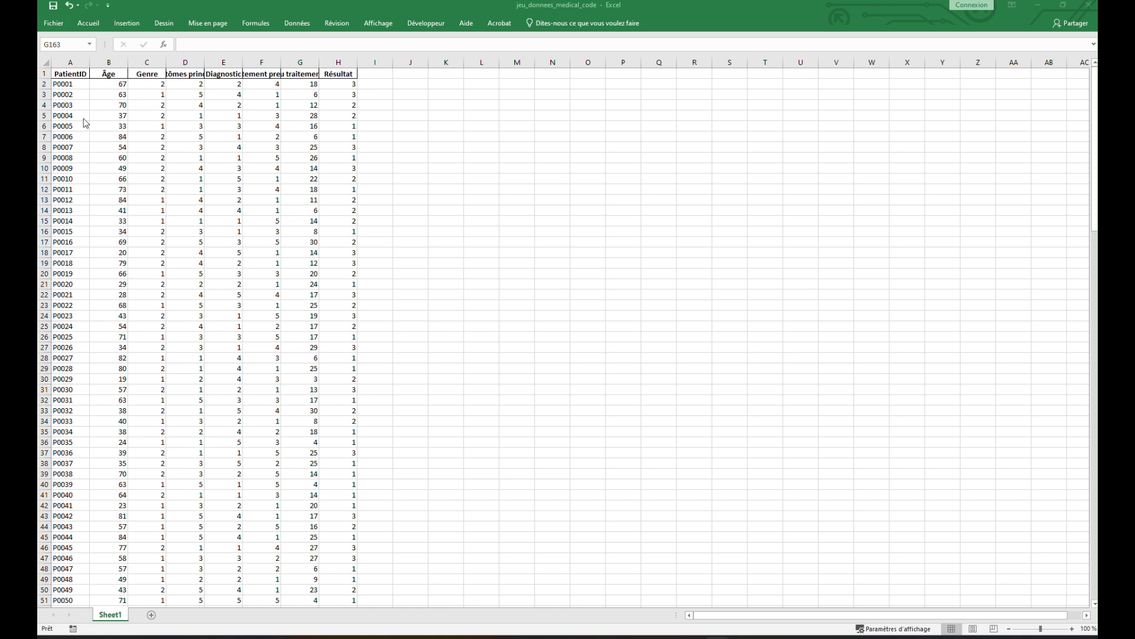
Examine the extent of the patient records, from the first row through the last PatientID and the statistic labels below
scroll(121, 299, "down", 20)
scroll(120, 318, "down", 20)
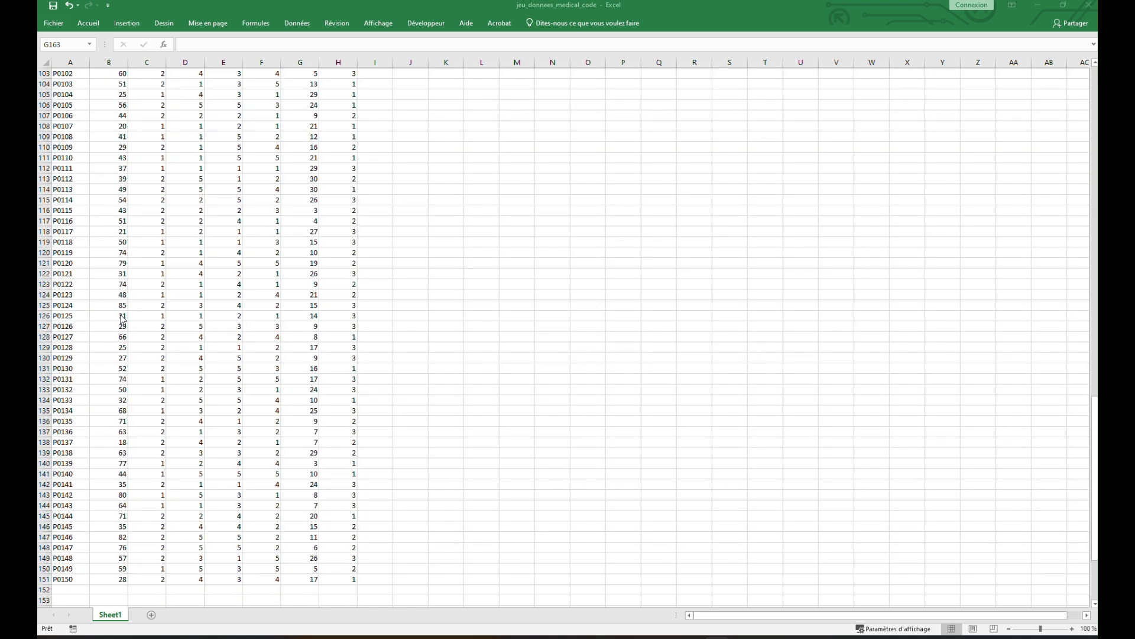
scroll(107, 331, "up", 2)
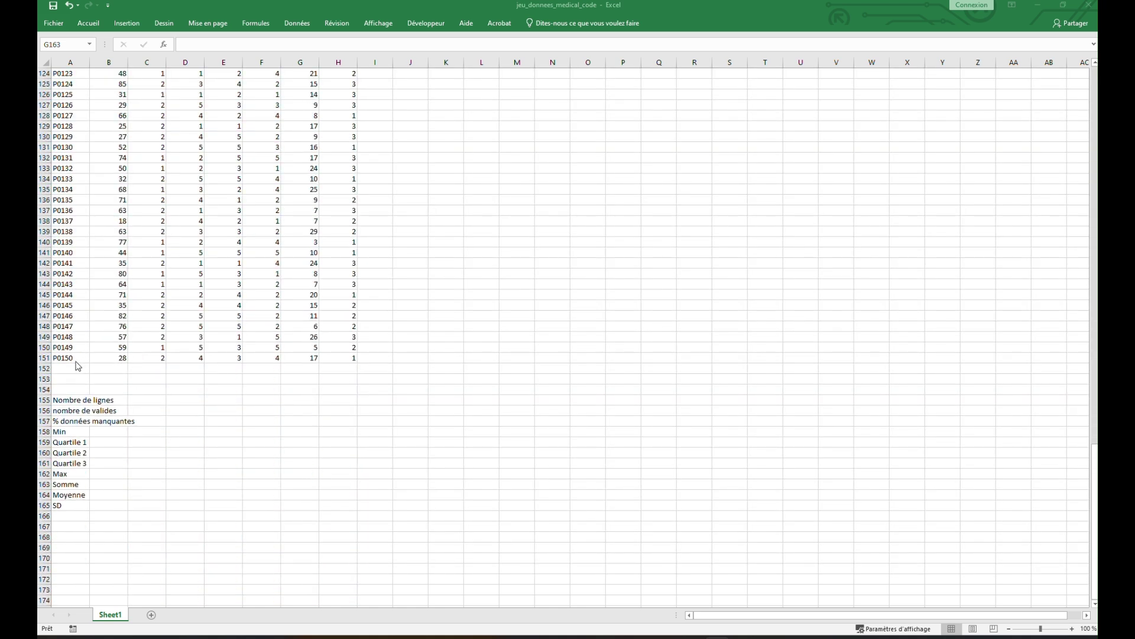
left_click(82, 358)
left_click(82, 359)
scroll(324, 337, "up", 20)
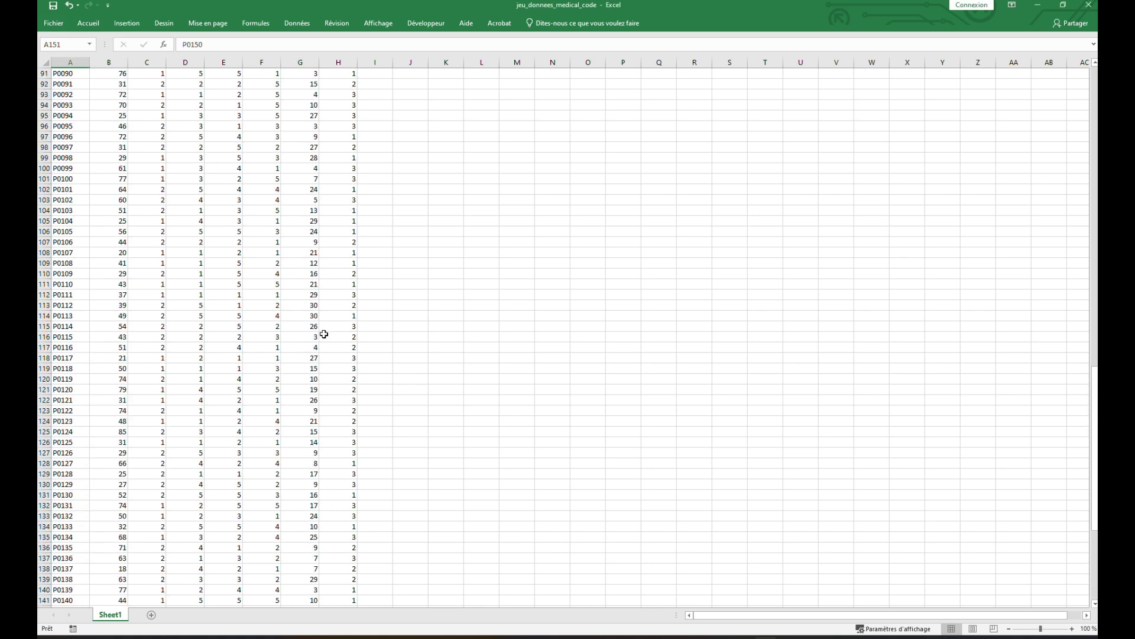
scroll(483, 331, "up", 5)
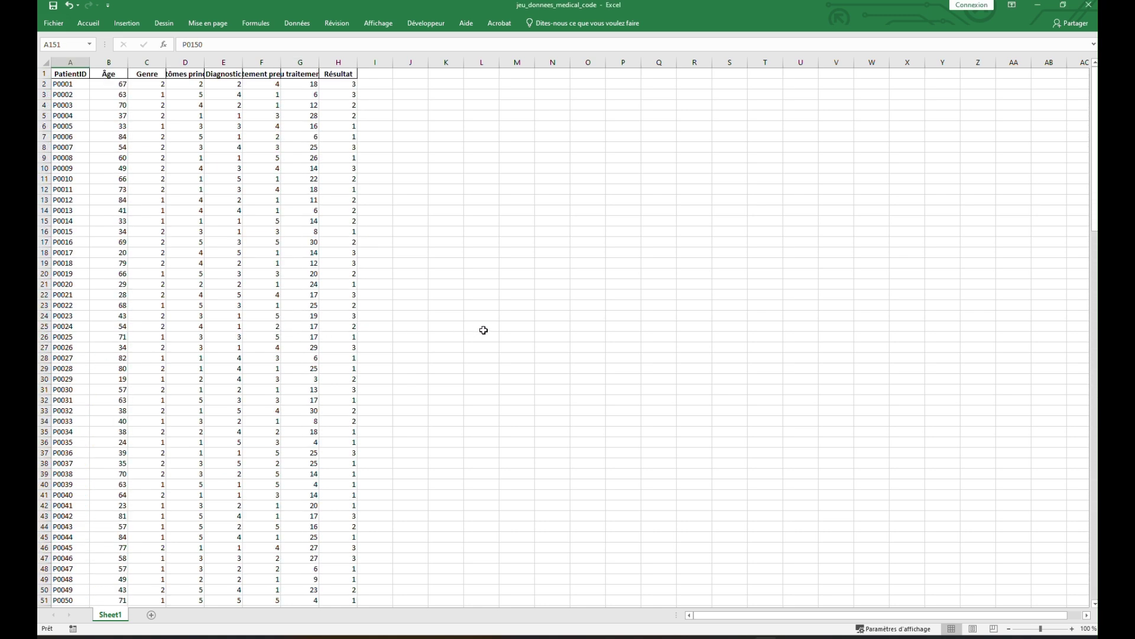
Inspect the column headers from Âge through Genre, Symptômes principaux, Diagnostic and Traitement prescrit to Durée du traitement (jours)
left_click(122, 83)
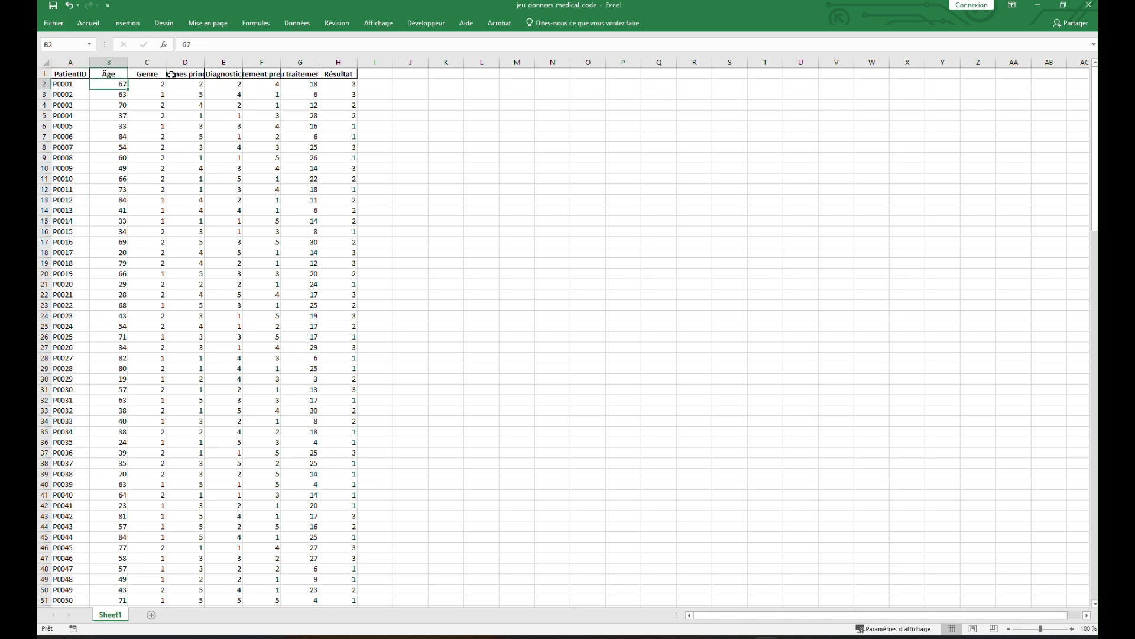
left_click(157, 72)
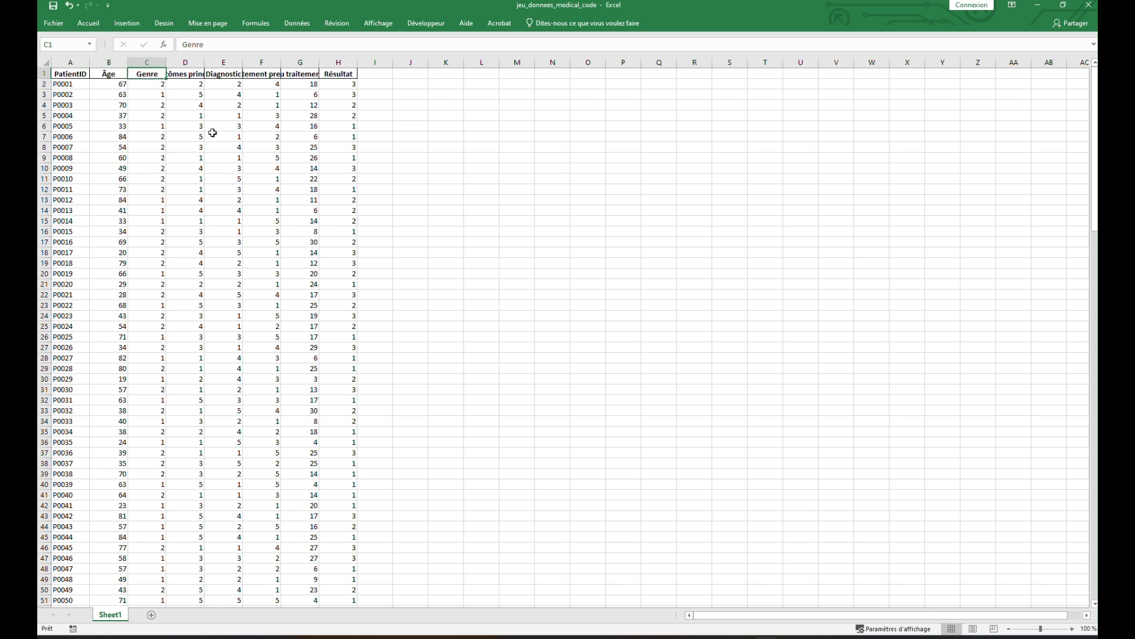
left_click(189, 75)
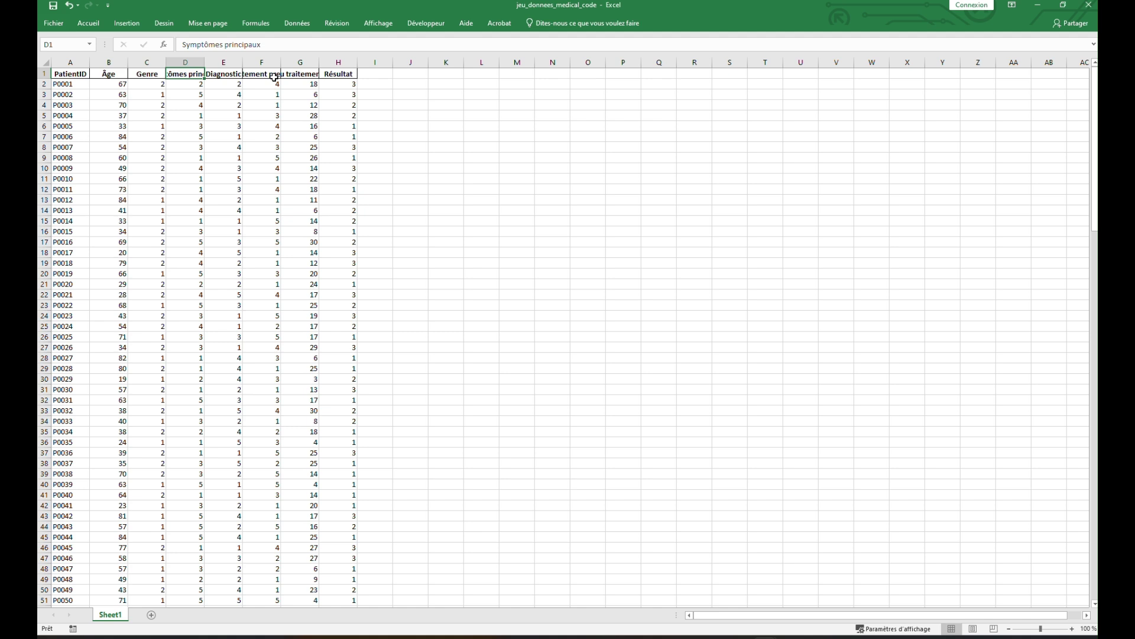
left_click(226, 77)
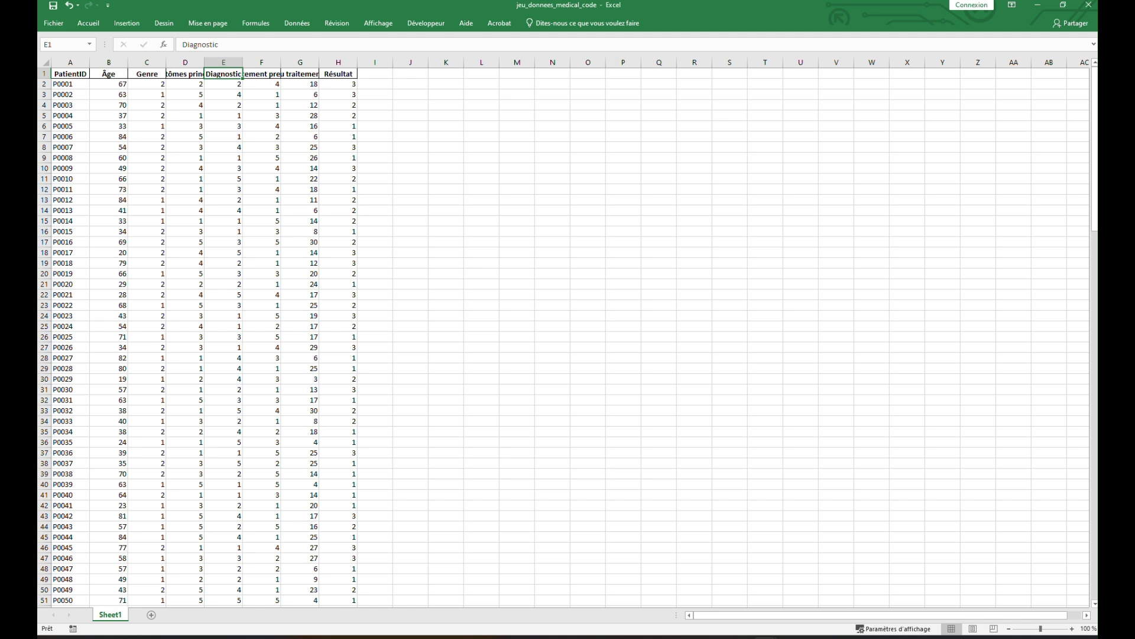
left_click(275, 73)
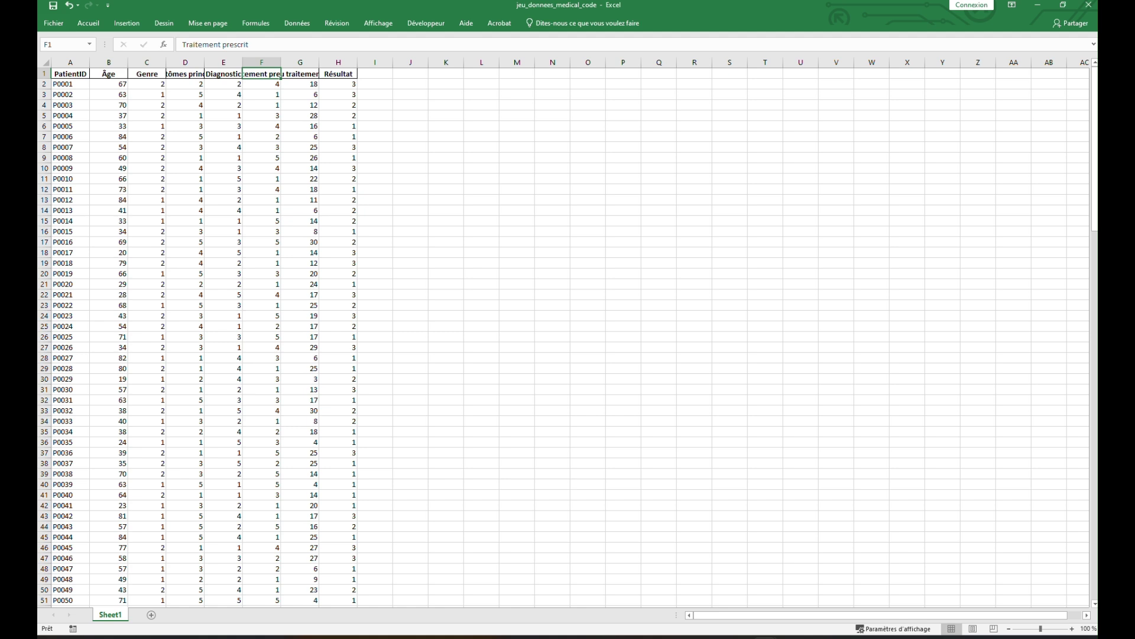
left_click(301, 73)
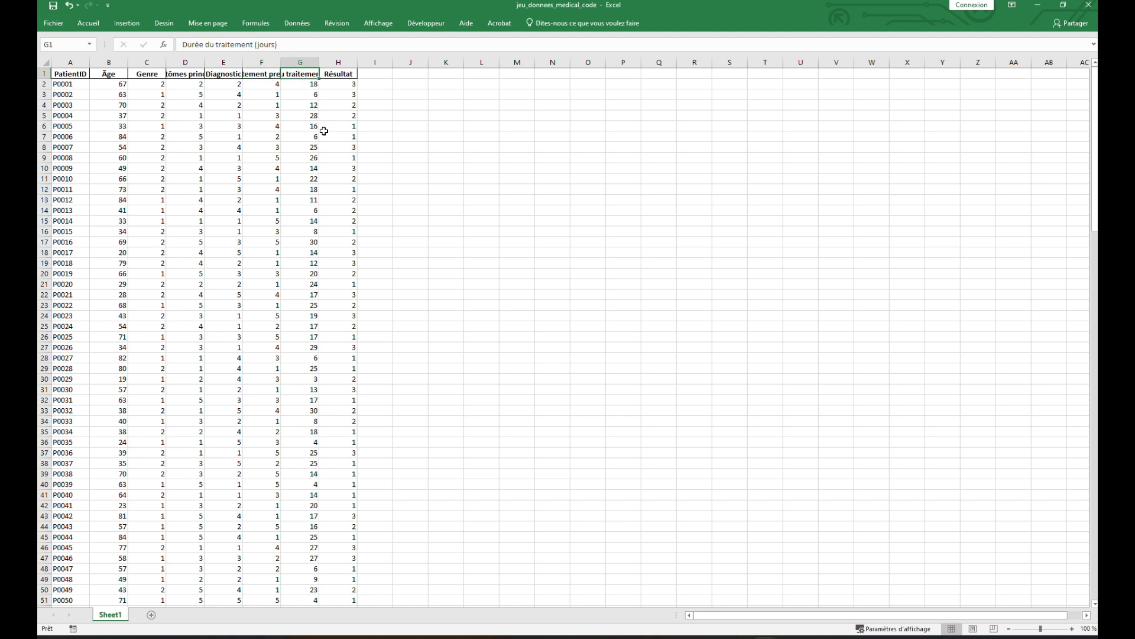
Widen columns A to H equally so that more of their header text fits
left_click(66, 77)
left_click_drag(71, 61, 339, 62)
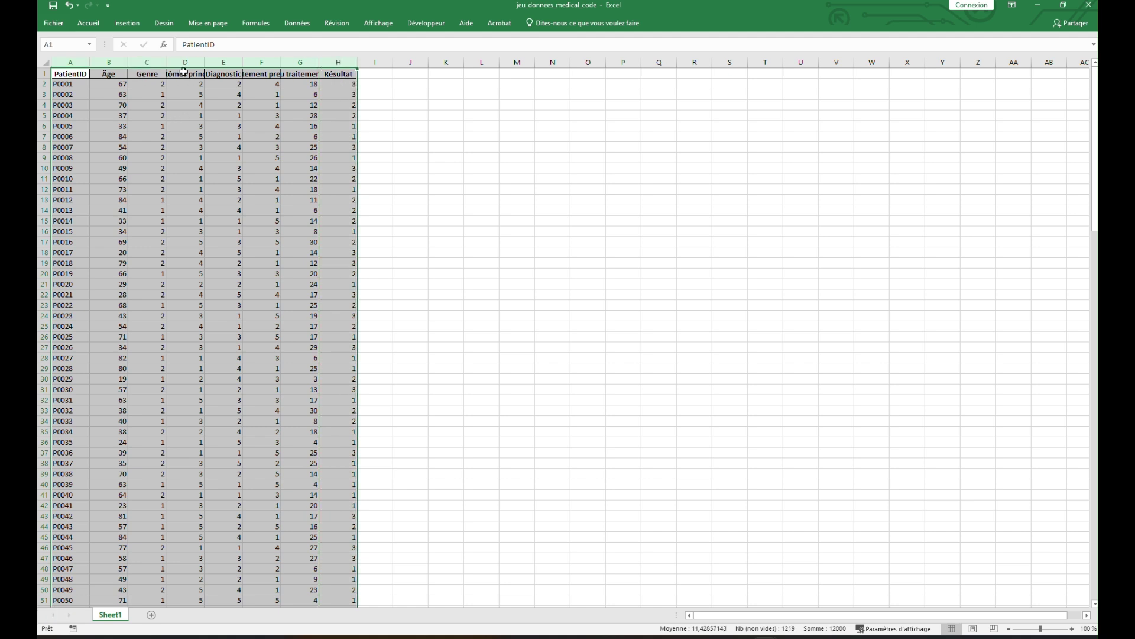
left_click_drag(126, 63, 144, 65)
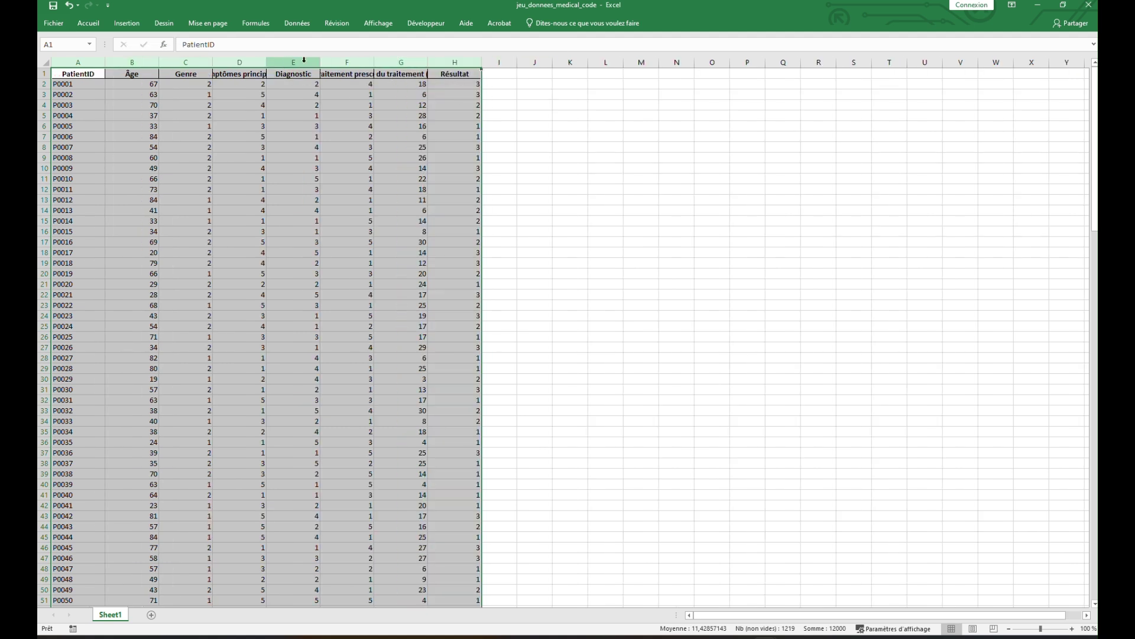
left_click_drag(321, 62, 339, 63)
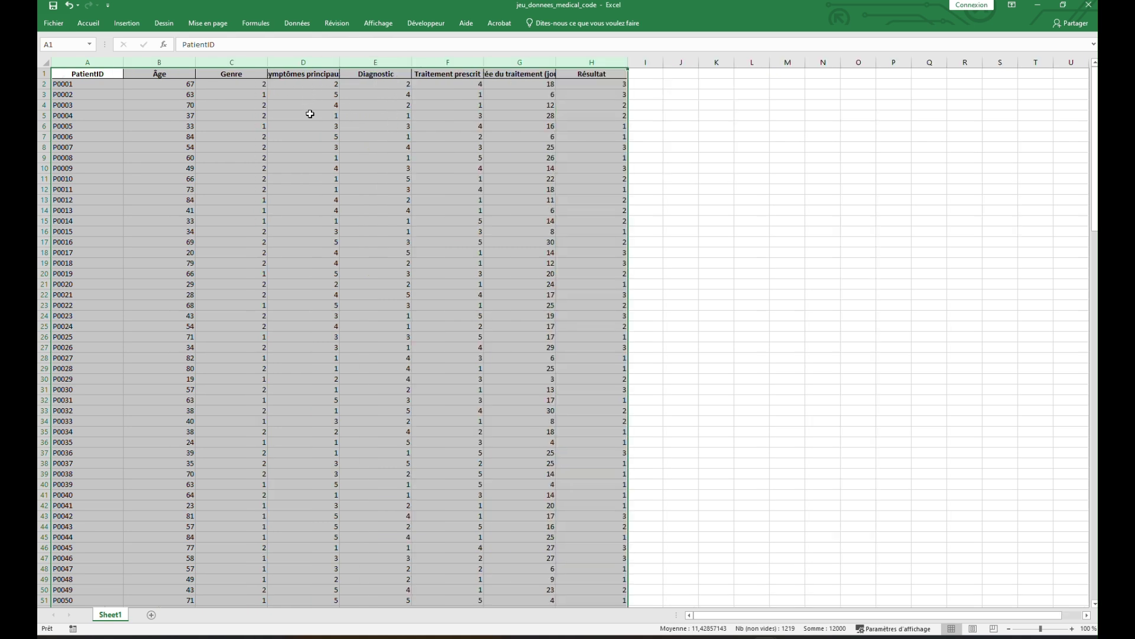
Inspect the Durée du traitement and Résultat headers and browse the patient rows beneath them
left_click(589, 82)
left_click(535, 74)
left_click(582, 72)
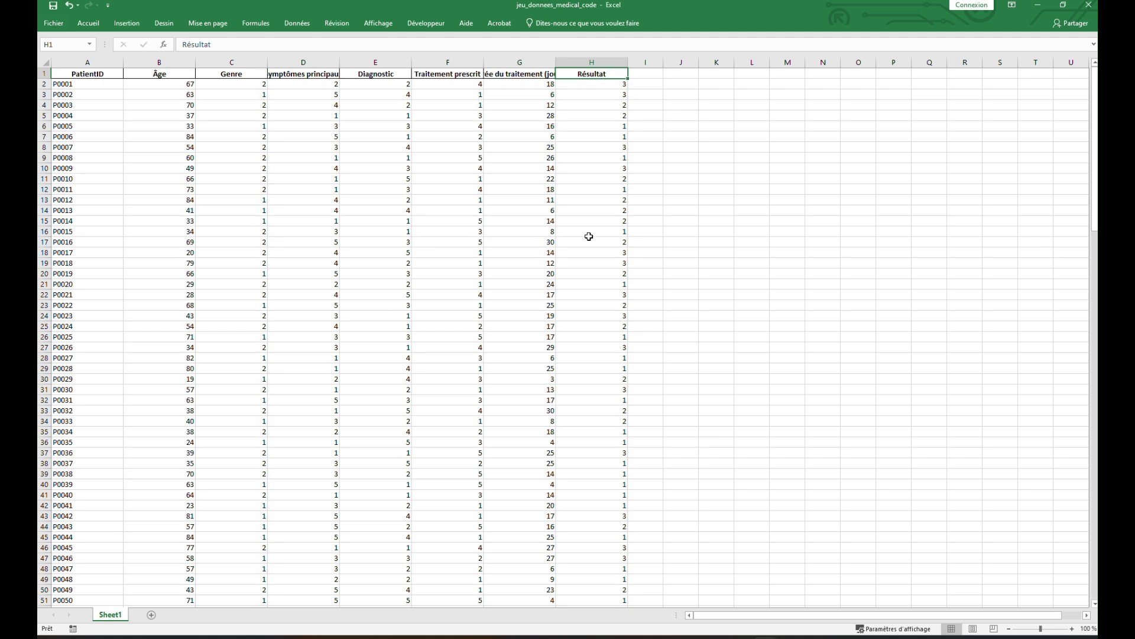
scroll(556, 253, "down", 2)
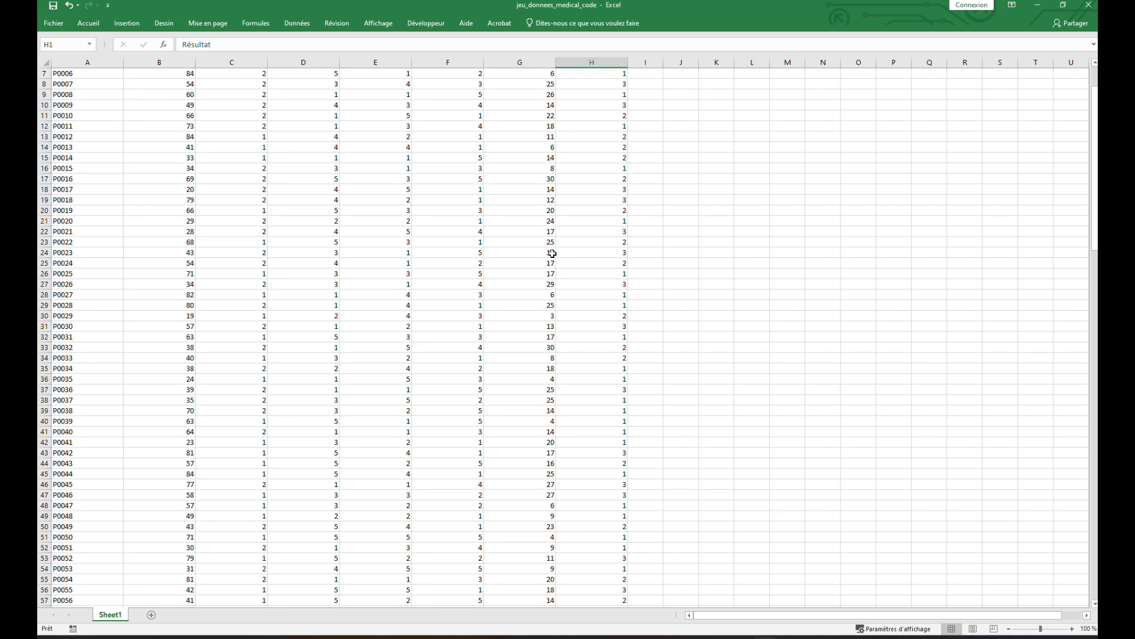
scroll(551, 253, "up", 2)
scroll(551, 258, "down", 12)
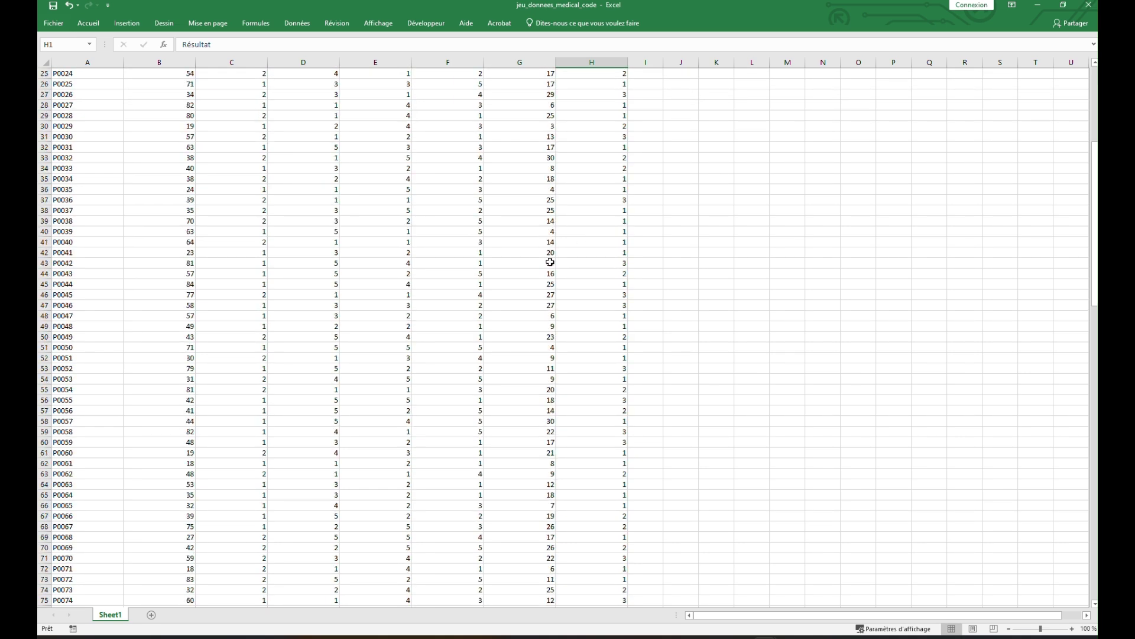
scroll(550, 264, "down", 11)
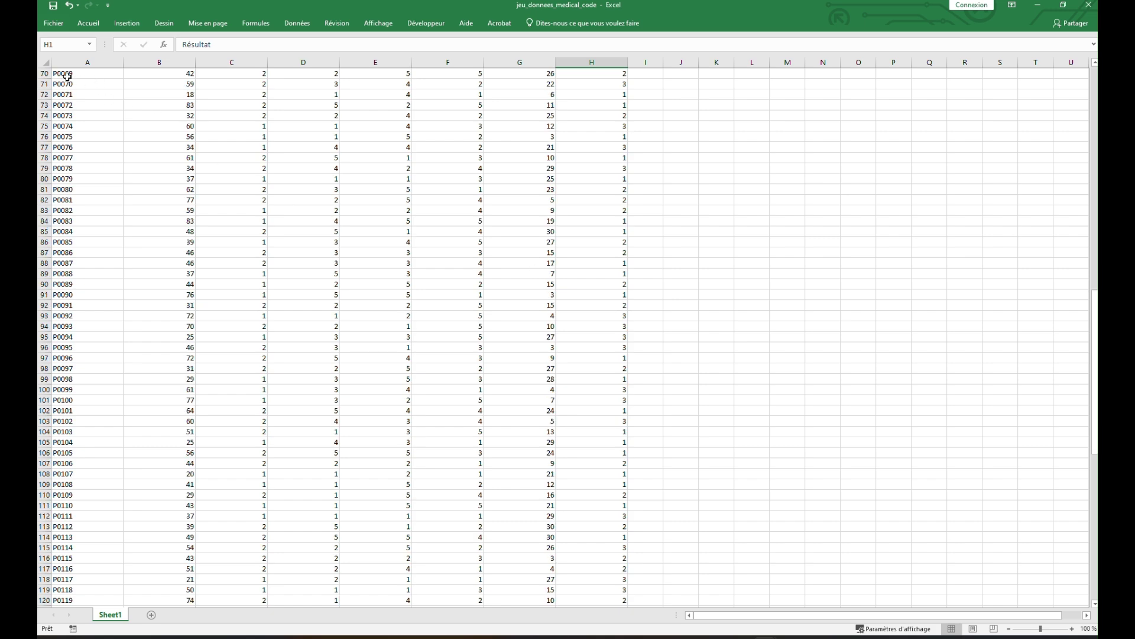
scroll(715, 292, "up", 20)
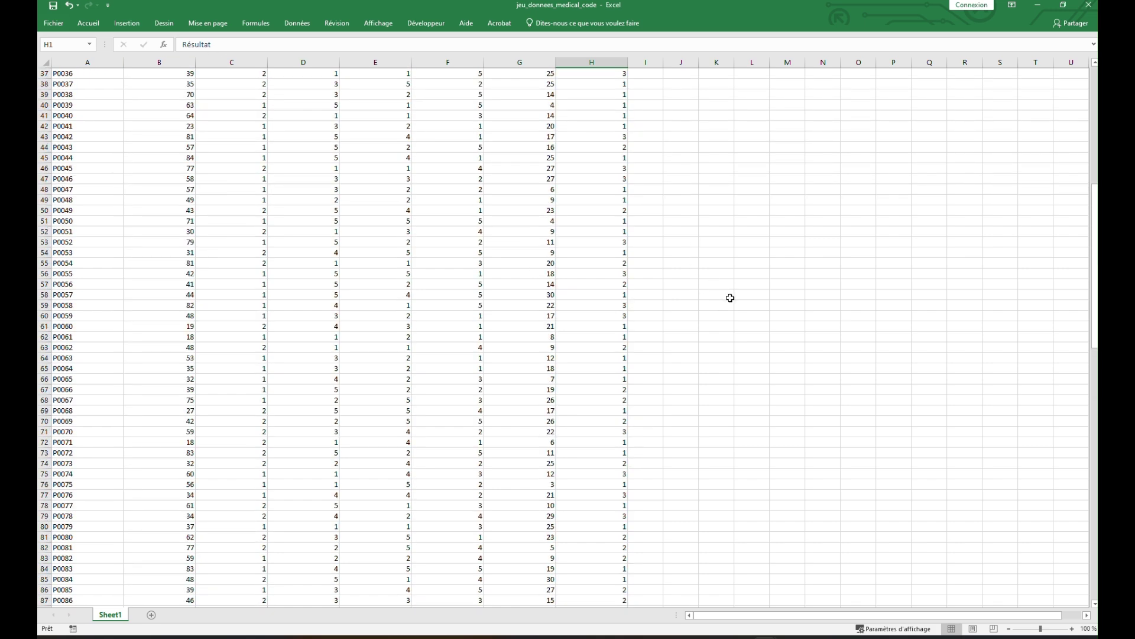
scroll(731, 298, "up", 1)
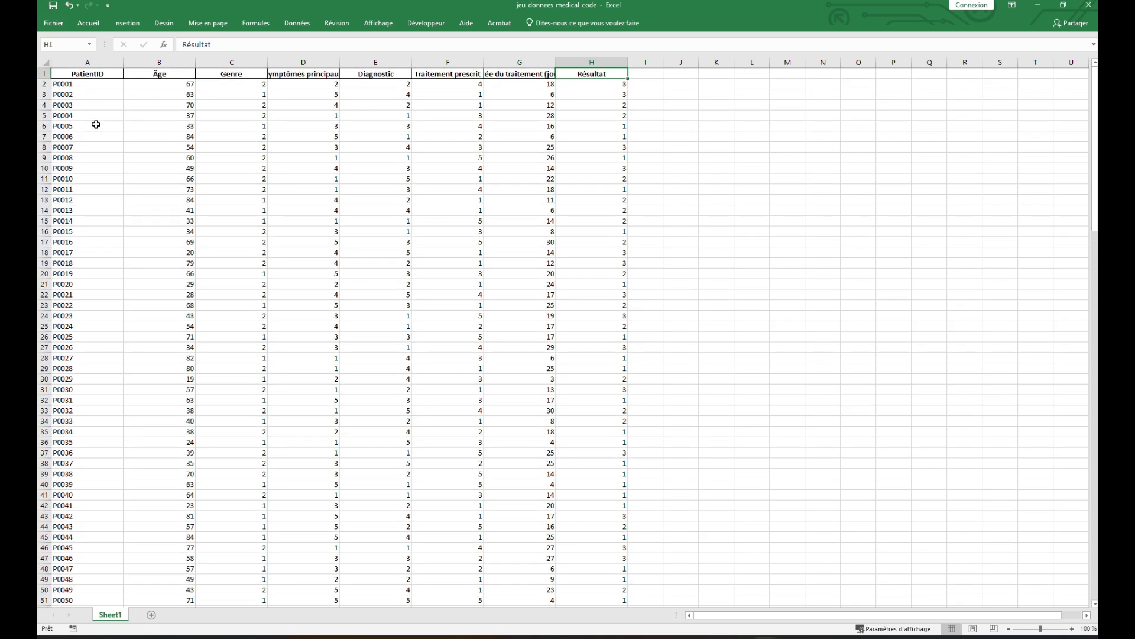
Freeze the top row so the headers stay in view, and check it by browsing the patient rows
left_click(45, 74)
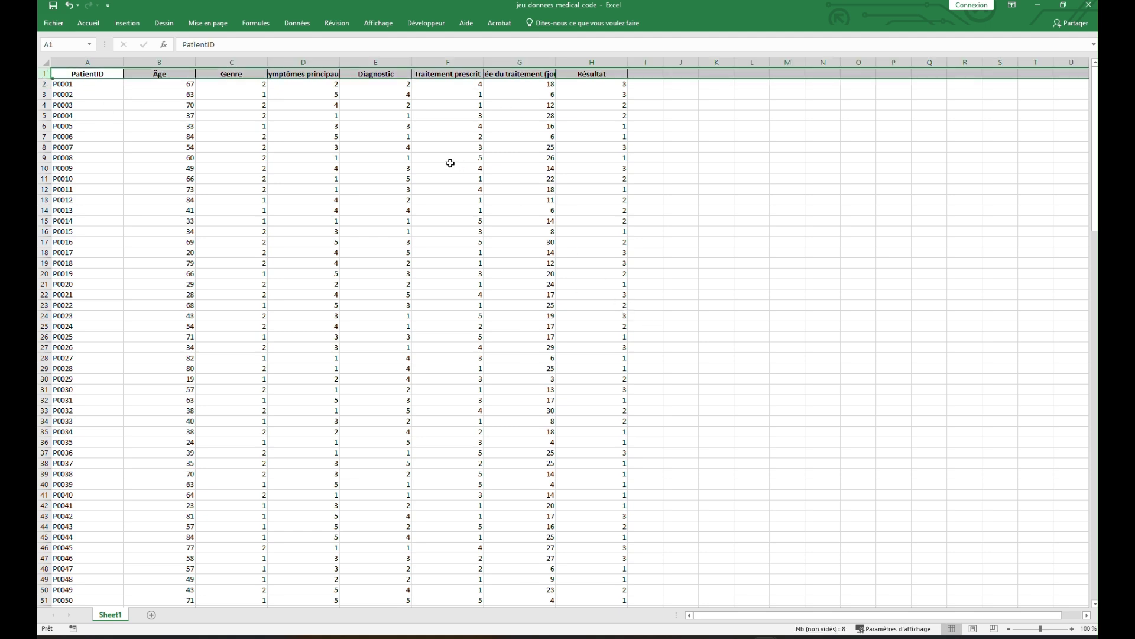
left_click(379, 26)
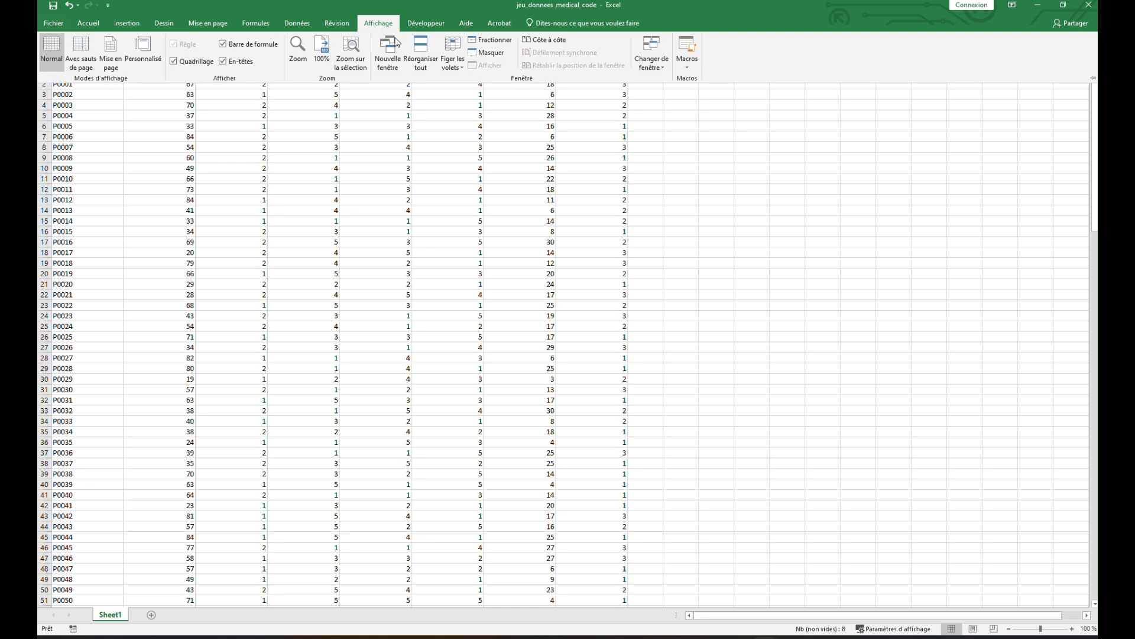
left_click(452, 63)
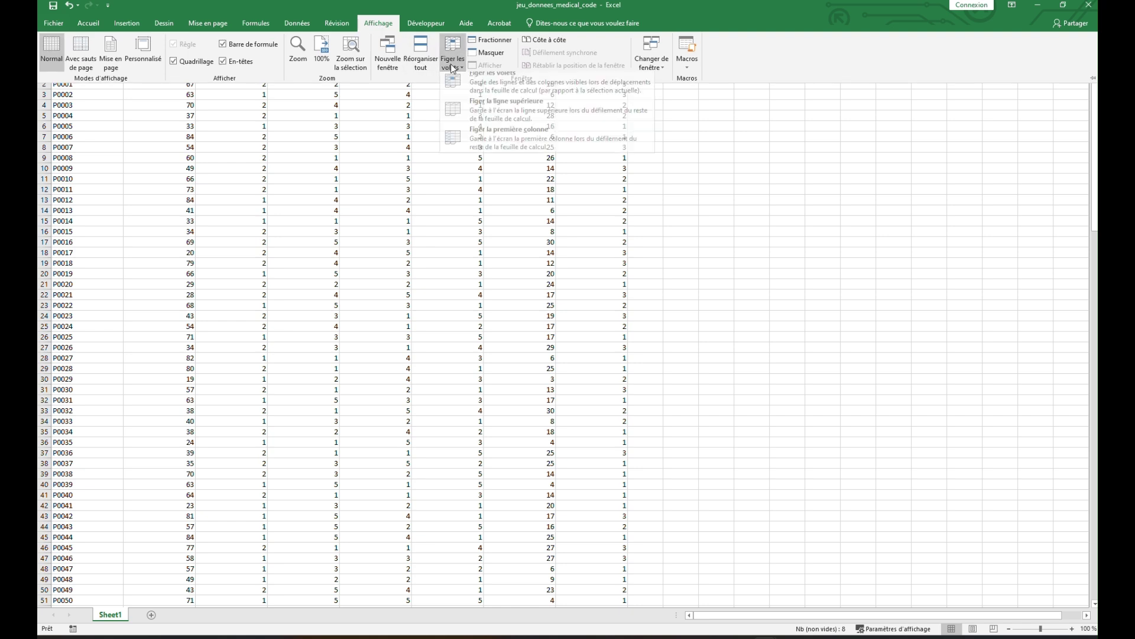
left_click(493, 112)
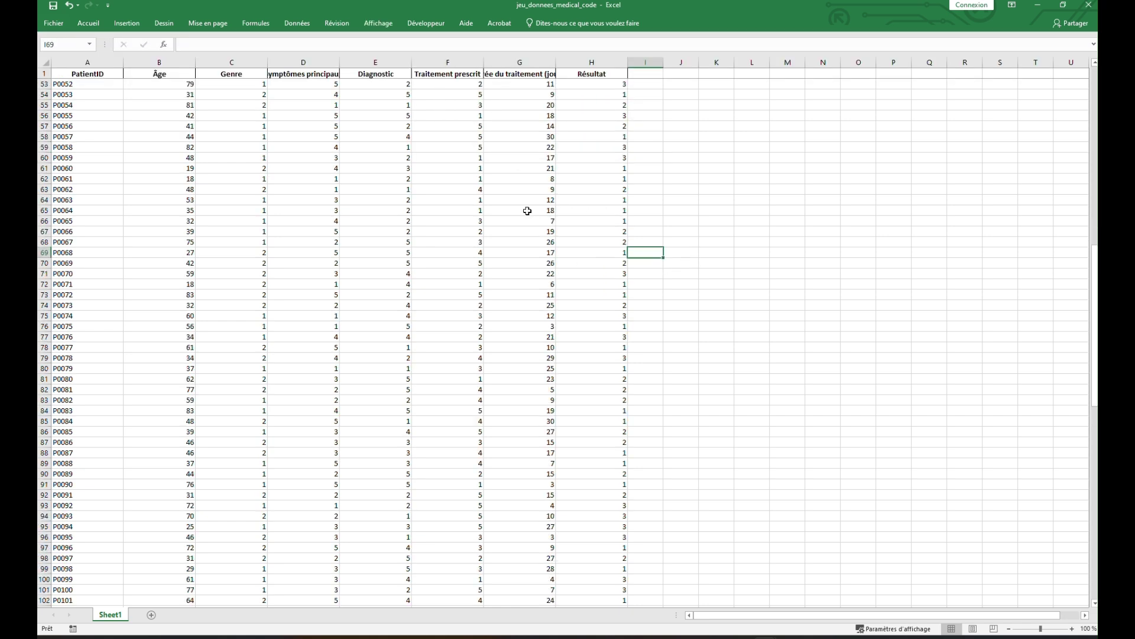
scroll(485, 242, "up", 17)
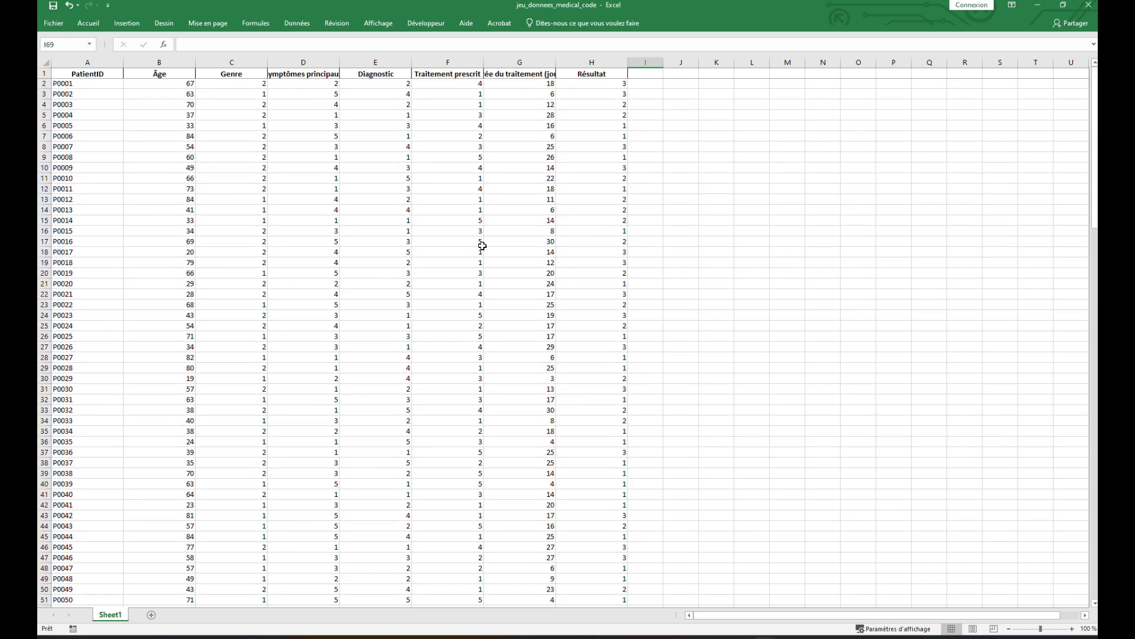
scroll(421, 212, "down", 9)
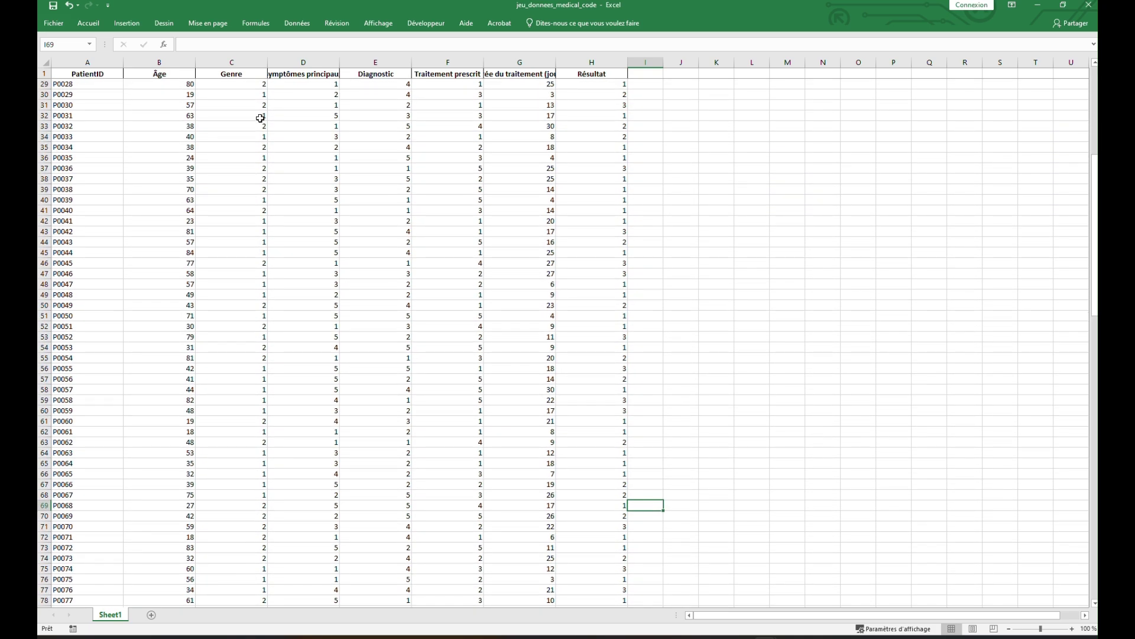
scroll(228, 112, "down", 8)
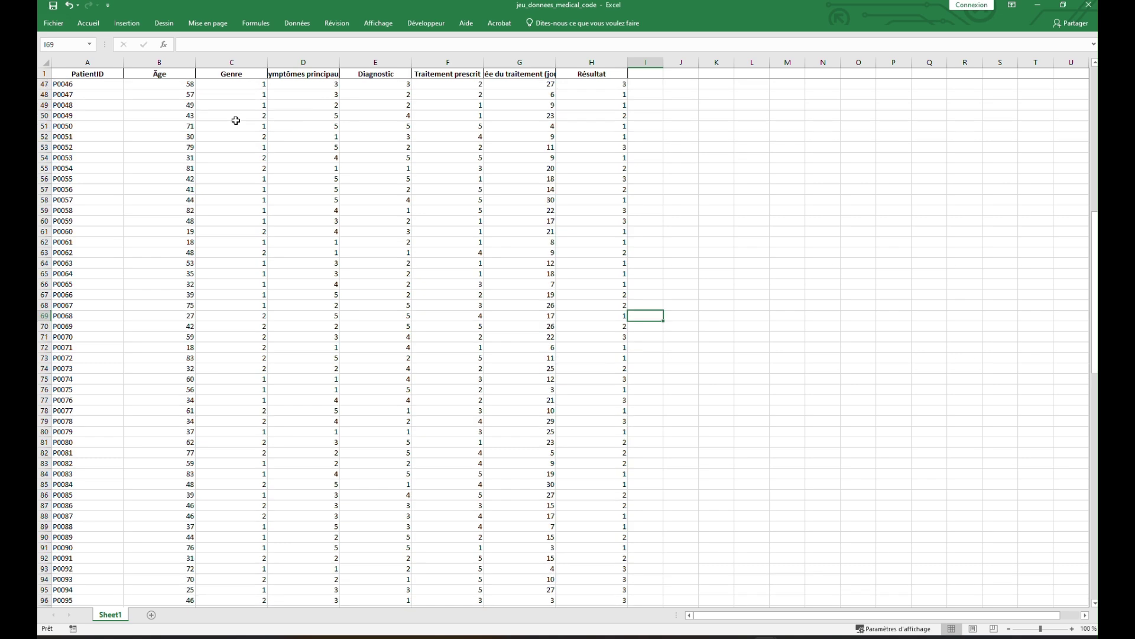
scroll(320, 86, "up", 17)
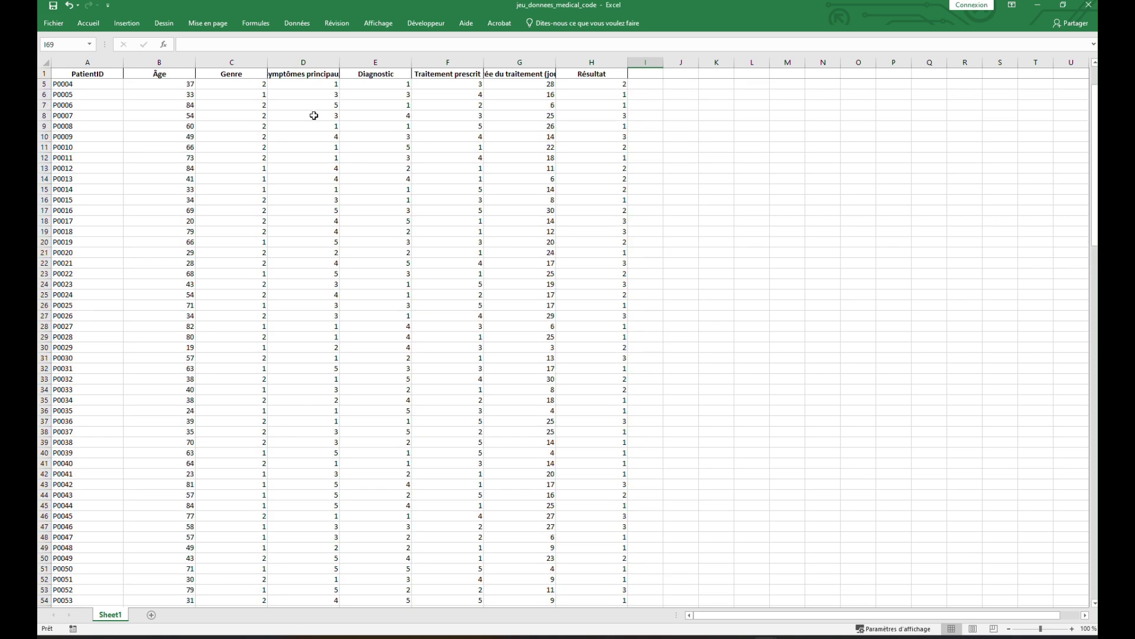
Left-align the header cells A1:H1, from PatientID to Résultat
left_click_drag(105, 74, 606, 65)
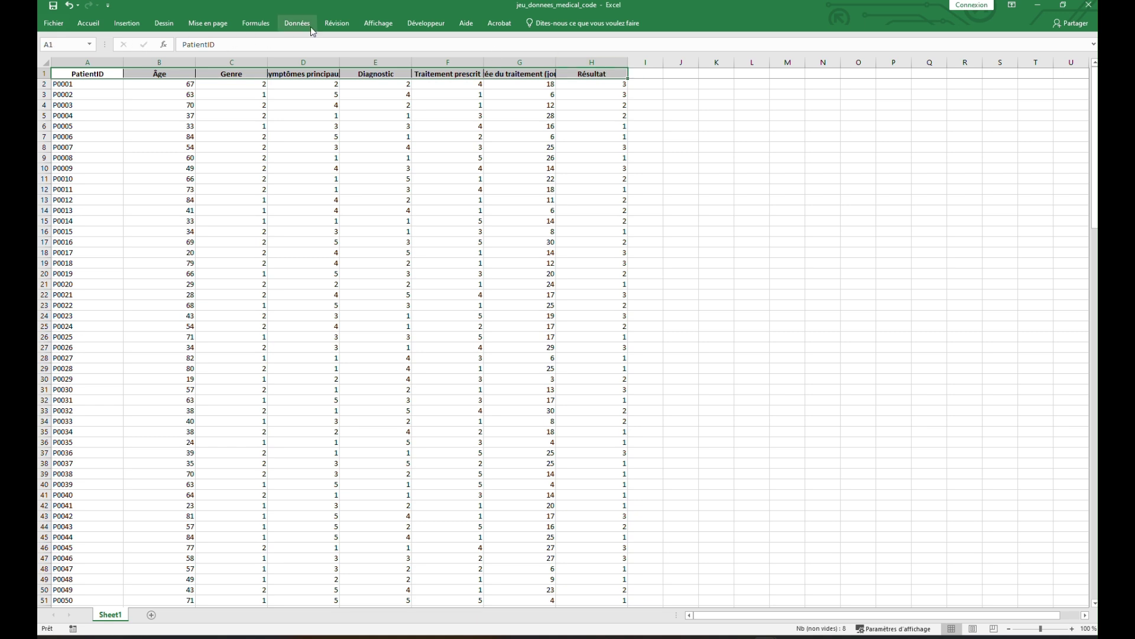
left_click(88, 23)
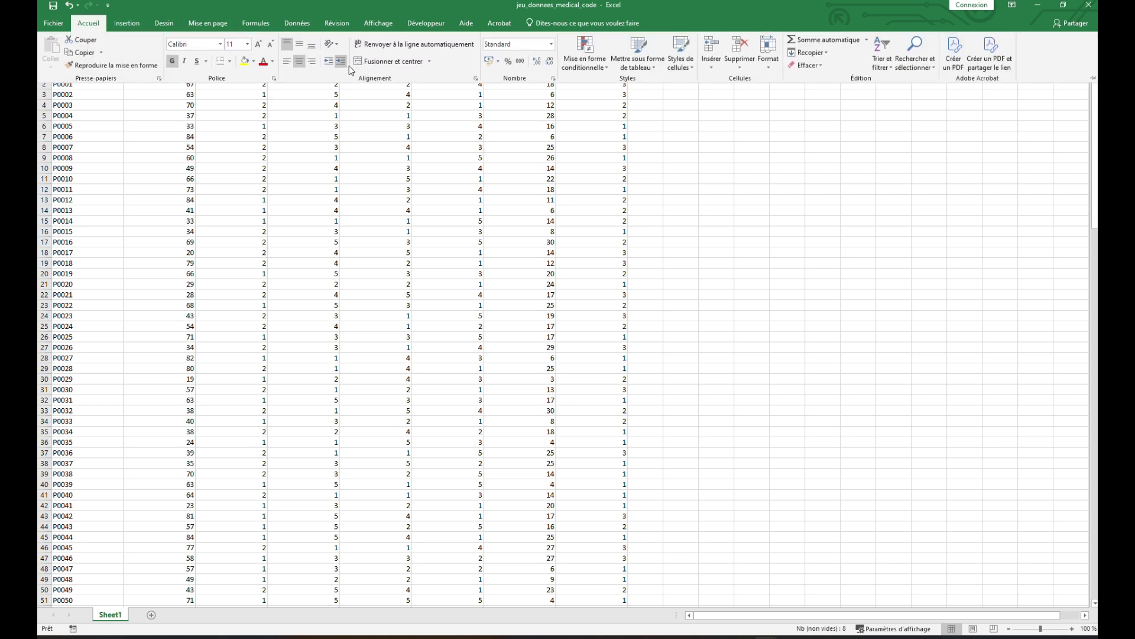
left_click(260, 153)
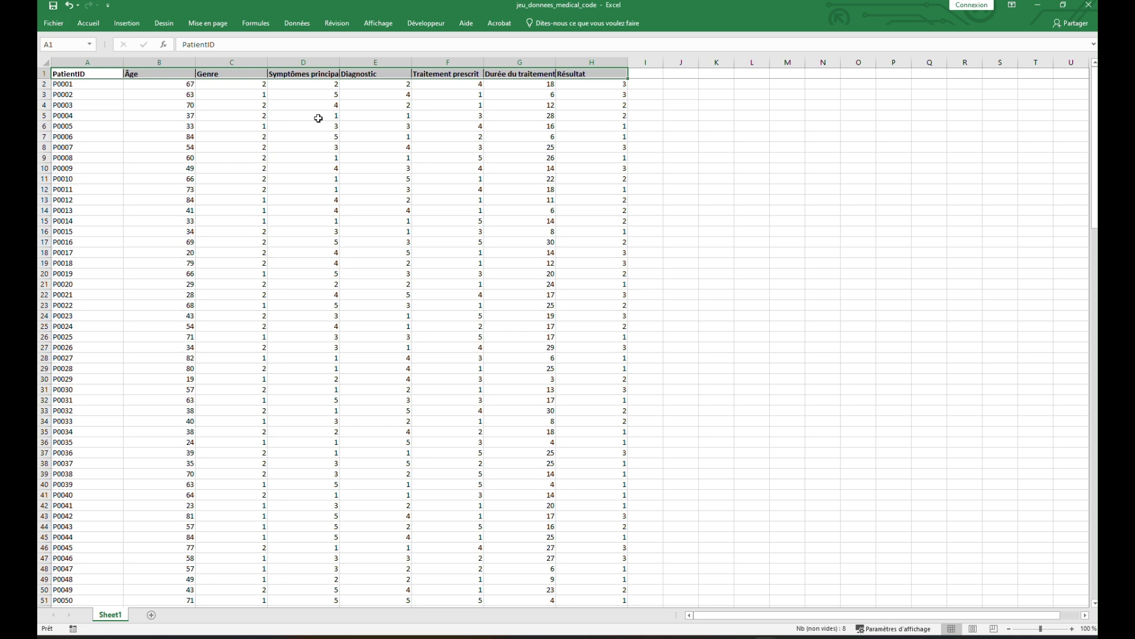
left_click(291, 148)
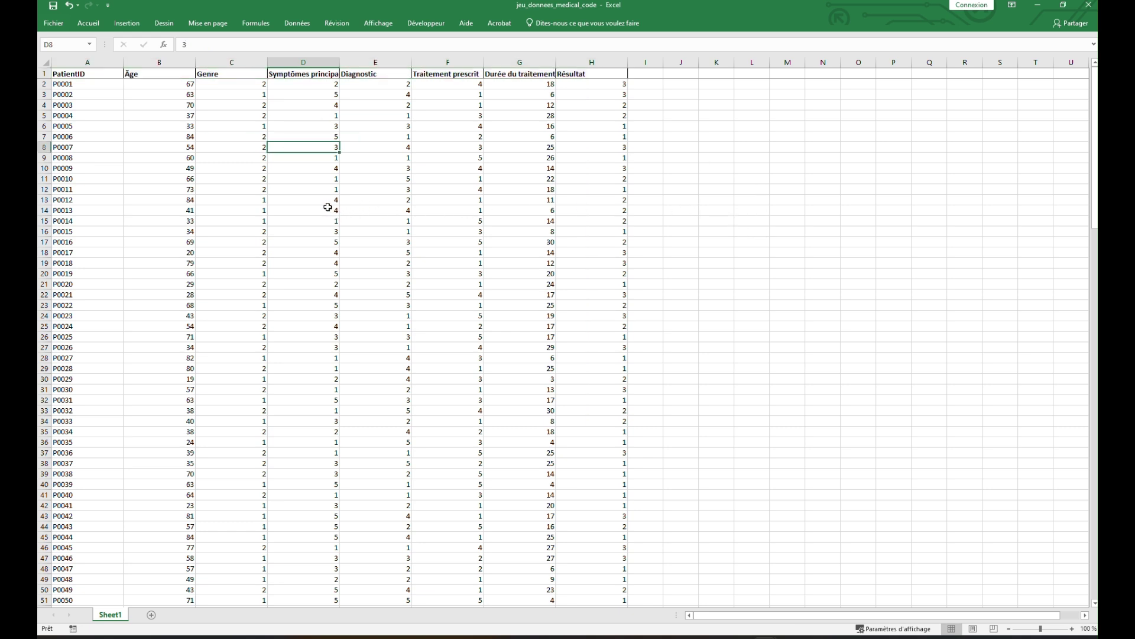
Move the statistic labels in A155:A165, from Nombre de lignes to SD, beside the data starting at cell J133
scroll(333, 213, "down", 14)
scroll(329, 211, "down", 20)
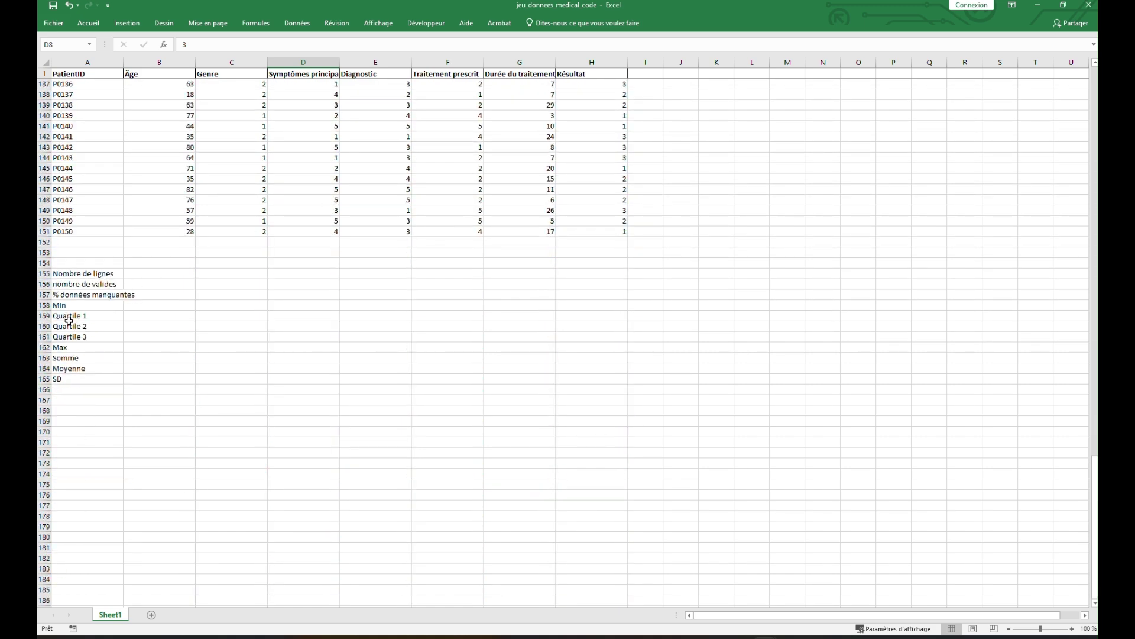
left_click_drag(77, 274, 77, 379)
scroll(343, 300, "up", 4)
scroll(294, 327, "down", 2)
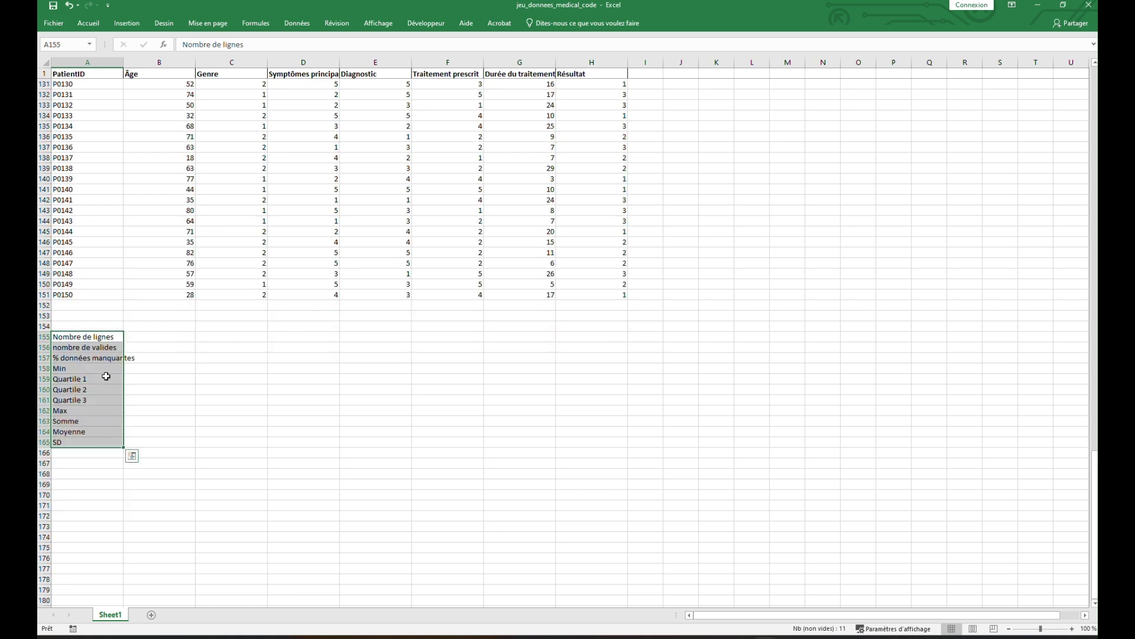
left_click_drag(89, 331, 692, 111)
scroll(740, 213, "up", 9)
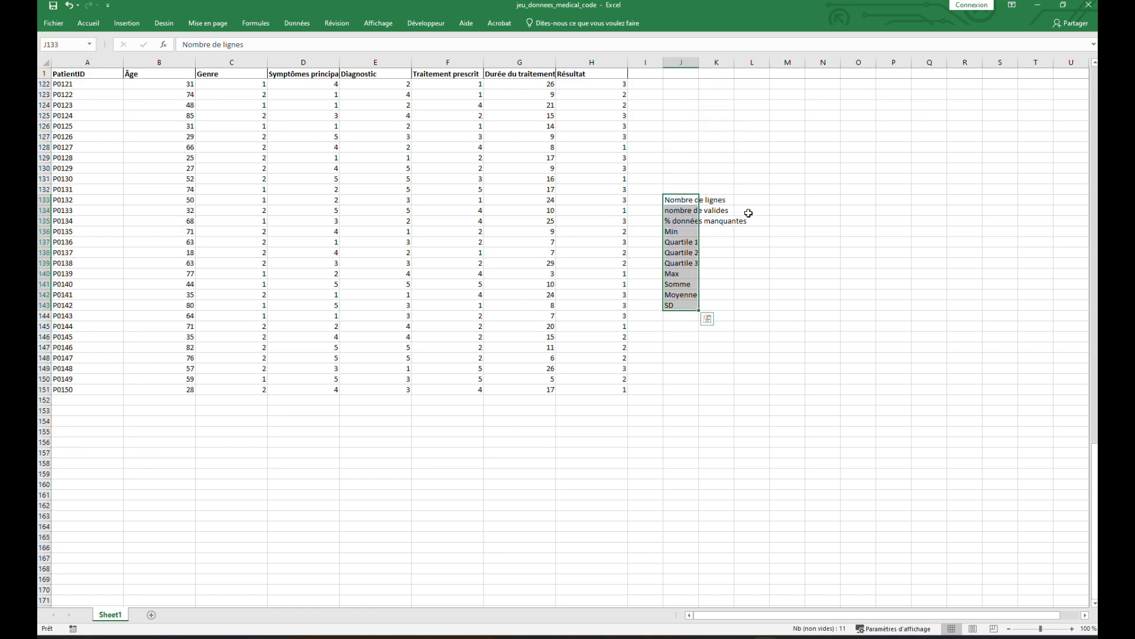
scroll(659, 246, "up", 20)
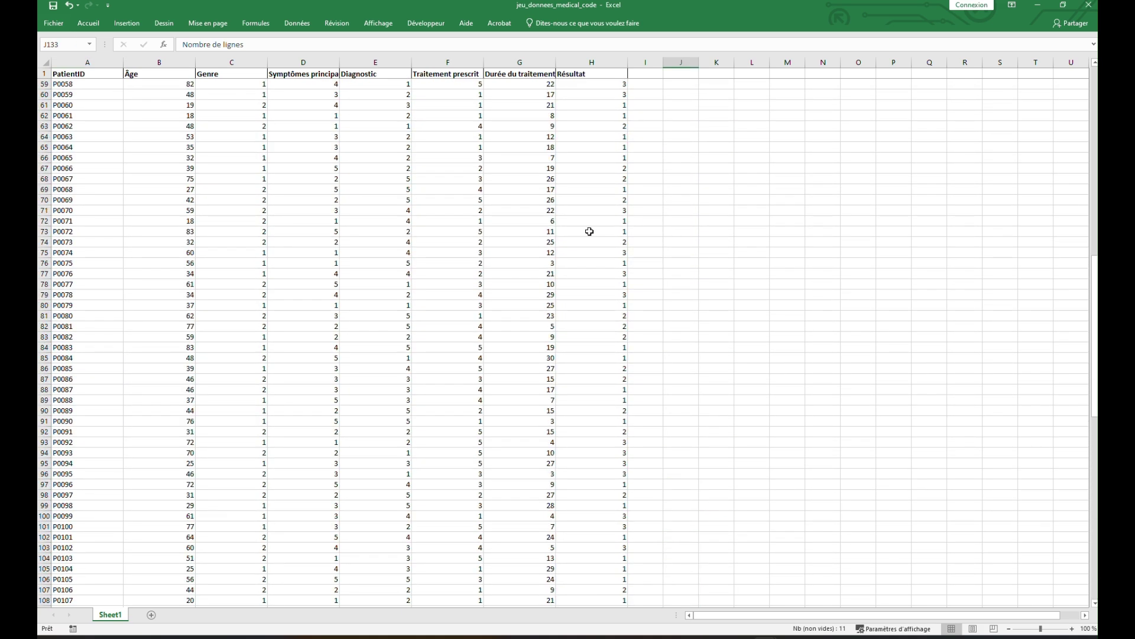
Add filters to the header row, row 1, starting with PatientID
scroll(656, 184, "up", 2)
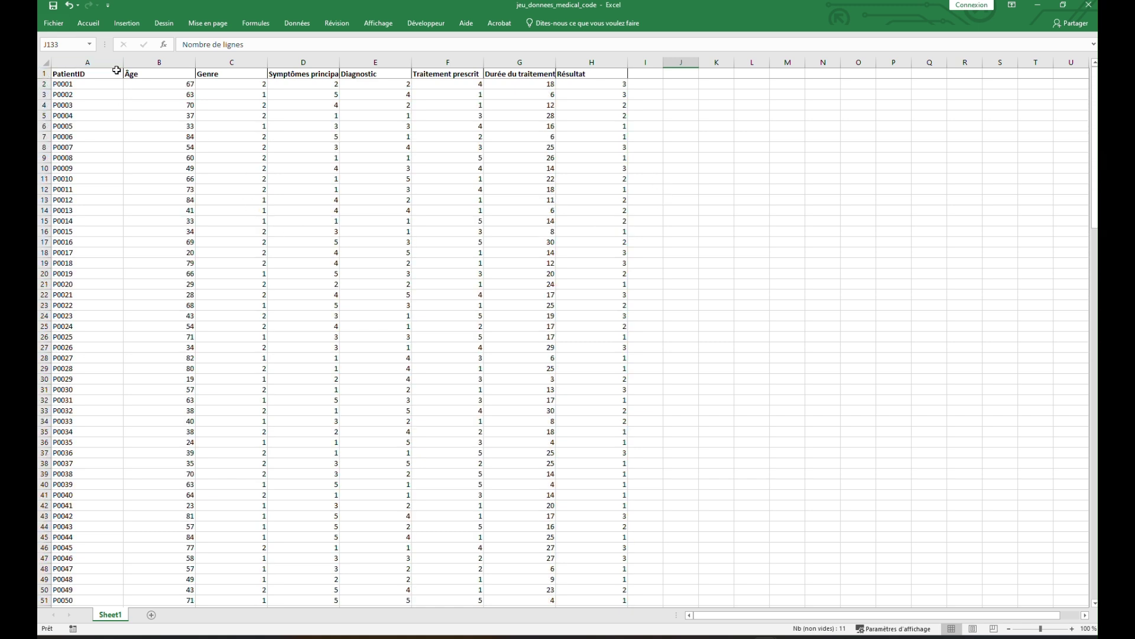
left_click(42, 73)
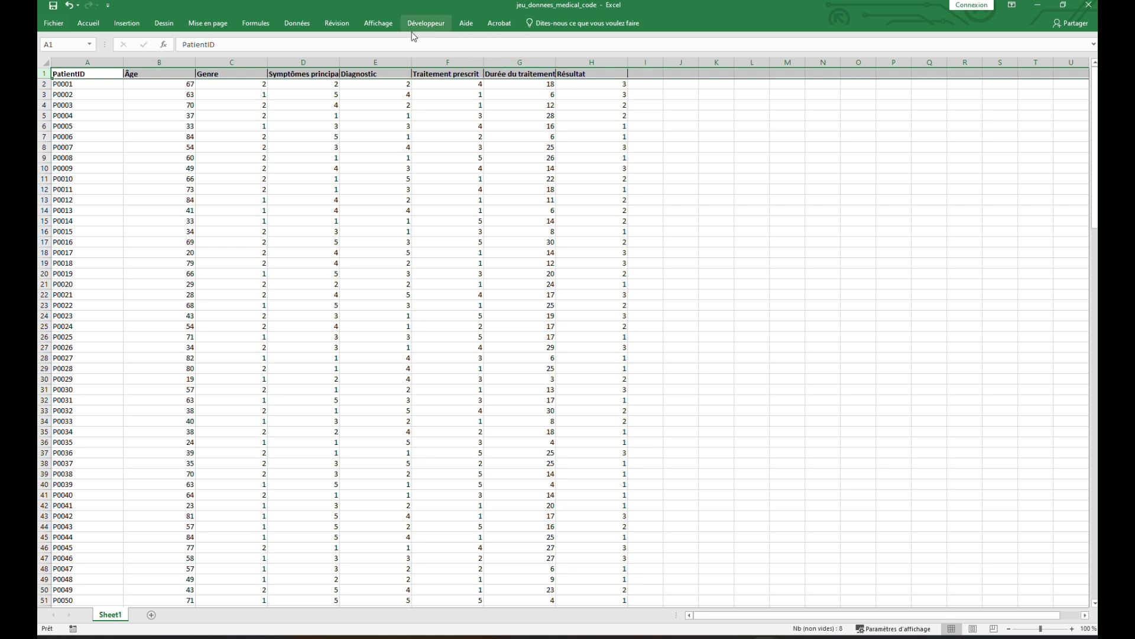
left_click(94, 26)
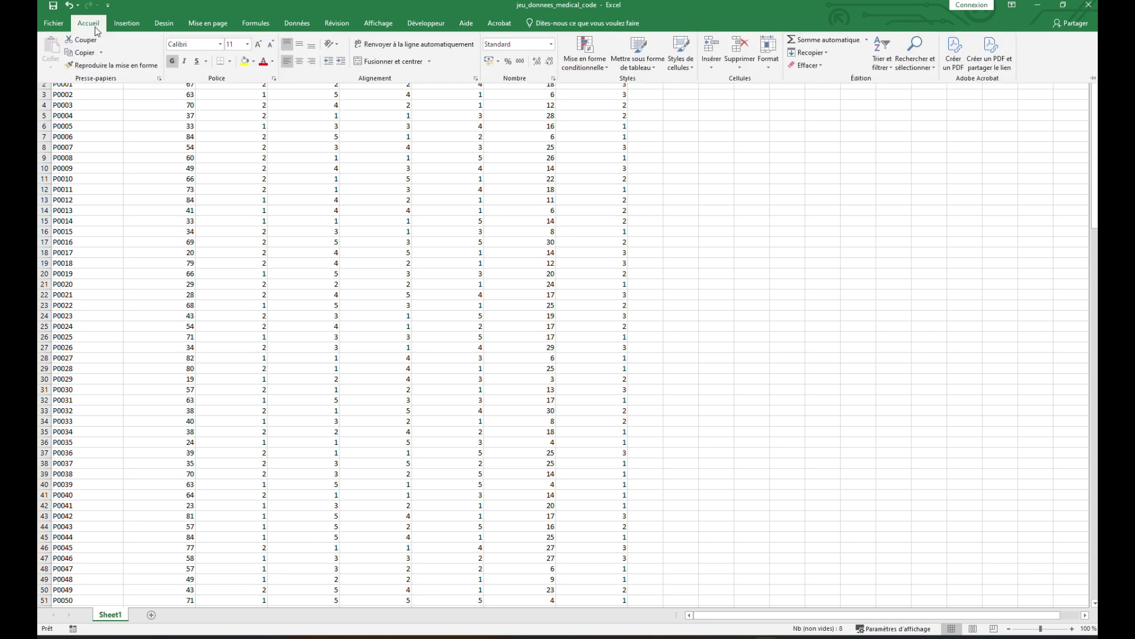
left_click(878, 41)
left_click(903, 123)
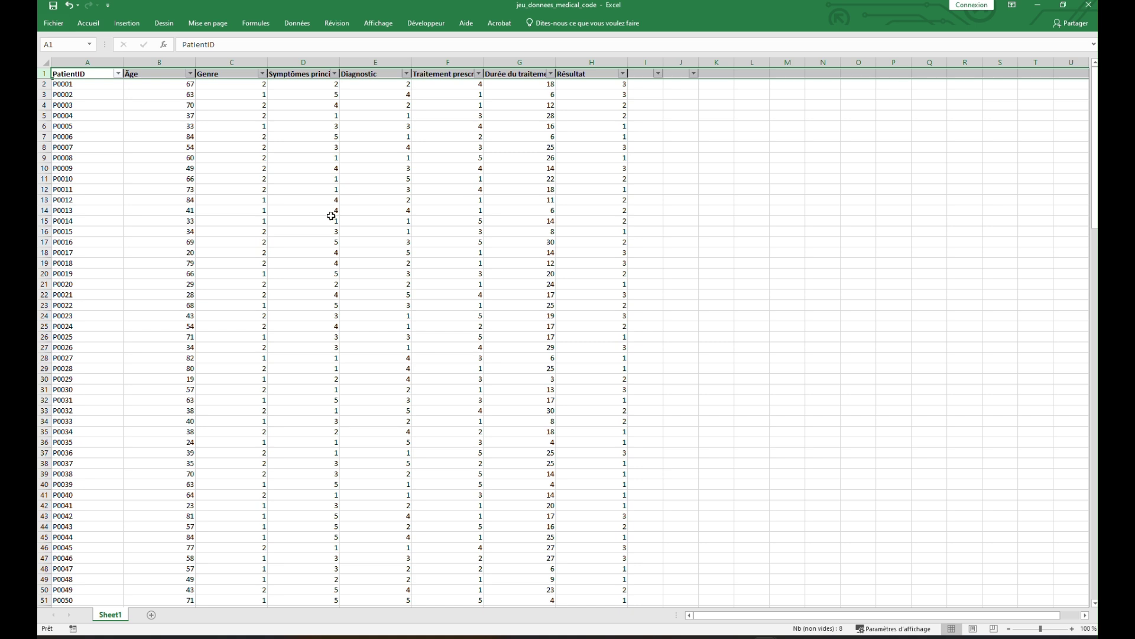
Check the values listed in the filters of the Âge, Genre, Symptômes principaux and Diagnostic columns without filtering anything
left_click(190, 73)
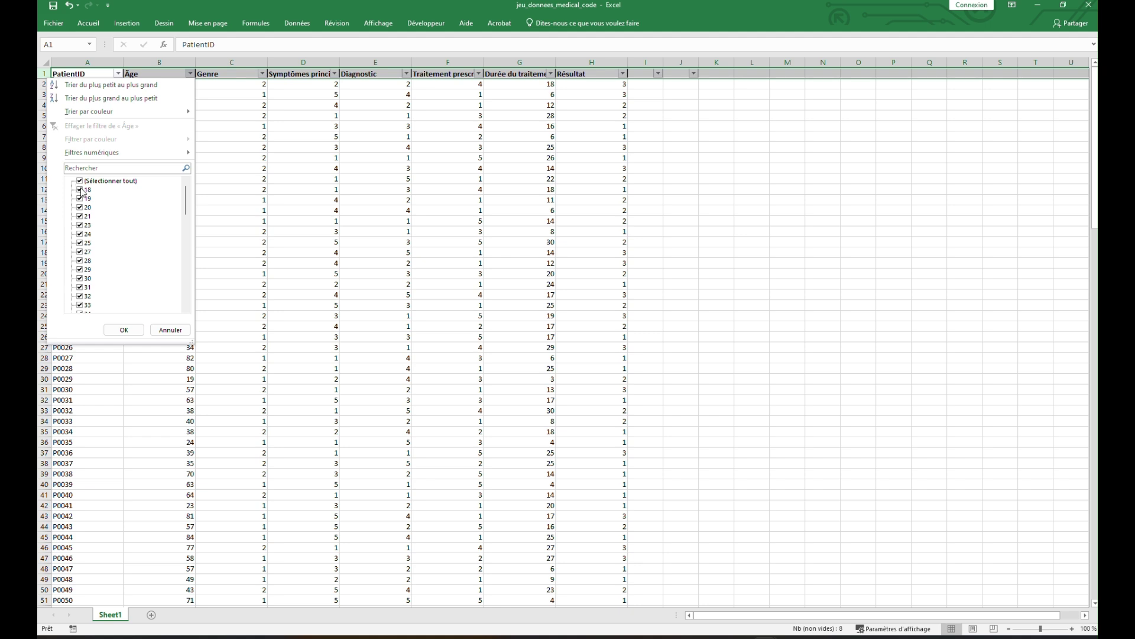
scroll(130, 242, "down", 5)
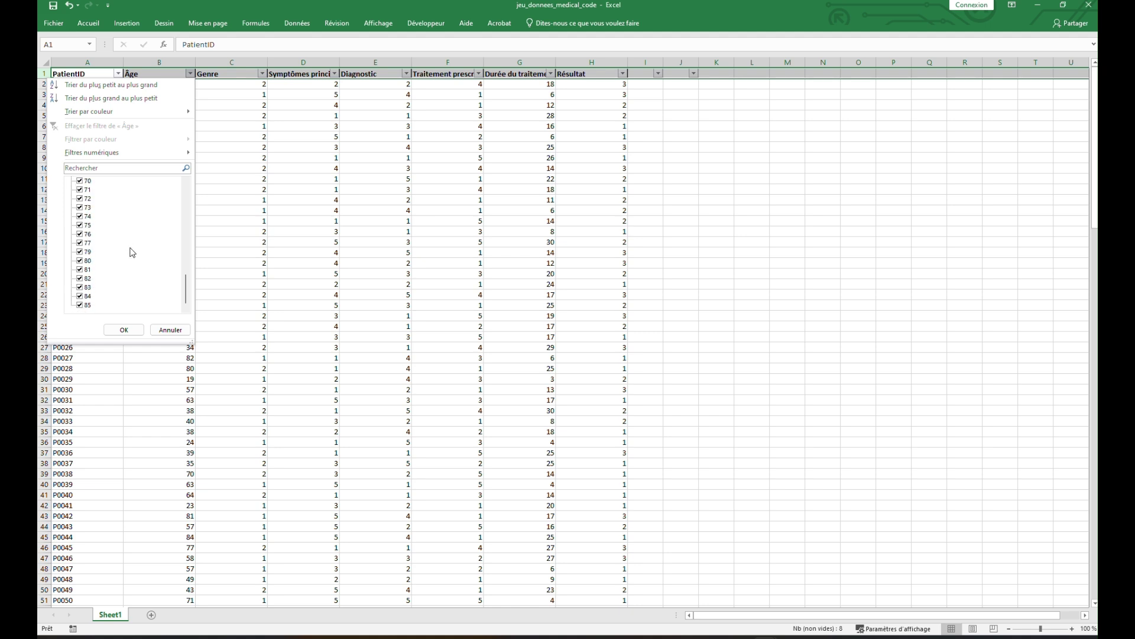
left_click(123, 330)
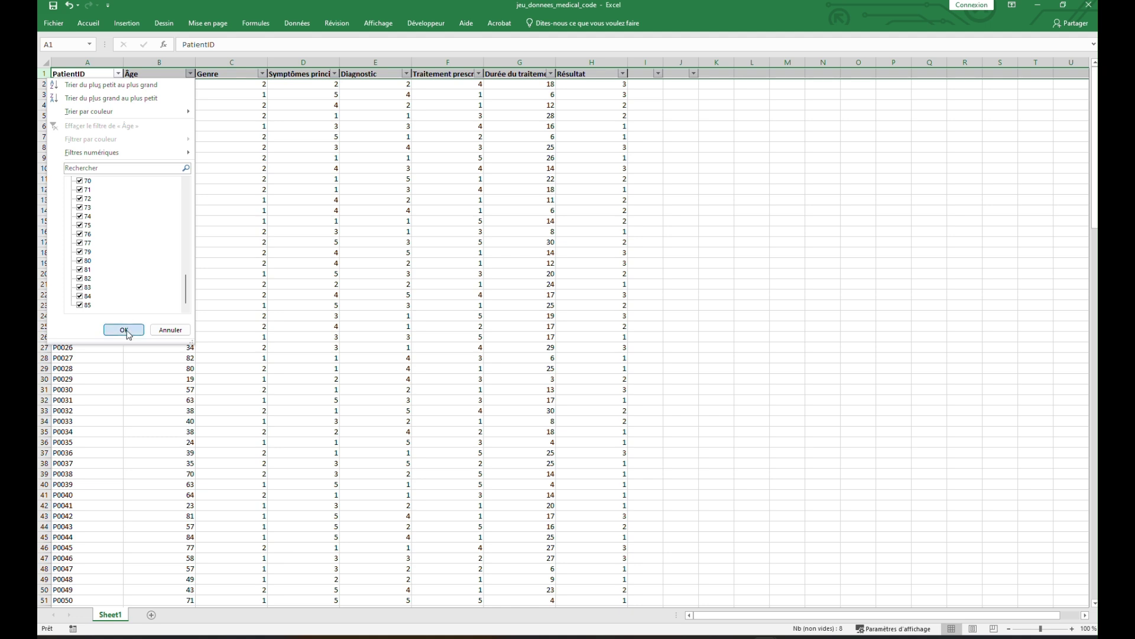
left_click(262, 73)
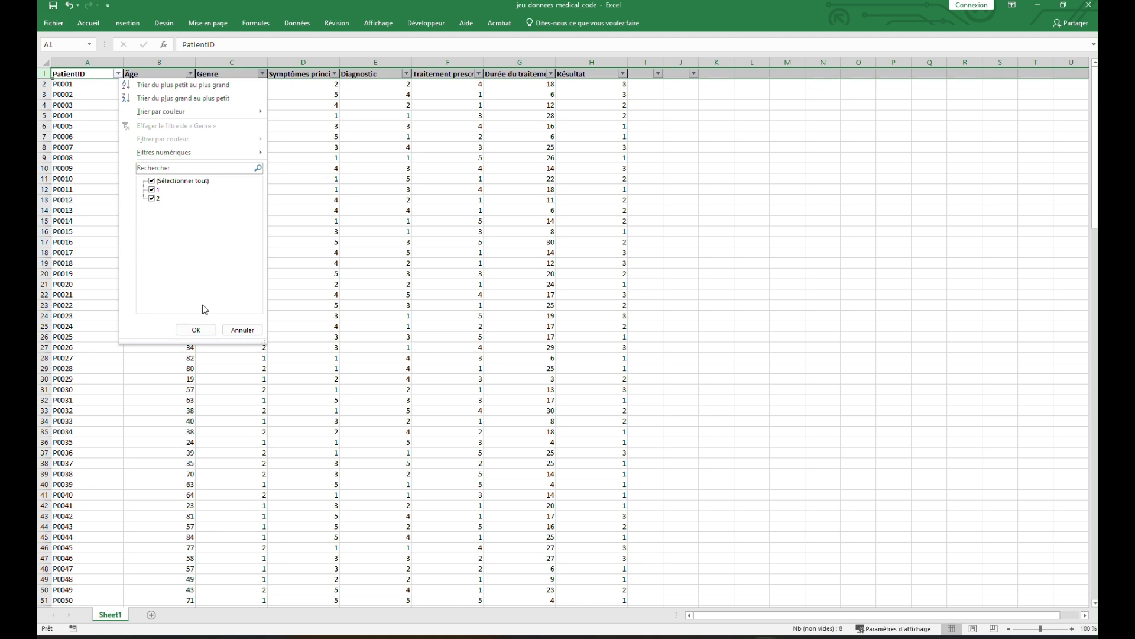
left_click(243, 330)
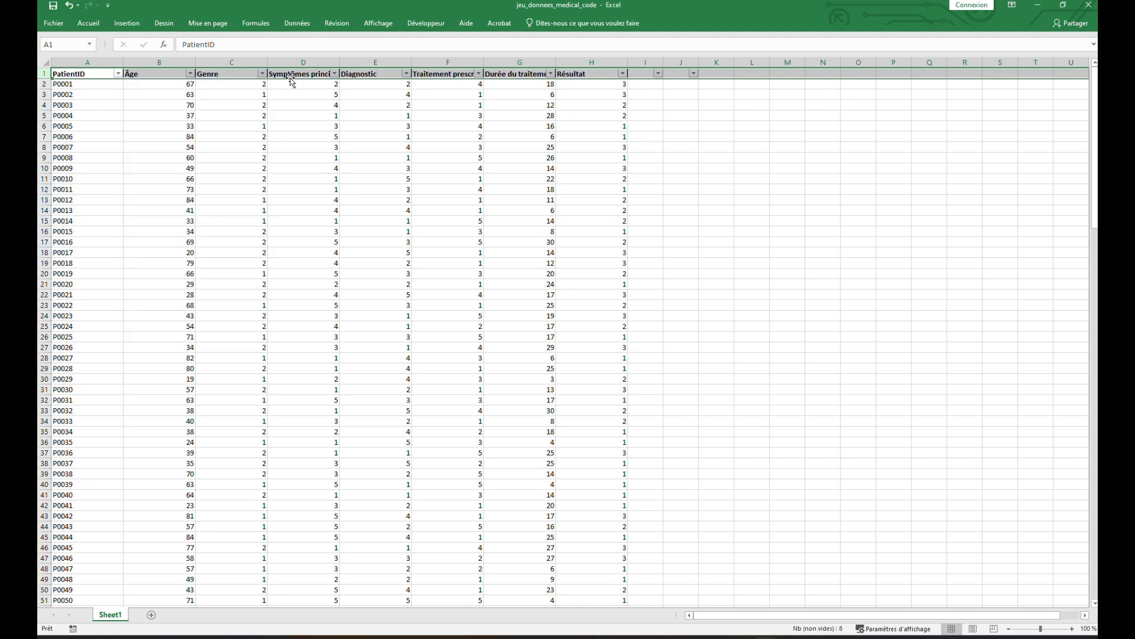
left_click(334, 73)
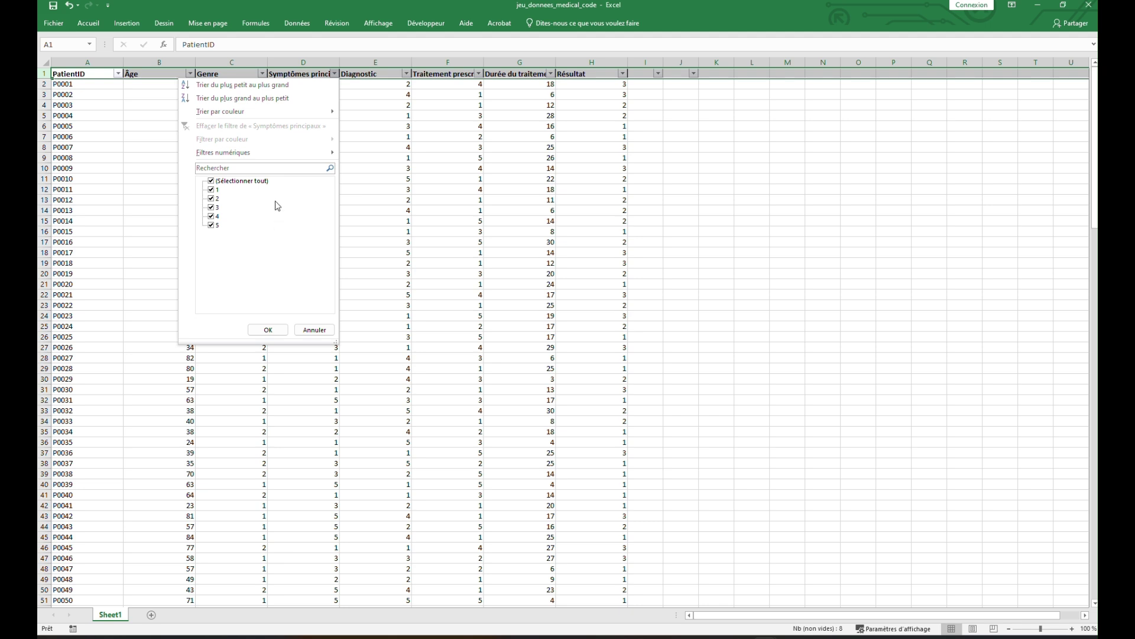
left_click(406, 73)
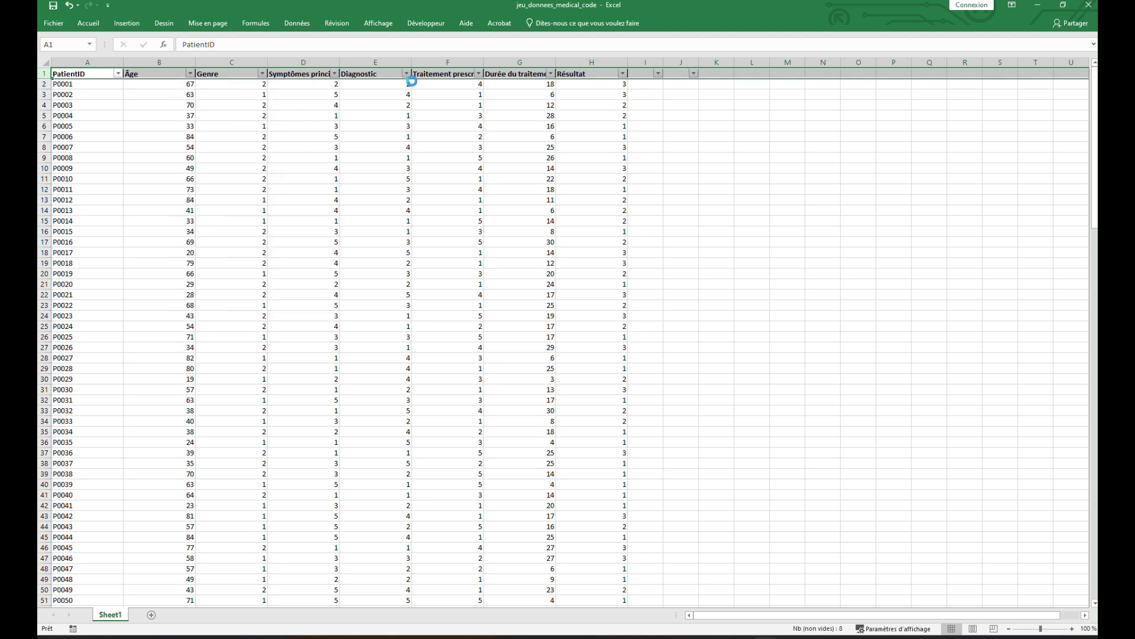
left_click(407, 74)
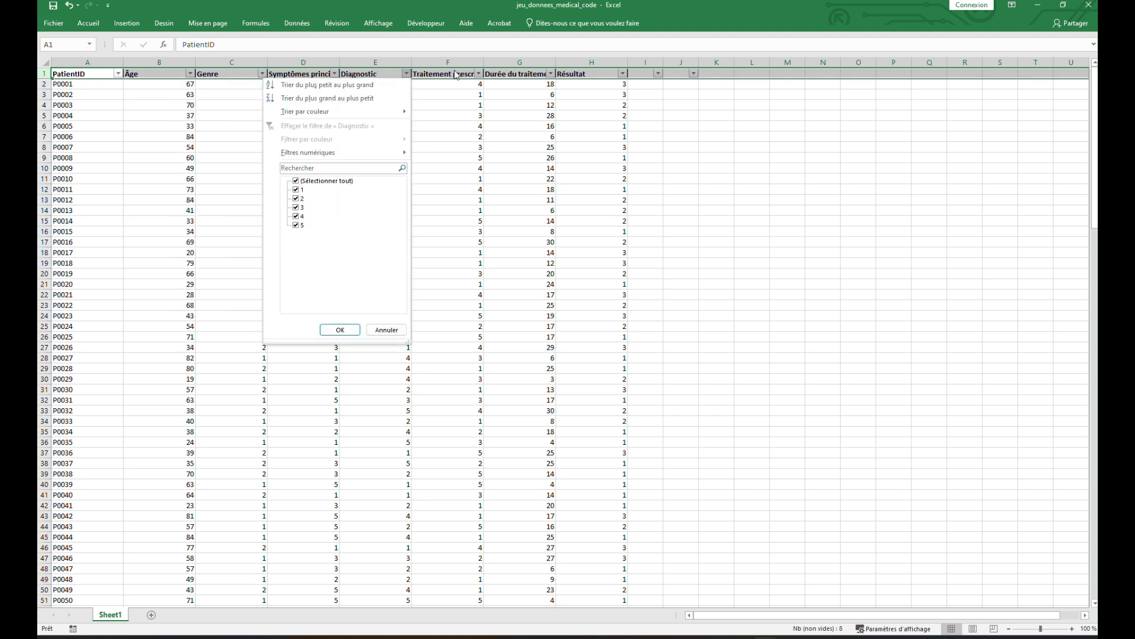
Check the values listed in the filters of the Traitement prescrit, Durée du traitement and Résultat columns
left_click(479, 73)
left_click(479, 73)
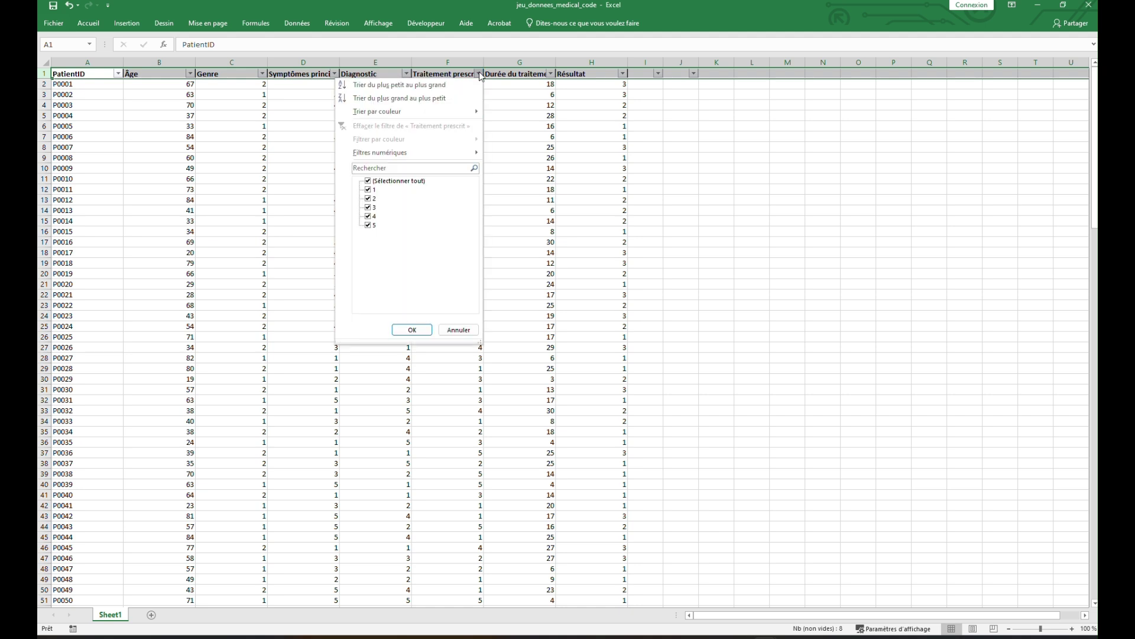
left_click(479, 74)
left_click(551, 73)
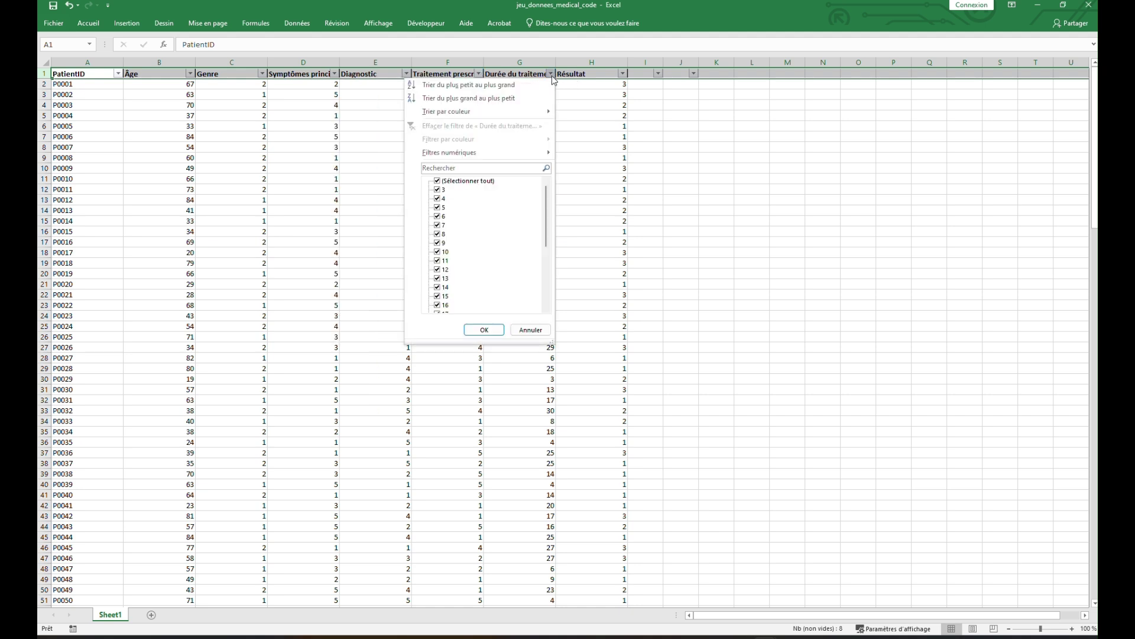
scroll(531, 243, "down", 5)
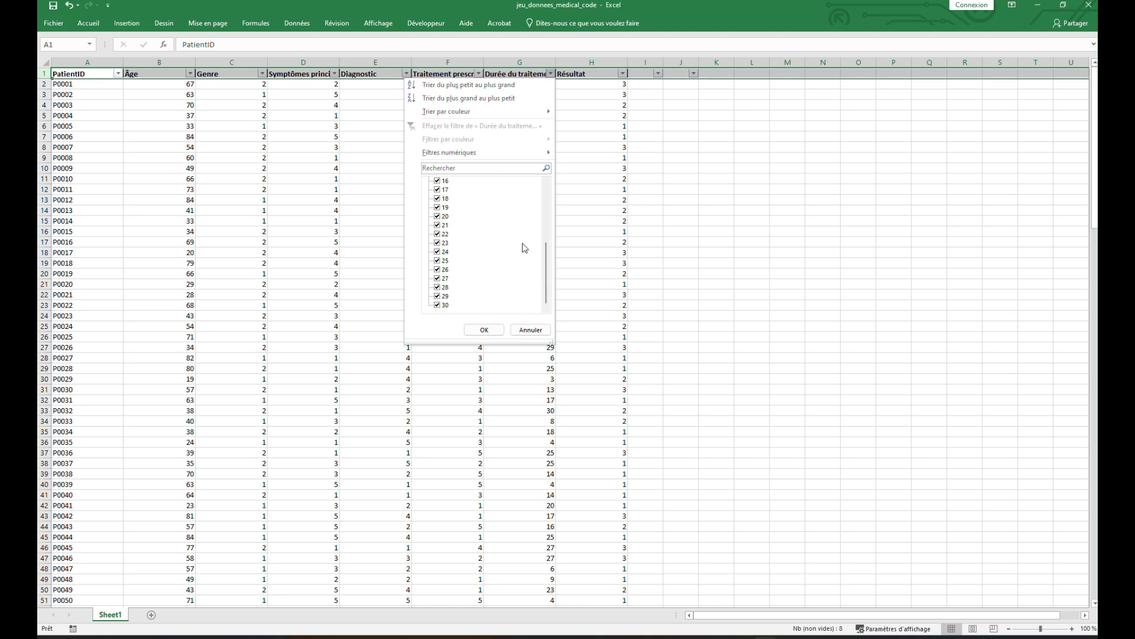
left_click(550, 73)
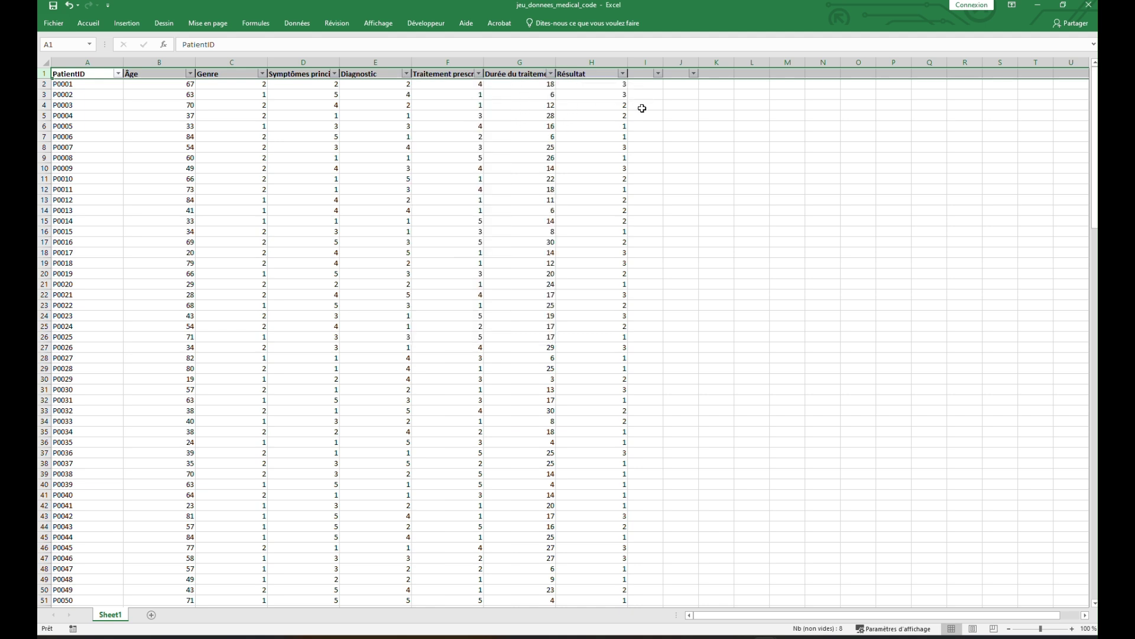
left_click(623, 74)
left_click(325, 266)
From cell L133 beside the statistic labels, browse the available statistical functions and the maths and trigonometry functions
scroll(663, 332, "down", 20)
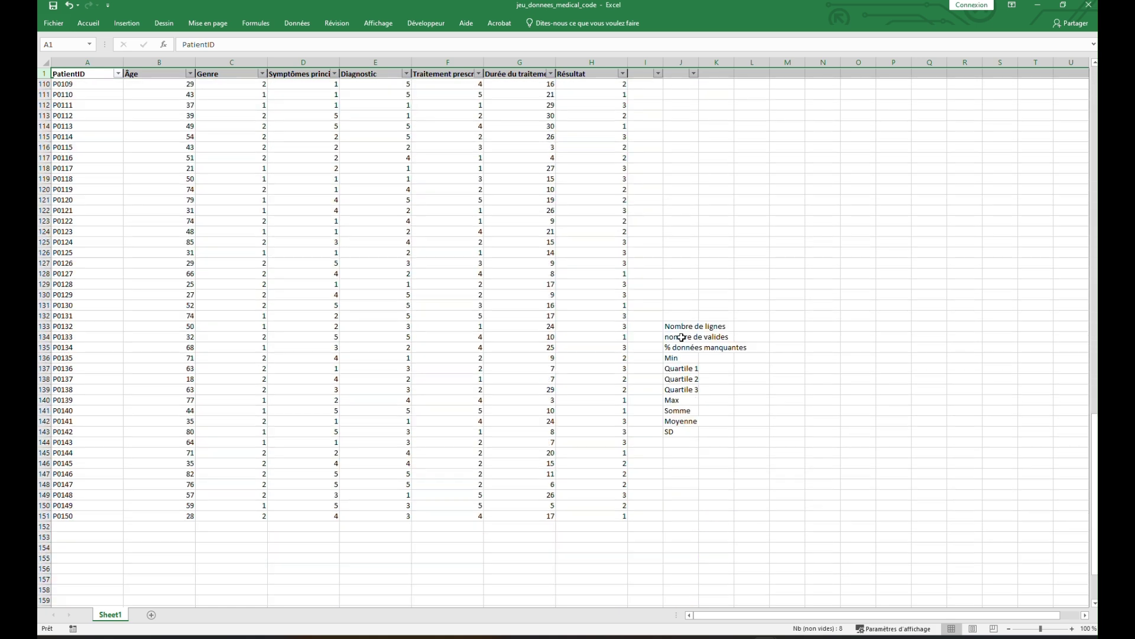
scroll(681, 337, "down", 2)
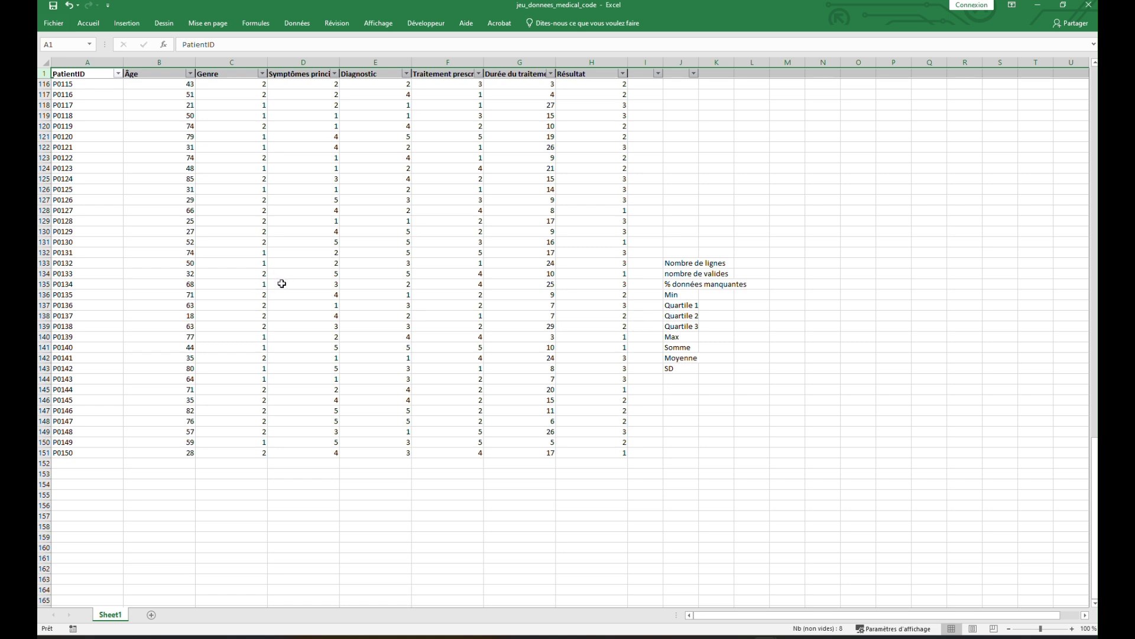
left_click(748, 271)
left_click(749, 262)
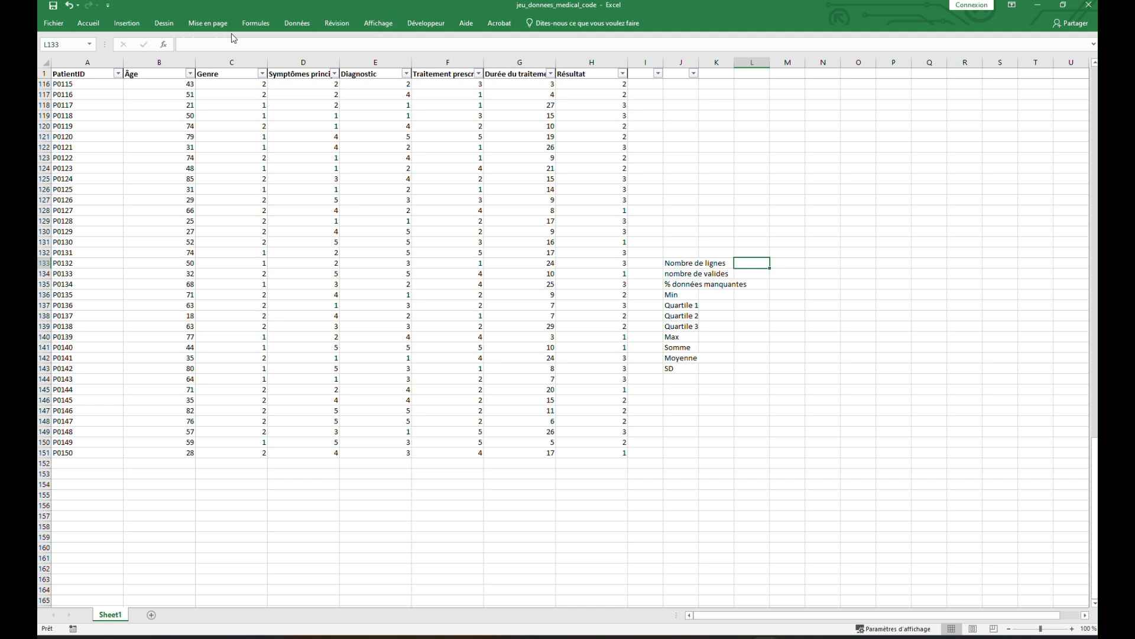
left_click(255, 24)
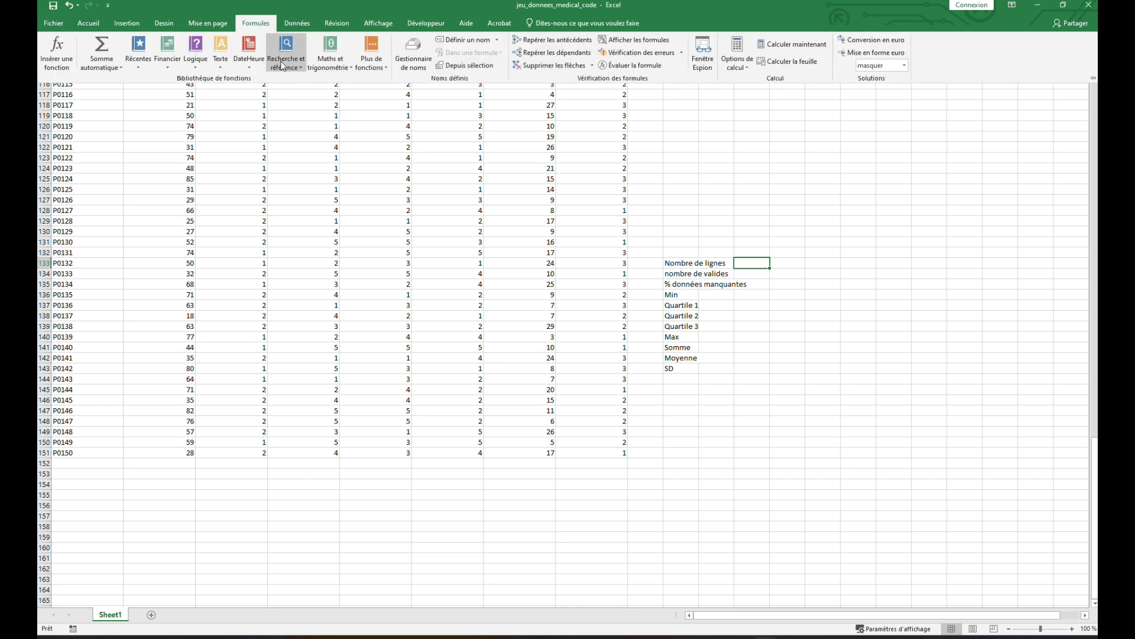
left_click(371, 62)
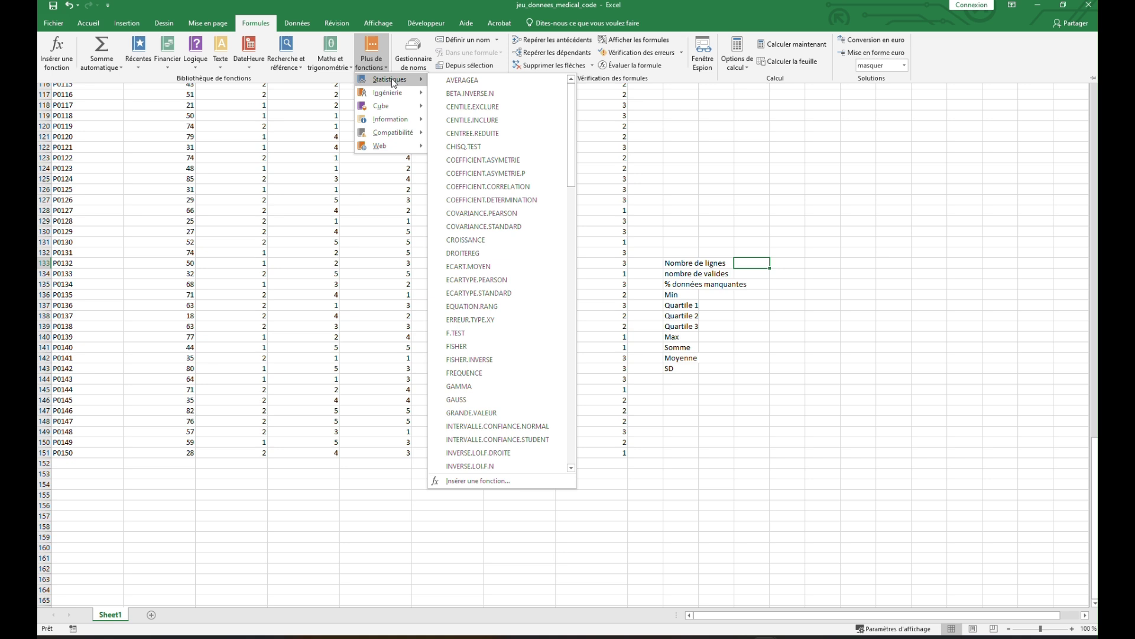
scroll(519, 220, "down", 13)
scroll(526, 226, "down", 8)
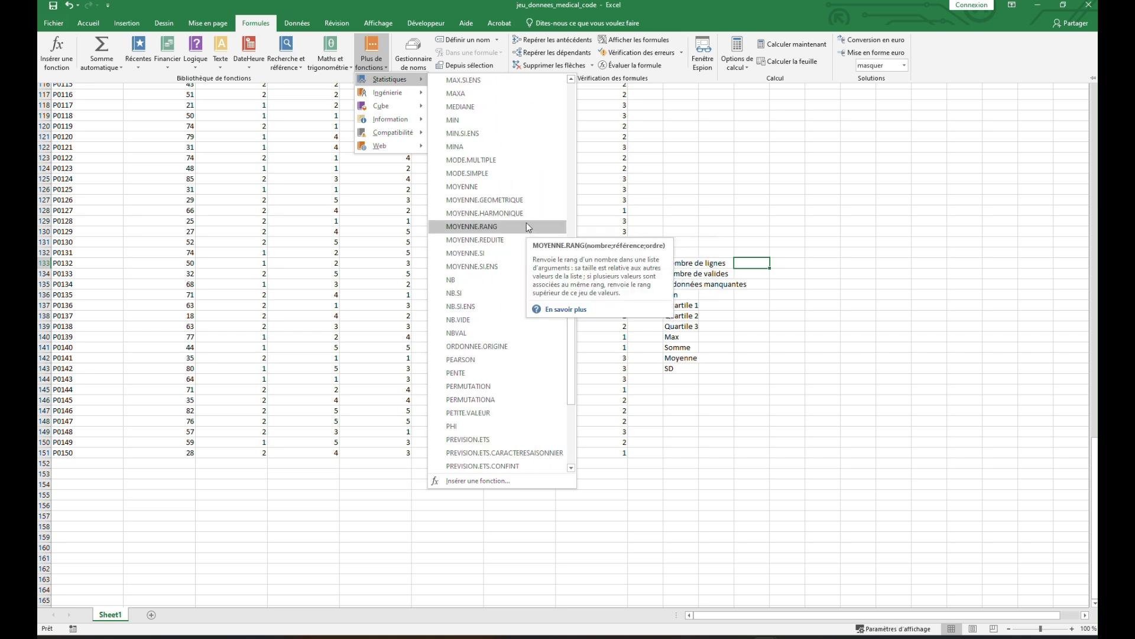
scroll(526, 225, "down", 6)
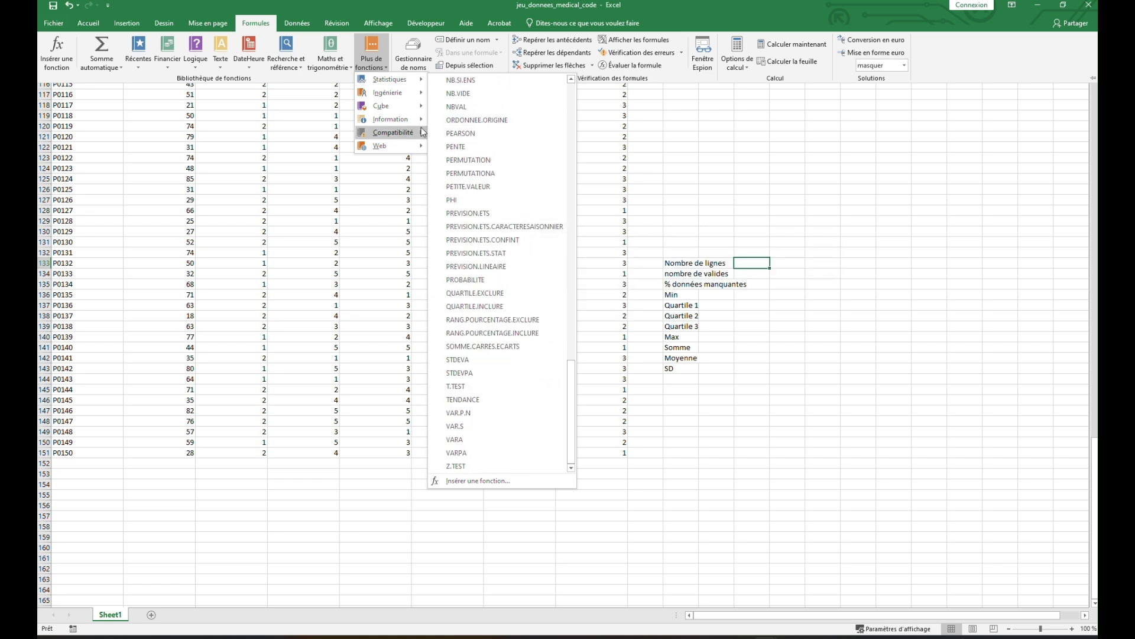
left_click(329, 54)
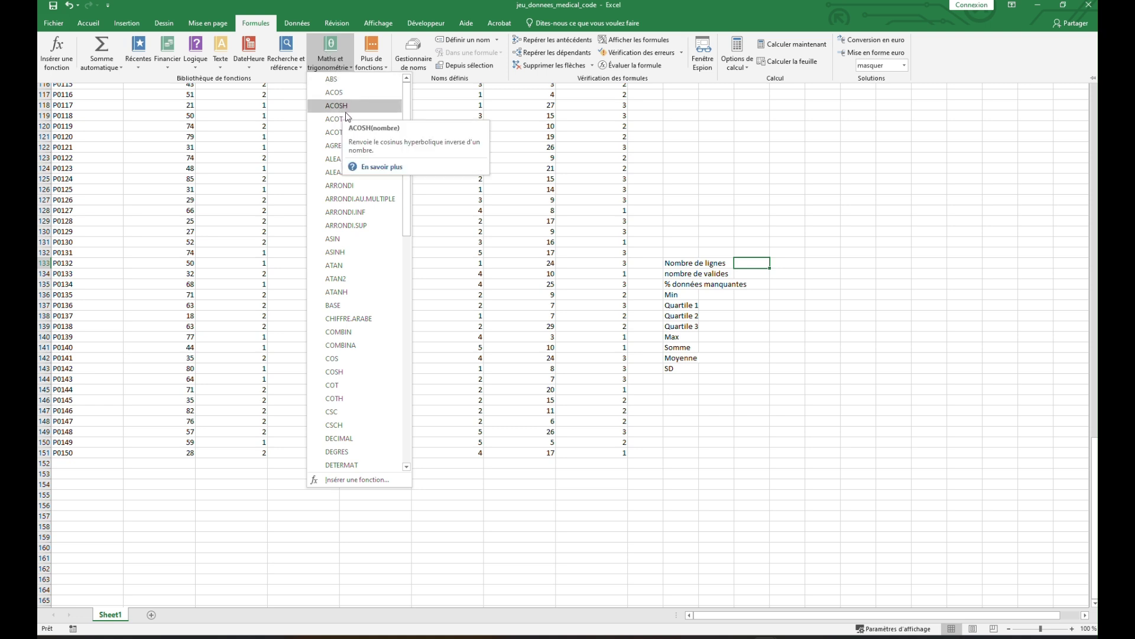
left_click(699, 166)
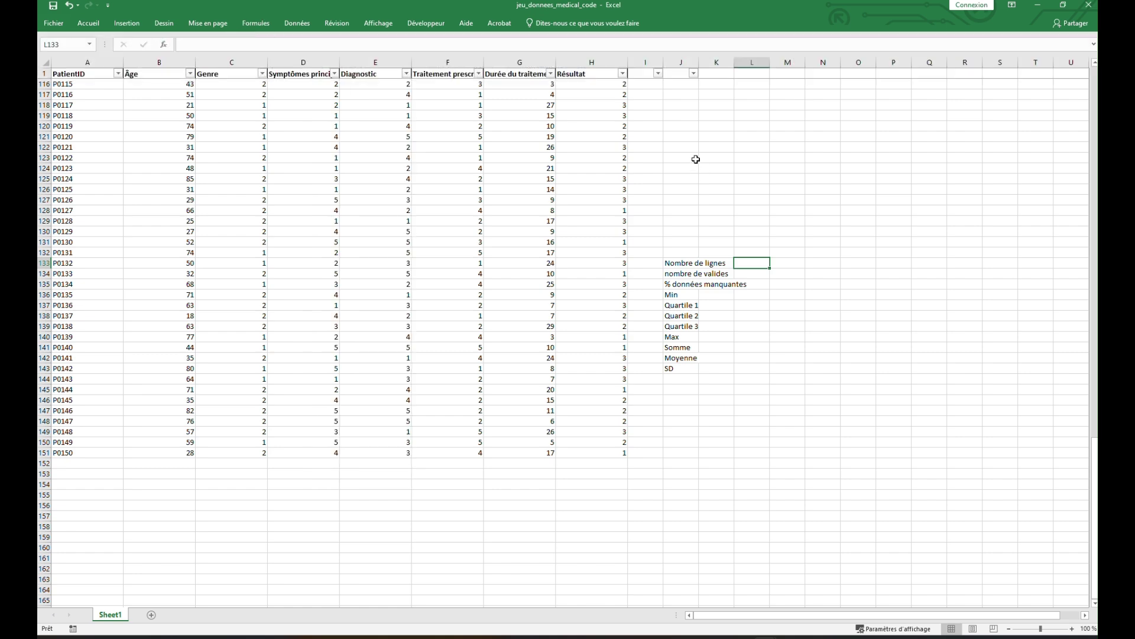
Copy the headers B1:H1, from Âge to Résultat, and paste them as values above the statistic labels starting at K132
scroll(670, 143, "up", 9)
left_click_drag(152, 74, 591, 73)
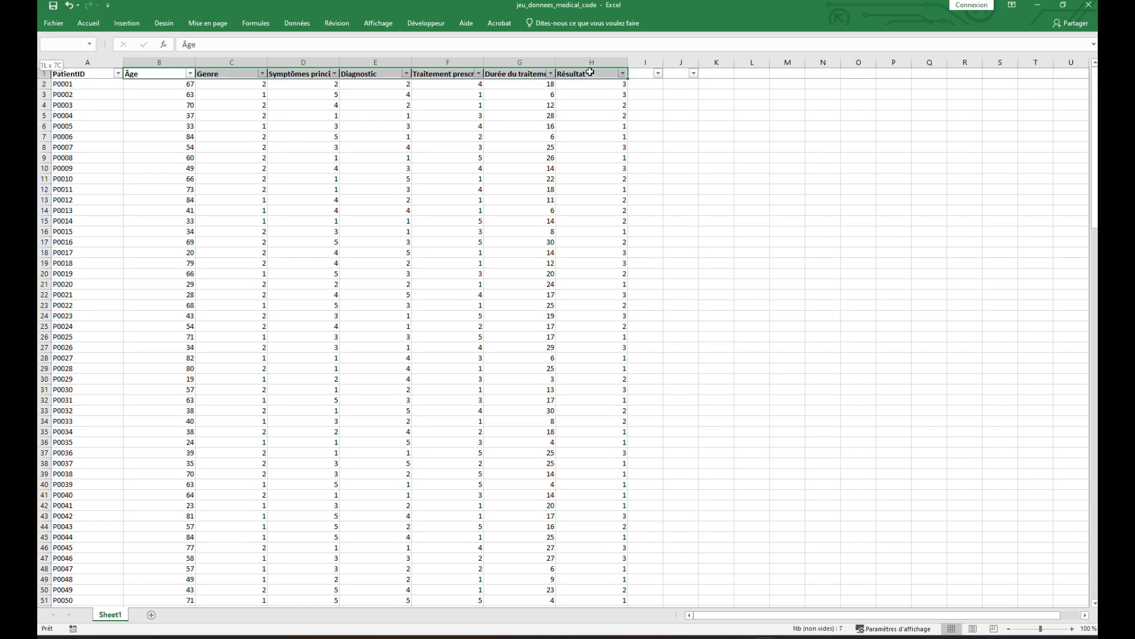
right_click(590, 72)
left_click(662, 94)
scroll(947, 228, "down", 20)
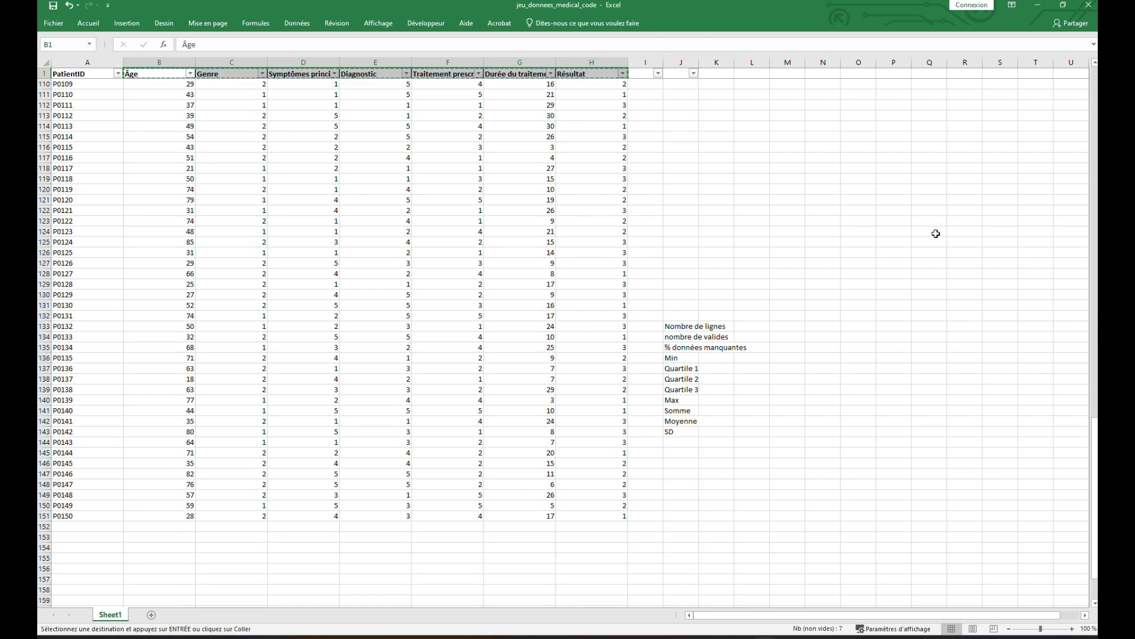
left_click(726, 317)
right_click(727, 318)
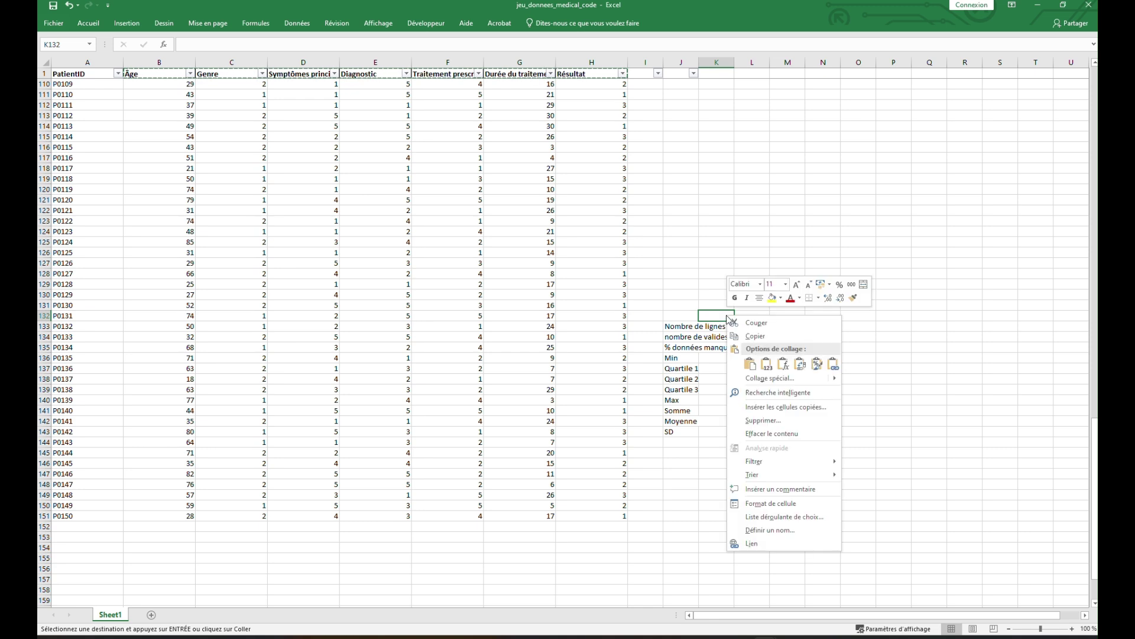
left_click(766, 364)
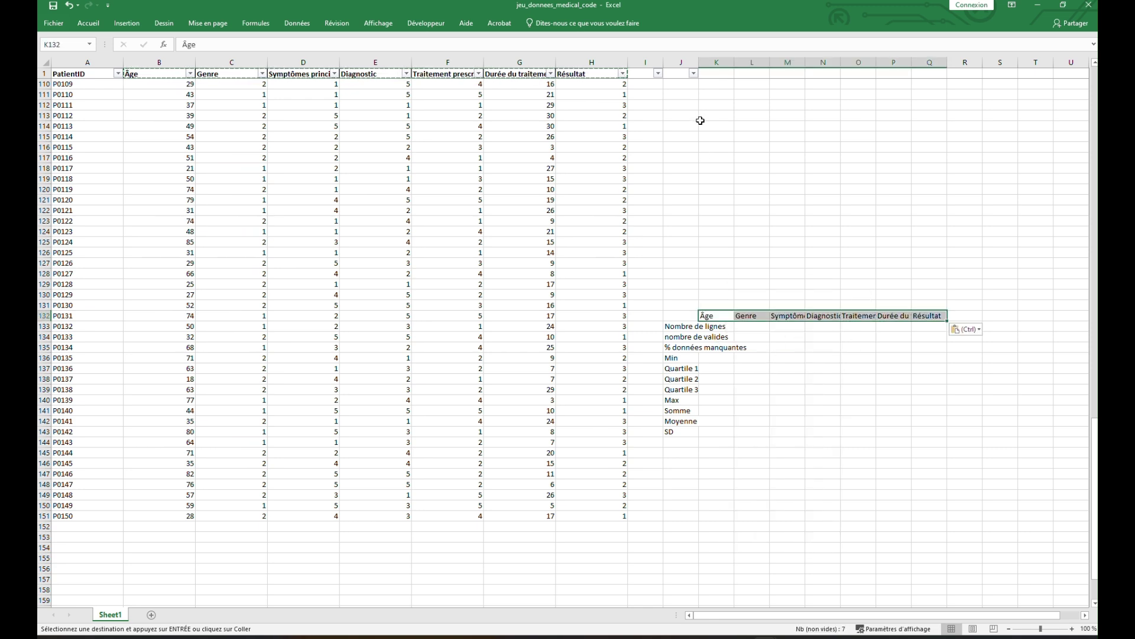
Widen column J to give the statistic labels more room
left_click(677, 314)
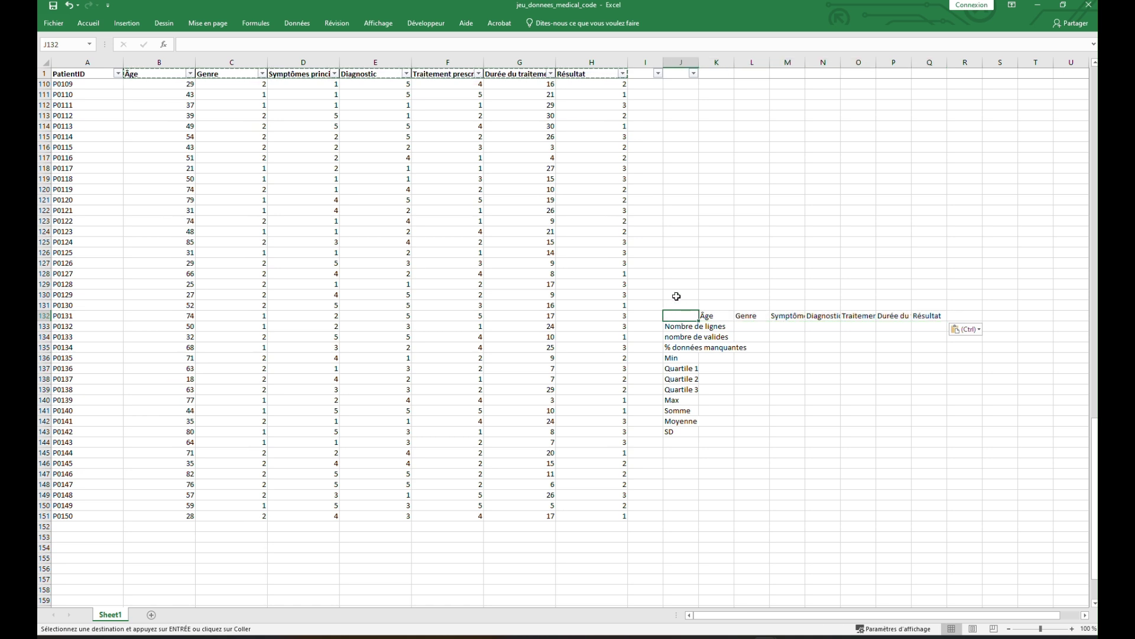
left_click_drag(699, 62, 736, 66)
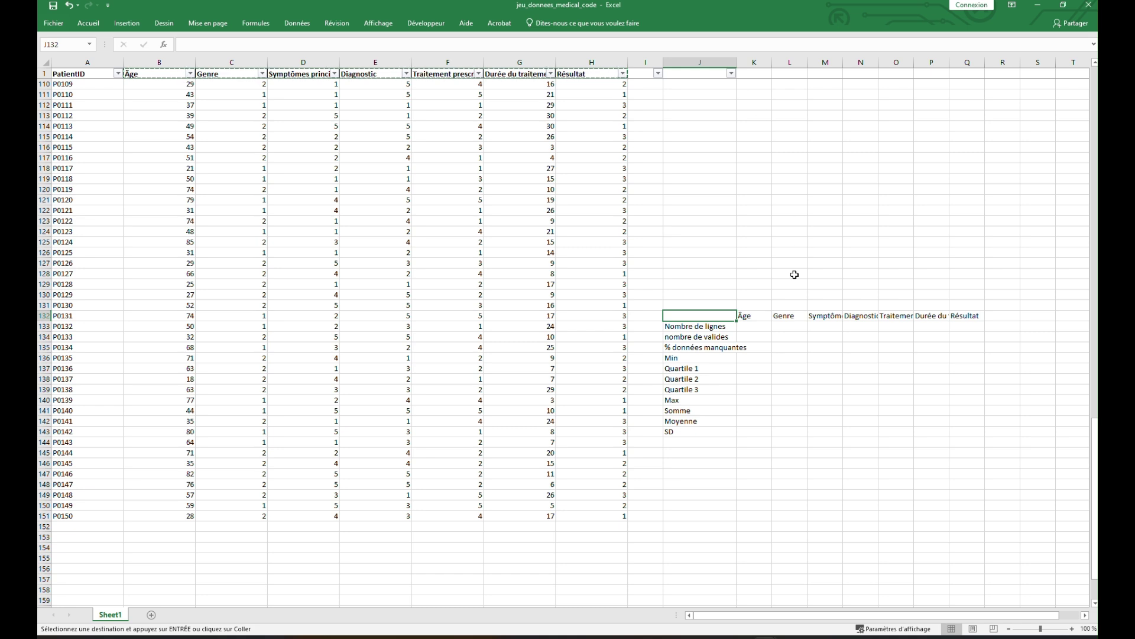
left_click(731, 338)
left_click(721, 327)
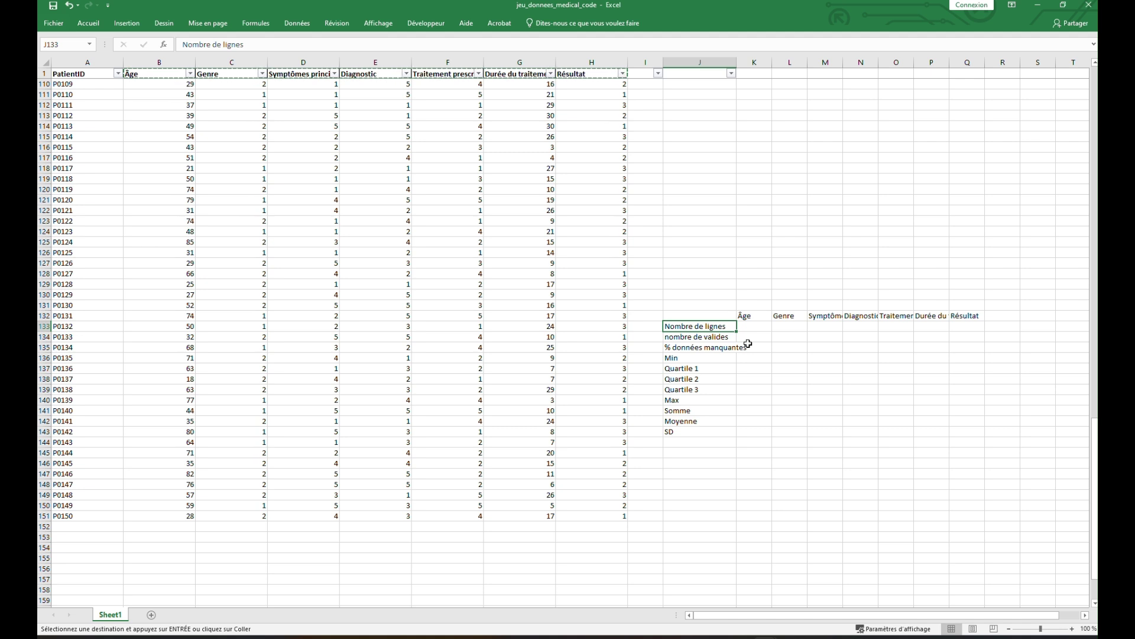
Replace the Quartile 2 label in J138 with Med
left_click(725, 379)
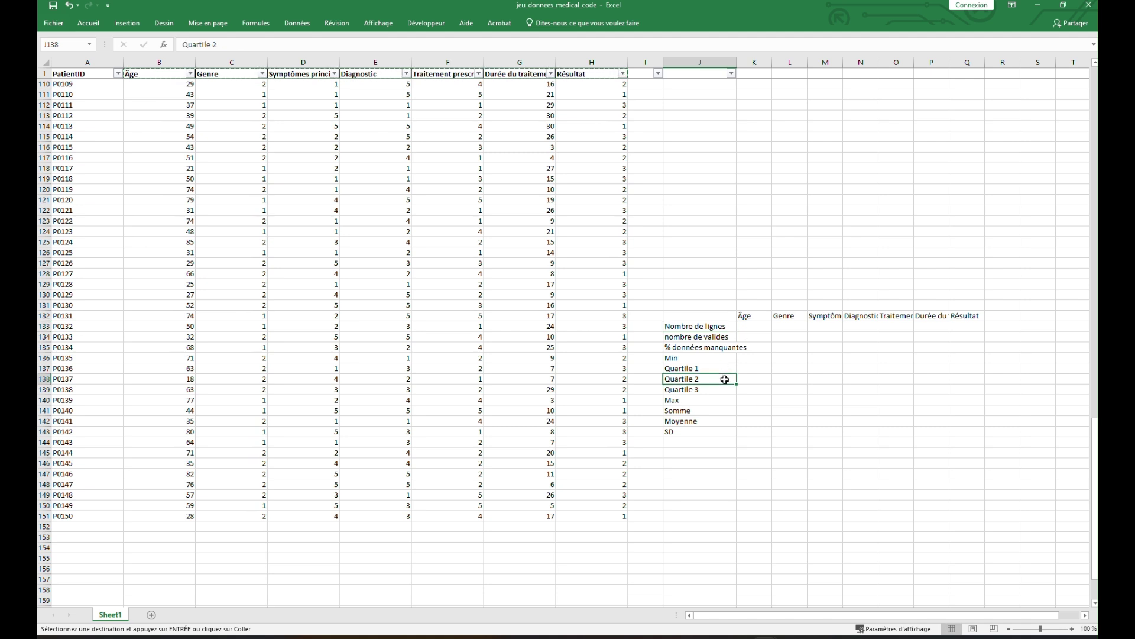
type("Med")
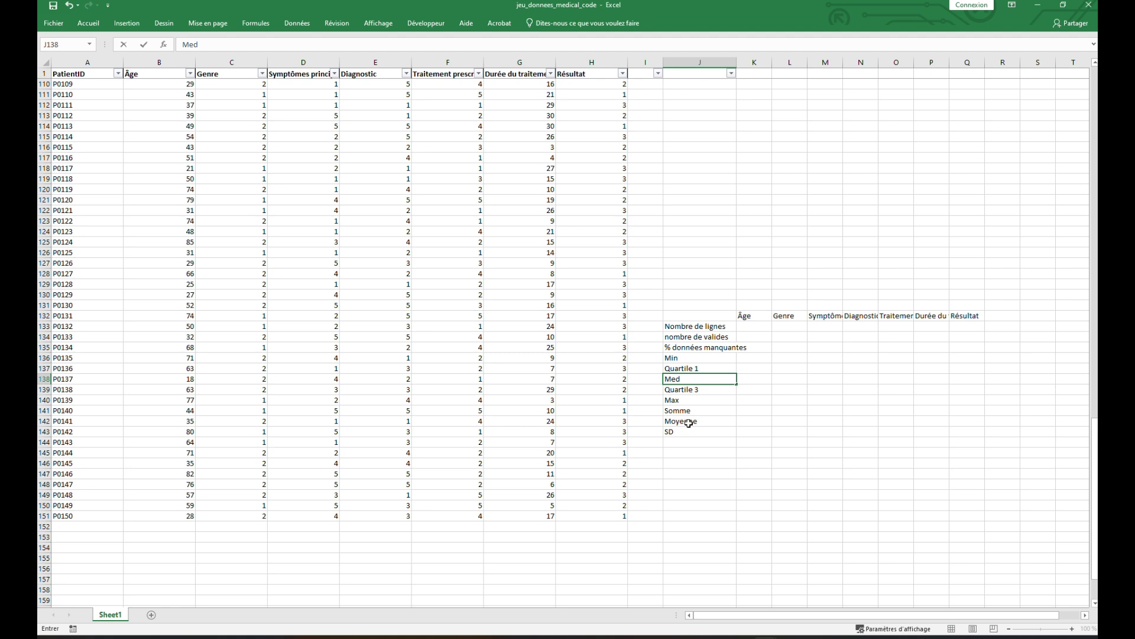
left_click(699, 397)
left_click(700, 378)
left_click(703, 434)
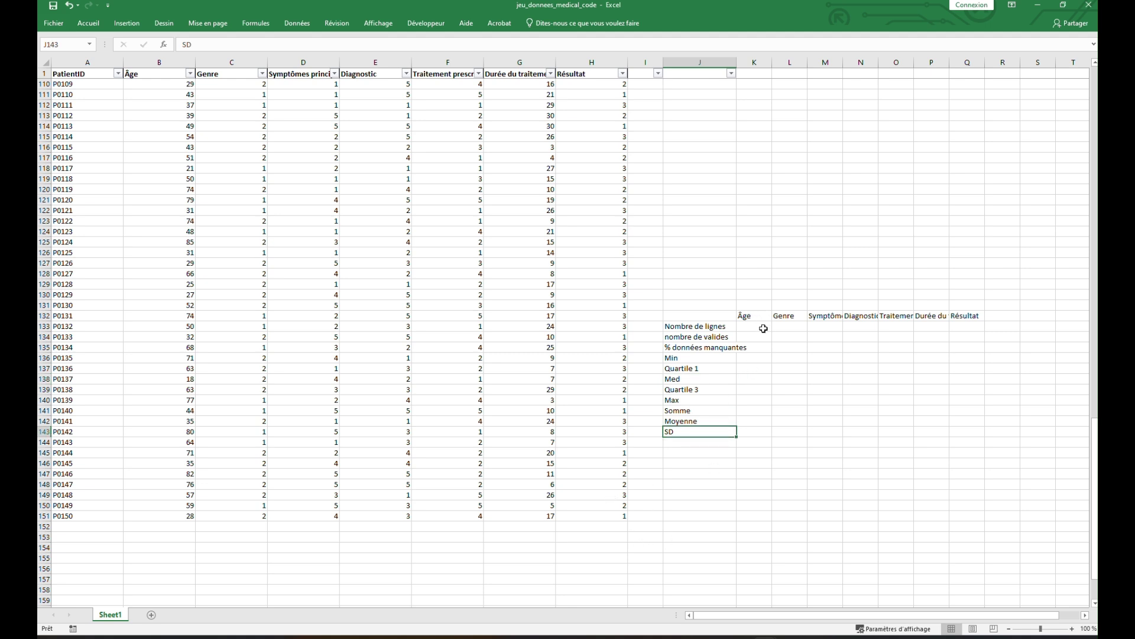
Count the rows of the Âge column in K133 with the formula =LIGNES(B2:B151)
left_click(764, 328)
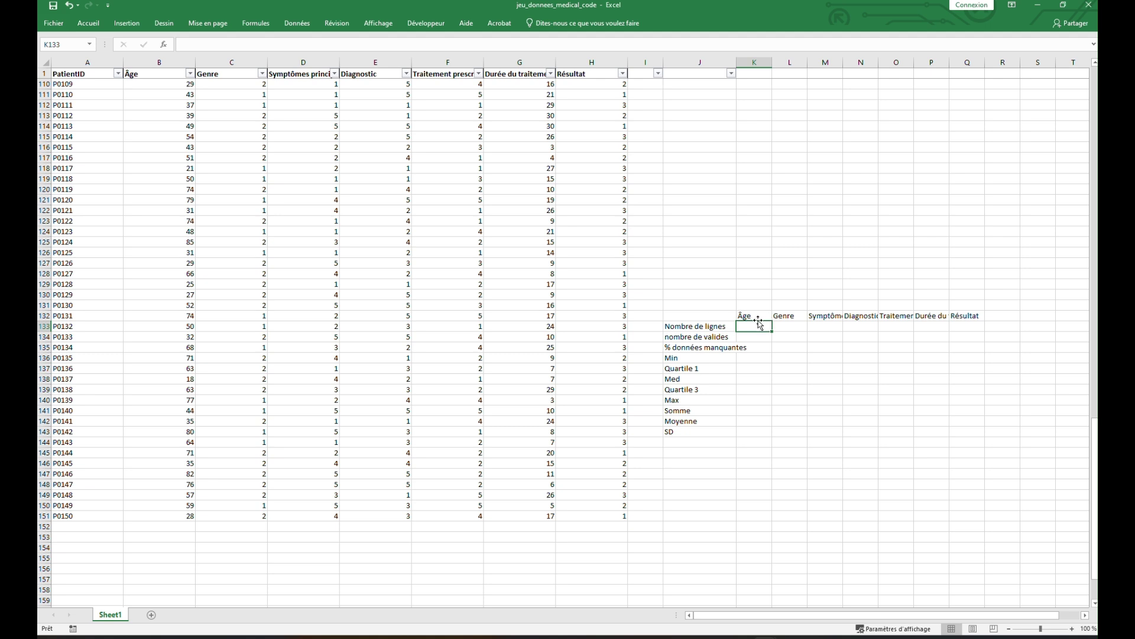
type("=")
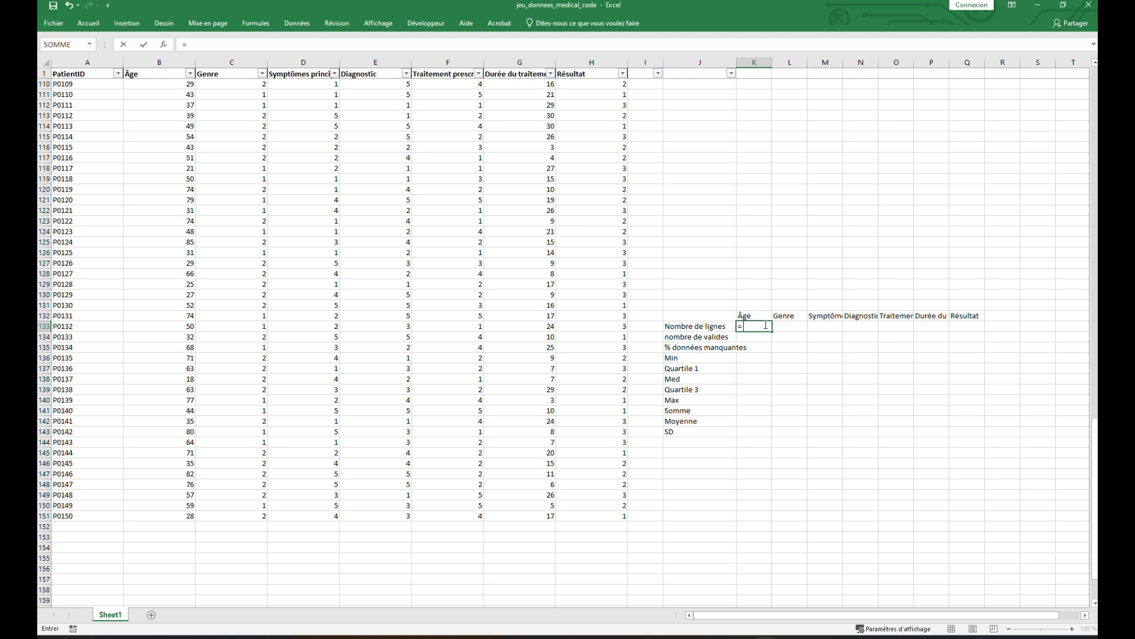
type("ign")
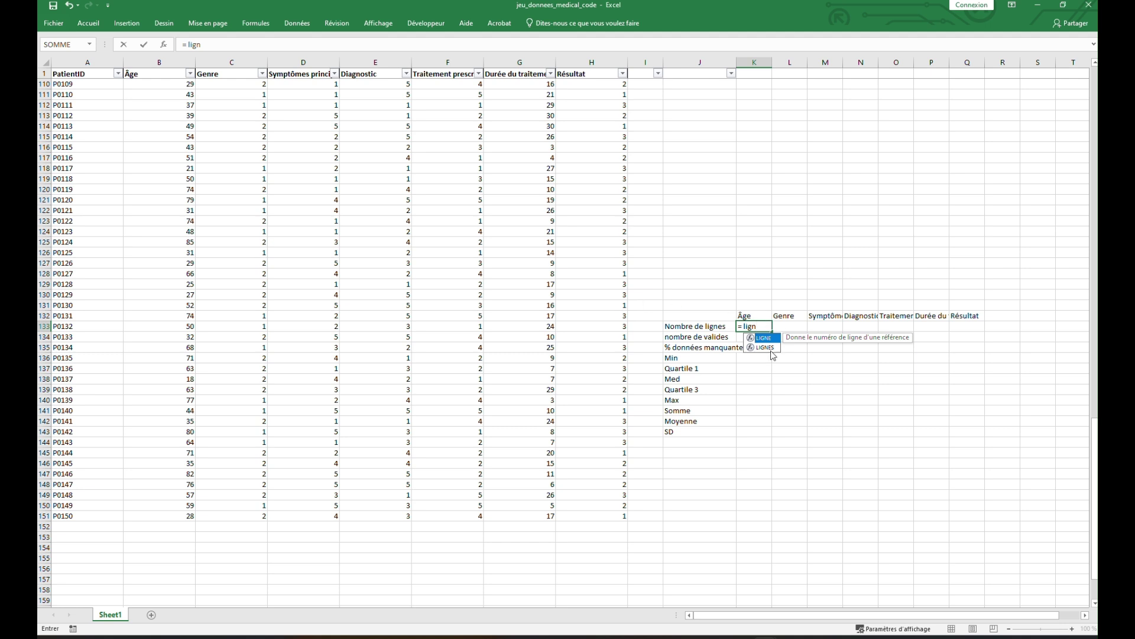
double_click(769, 347)
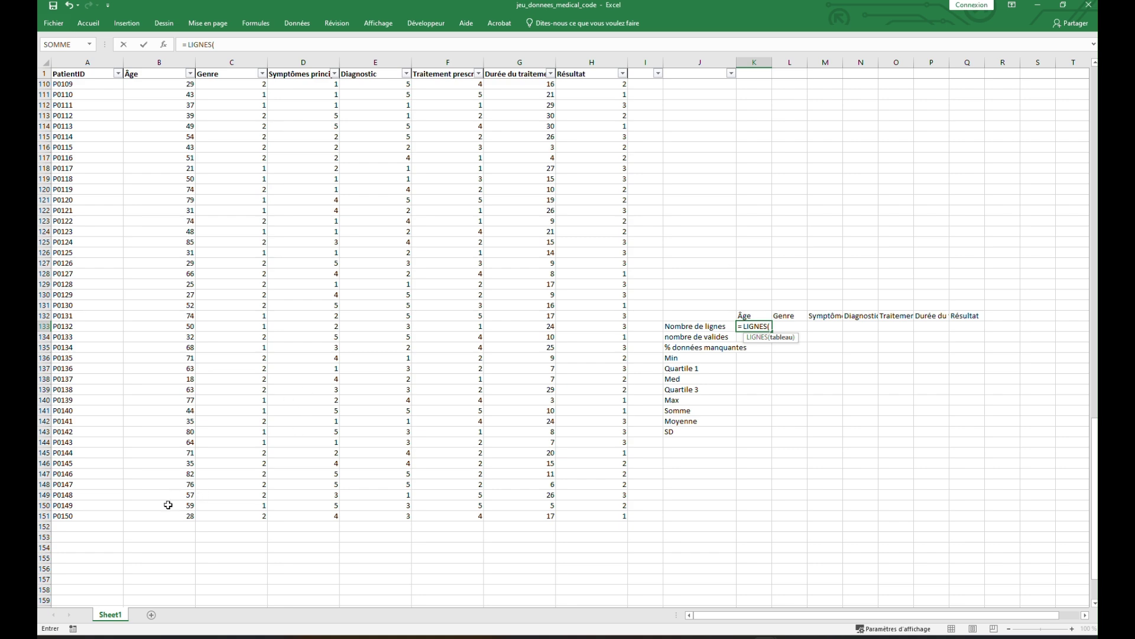
left_click_drag(167, 517, 162, 83)
key("Return")
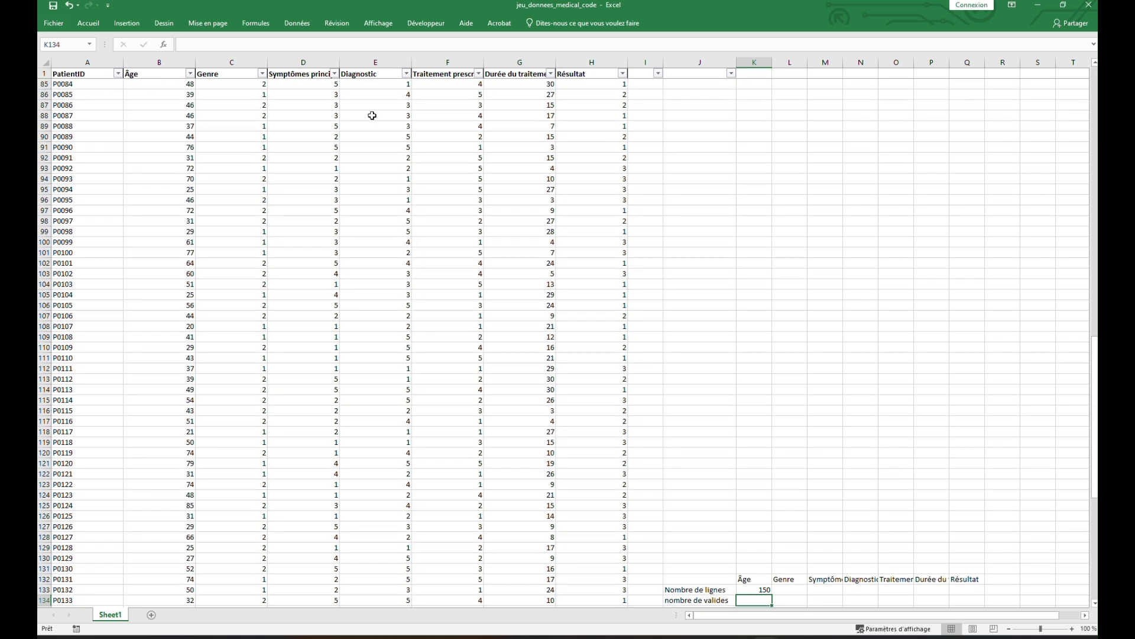
left_click(756, 370)
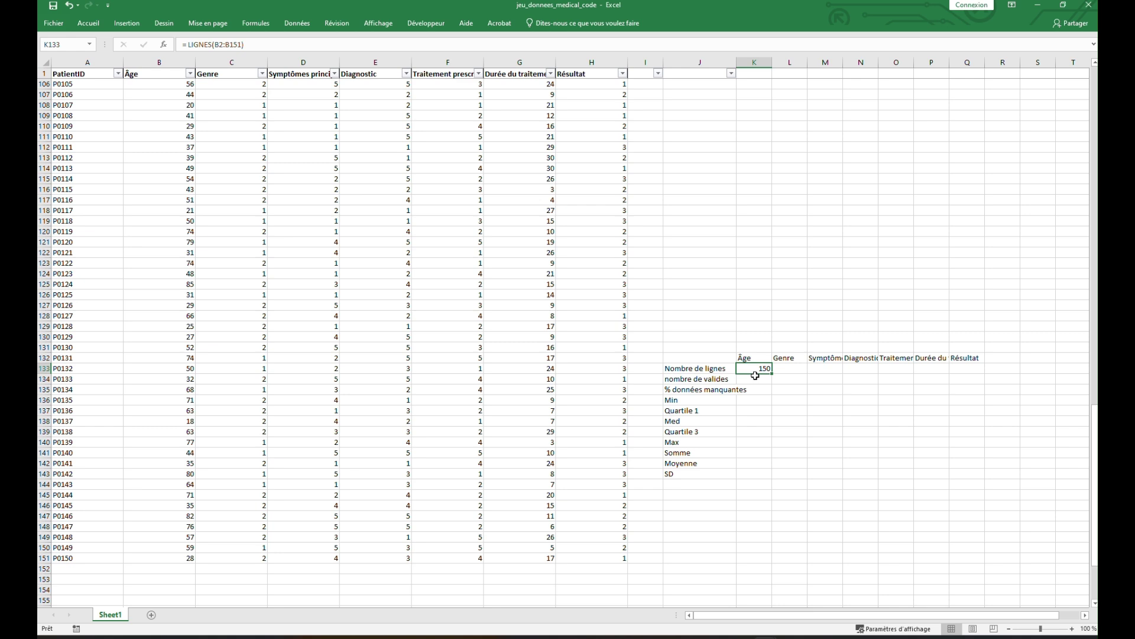
Create missing data by clearing cells D103, G110, F115, E121, E132, G129, H116, G117, F119, D116 and H97
scroll(499, 264, "up", 5)
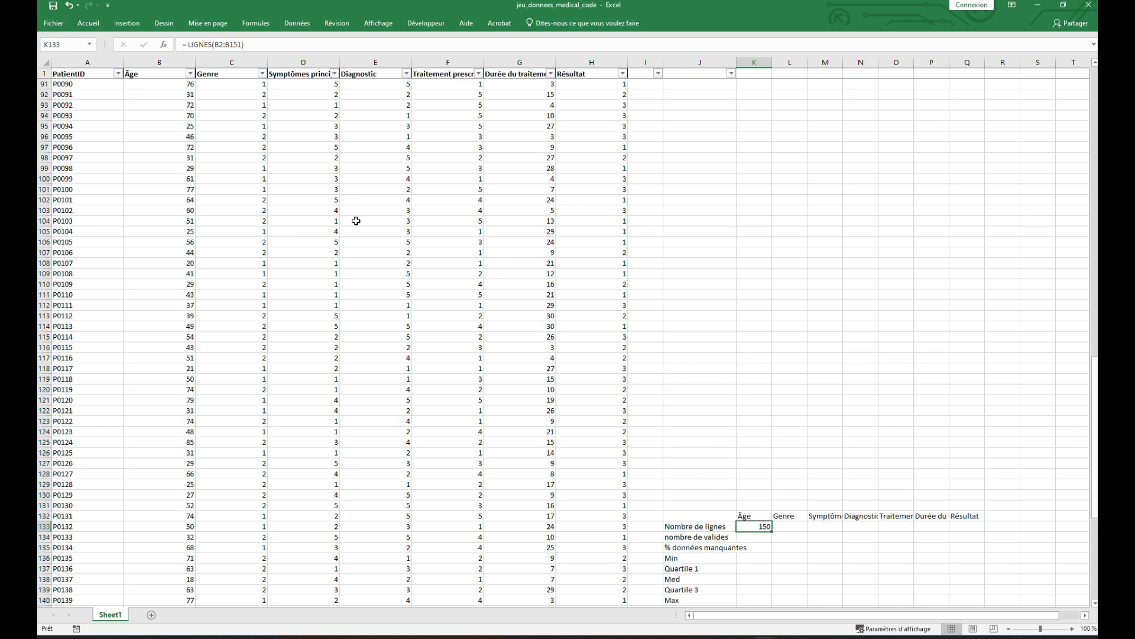
left_click(303, 208)
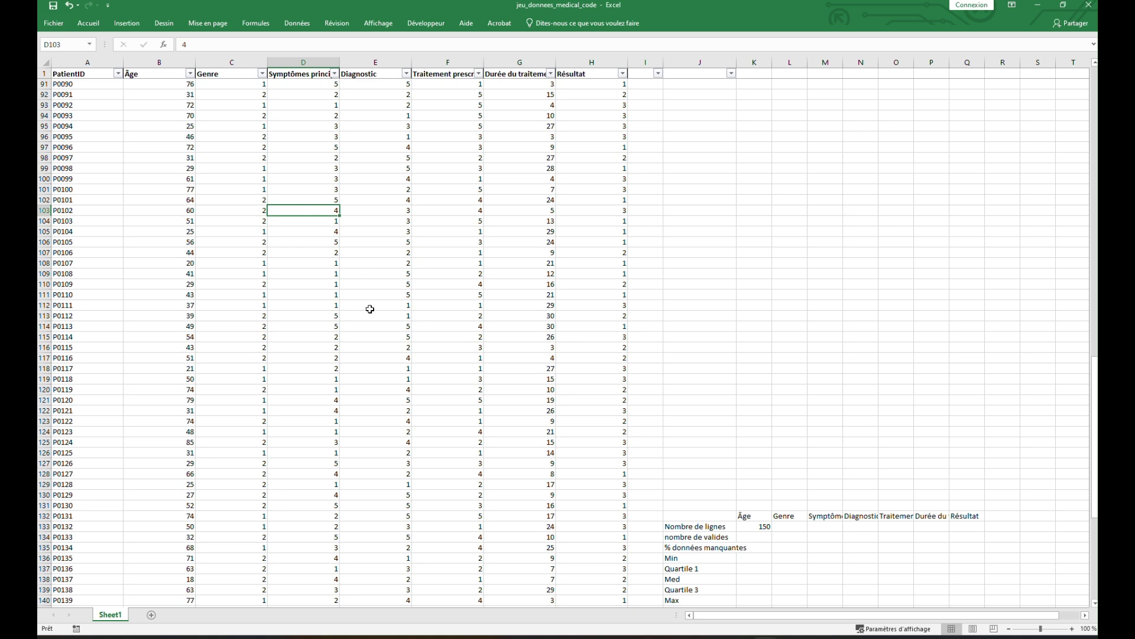
key("Delete")
left_click(486, 285)
key("Delete")
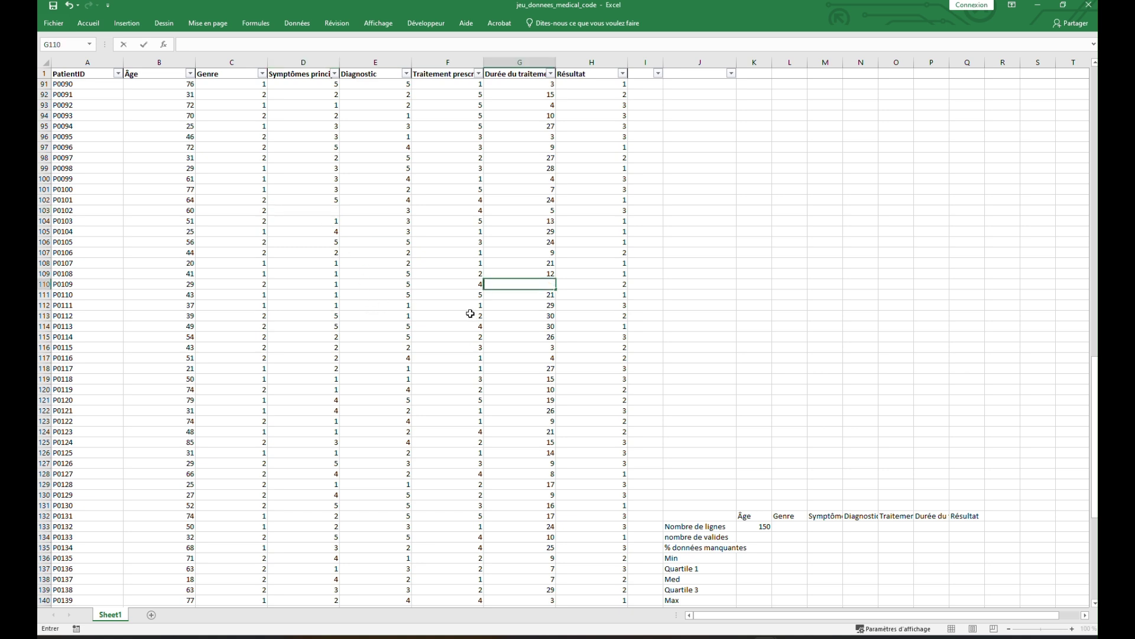
left_click(449, 337)
key("Delete")
left_click(384, 400)
key("Delete")
left_click(373, 516)
key("BackSpace")
left_click(494, 489)
key("Delete")
left_click(566, 350)
key("BackSpace")
left_click(517, 358)
key("BackSpace")
key("BackSpace")
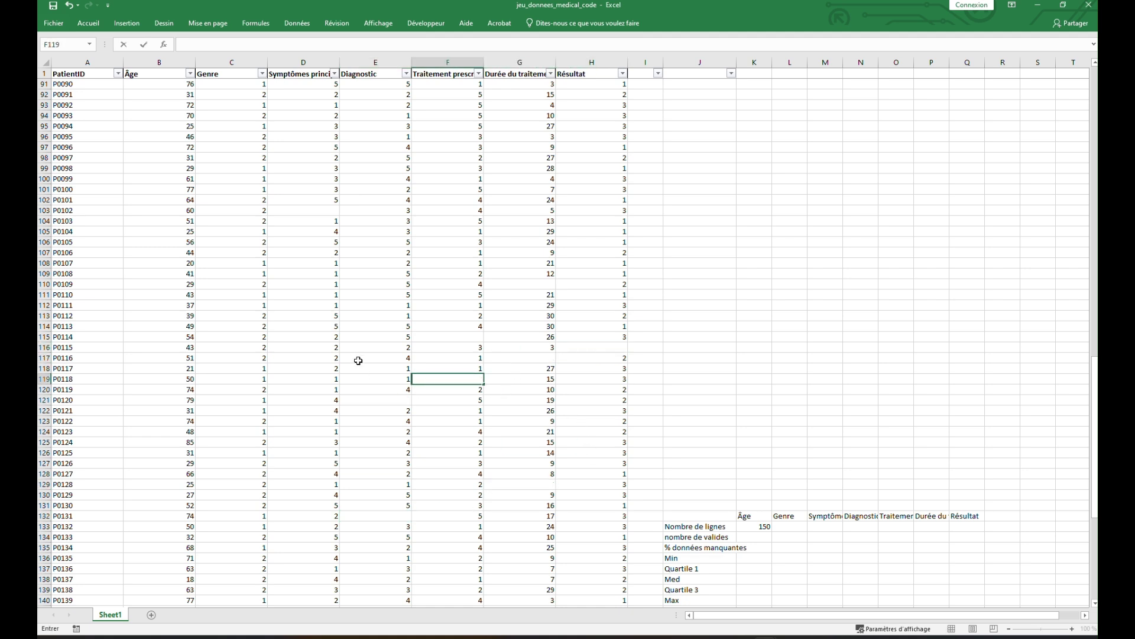
left_click(352, 359)
left_click(285, 349)
key("BackSpace")
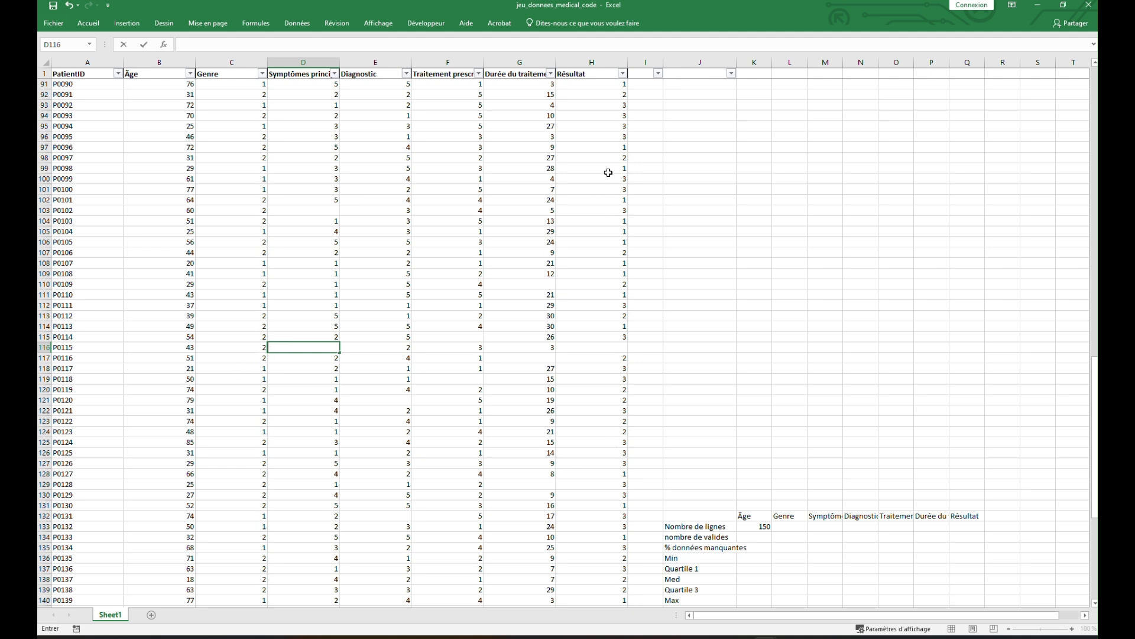
left_click(602, 147)
key("BackSpace")
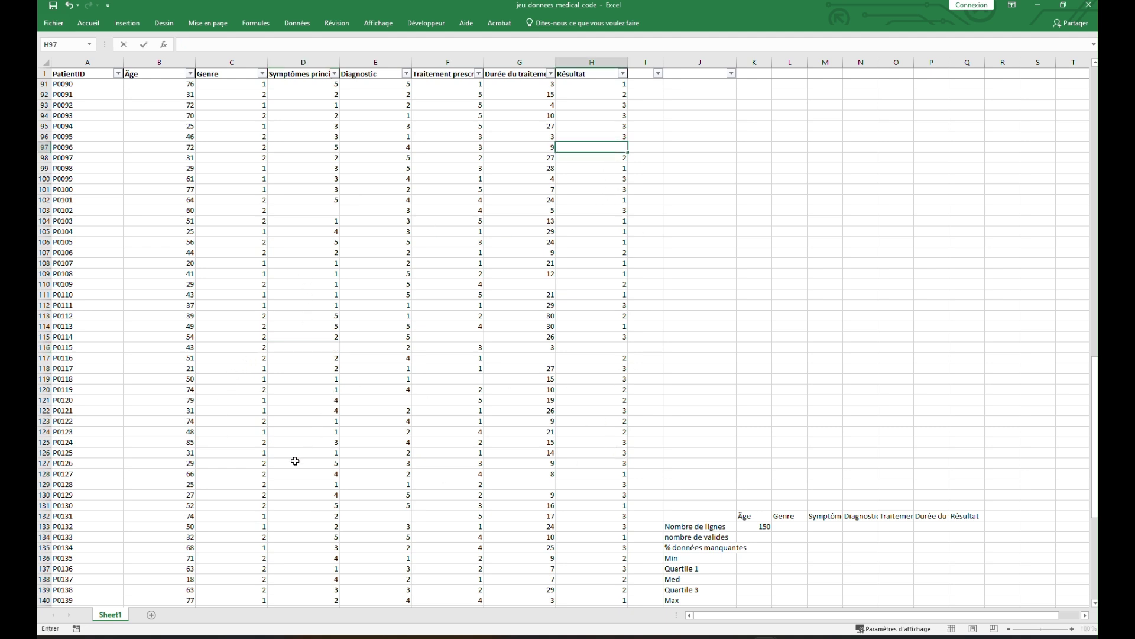
Count the valid Âge entries in K134 with the formula =NBVAL(B2:B151)
scroll(319, 463, "down", 6)
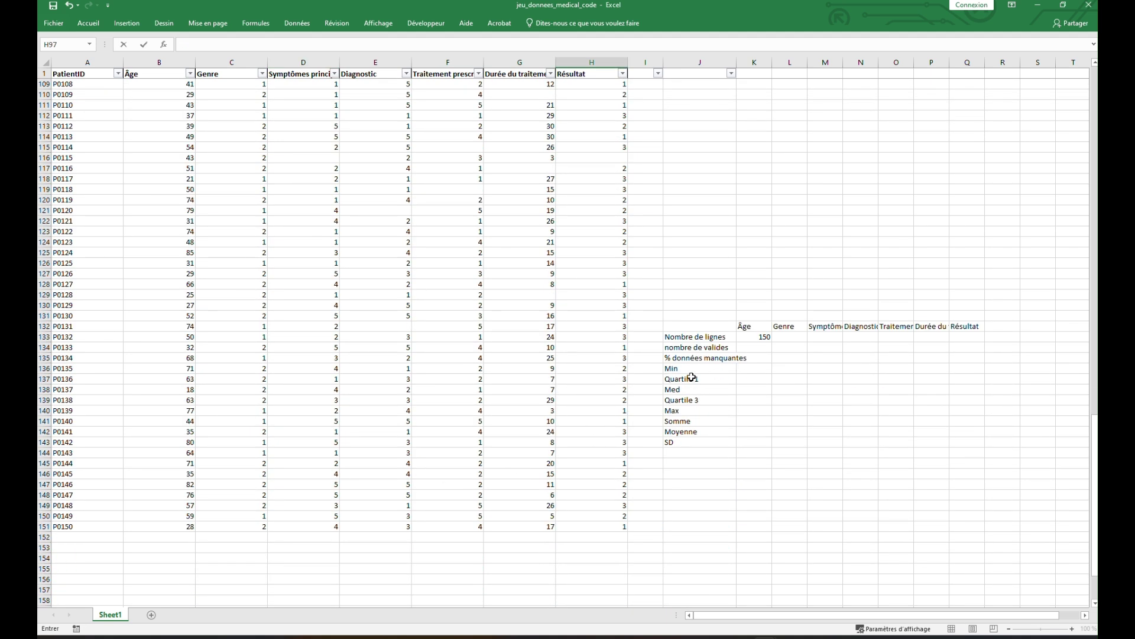
left_click(747, 348)
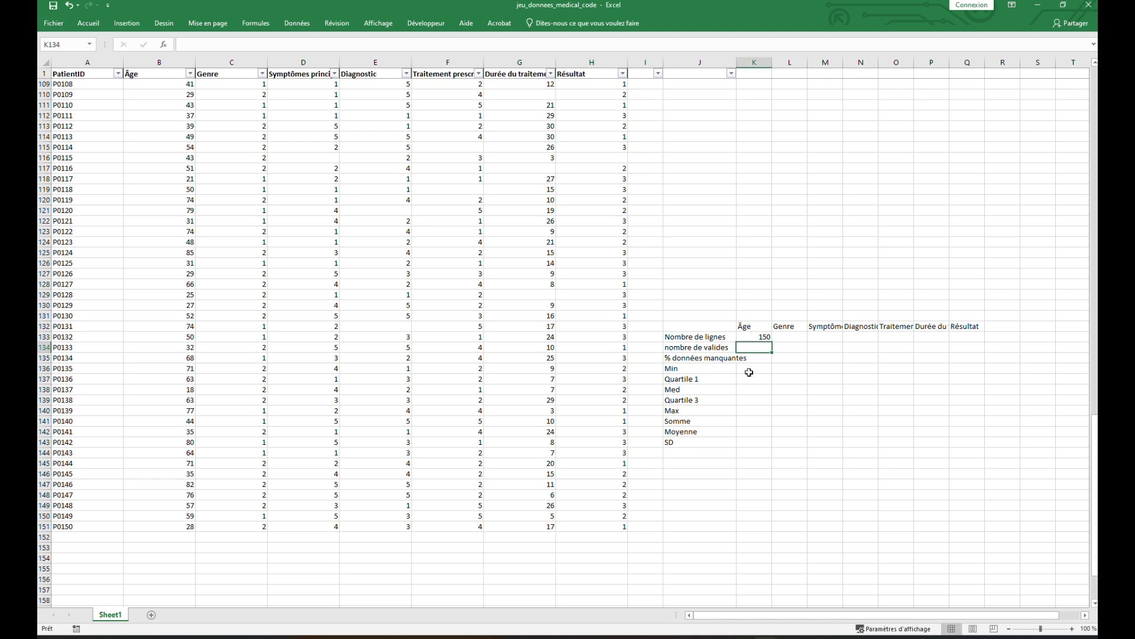
type("=nb")
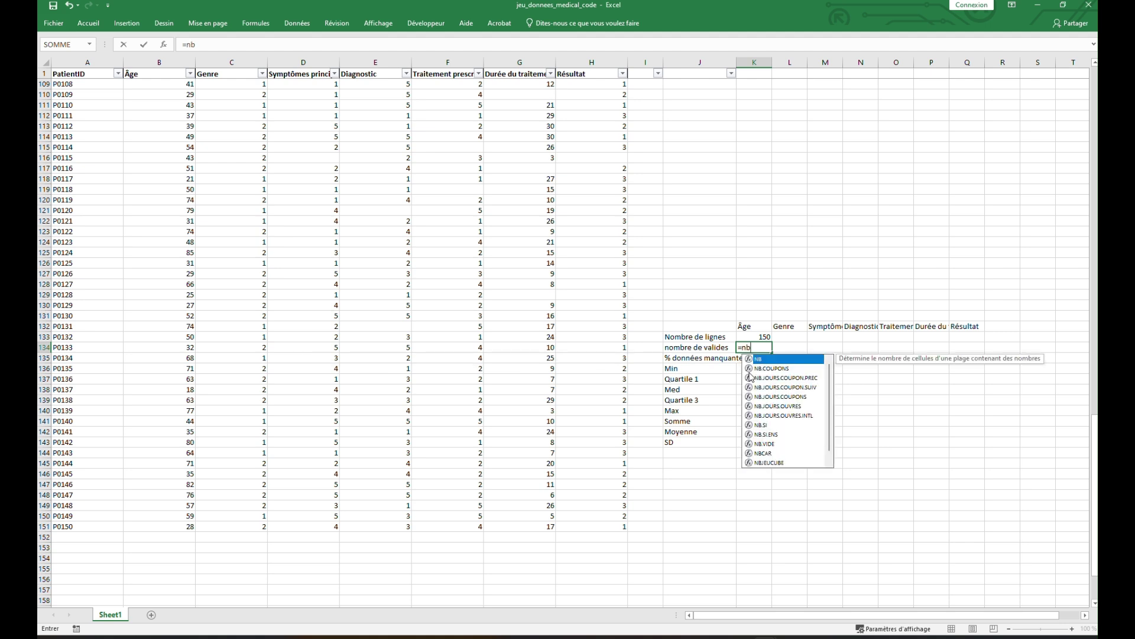
type("v")
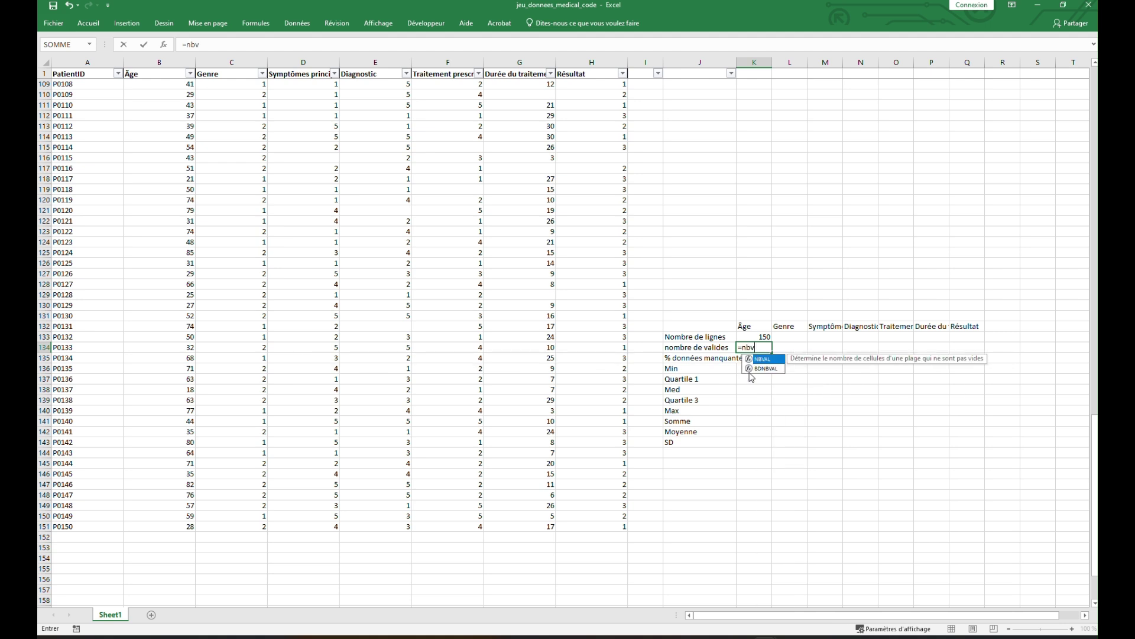
double_click(772, 361)
type("A")
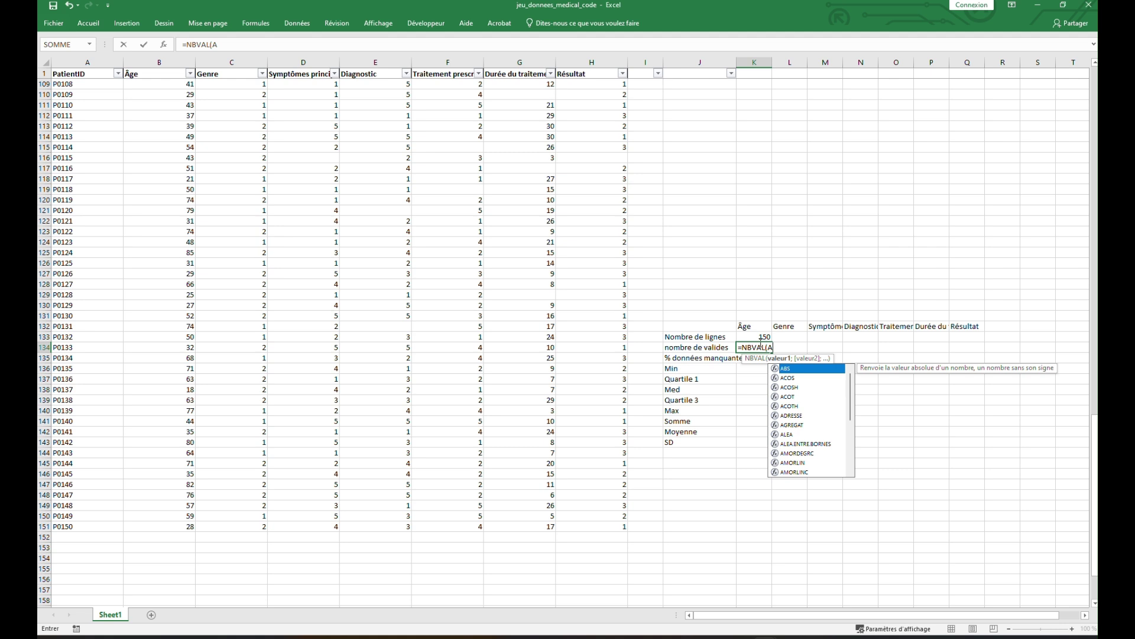
key("BackSpace")
type("B")
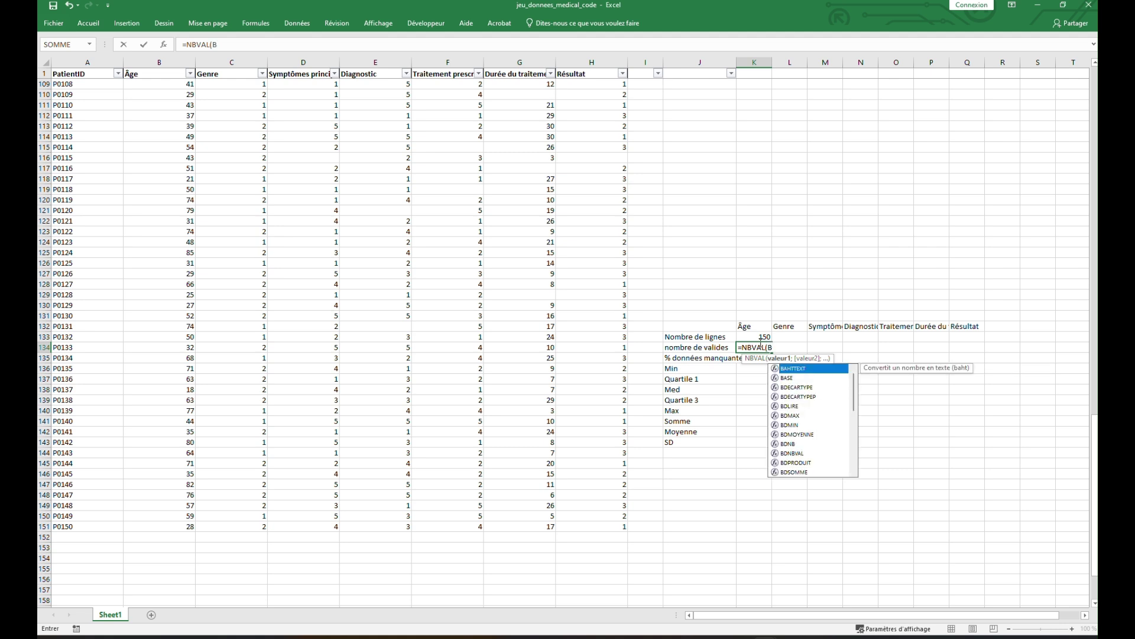
type("2:")
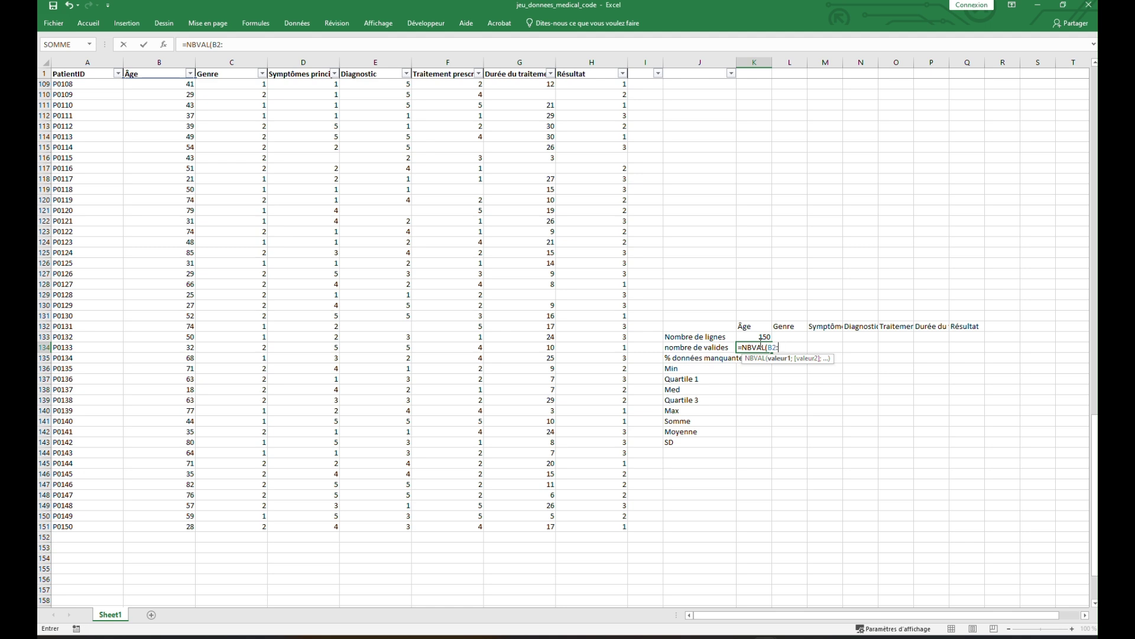
type("B")
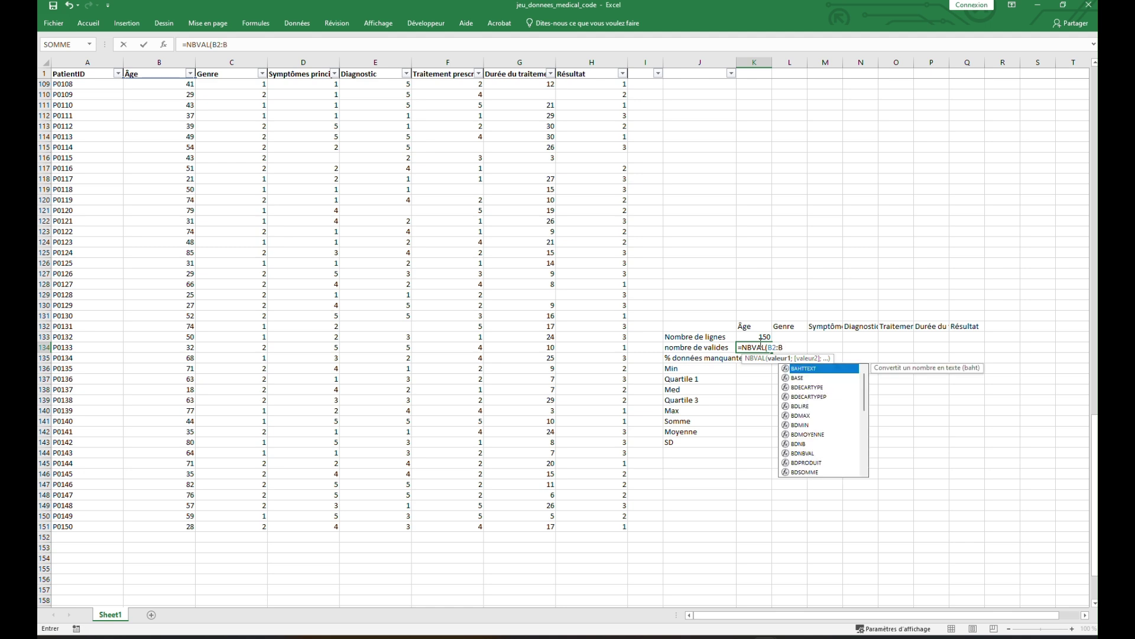
type("1")
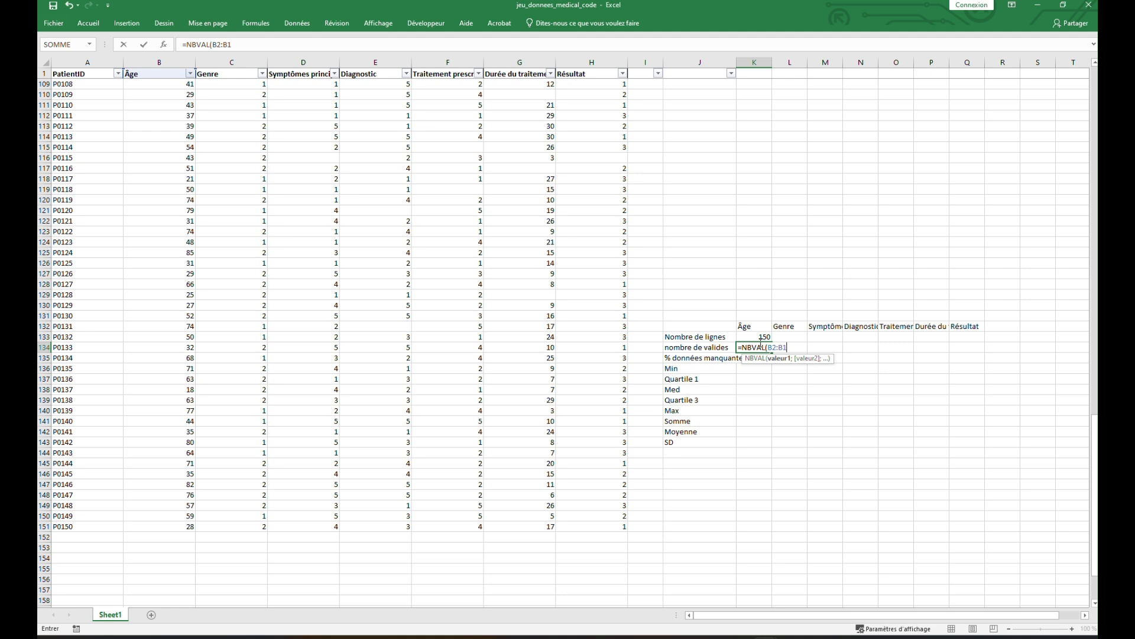
type("51)")
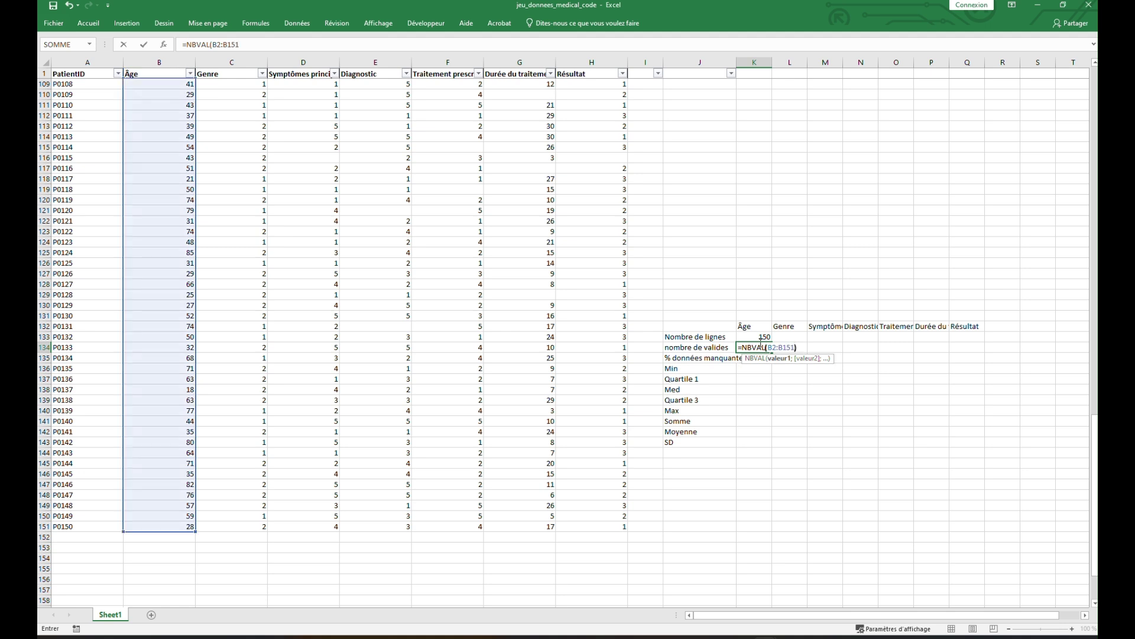
key("Return")
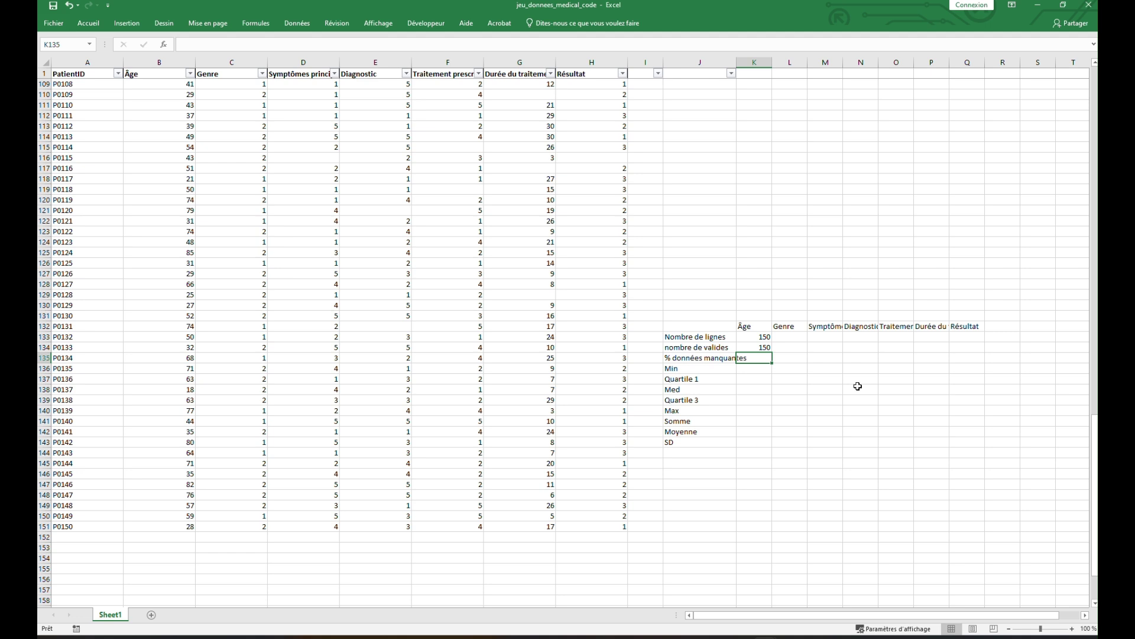
Calculate the share of missing Âge data in K135 with the formula =(K133-K134)/K133
type("=(")
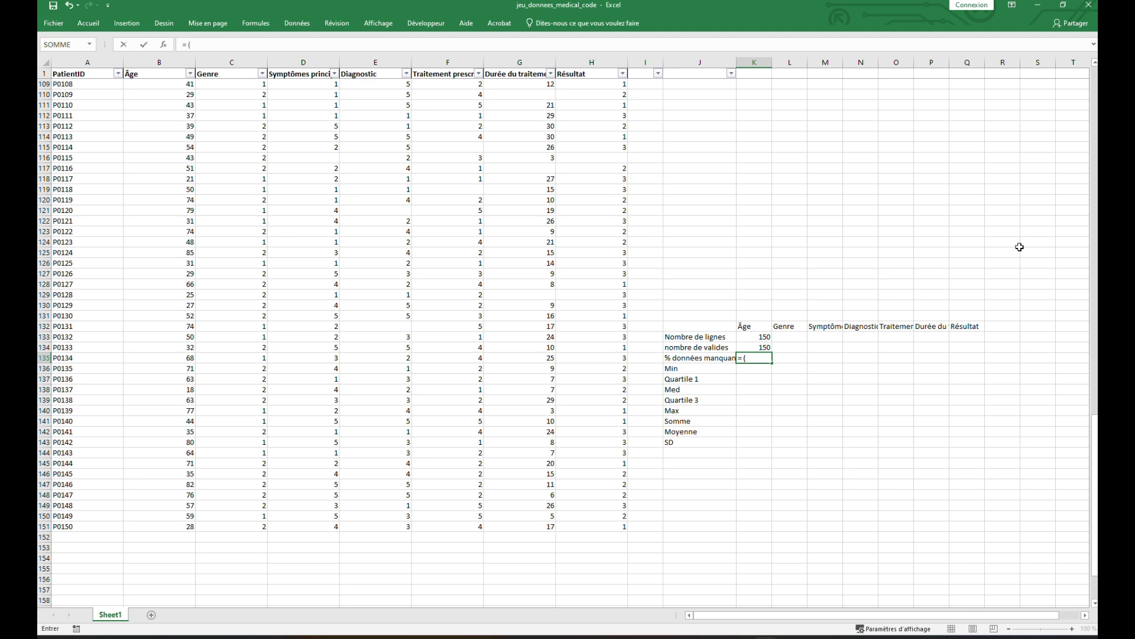
left_click(764, 336)
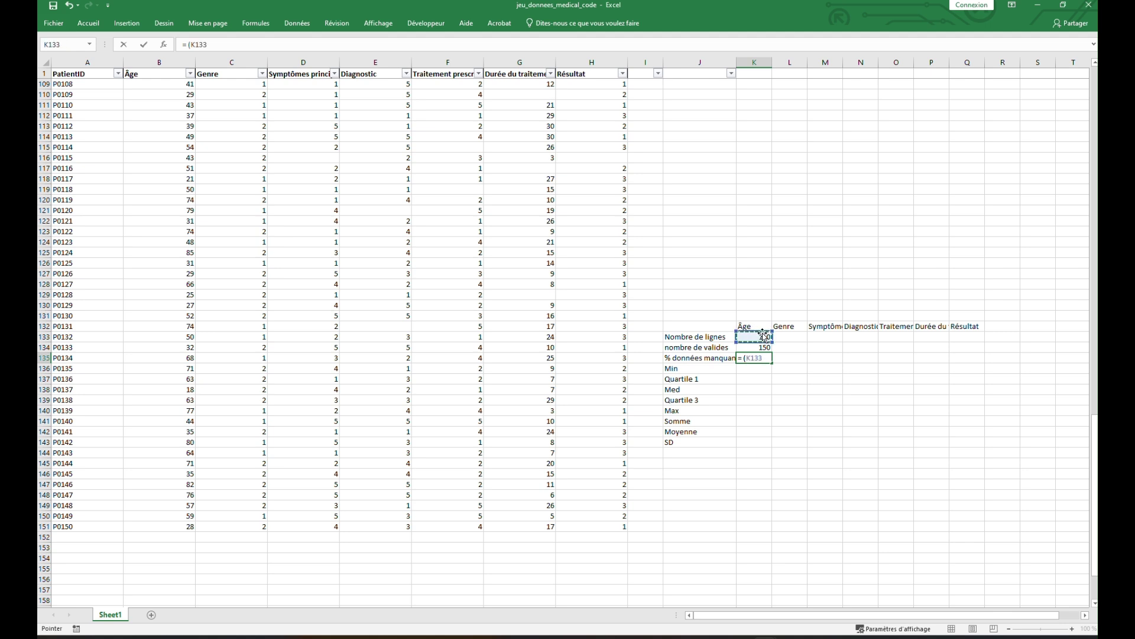
type("-")
left_click(761, 346)
type(")/")
left_click(751, 334)
key("Return")
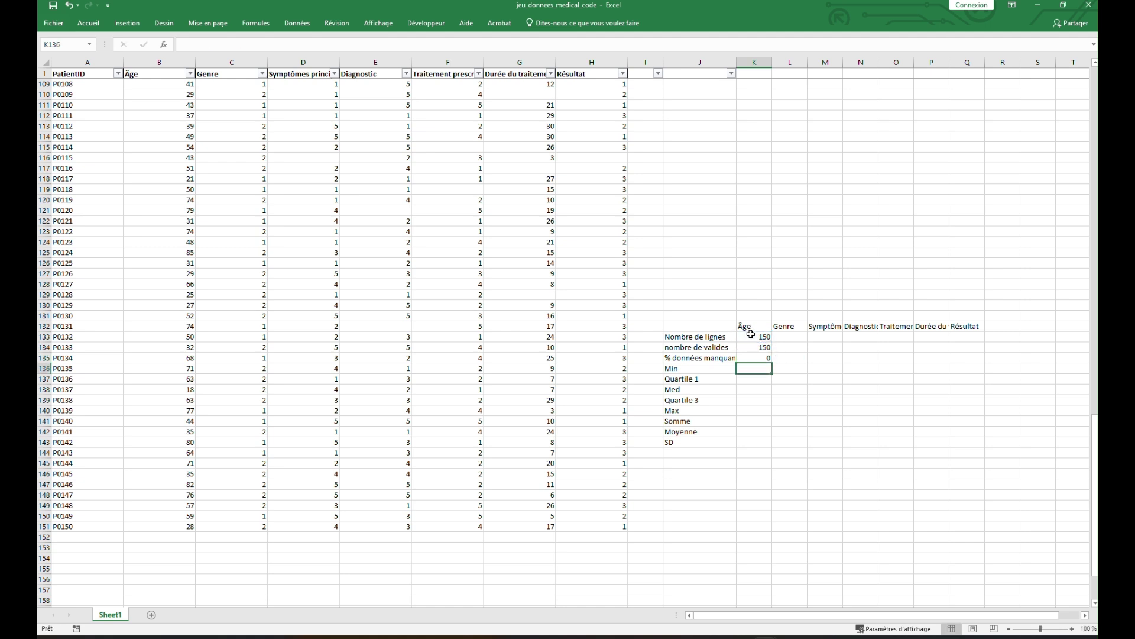
Format the missing-data result in K135 as a percentage
left_click(766, 359)
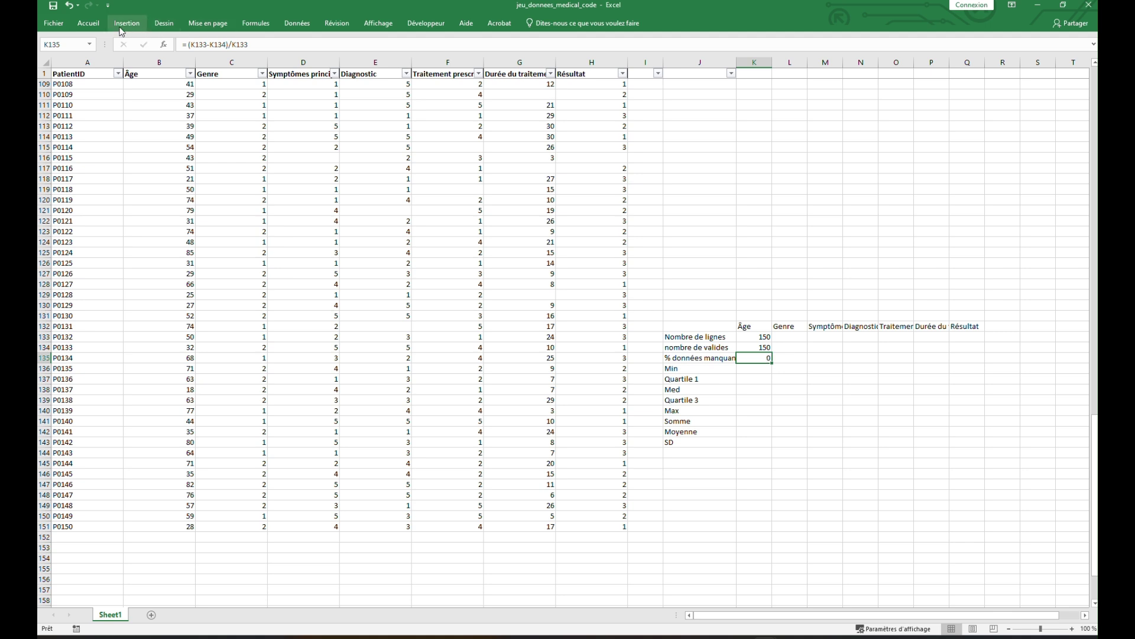
left_click(93, 26)
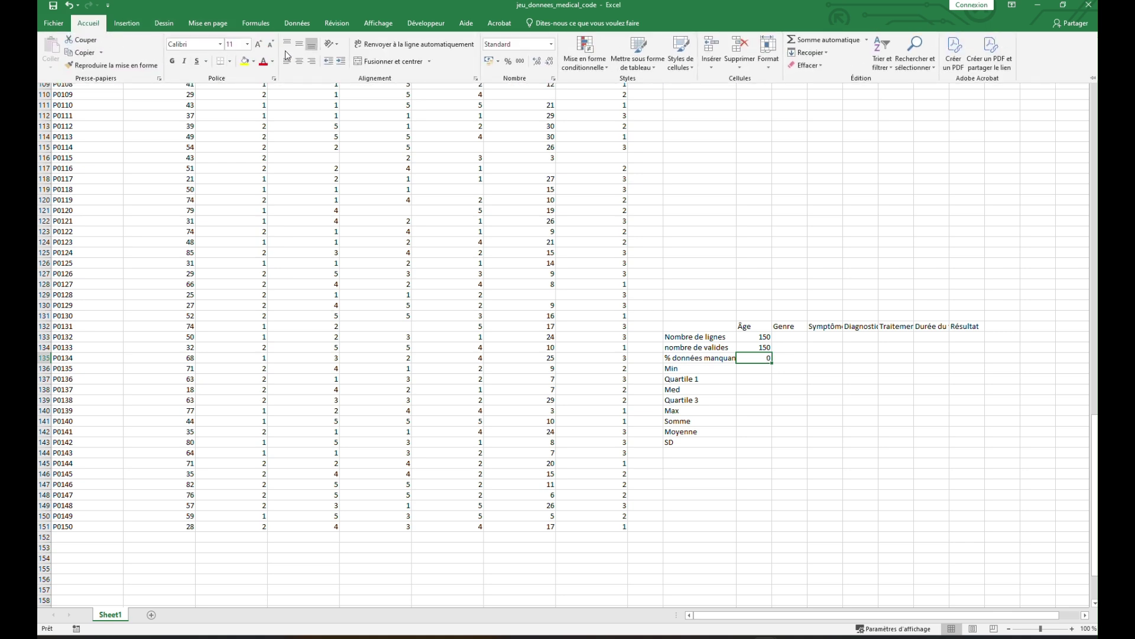
left_click(511, 61)
left_click(764, 373)
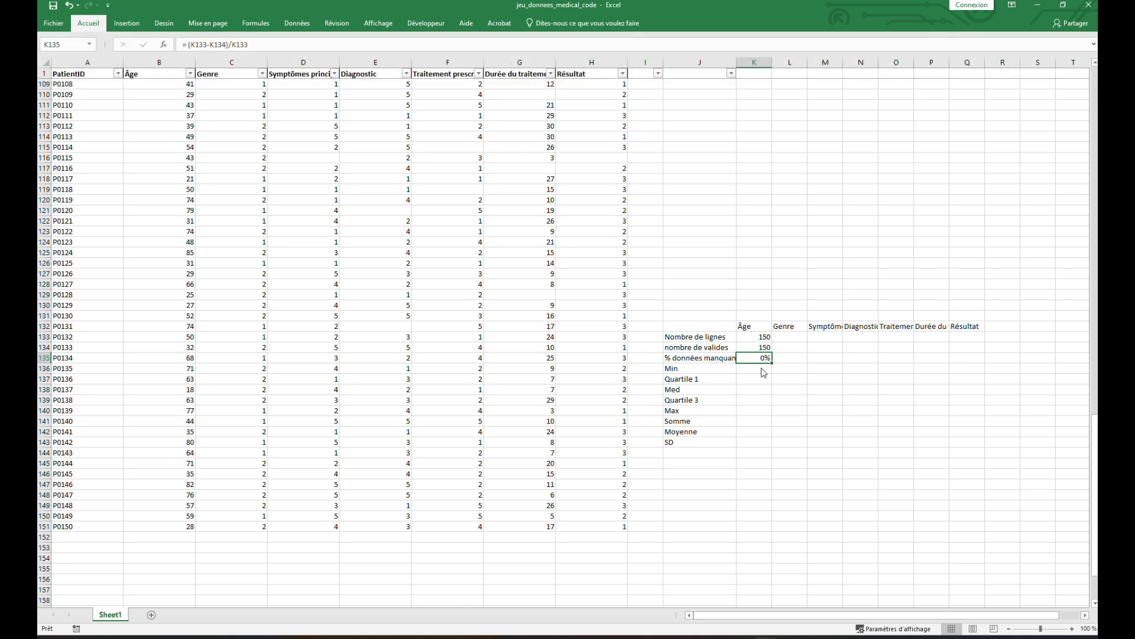
Calculate the minimum Âge in K136 with the formula =MIN(B2:B151)
left_click(761, 369)
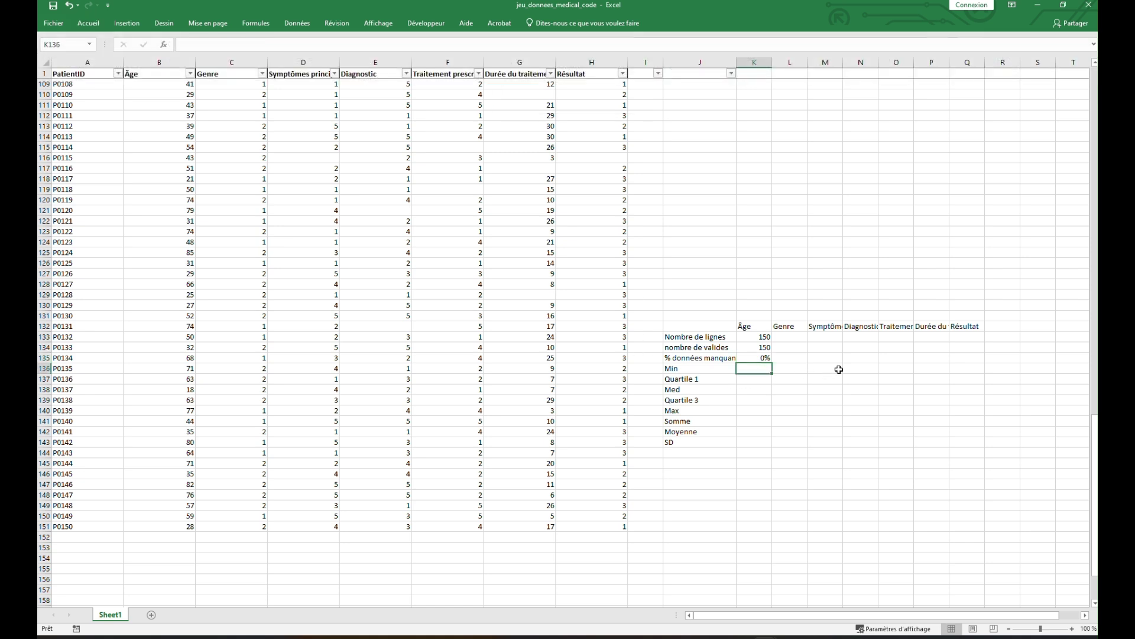
type("=")
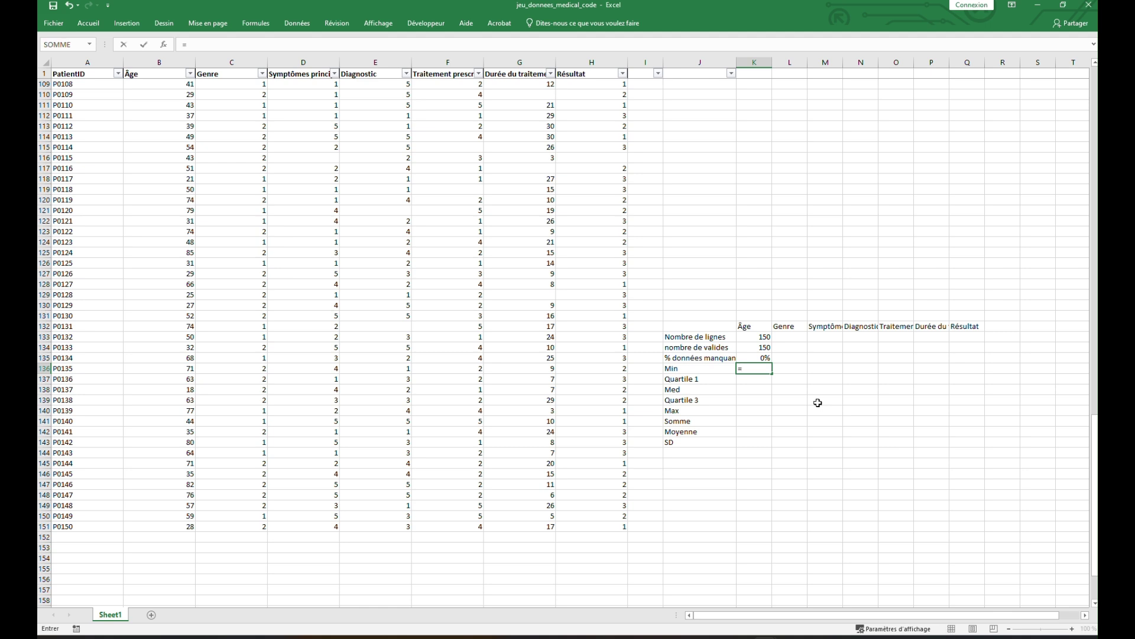
type(" mi")
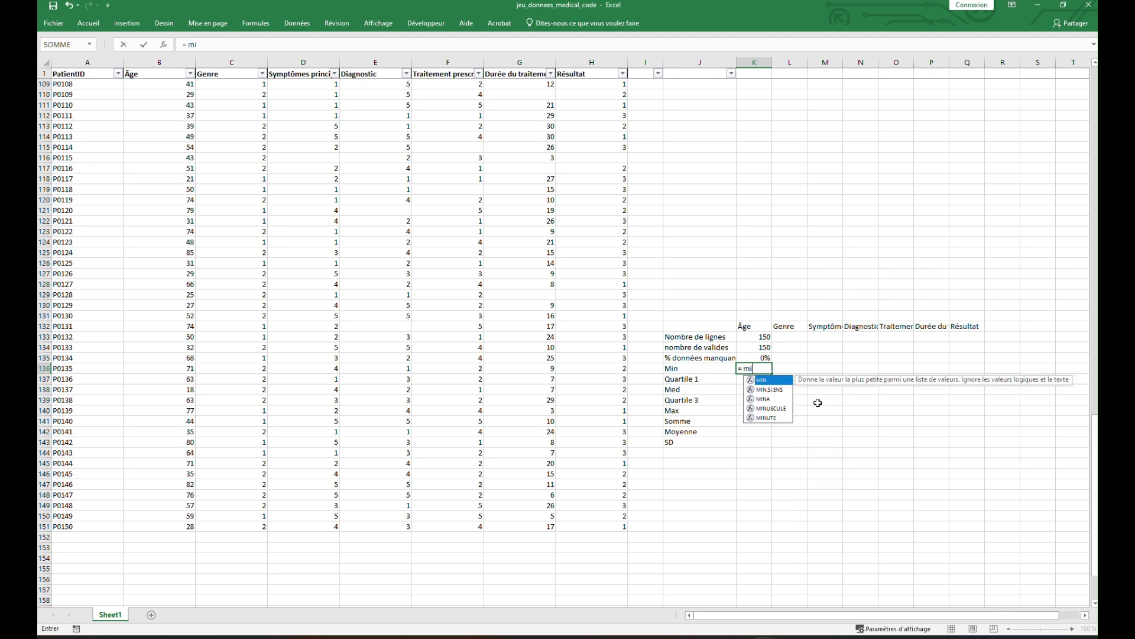
double_click(772, 381)
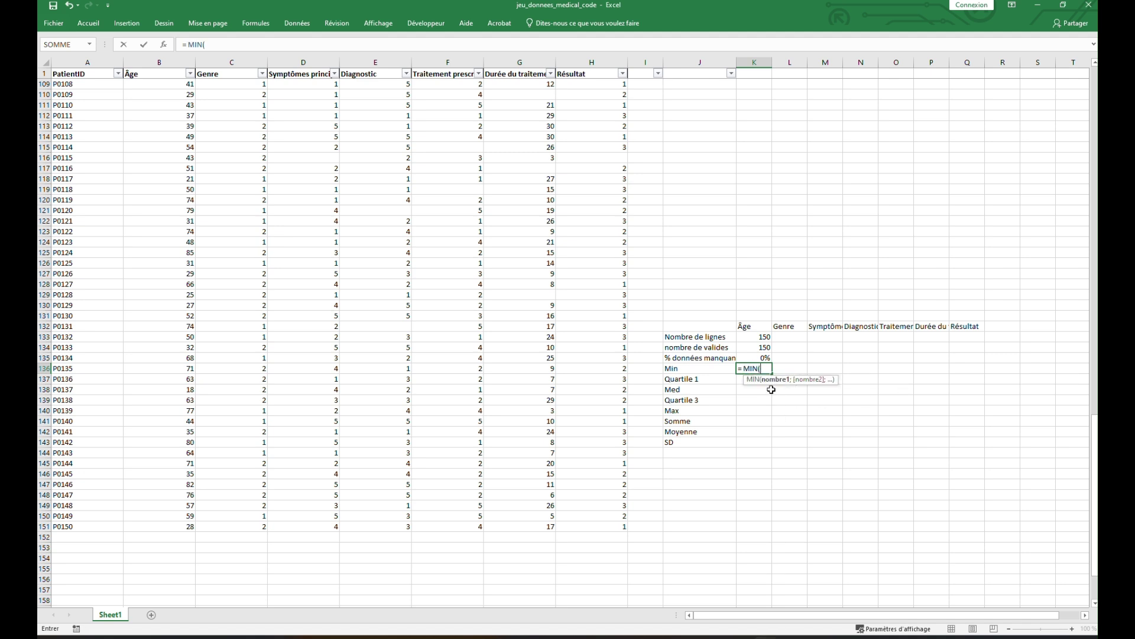
type("A")
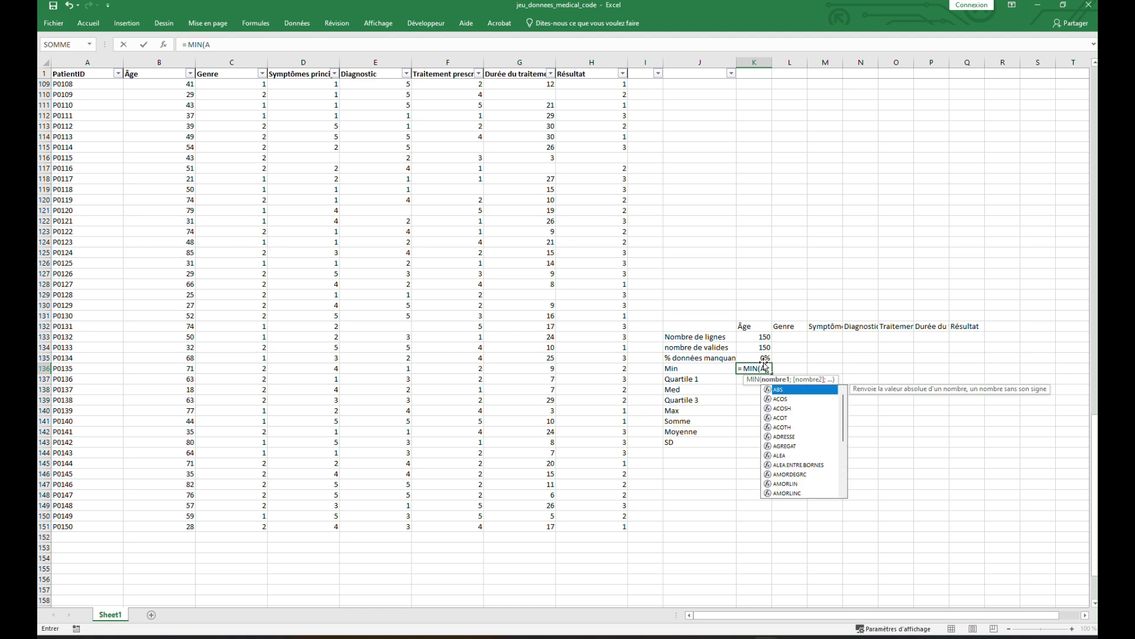
key("BackSpace")
type("B")
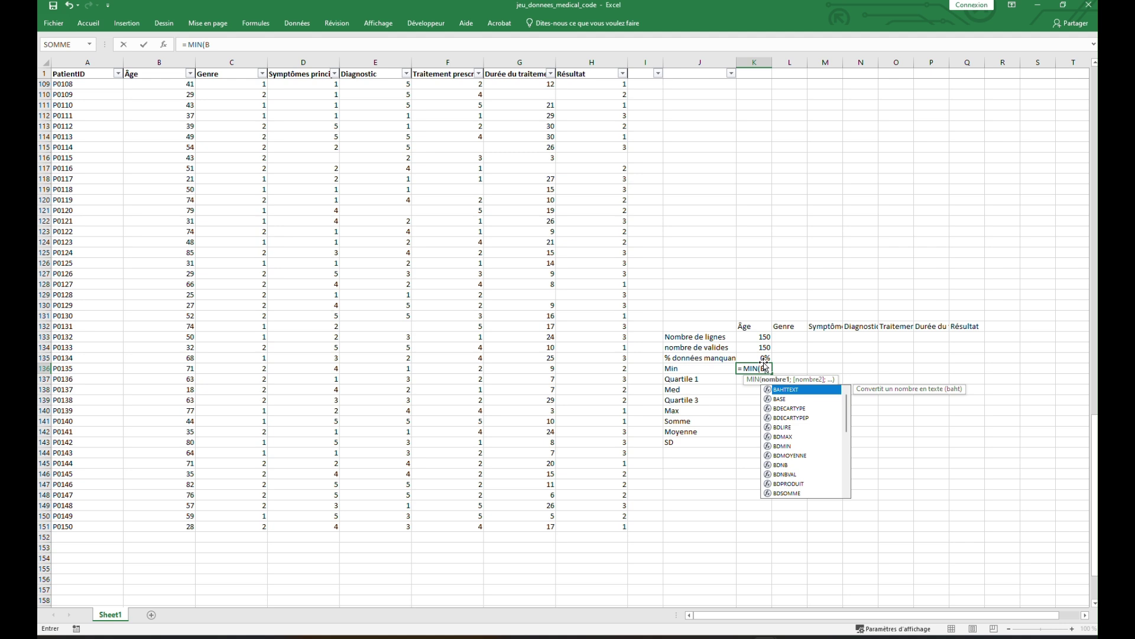
type("2")
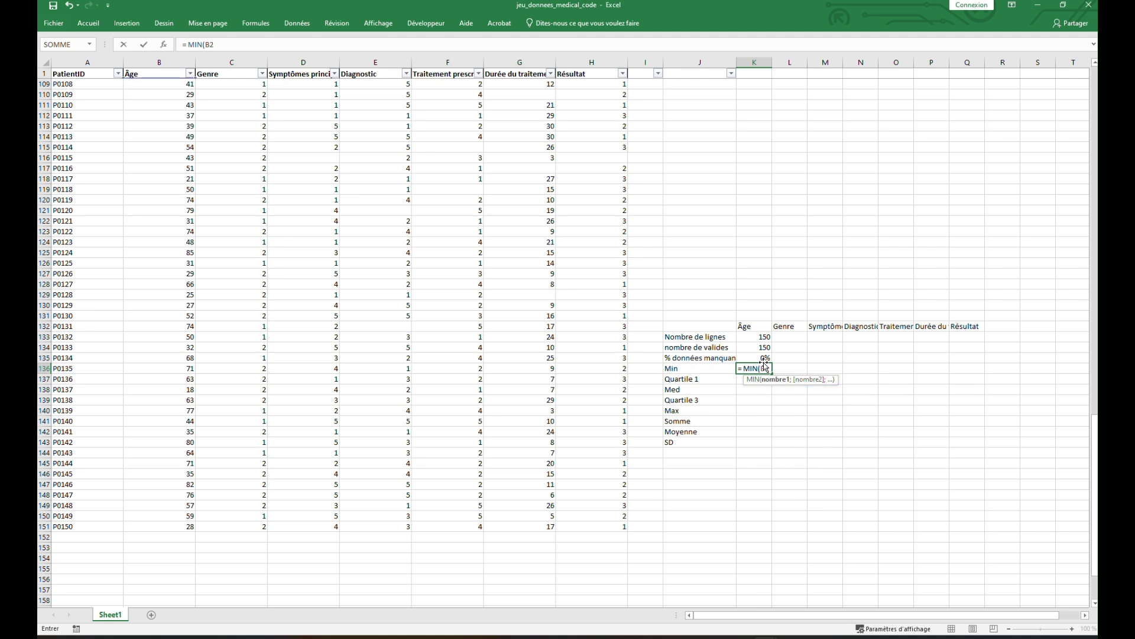
type(":B151")
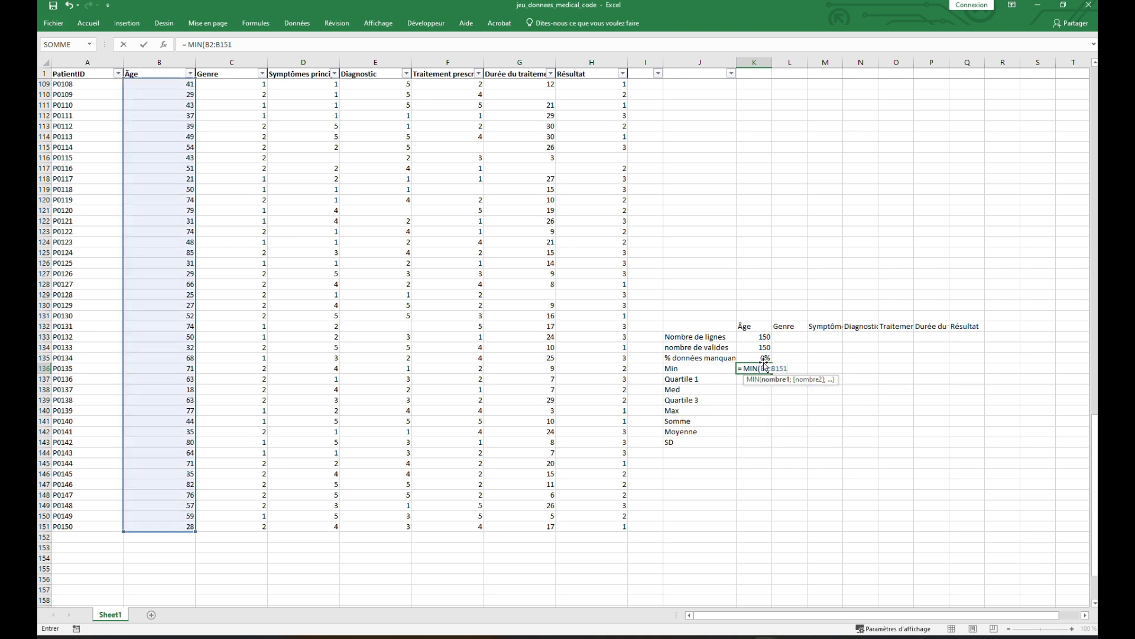
key("Return")
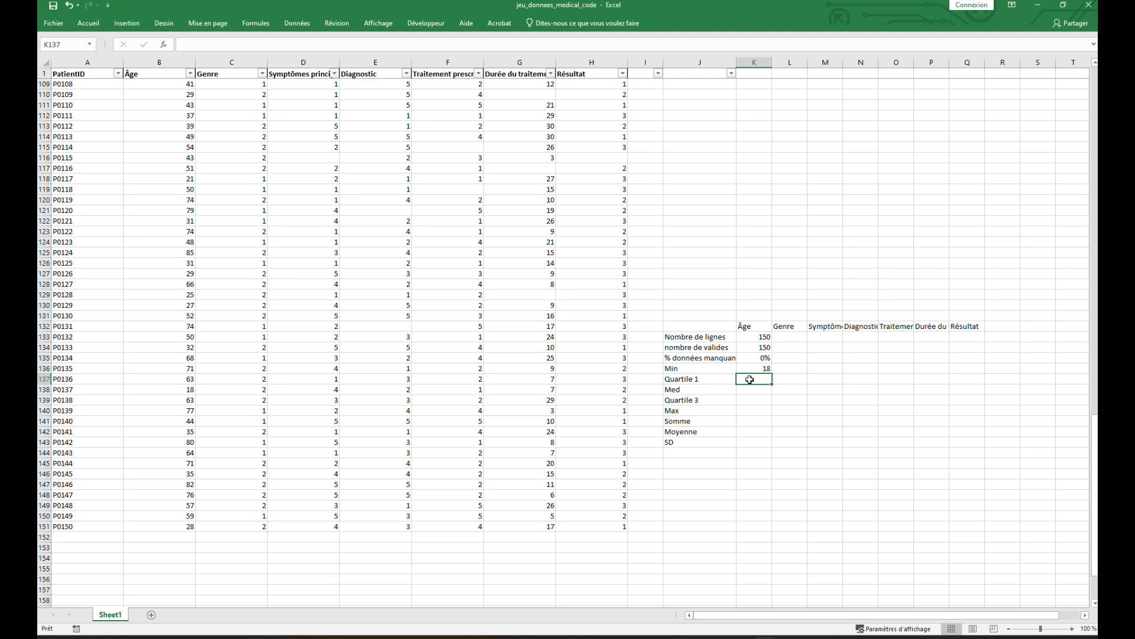
Calculate the first quartile of Âge in K137 with the formula =QUARTILE.INCLURE(B2:B151;1)
type("=quart")
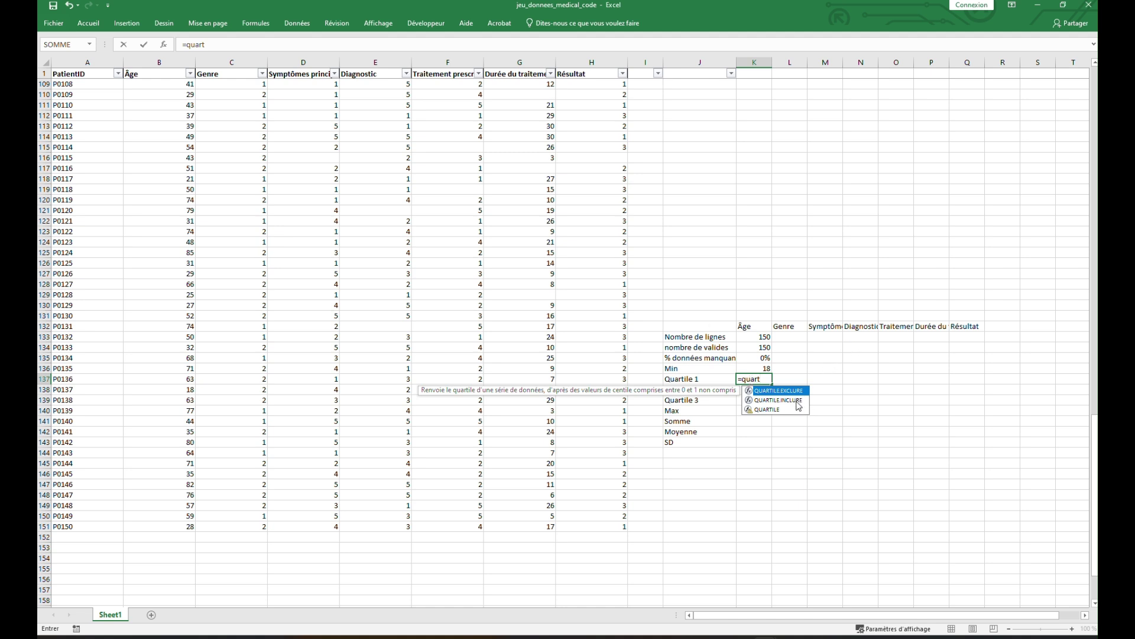
double_click(797, 400)
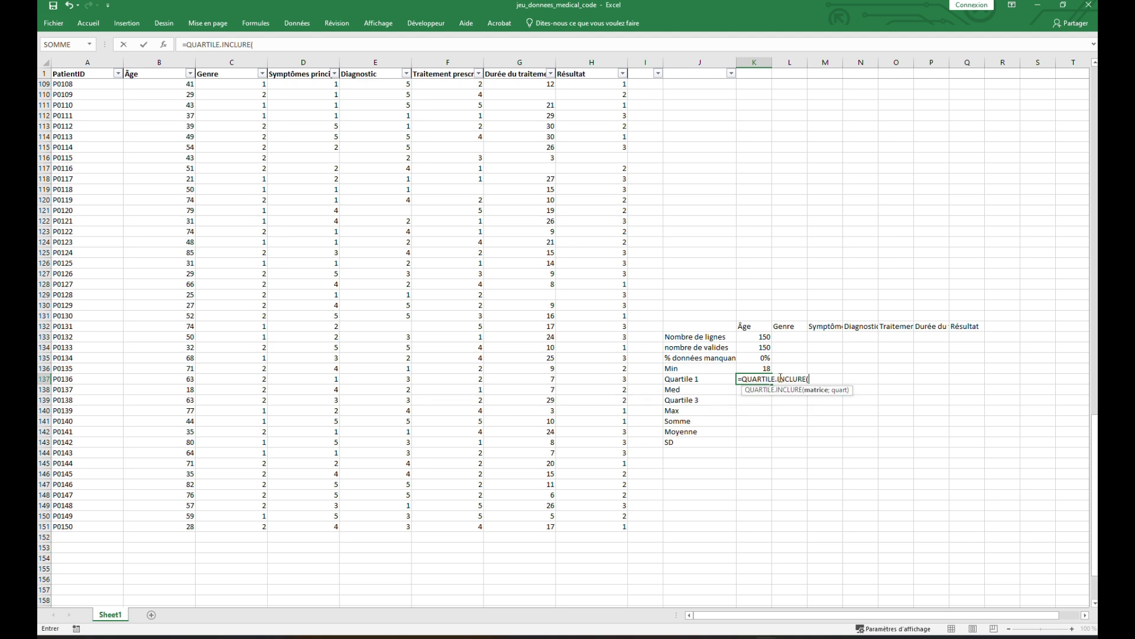
left_click_drag(172, 527, 186, 86)
left_click(297, 44)
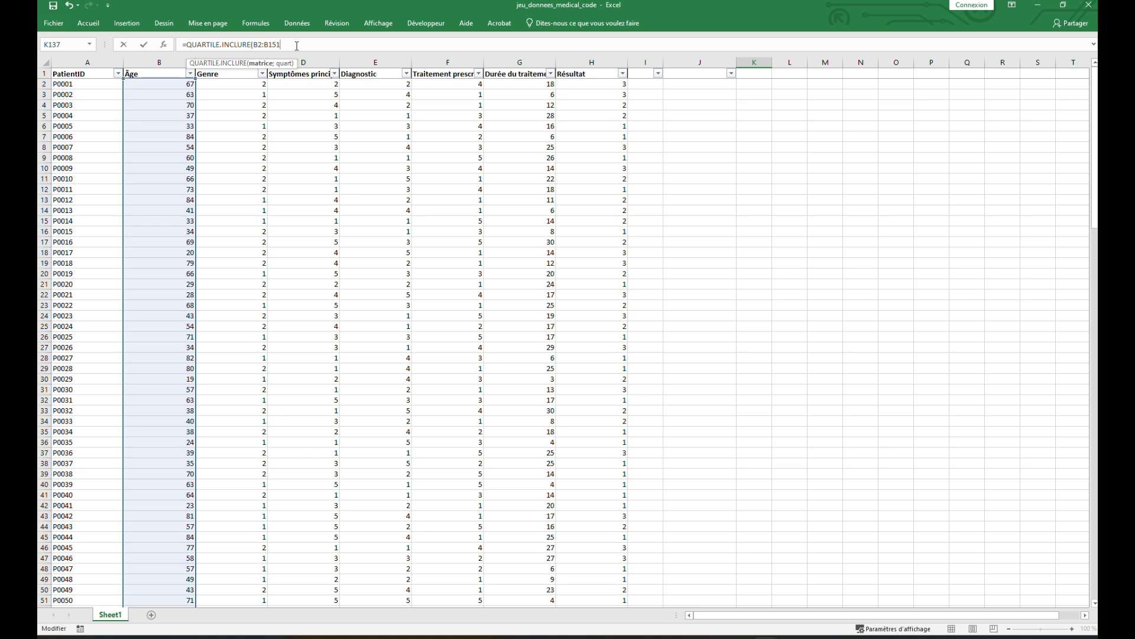
type(";")
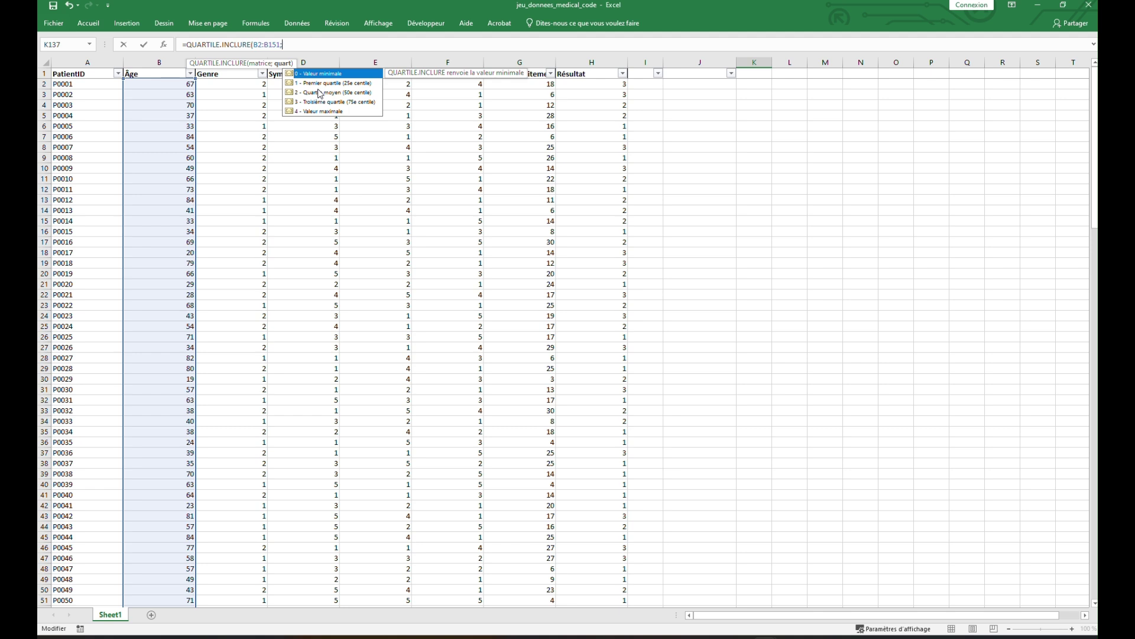
type("1")
key("Return")
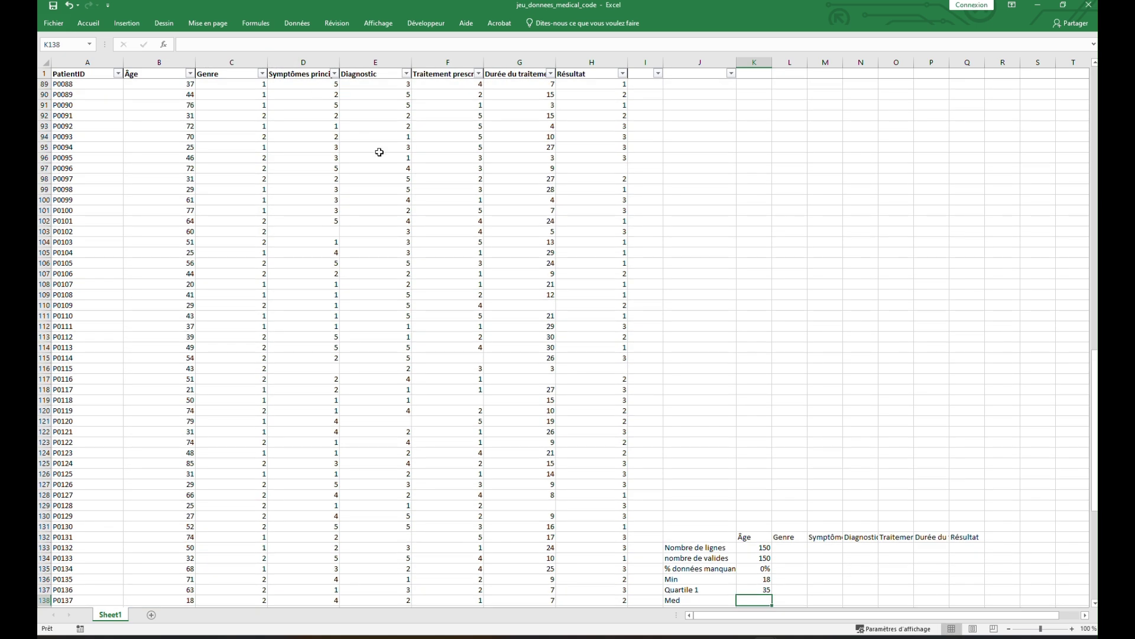
Calculate the median Âge in K138 with the formula =MEDIANE(B2:B151)
scroll(725, 301, "down", 6)
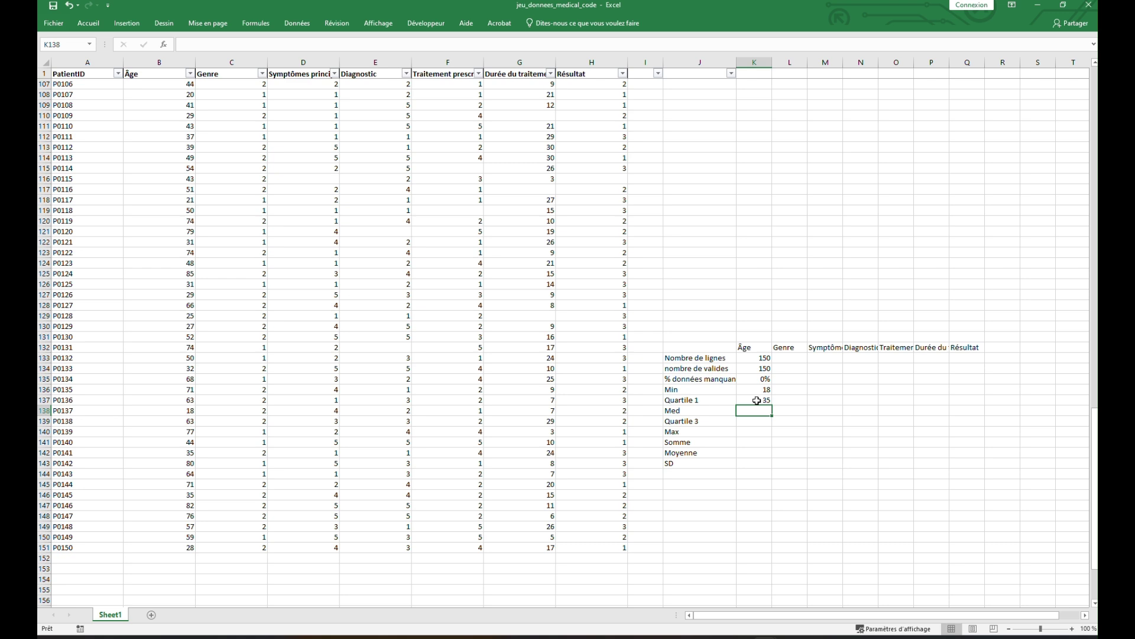
type("=med")
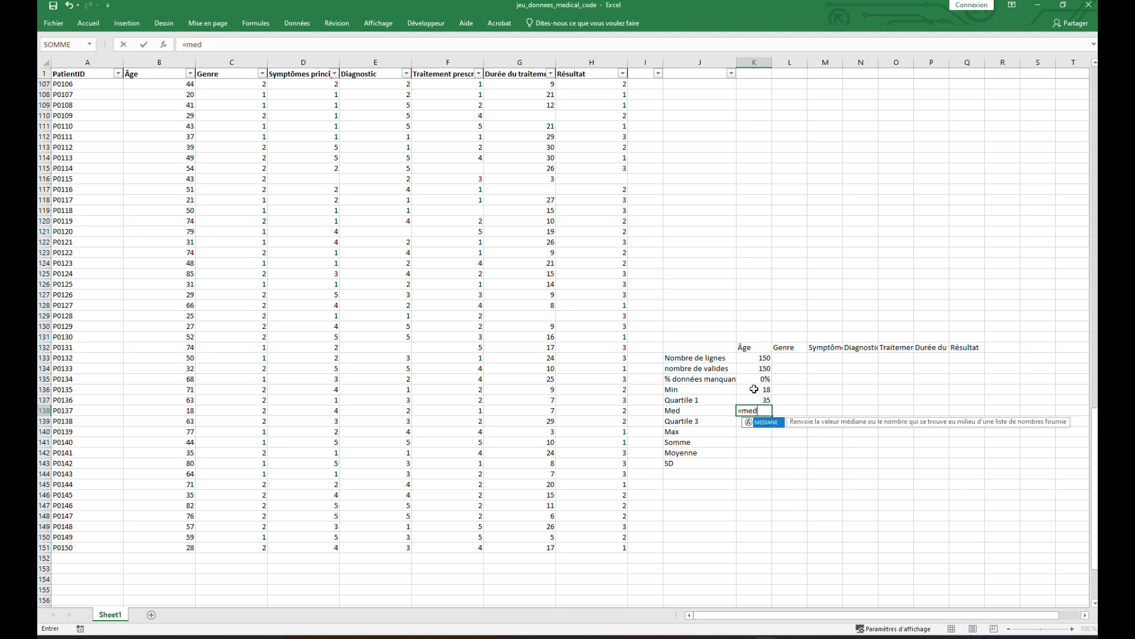
double_click(767, 423)
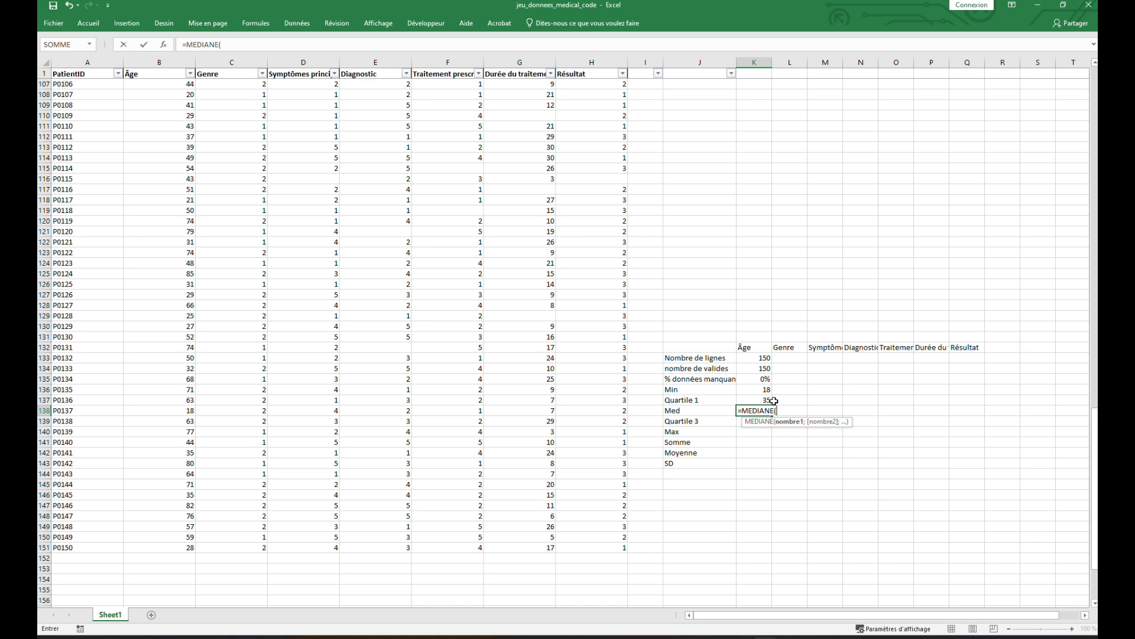
type("B")
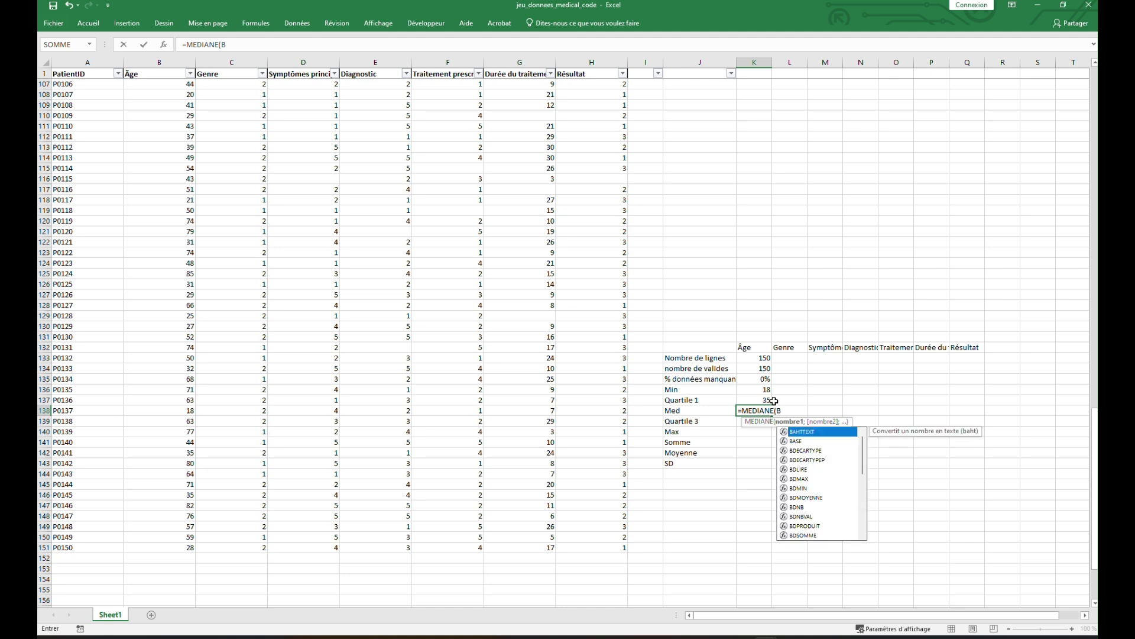
type("2")
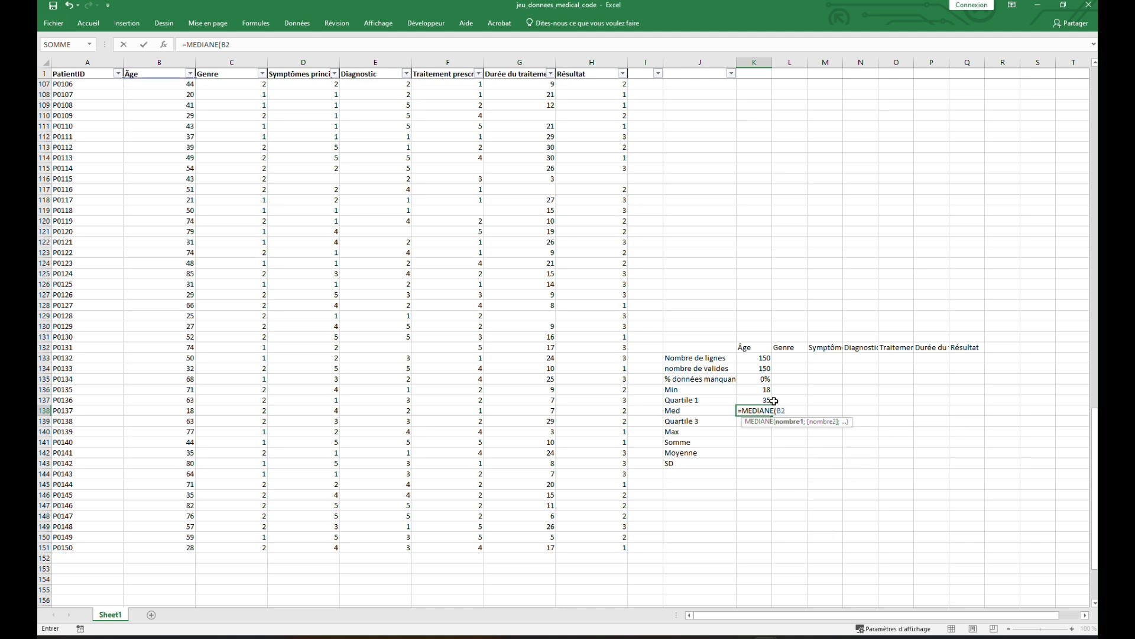
type(":B151")
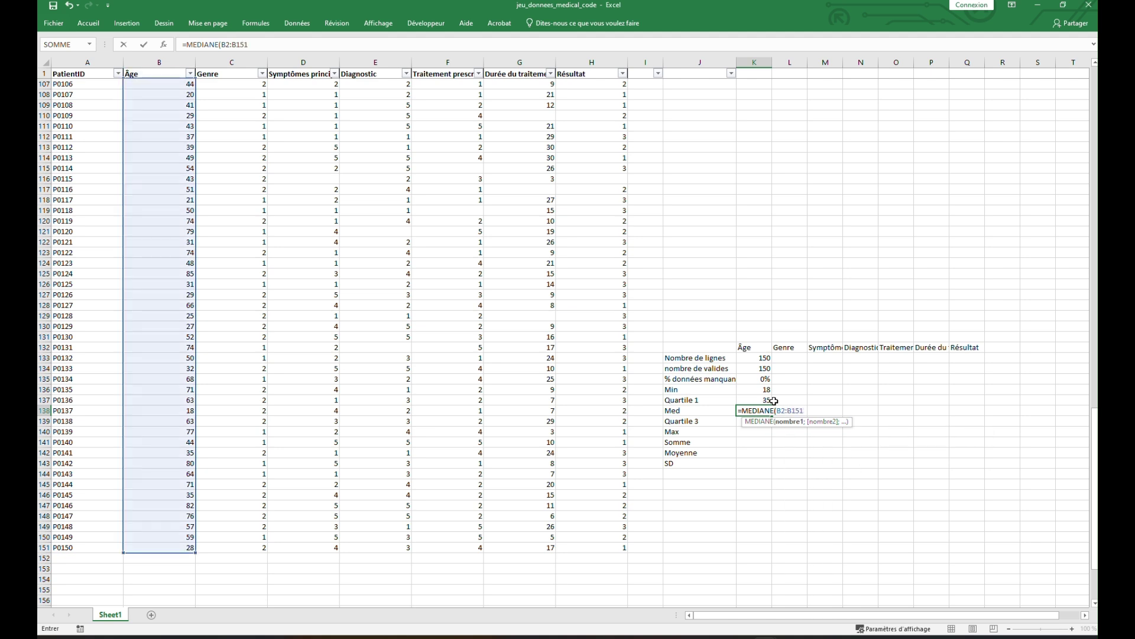
key("Return")
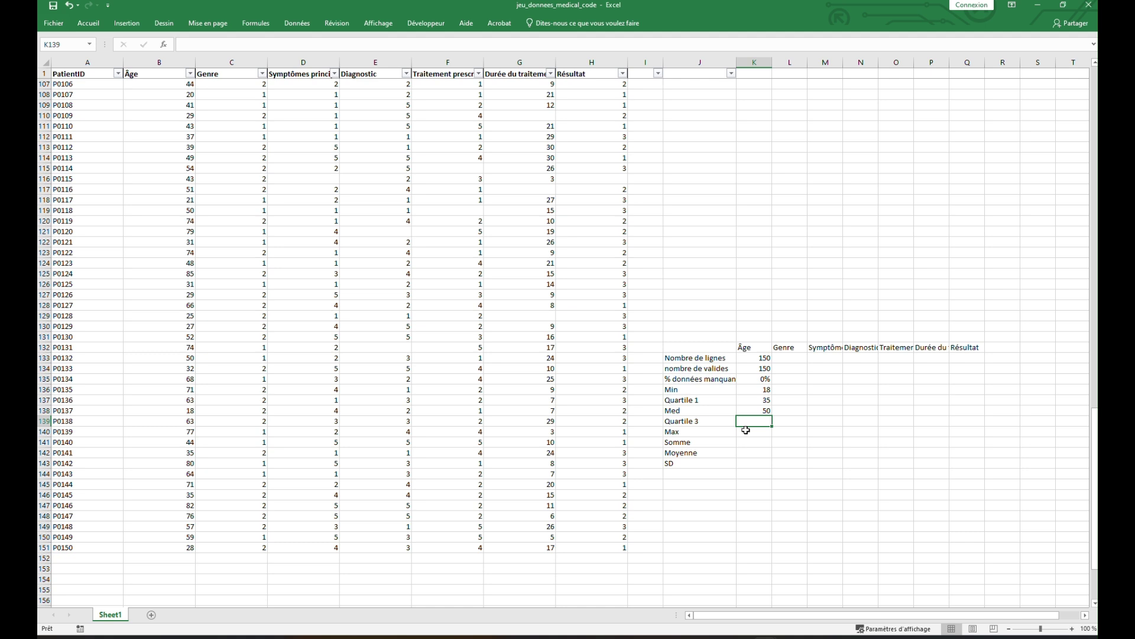
left_click(756, 412)
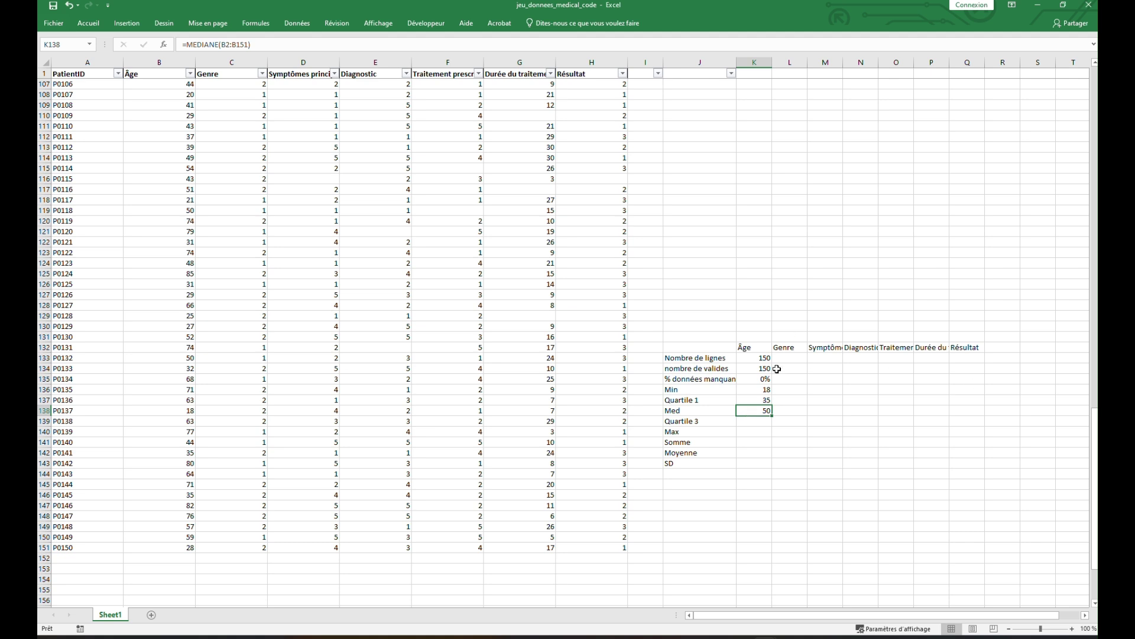
Calculate the third quartile of Âge in K139 with the formula =QUARTILE.INCLURE(B2:B151;3)
left_click(762, 427)
type("=")
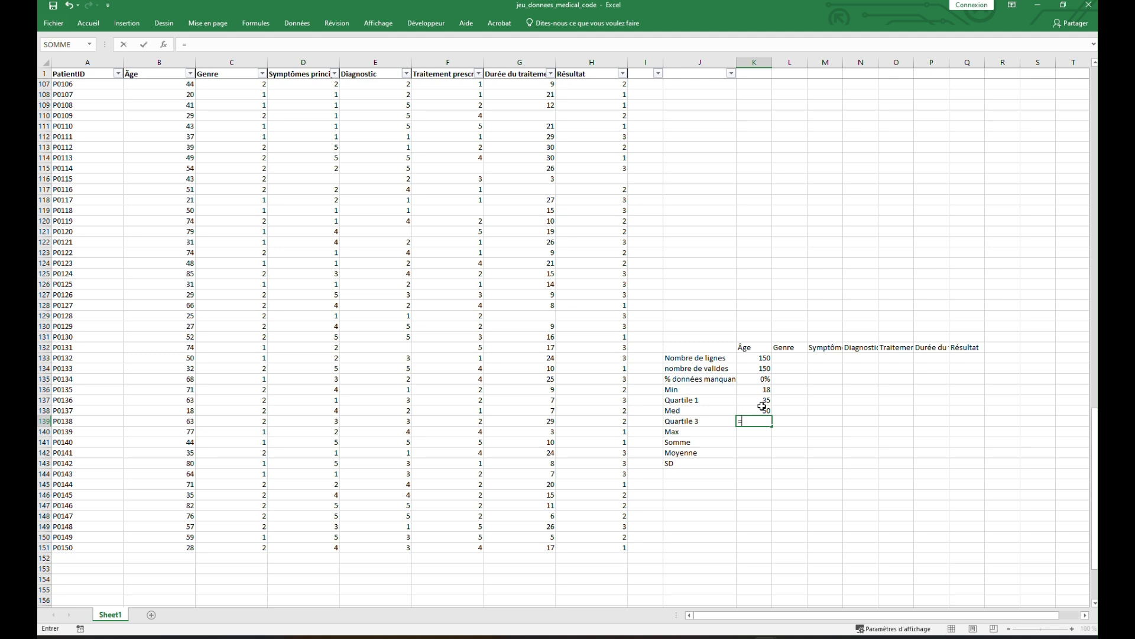
type("quart")
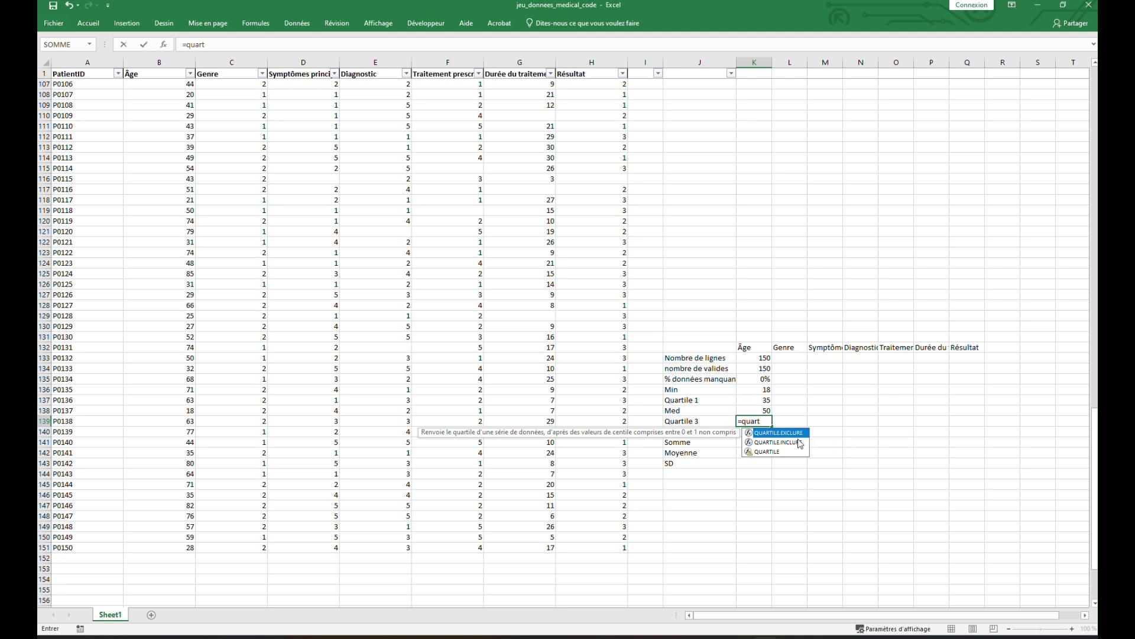
double_click(804, 442)
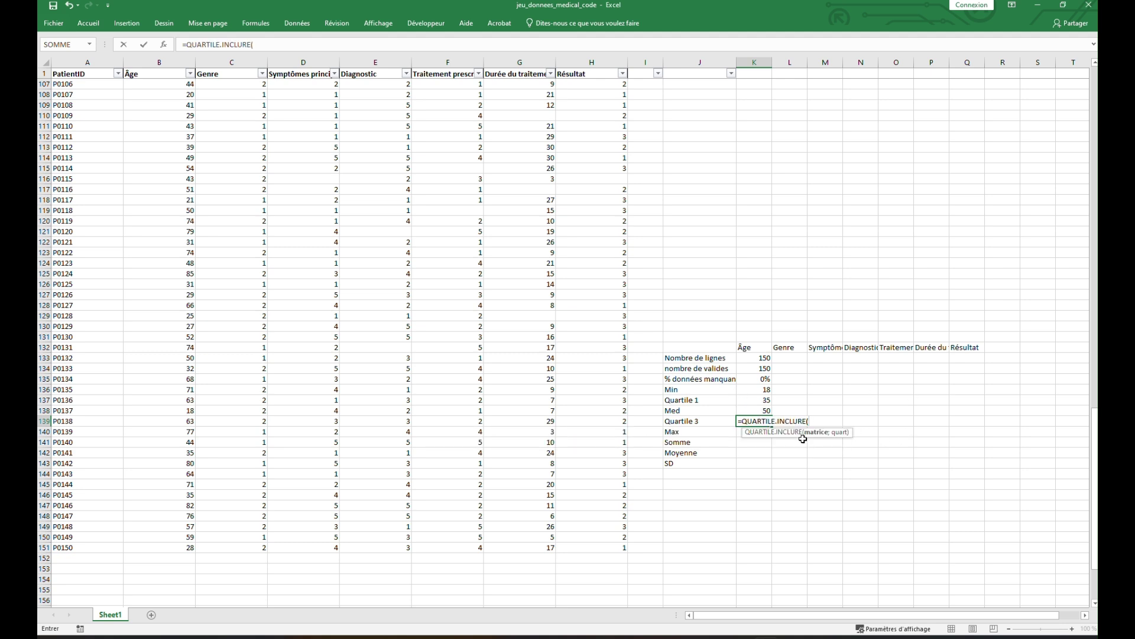
type("B2:B")
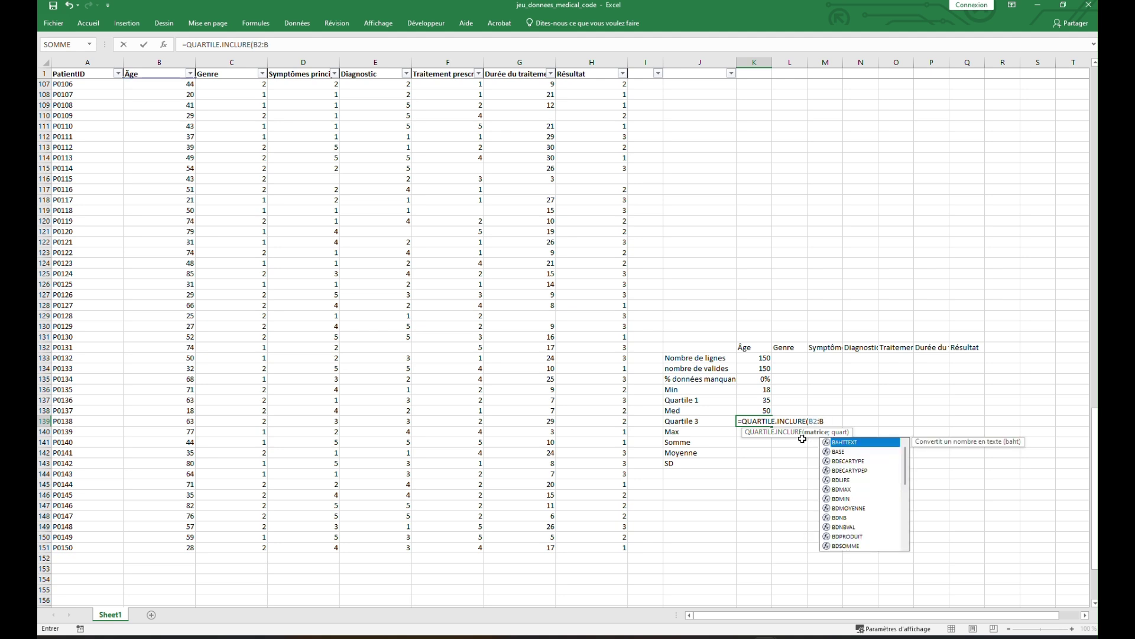
type("151")
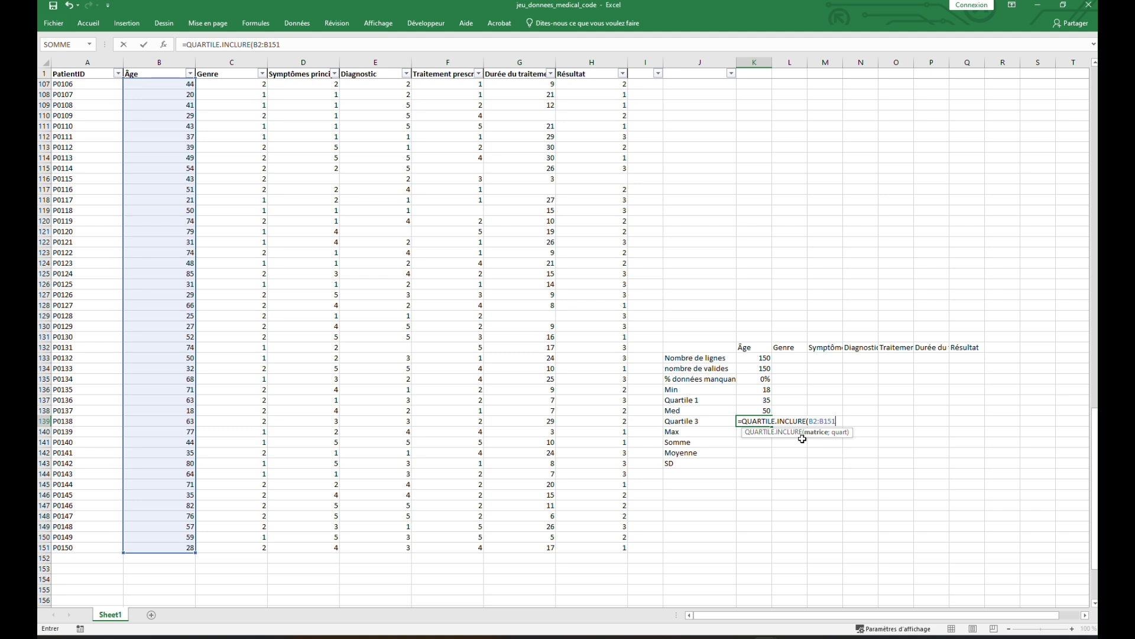
type(";3")
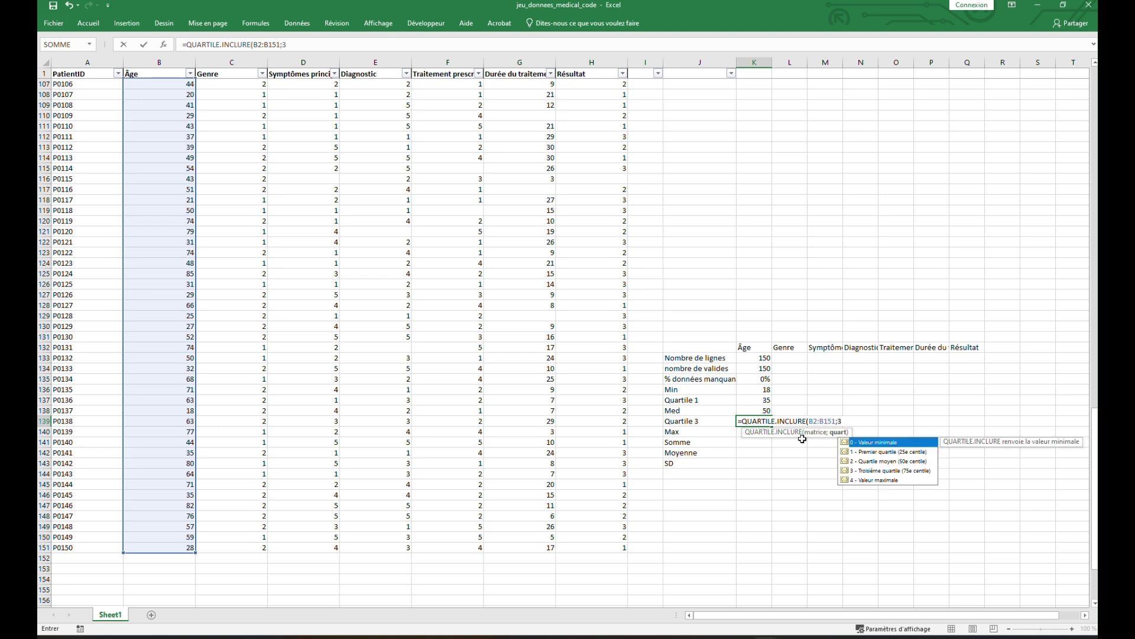
key("Return")
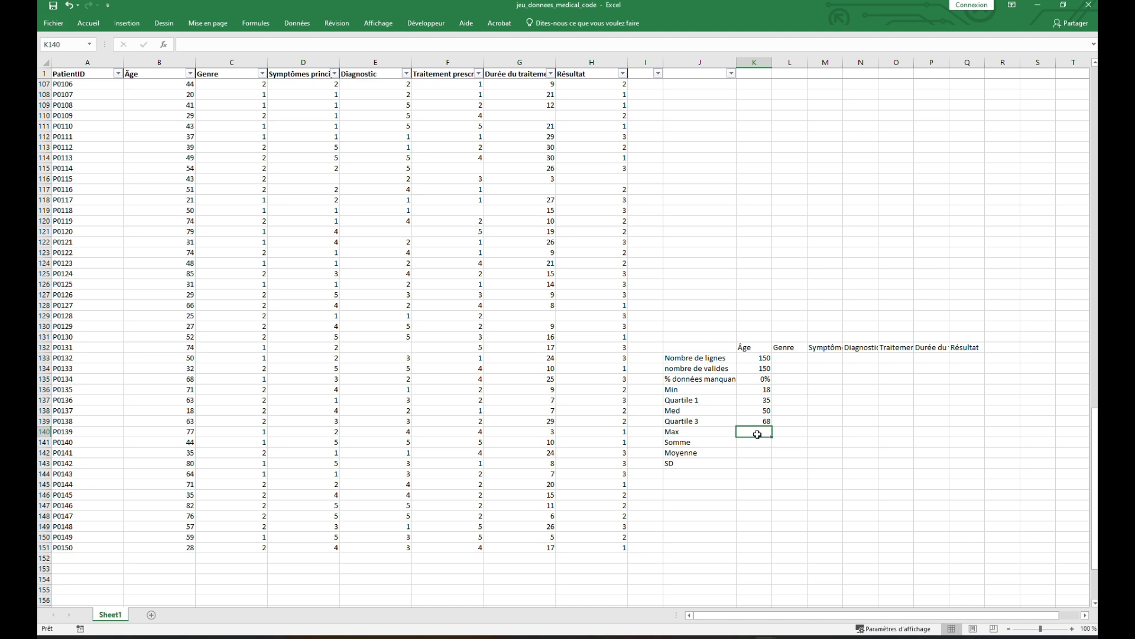
Calculate the maximum Âge in K140 with the formula =MAX(B2:B151)
type("=max")
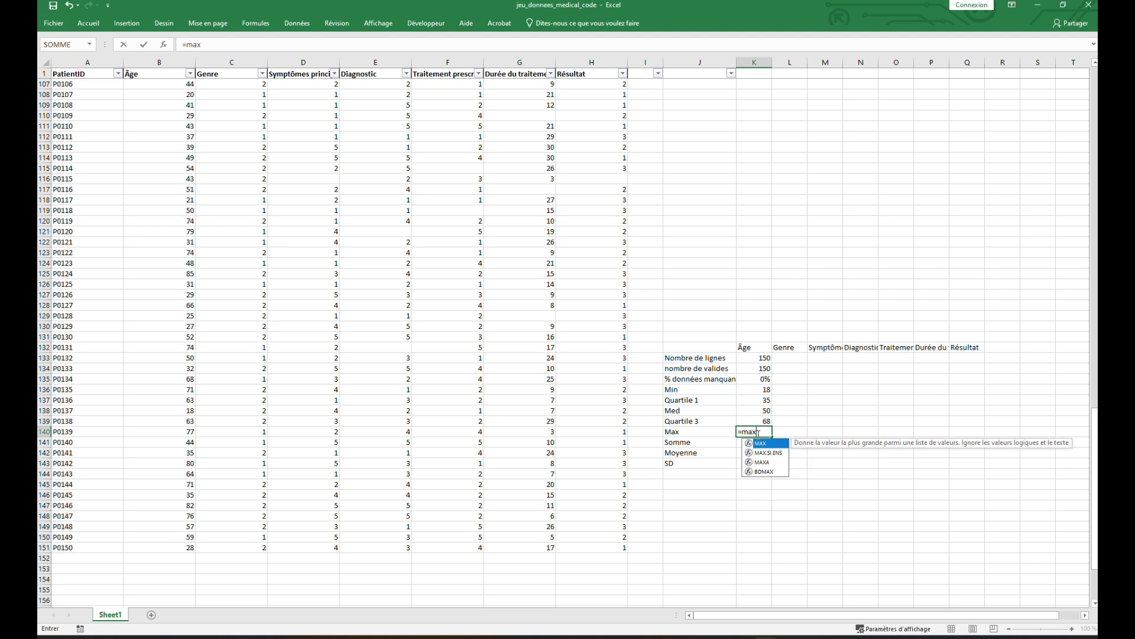
key("Return")
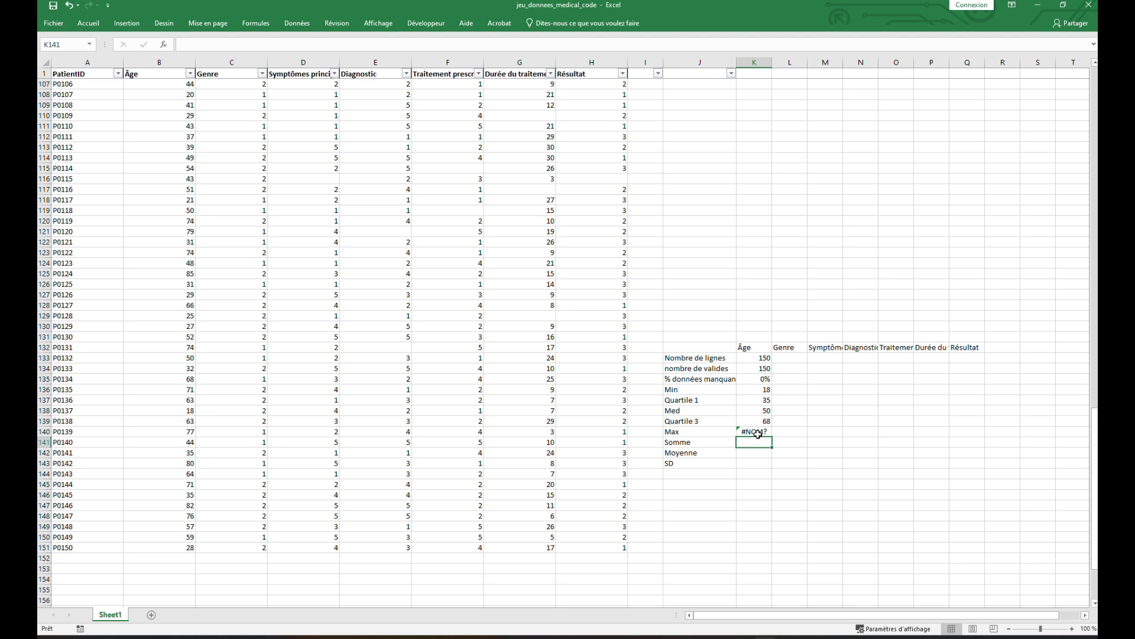
double_click(761, 433)
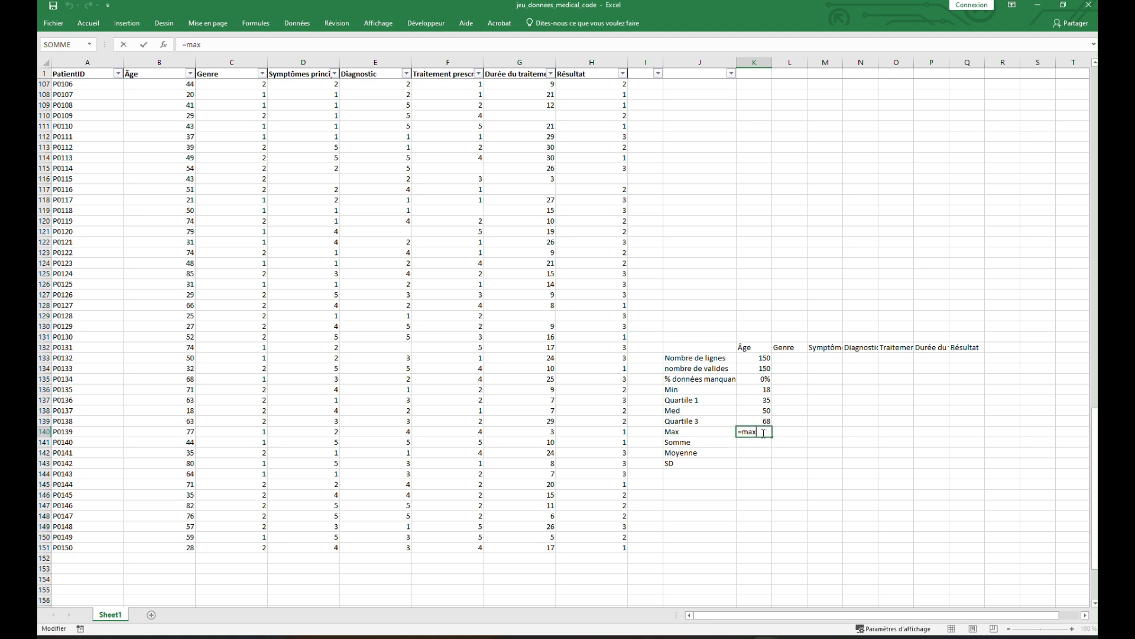
key("BackSpace")
type("x")
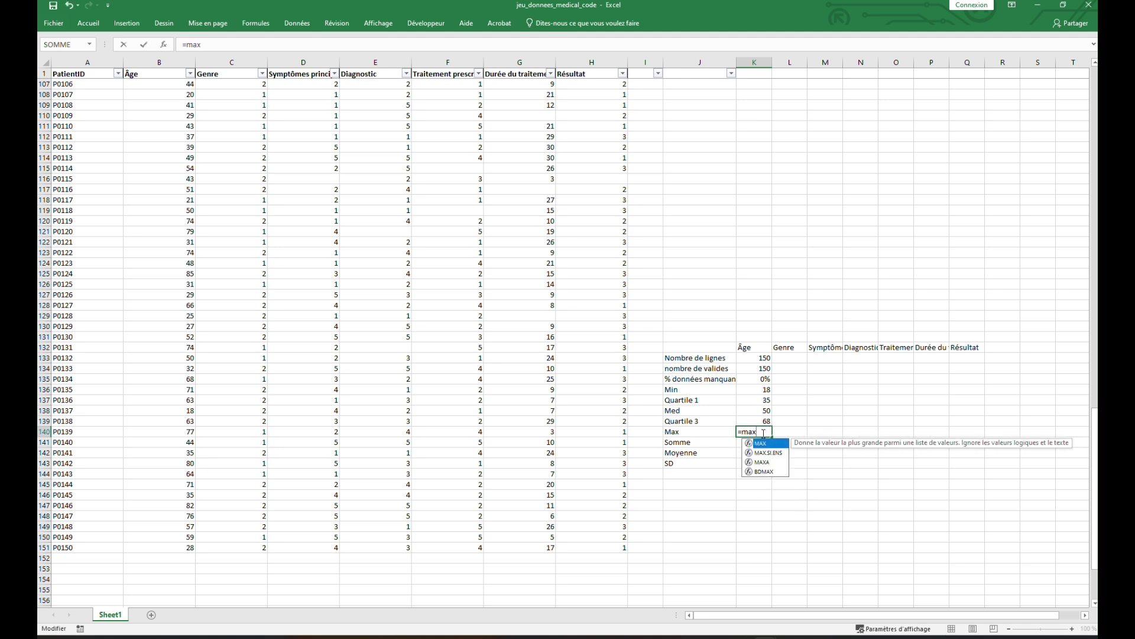
double_click(777, 444)
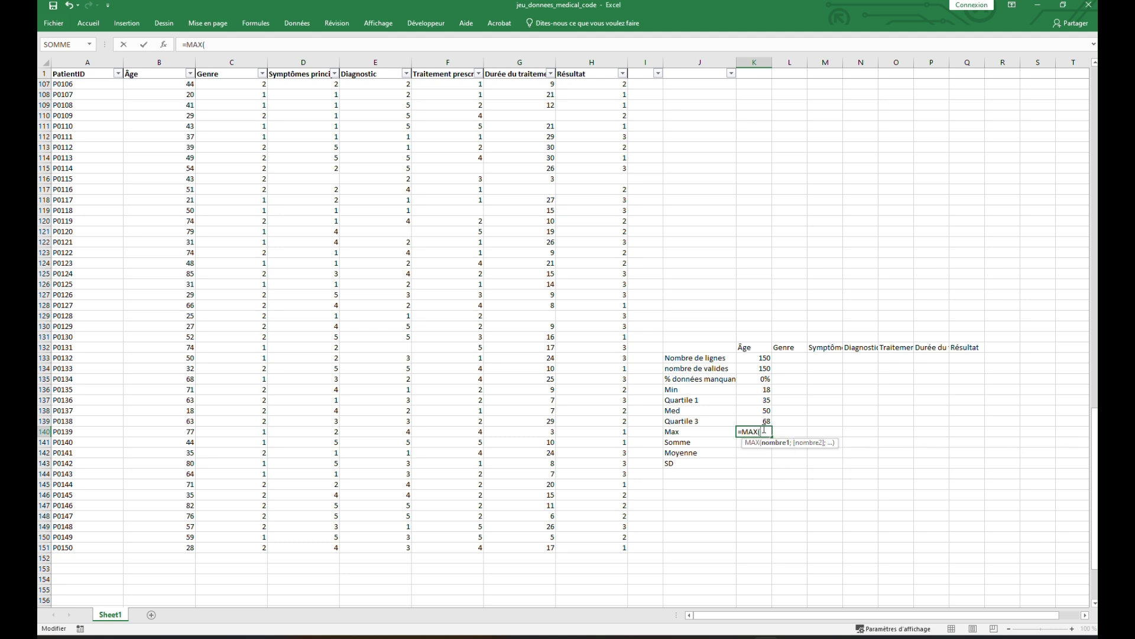
type("B2:B151")
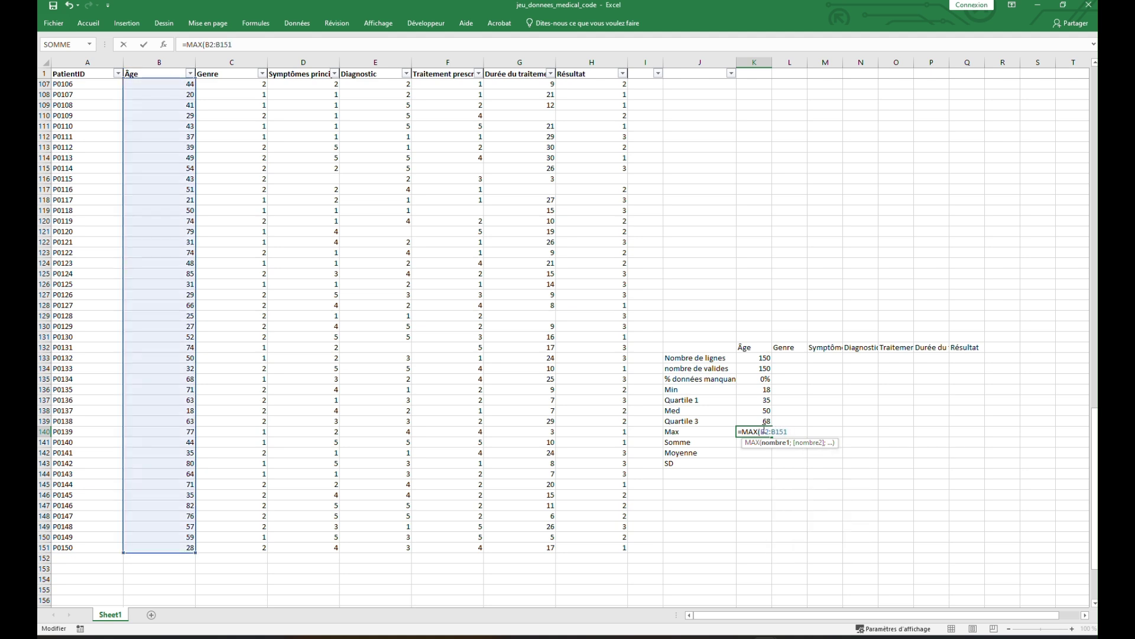
key("Return")
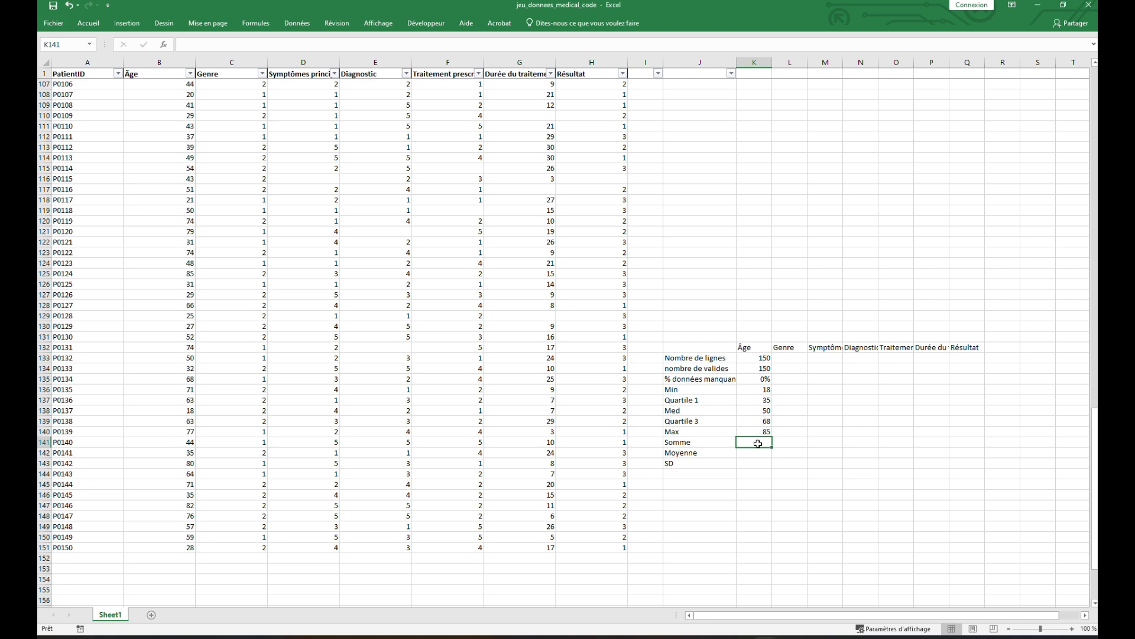
Calculate the sum of Âge in K141 with the SOMME function over B2:B151
double_click(758, 443)
type("=somme")
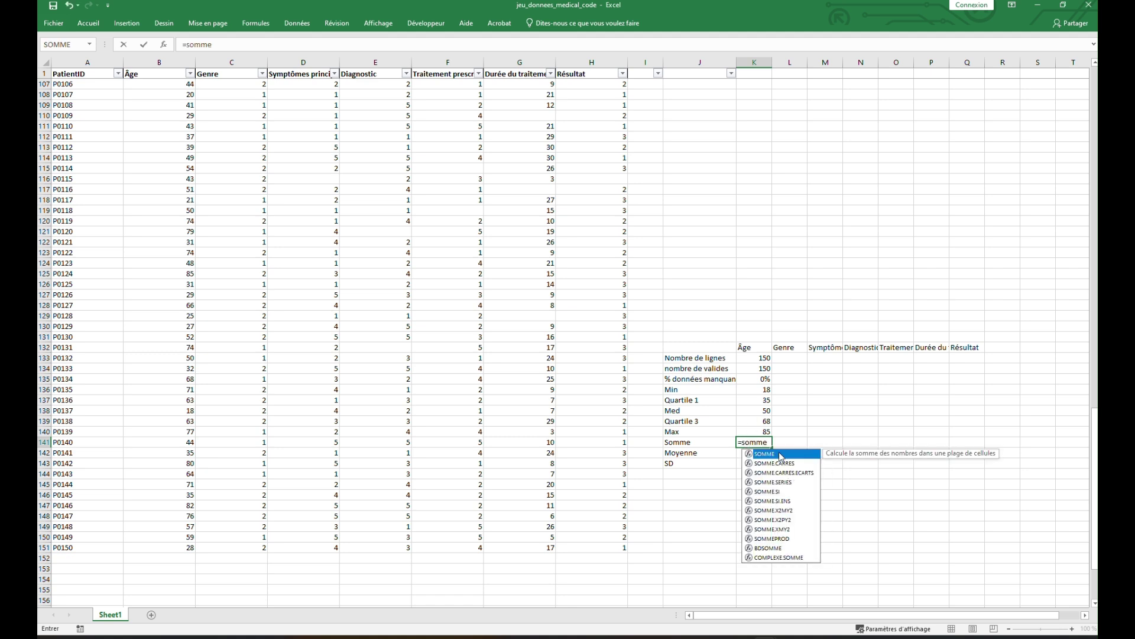
double_click(782, 454)
left_click_drag(155, 547, 126, 88)
key("Return")
Calculate the mean Âge in K142 with the formula =MOYENNE(B2:B151)
scroll(781, 400, "down", 6)
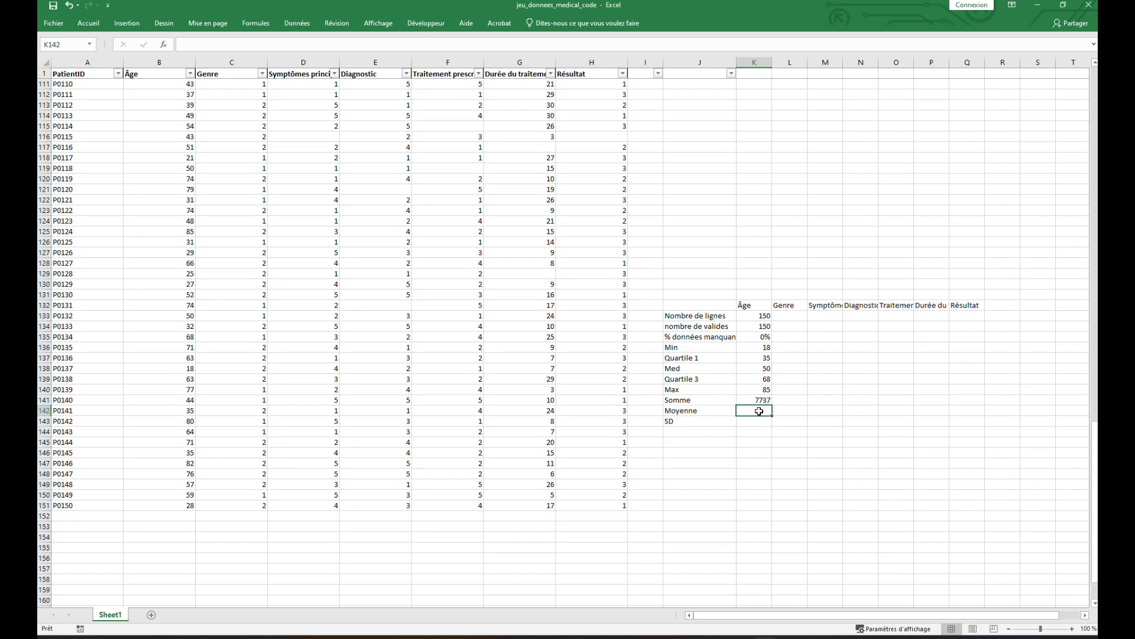
double_click(759, 411)
left_click(755, 399)
left_click(756, 318)
left_click(759, 411)
type("=moy")
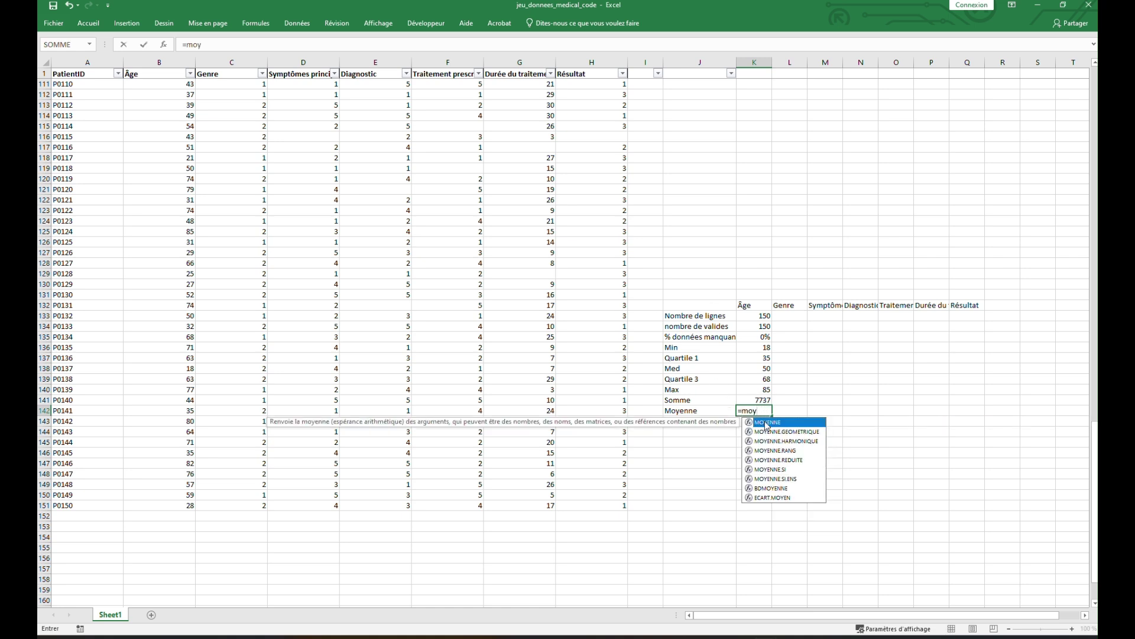
double_click(767, 423)
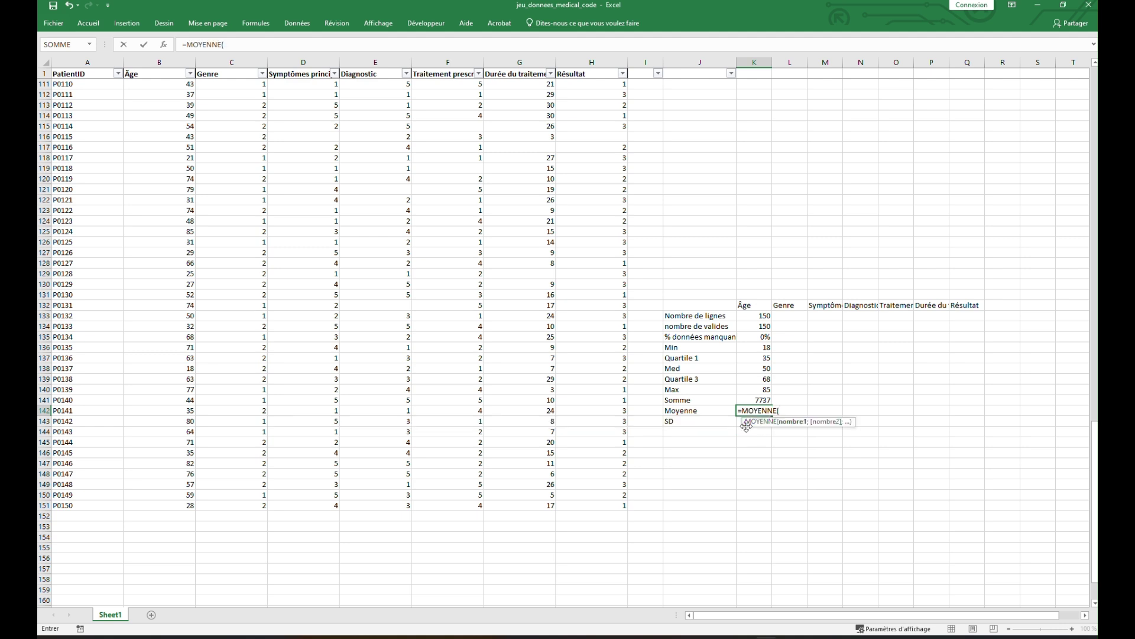
type("B2:B151")
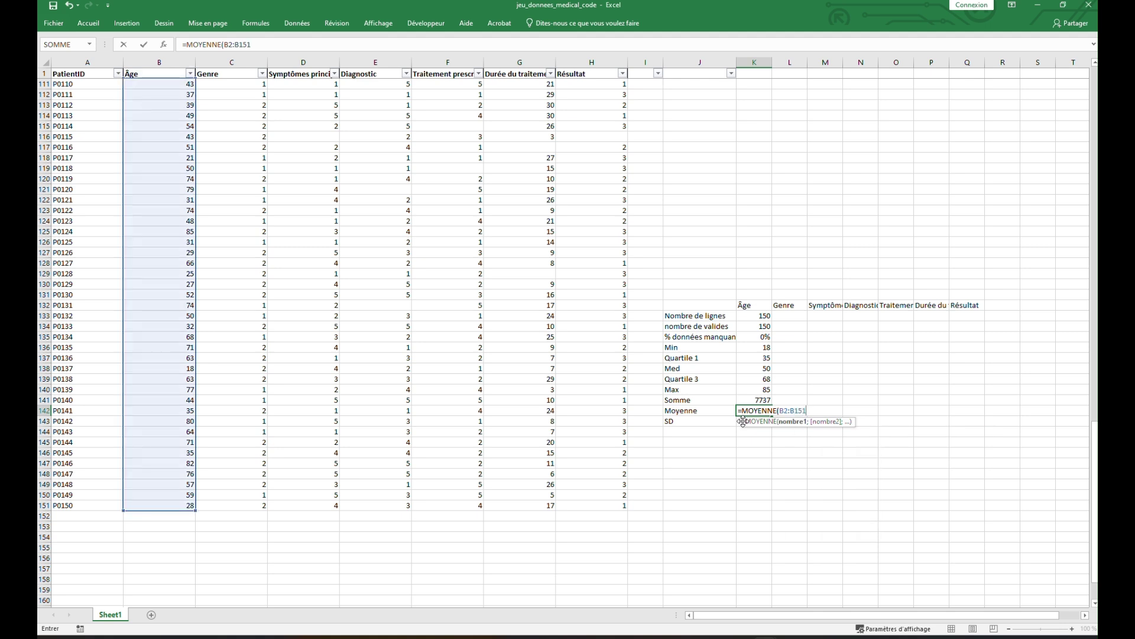
key("Return")
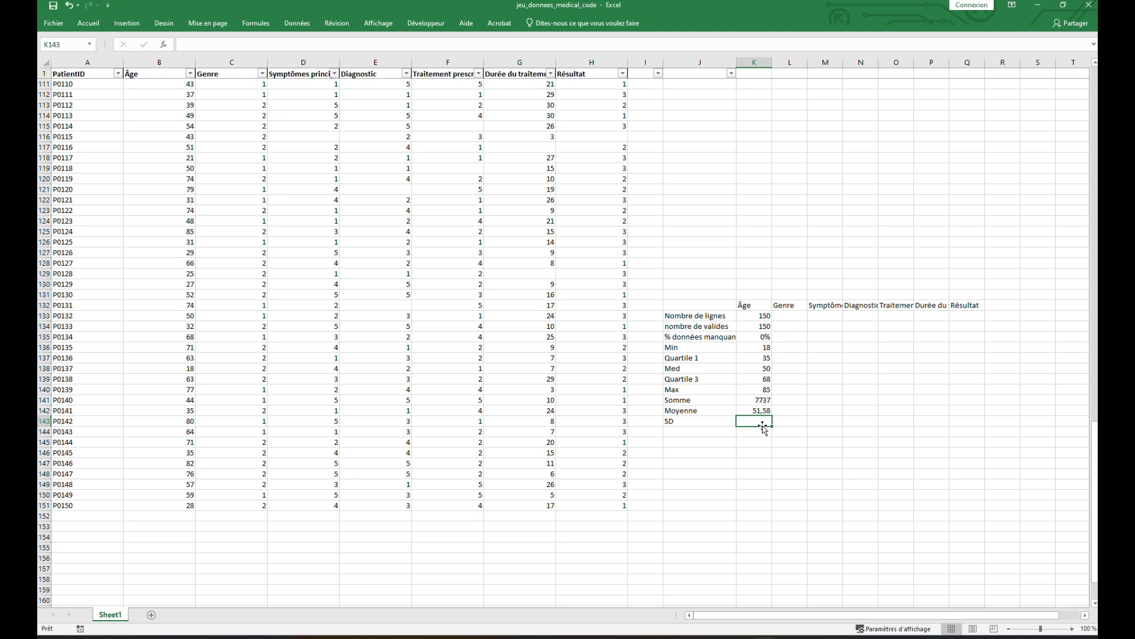
type("=")
type("ec")
key("BackSpace")
key("BackSpace")
key("BackSpace")
Calculate the standard deviation of Âge in K143 with the formula =STDEVA(B2:B151)
type("==")
type("s")
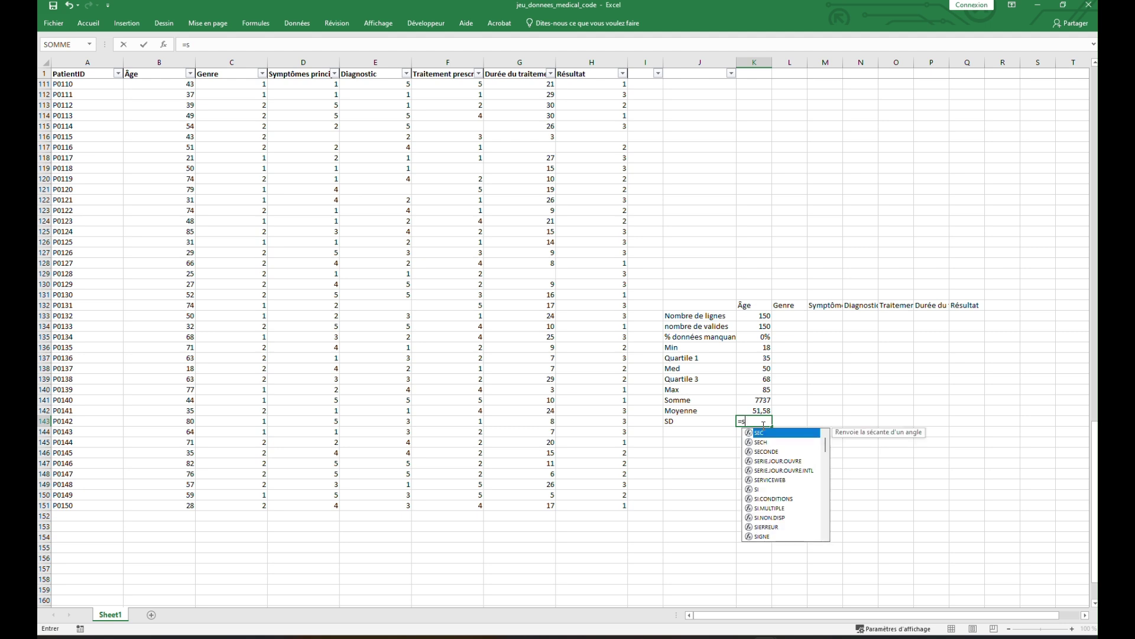
type("td")
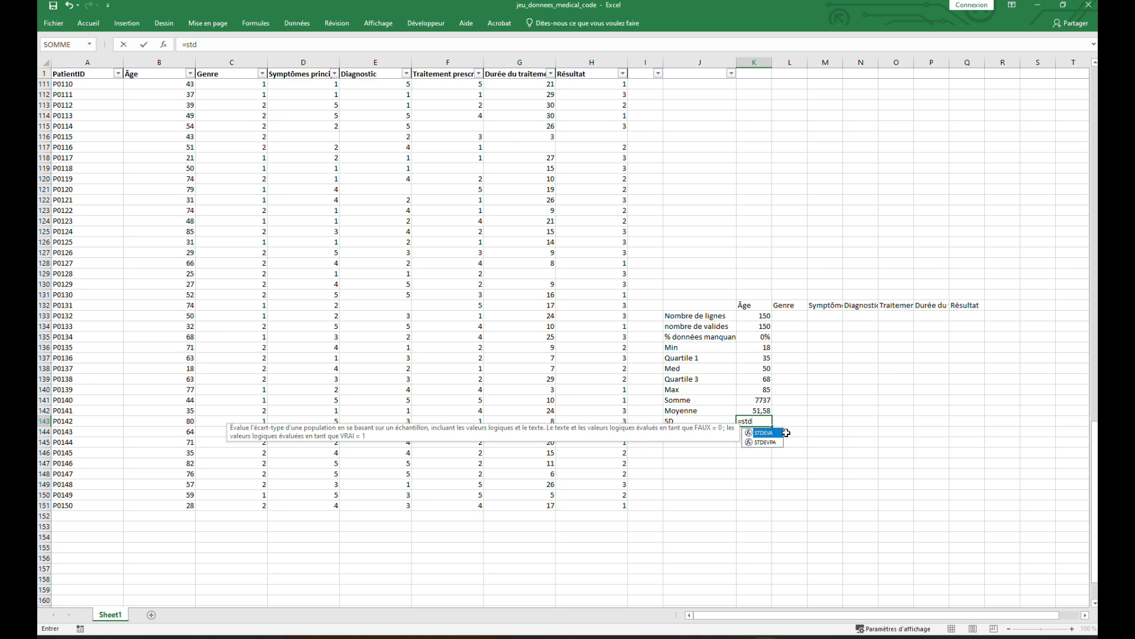
double_click(766, 432)
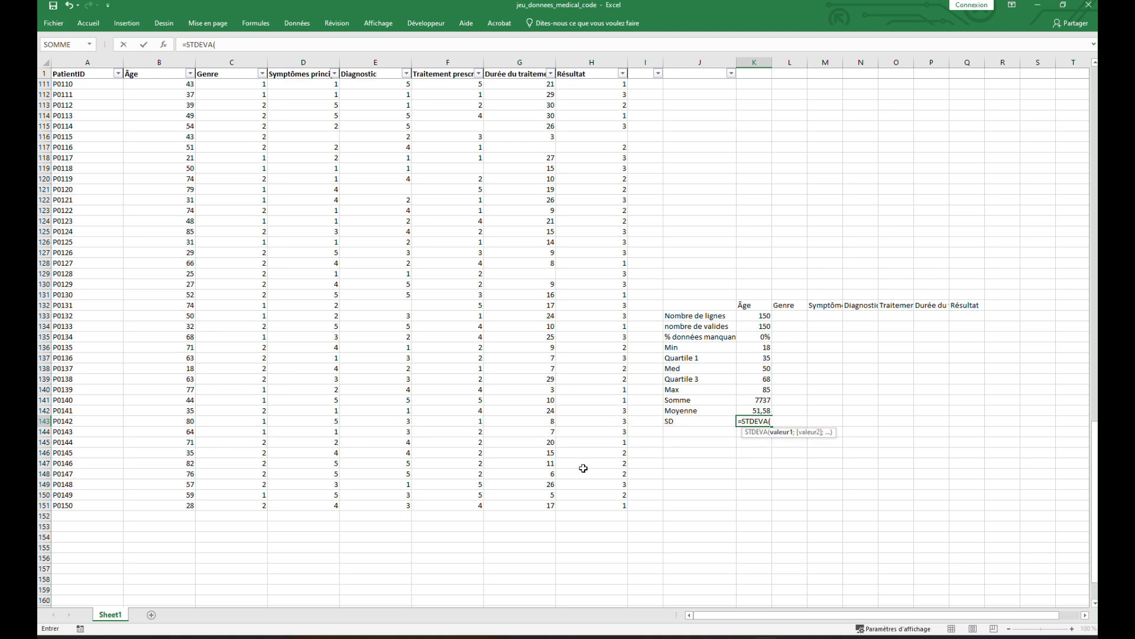
left_click_drag(180, 502, 168, 86)
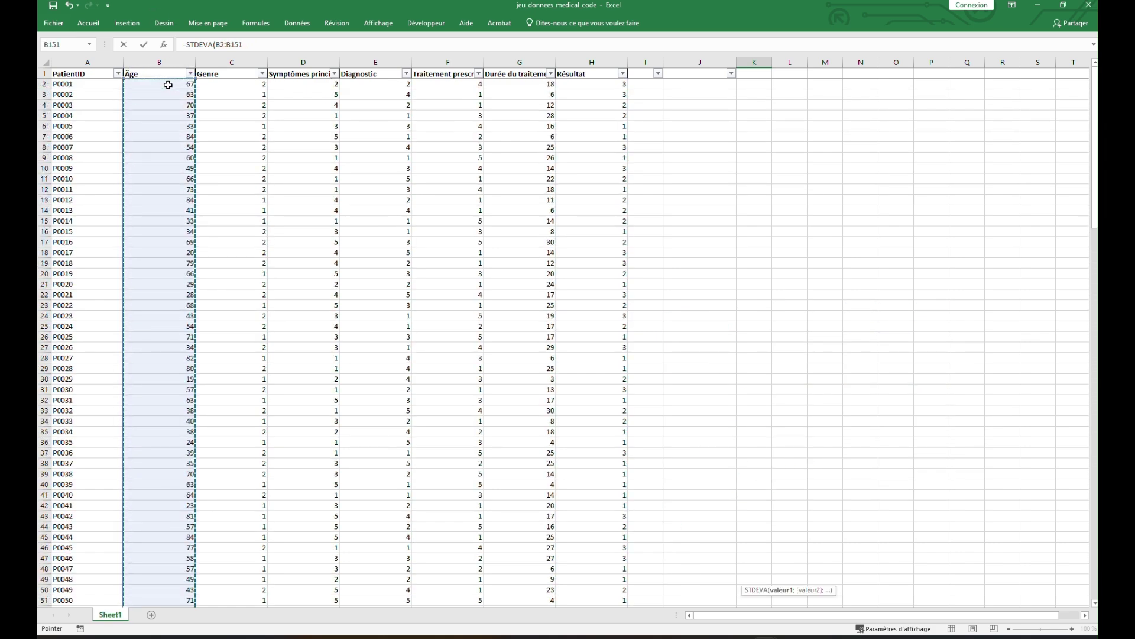
key("Return")
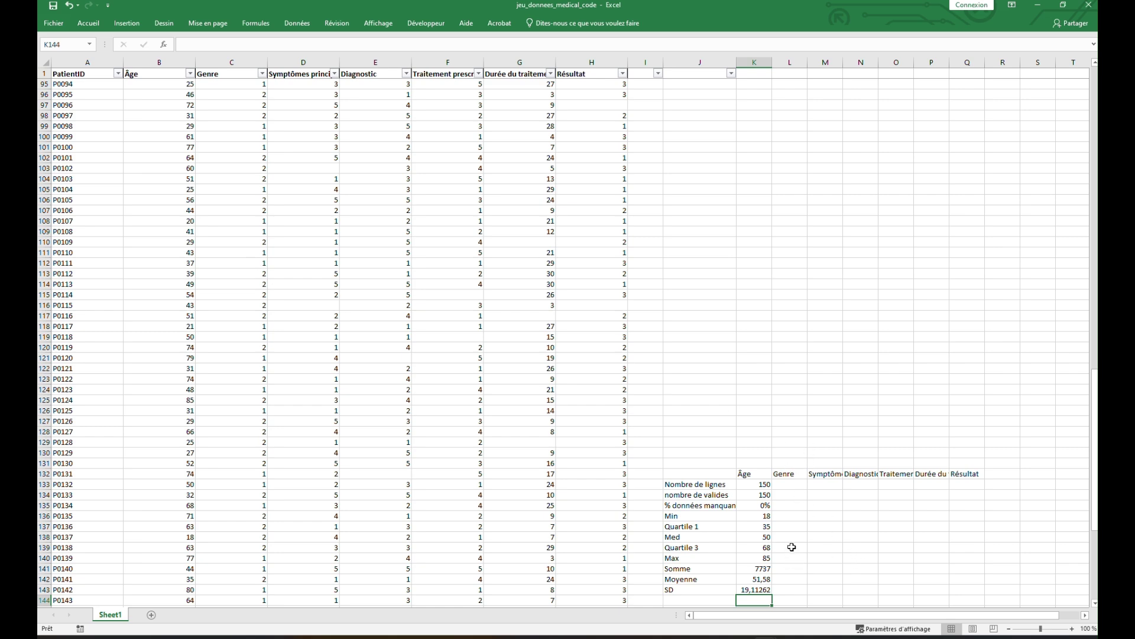
Make the variable headings in K132:Q132 of the statistics table bold
scroll(790, 549, "down", 5)
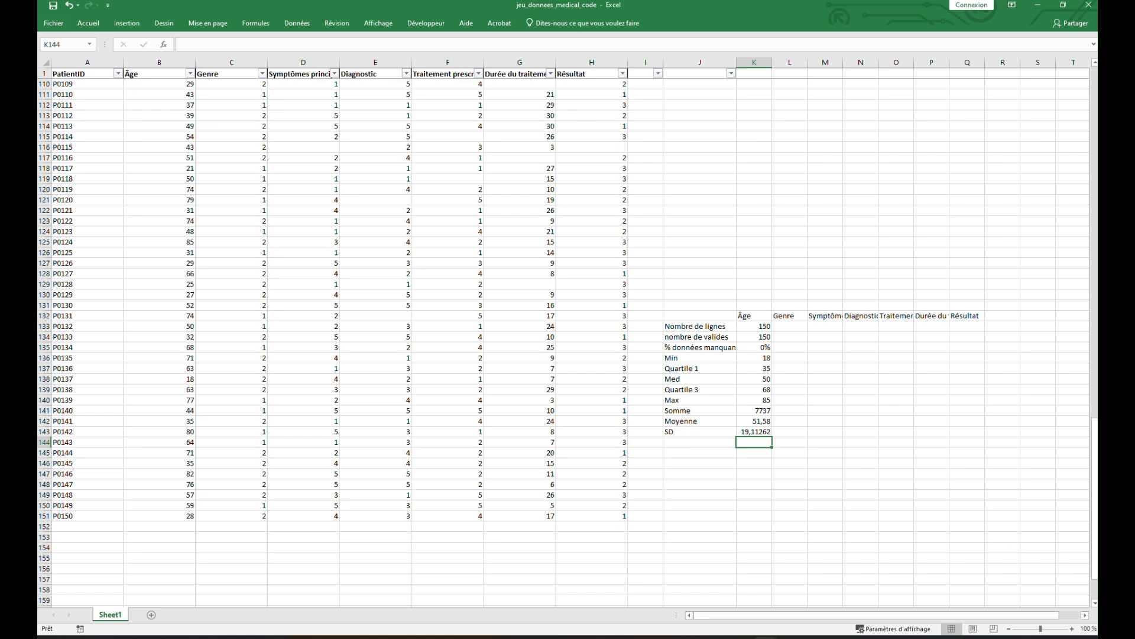
left_click(1072, 629)
left_click(1072, 629)
left_click(1072, 629)
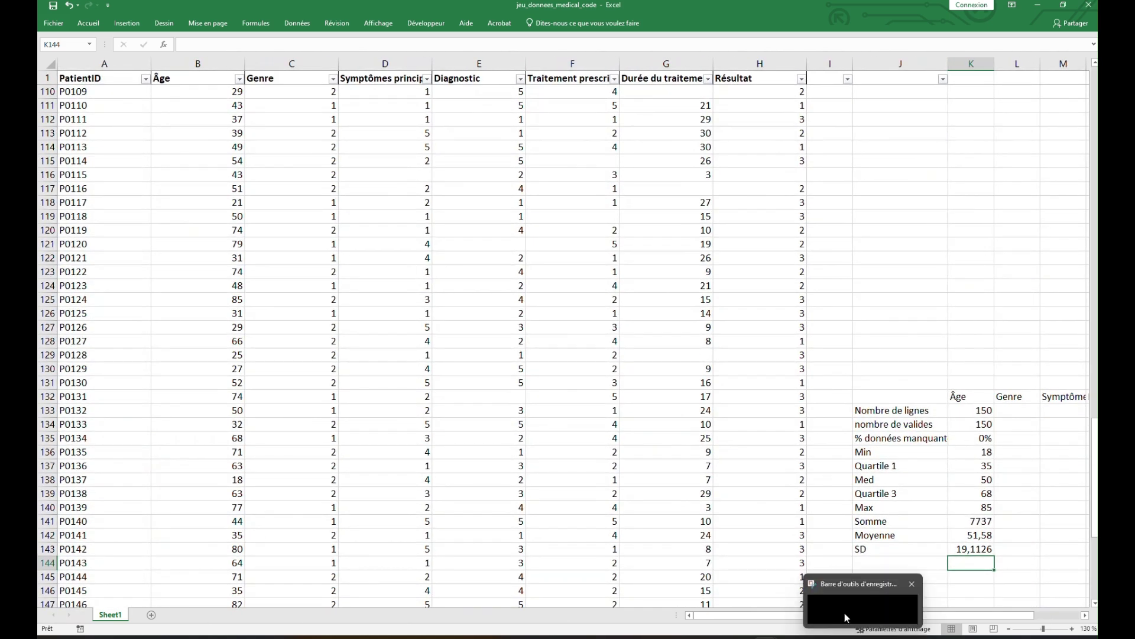
left_click_drag(749, 618, 852, 618)
scroll(1014, 491, "down", 2)
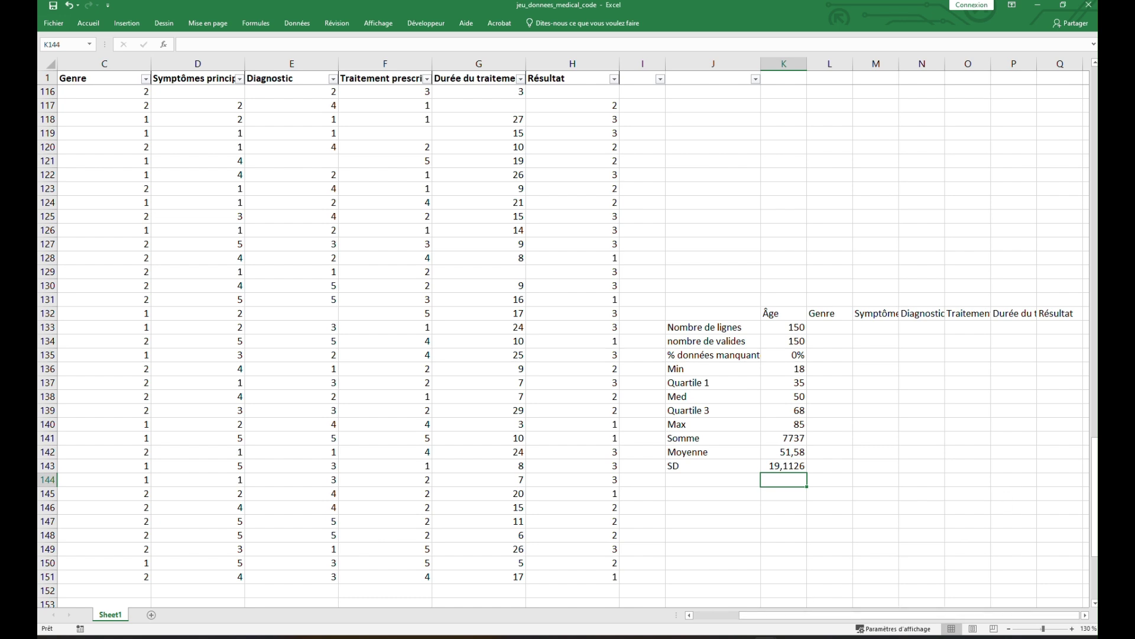
left_click(1087, 618)
left_click(1087, 618)
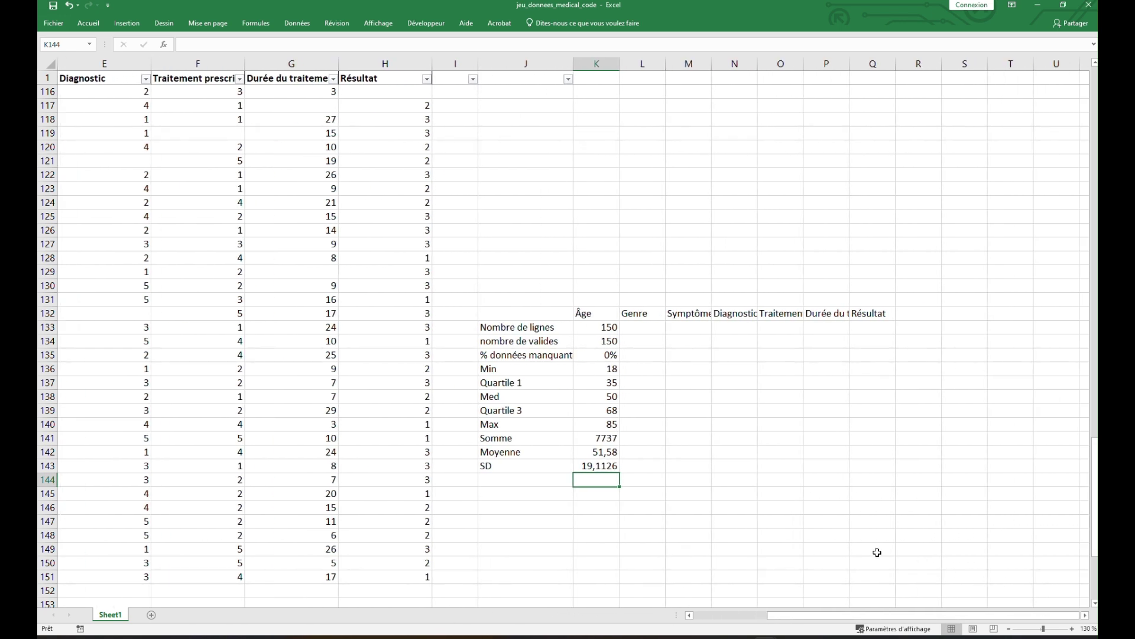
left_click(587, 341)
left_click_drag(591, 313, 869, 316)
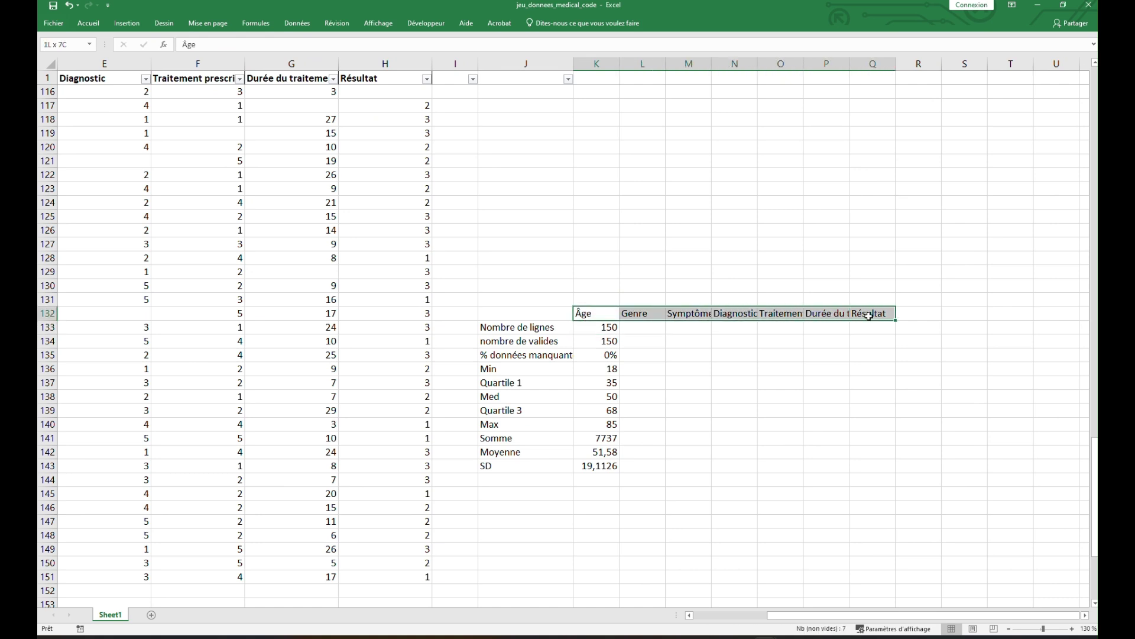
left_click(88, 25)
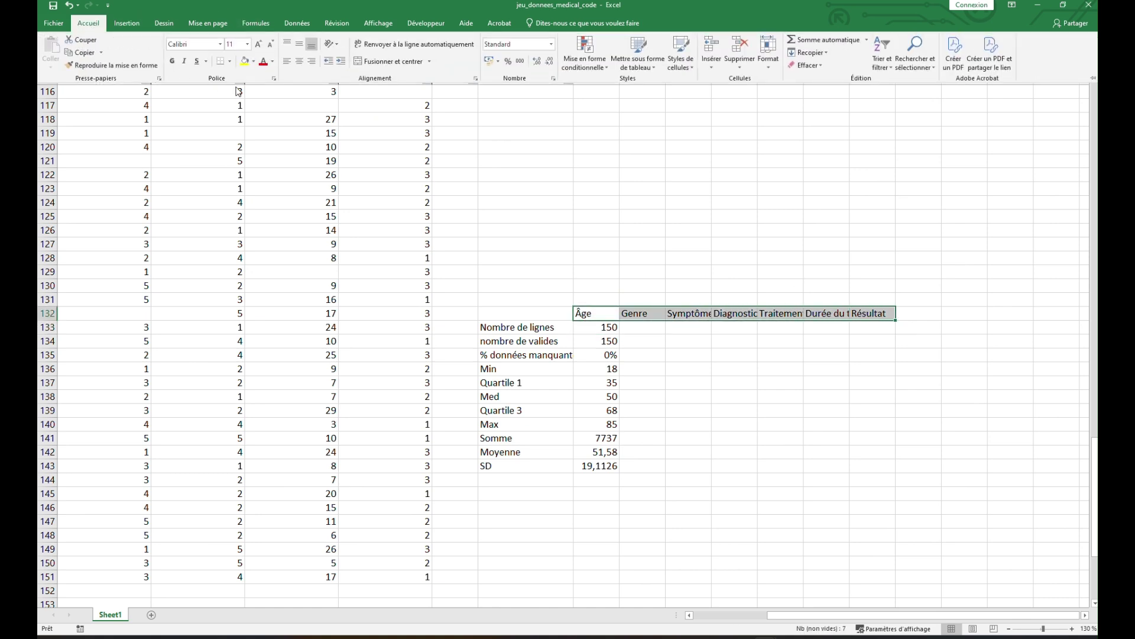
left_click(171, 62)
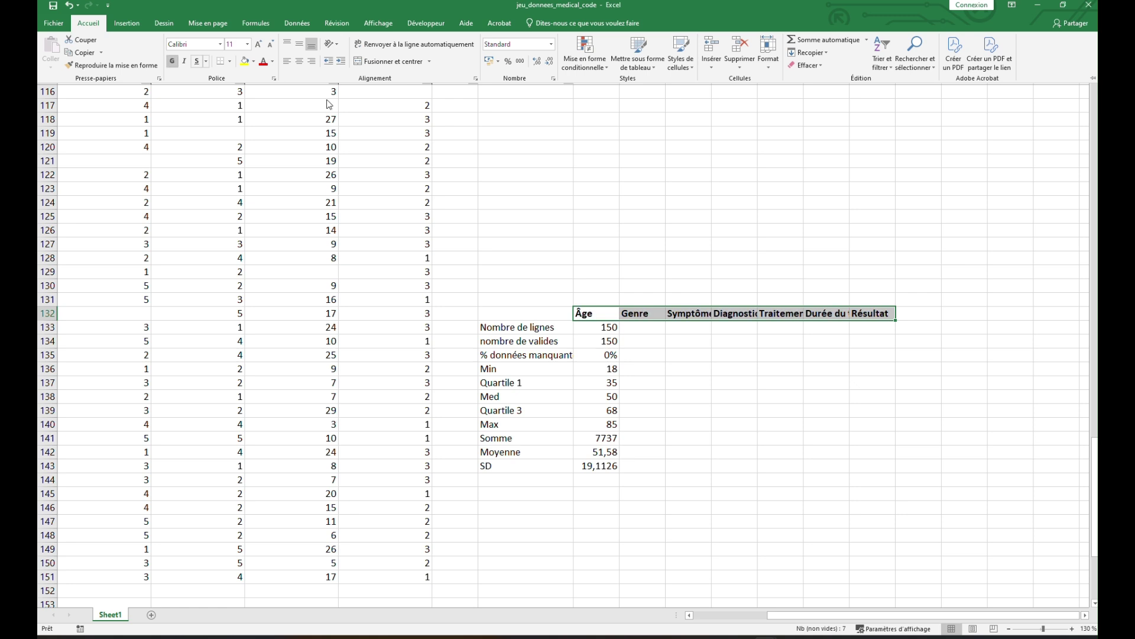
Fill the Âge formulas in K133:K143 across to column Q for all the other variables, from Genre to Résultat
left_click(734, 331)
left_click(609, 358)
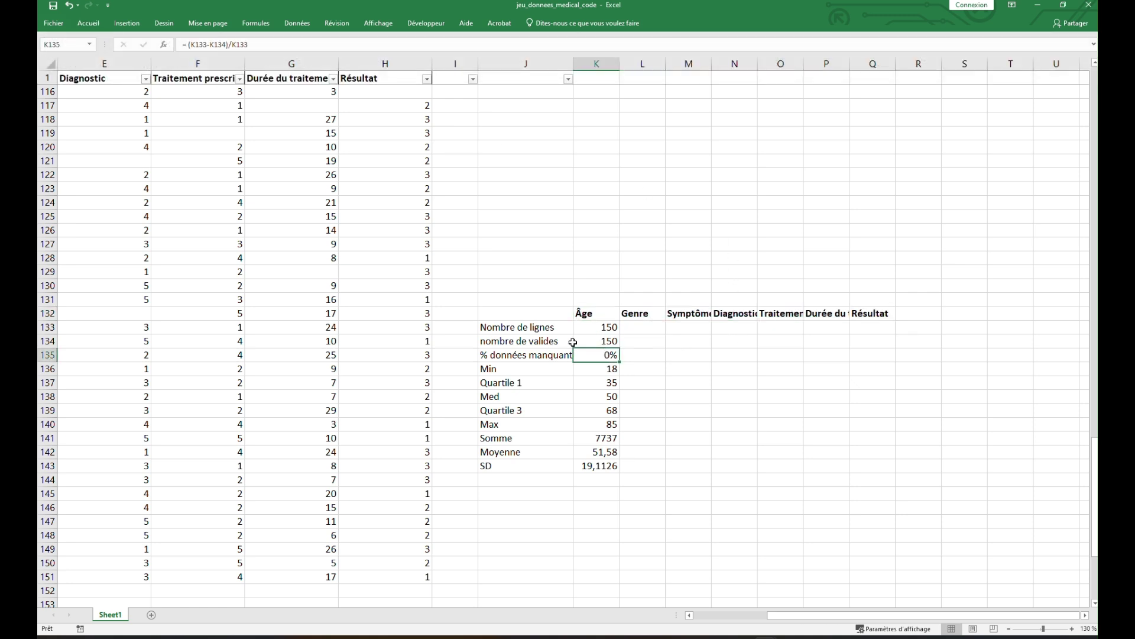
left_click_drag(593, 331, 595, 457)
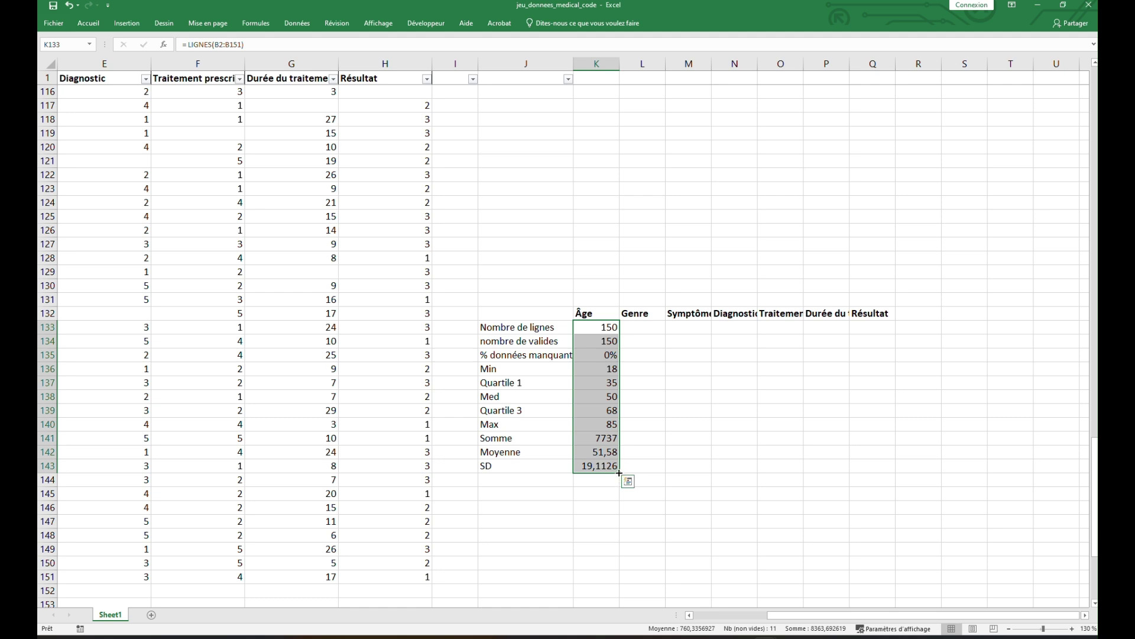
left_click_drag(619, 472, 876, 469)
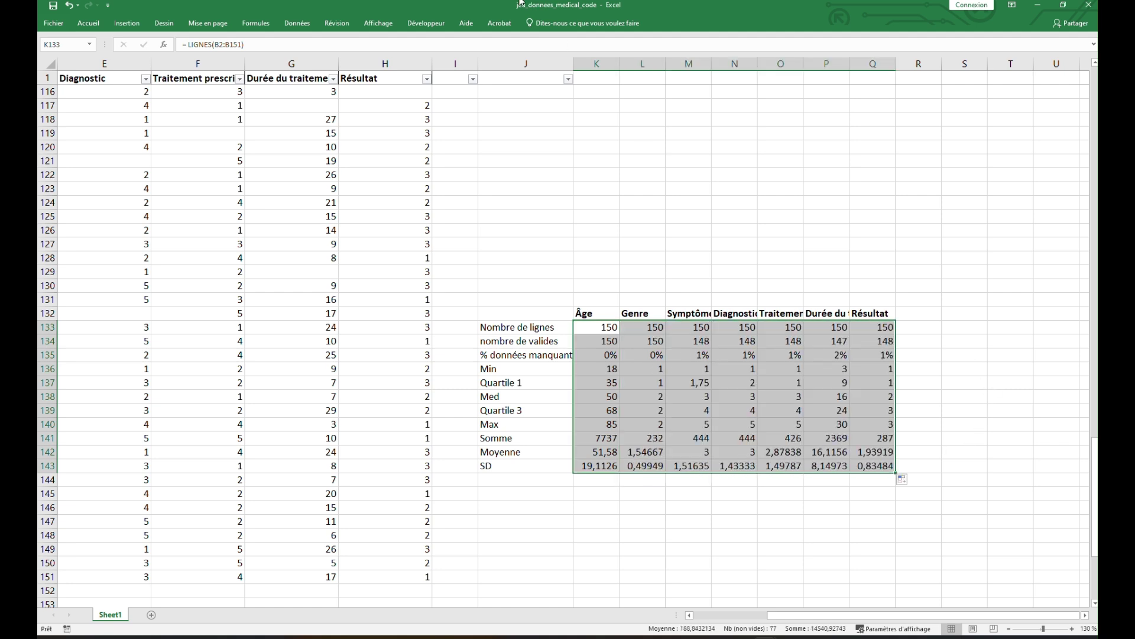
Widen columns K to Q equally to give the statistics table's headings and values more room
left_click_drag(598, 64, 874, 67)
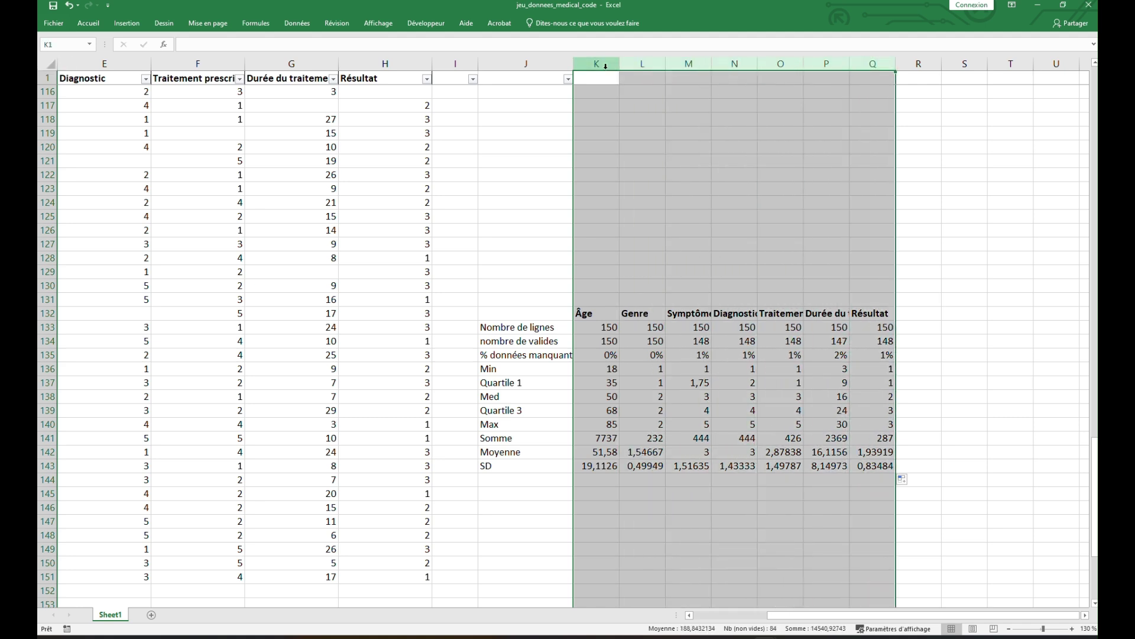
mouse_move(621, 65)
left_mouse_down()
mouse_move(650, 66)
mouse_move(634, 64)
left_mouse_up()
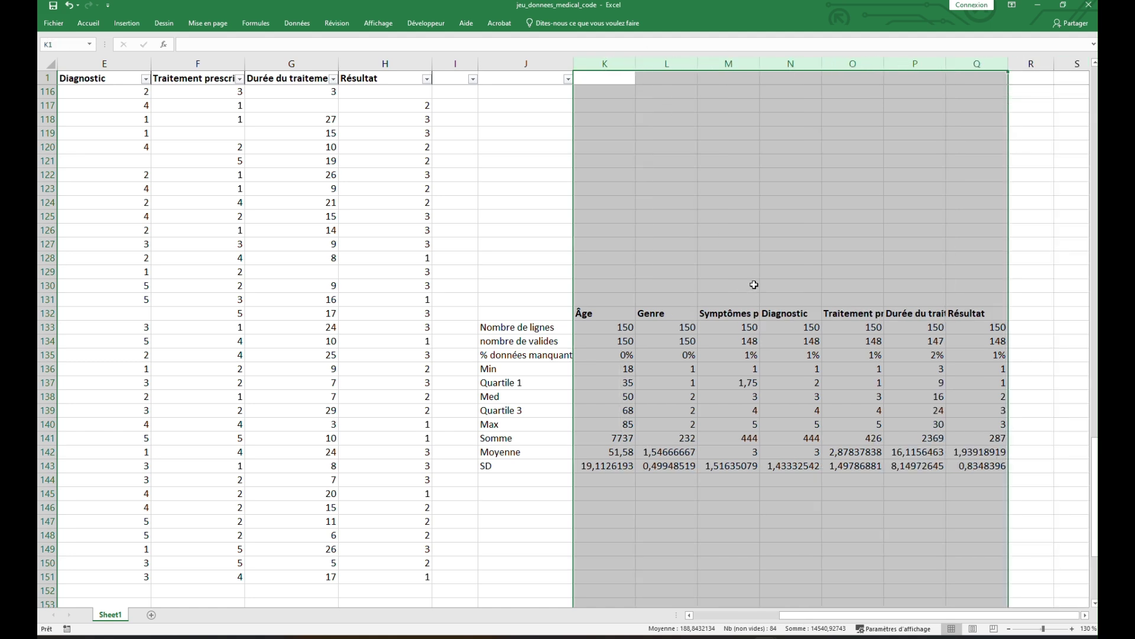
left_click(695, 496)
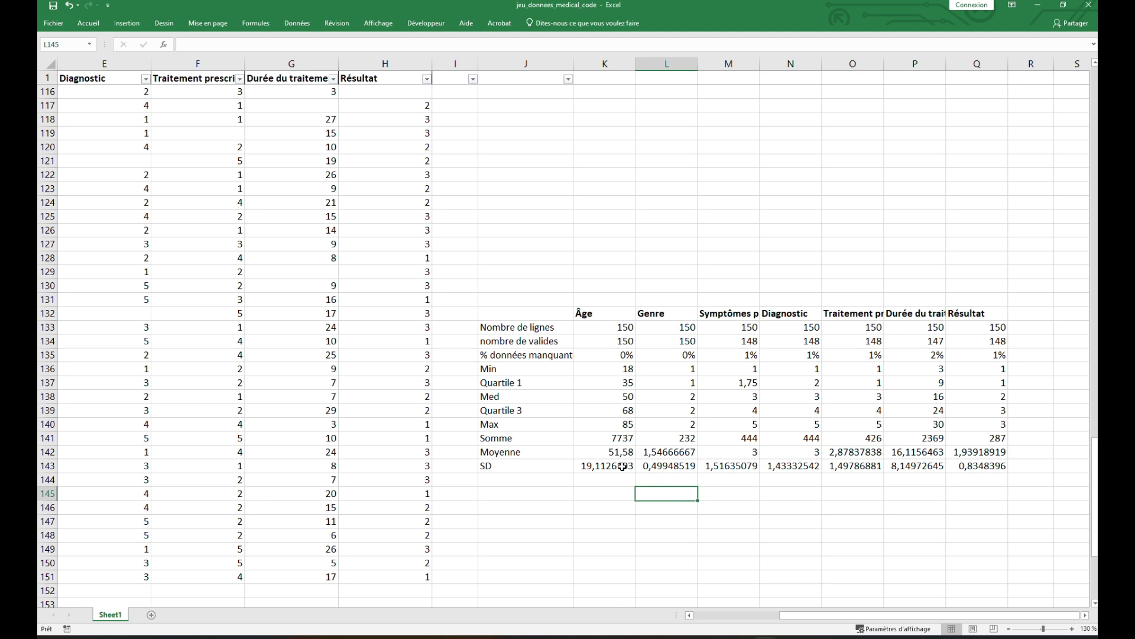
Format the Moyenne and SD values in K142:Q143 to show two decimal places
left_click_drag(622, 454, 974, 467)
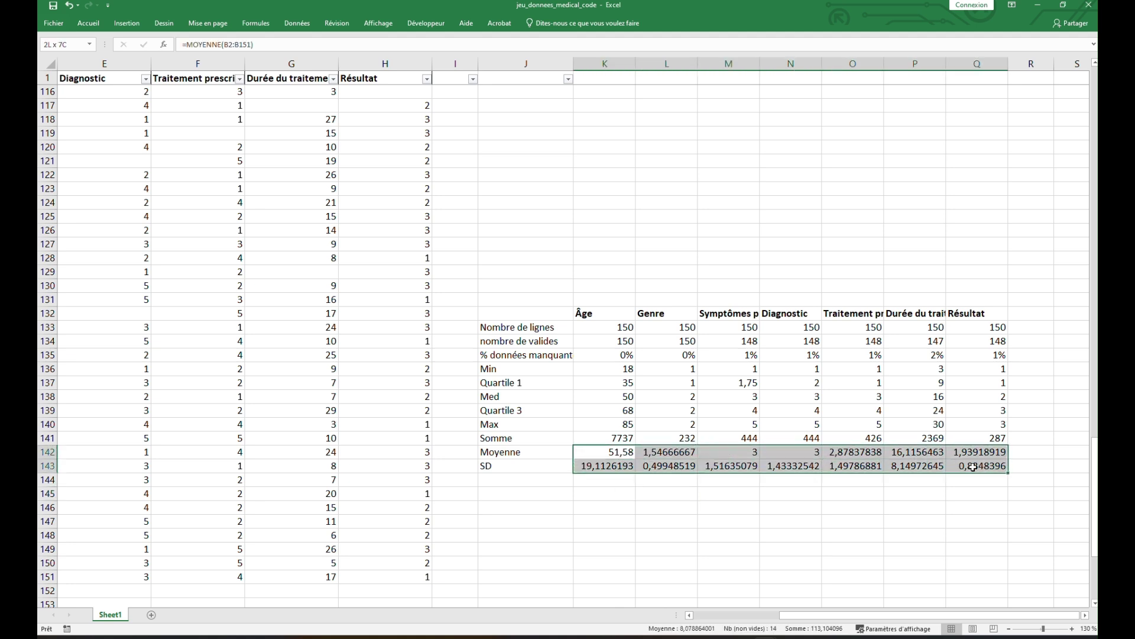
left_click(89, 24)
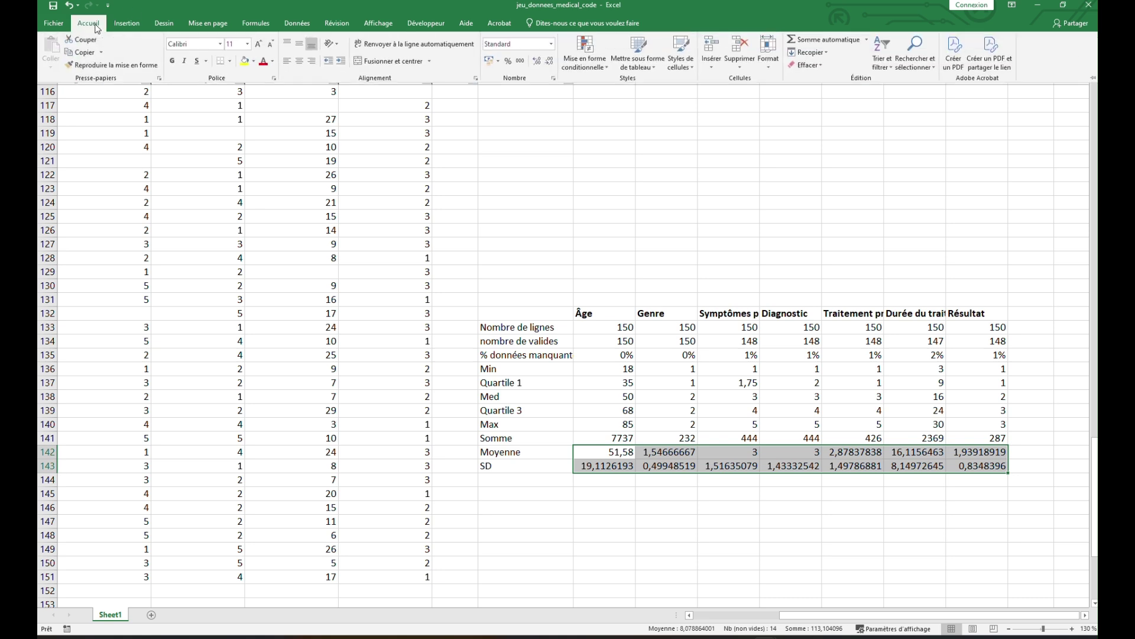
left_click(539, 66)
left_click(539, 66)
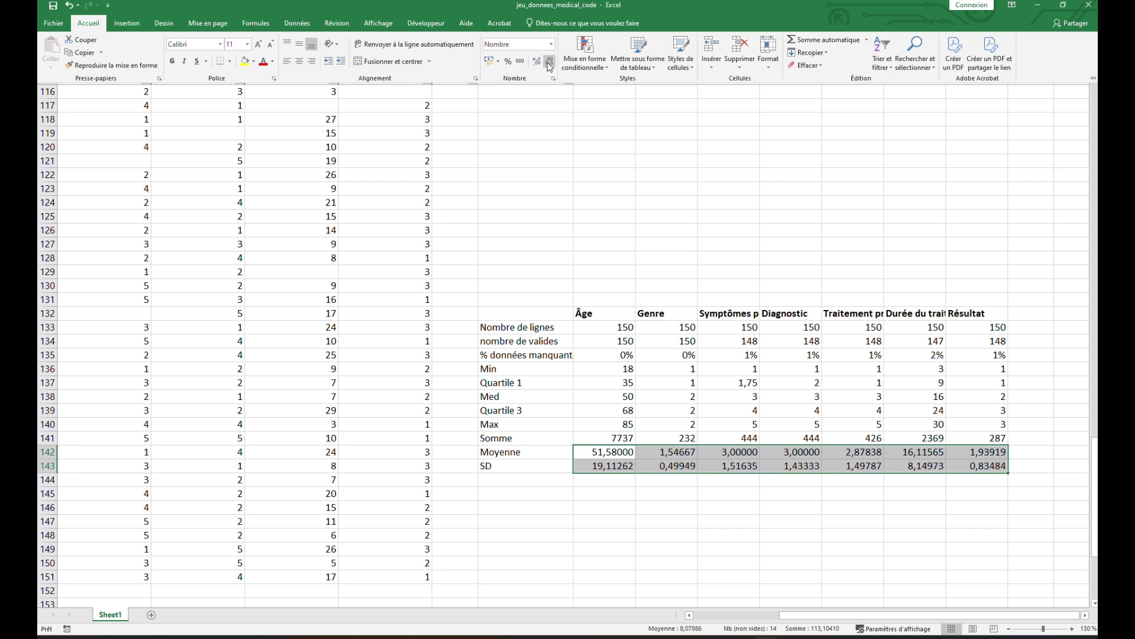
left_click(549, 62)
left_click(549, 63)
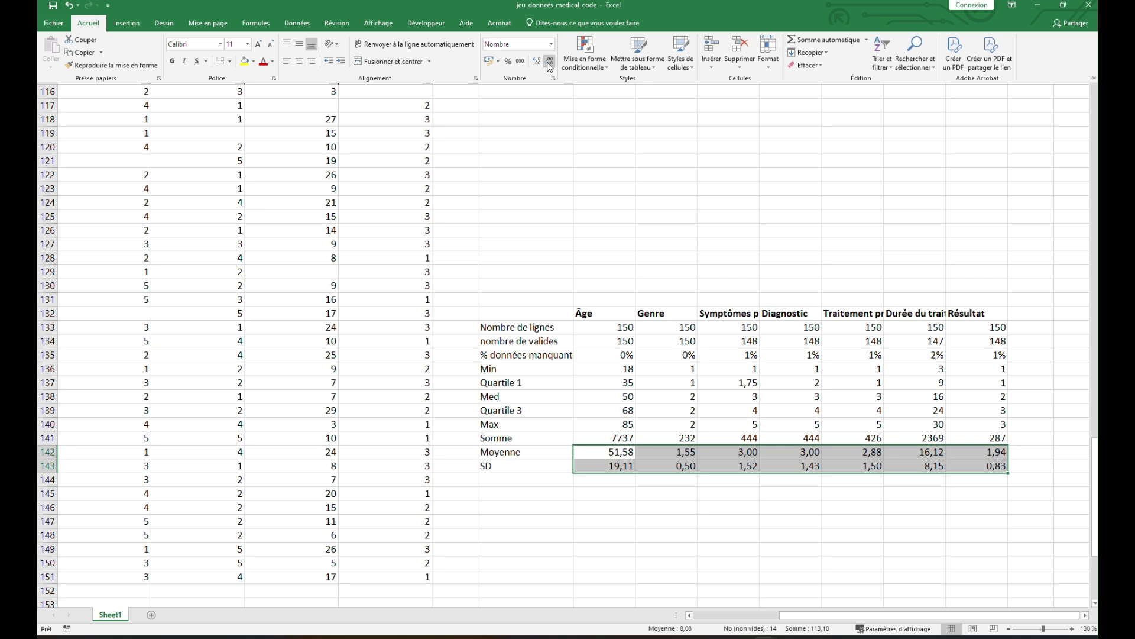
Review the statistics of the categorical variables from Genre to Traitement prescrit in L132:O143
left_click(671, 498)
left_click(677, 493)
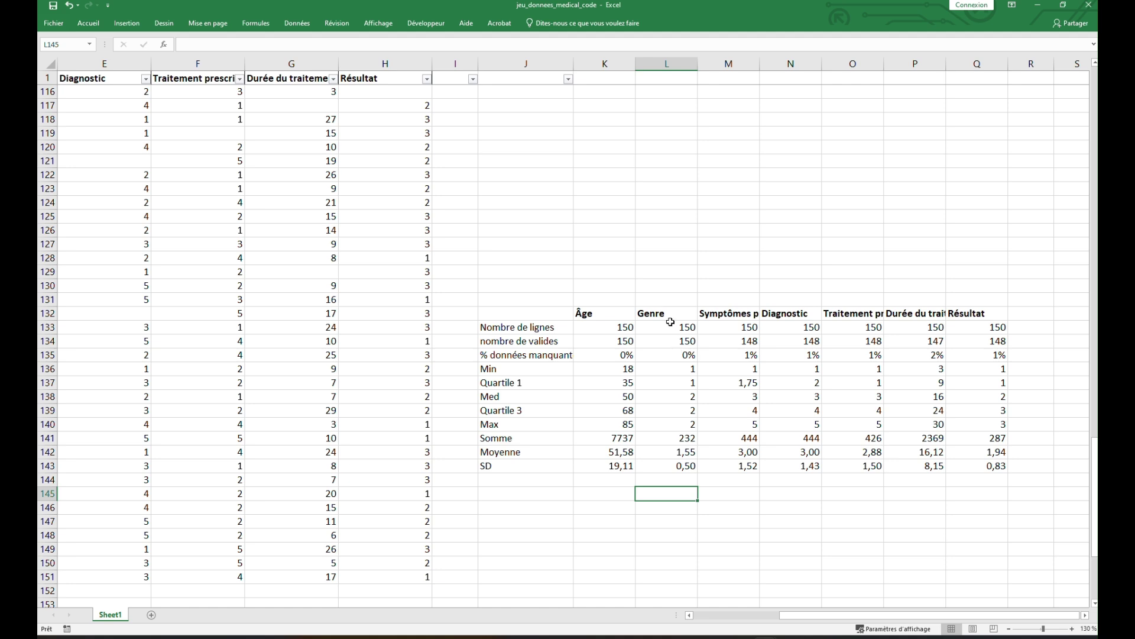
left_click_drag(670, 313, 778, 353)
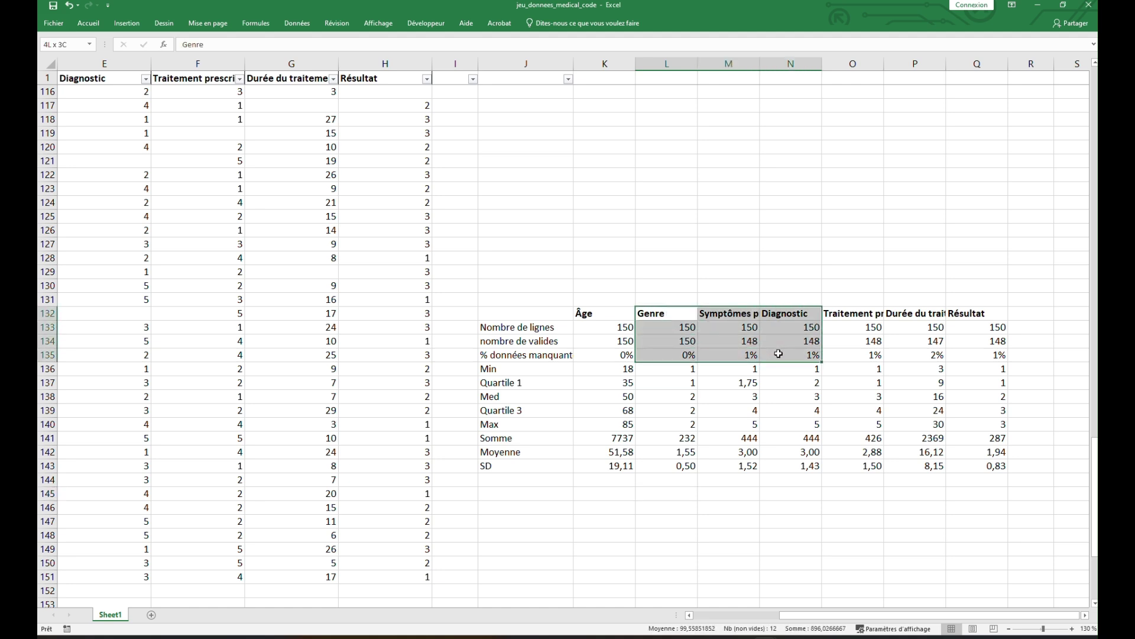
left_click(862, 364)
left_click_drag(655, 313, 846, 469)
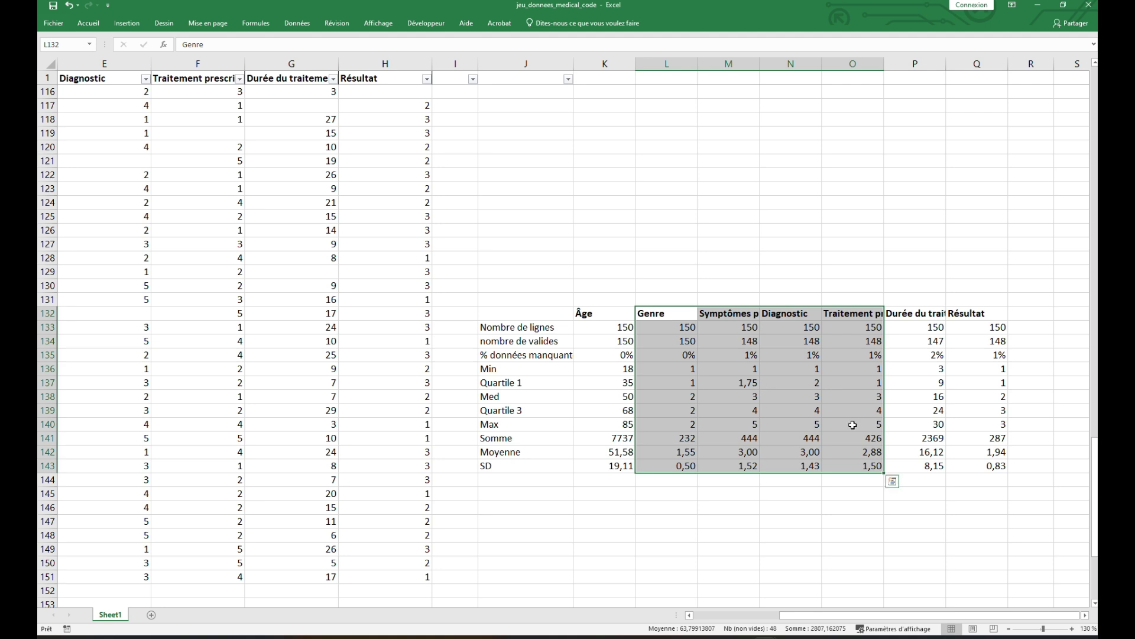
Examine the Durée du traitement statistics in column P, covering the line count, missing data, Min to Max values and Moyenne
left_click(900, 344)
left_click(904, 326)
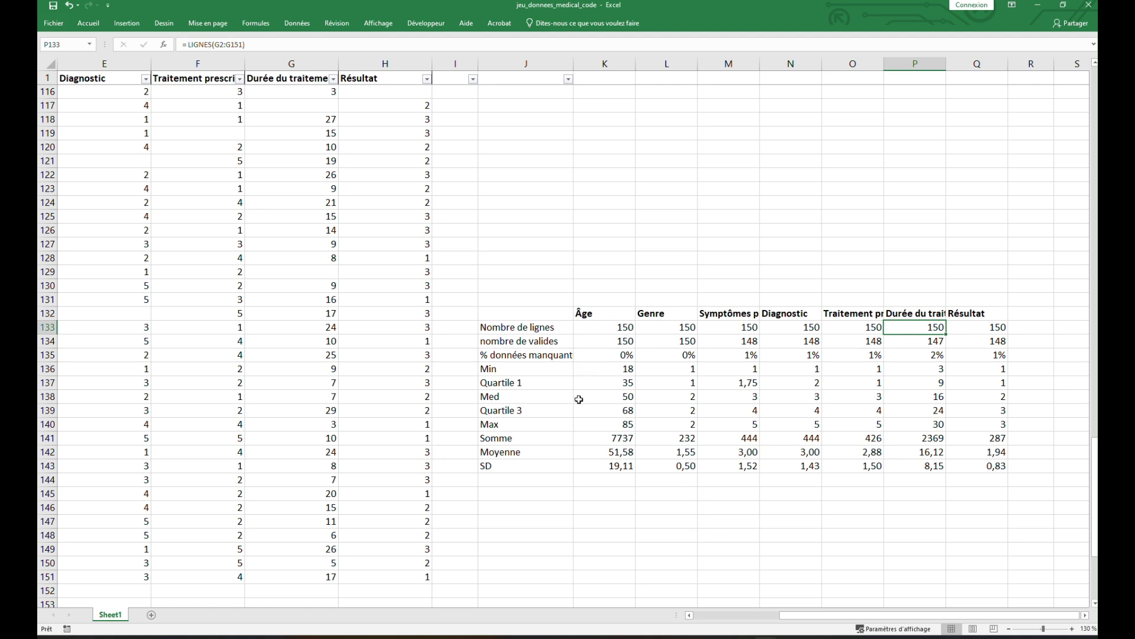
key("Down")
left_click(905, 397)
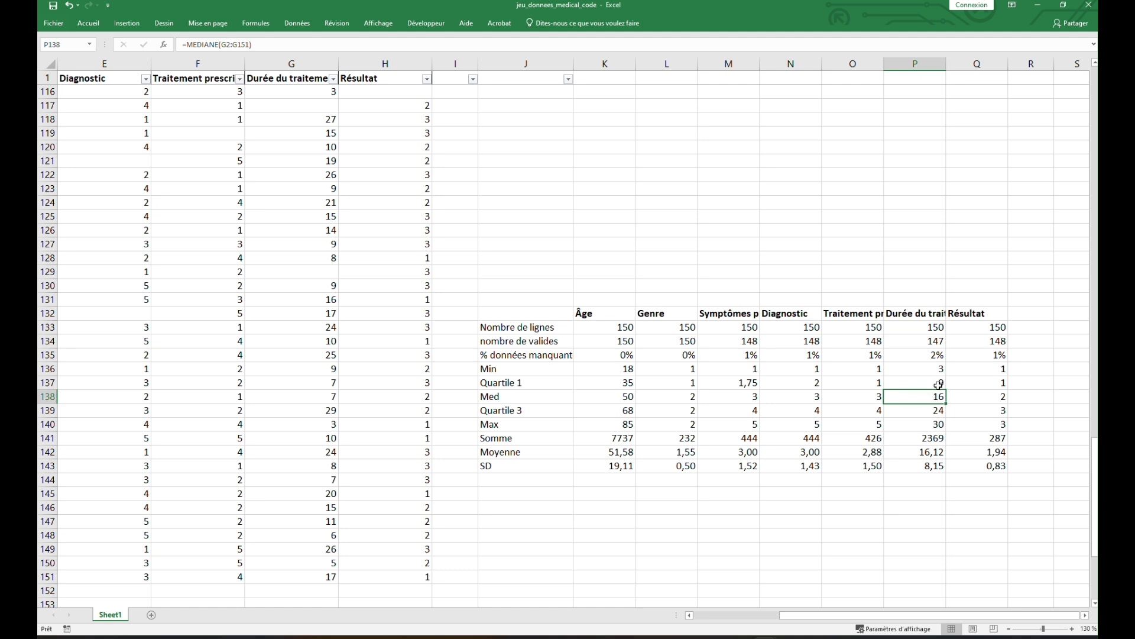
left_click_drag(936, 384, 928, 412)
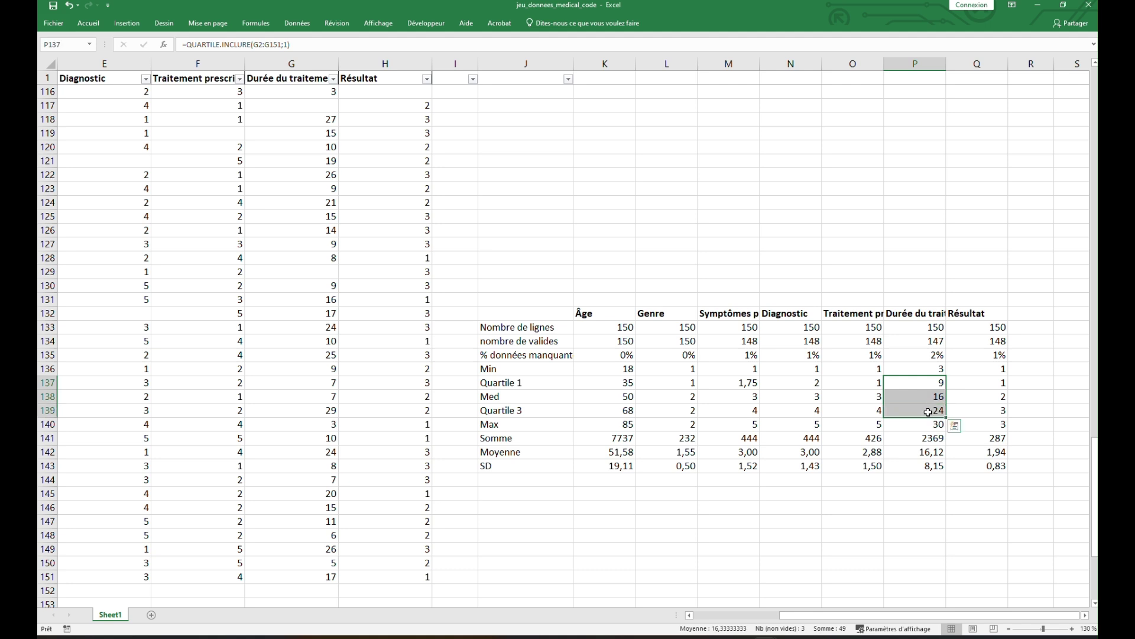
left_click_drag(940, 365, 948, 425)
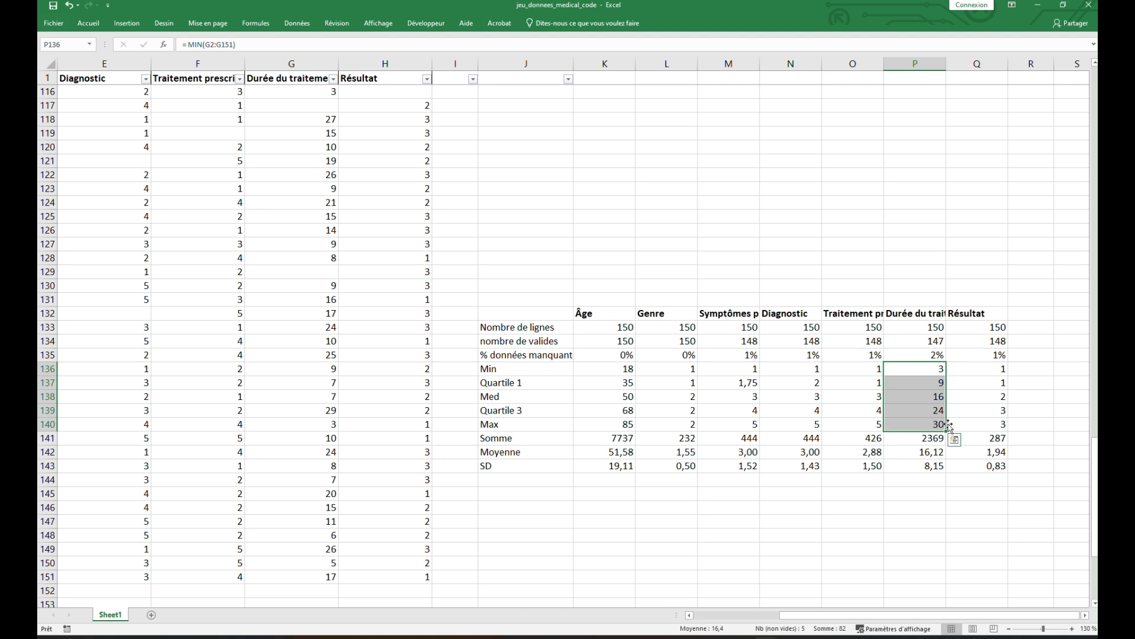
left_click(935, 357)
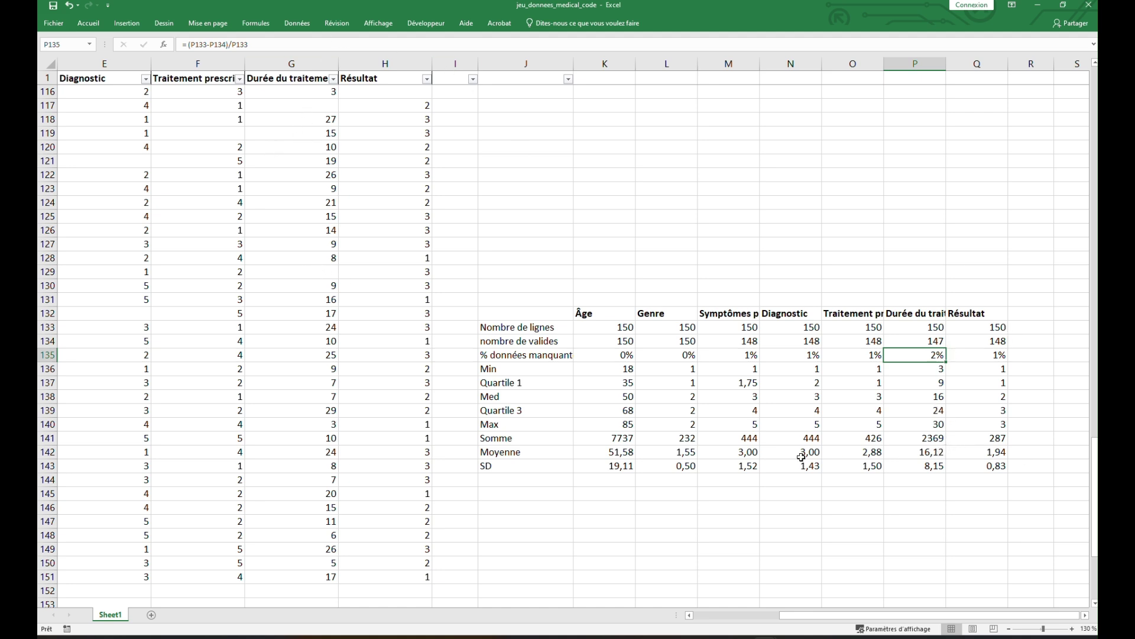
left_click(921, 455)
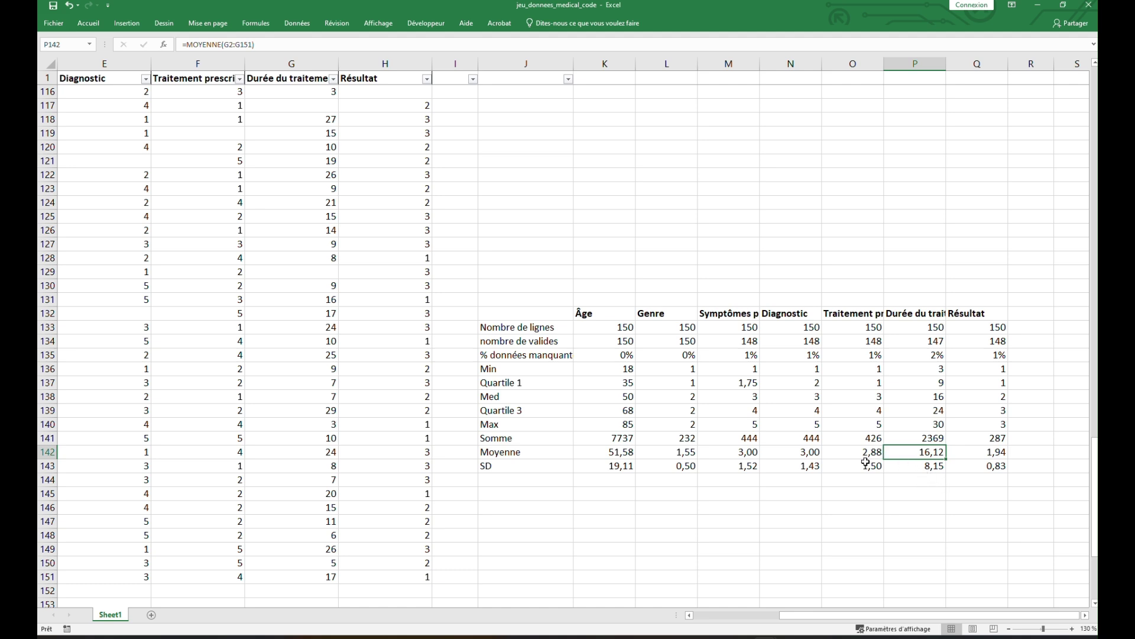
scroll(587, 507, "down", 1)
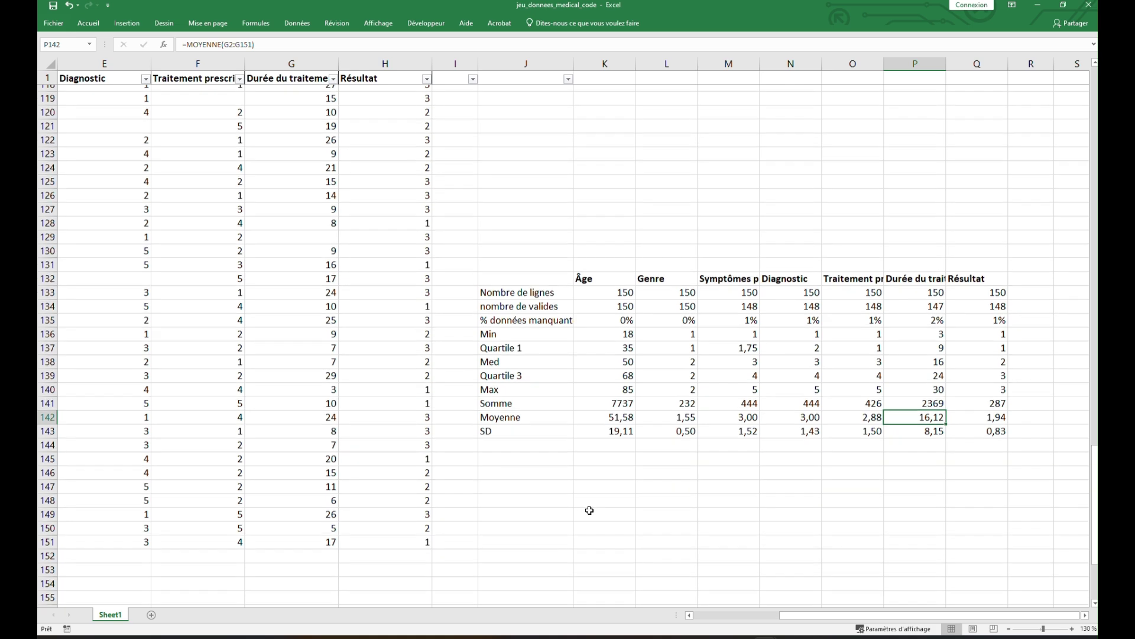
scroll(674, 503, "up", 1)
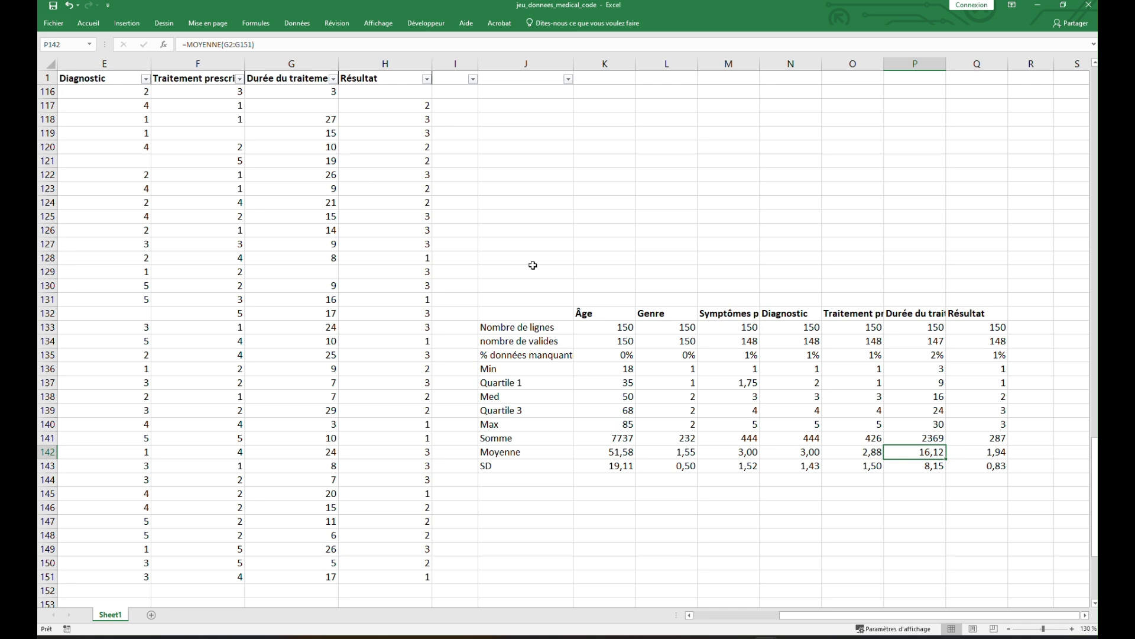
scroll(867, 313, "down", 1)
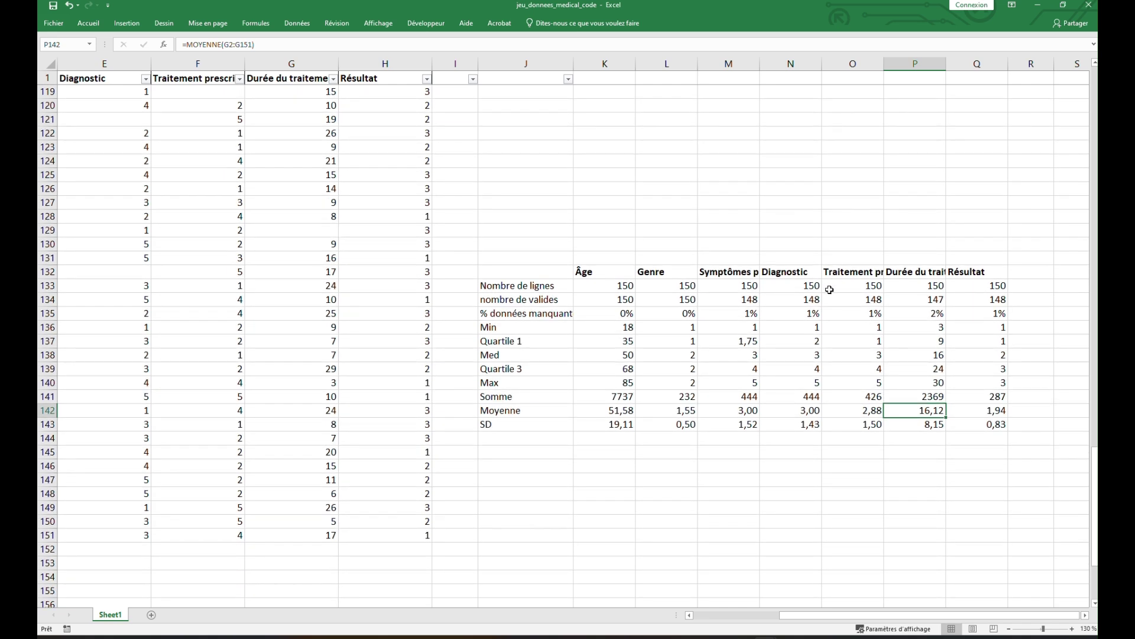
scroll(792, 335, "down", 1)
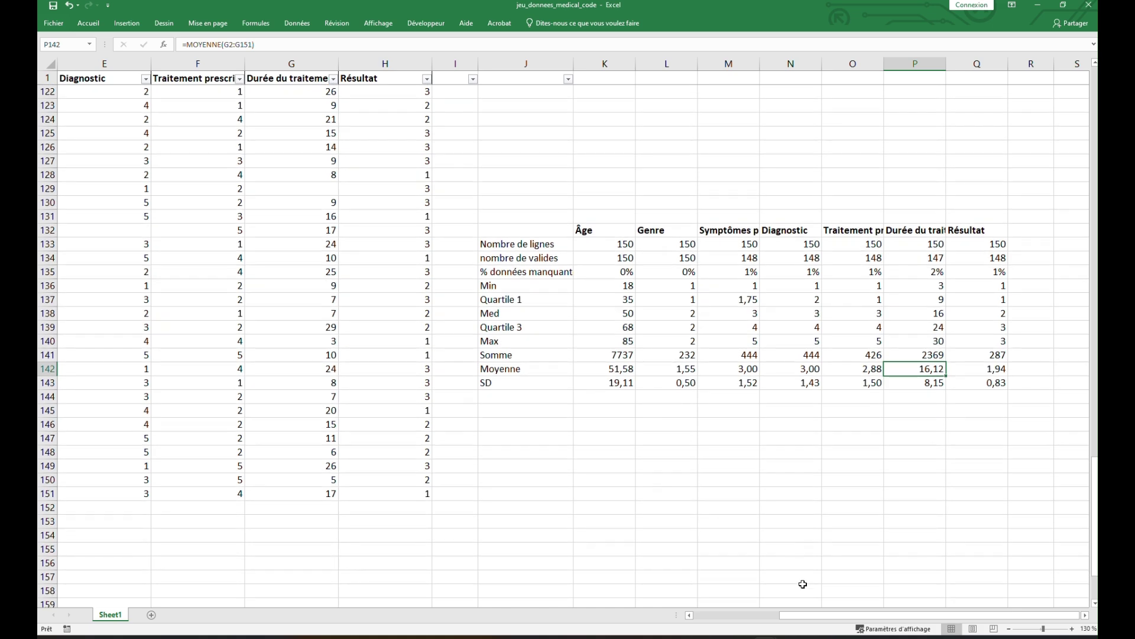
Create a pivot table on a new worksheet from the patient data in Sheet1, range A1:H151
left_click_drag(810, 622, 563, 499)
scroll(573, 490, "up", 8)
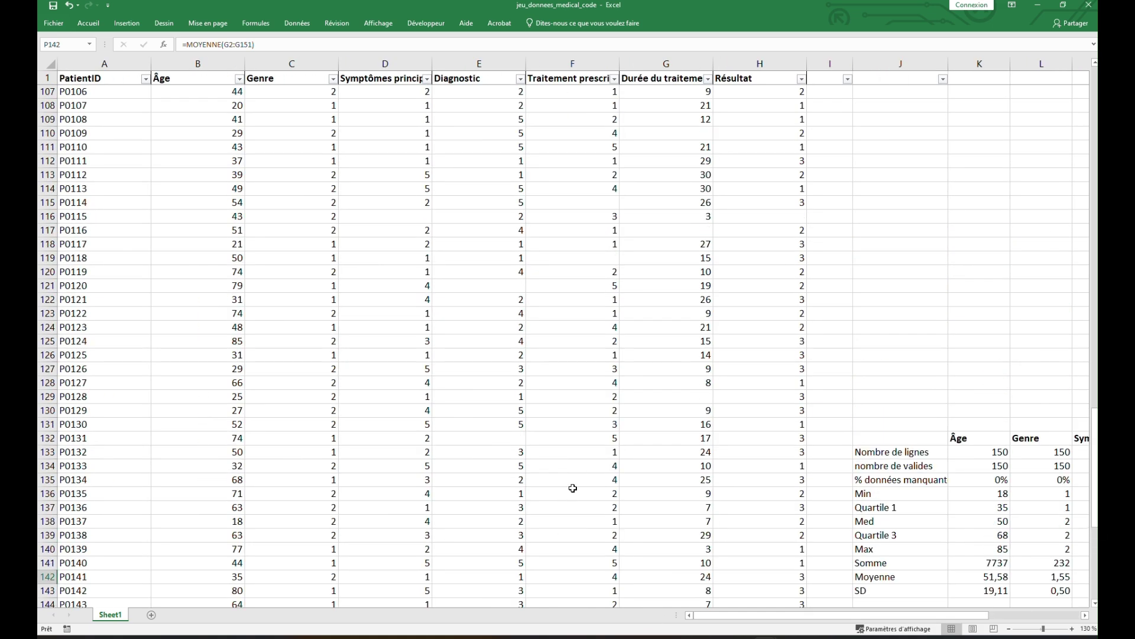
scroll(573, 487, "up", 20)
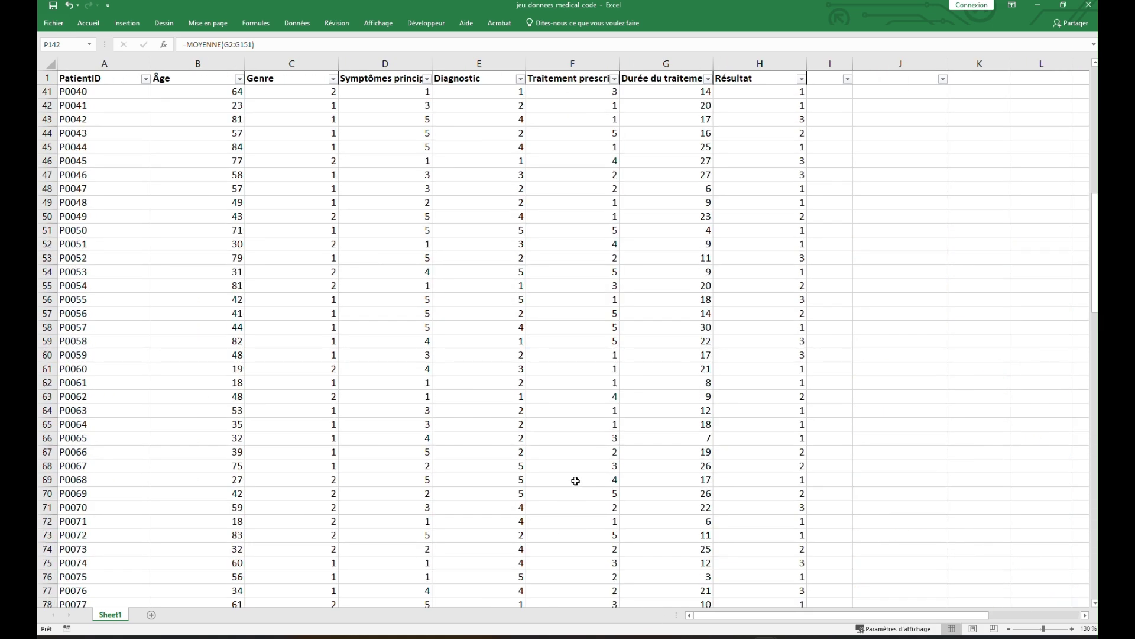
scroll(575, 481, "up", 4)
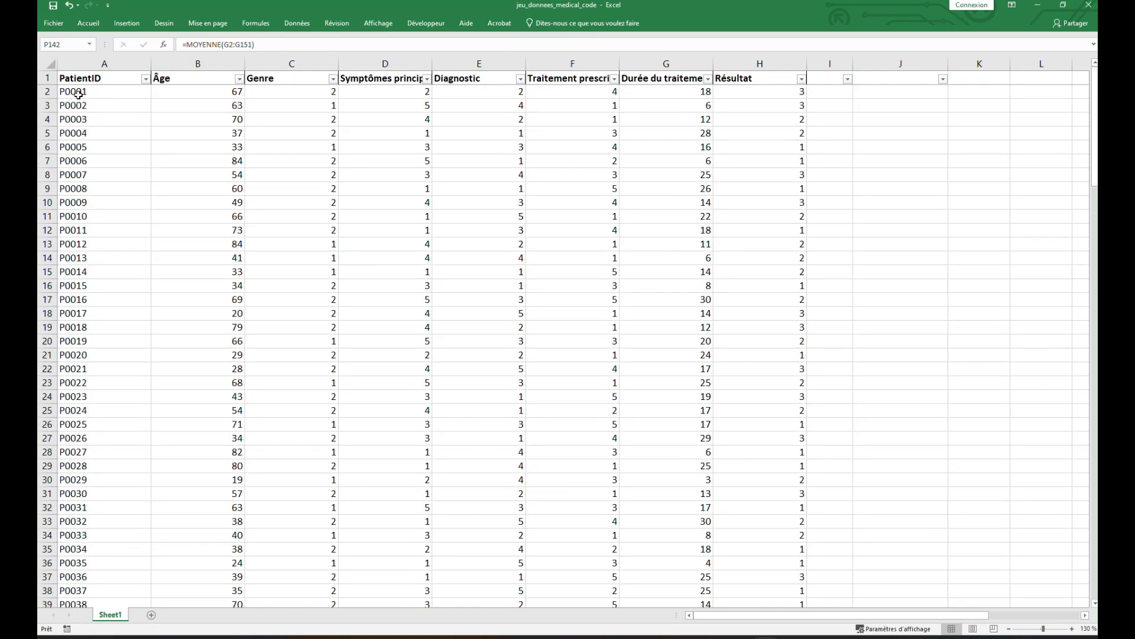
left_click_drag(79, 78, 744, 575)
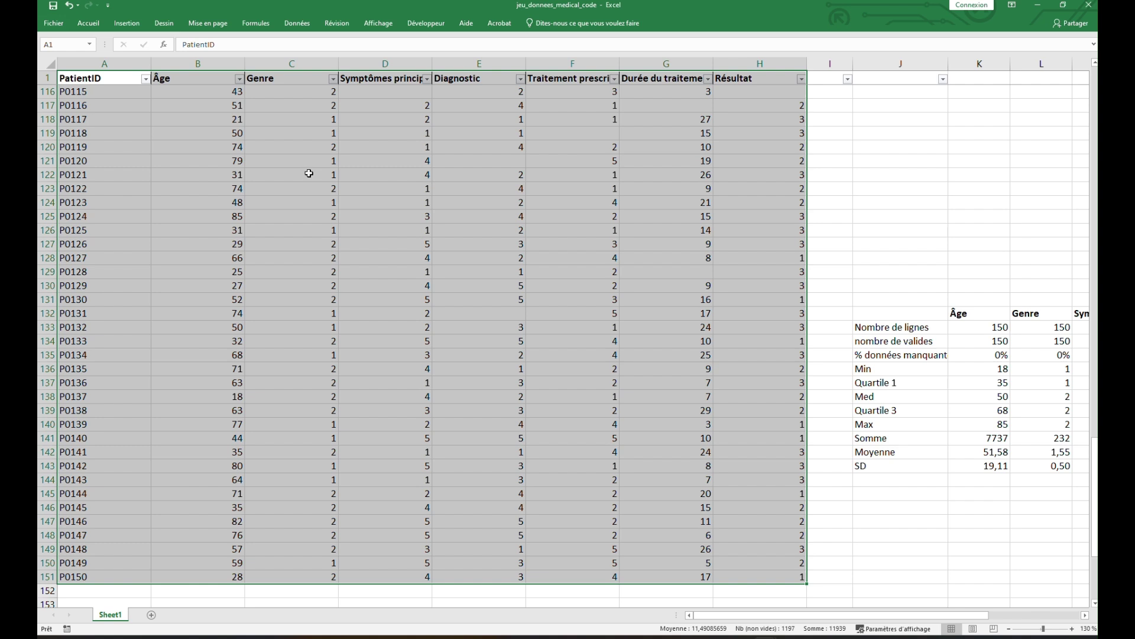
left_click(126, 22)
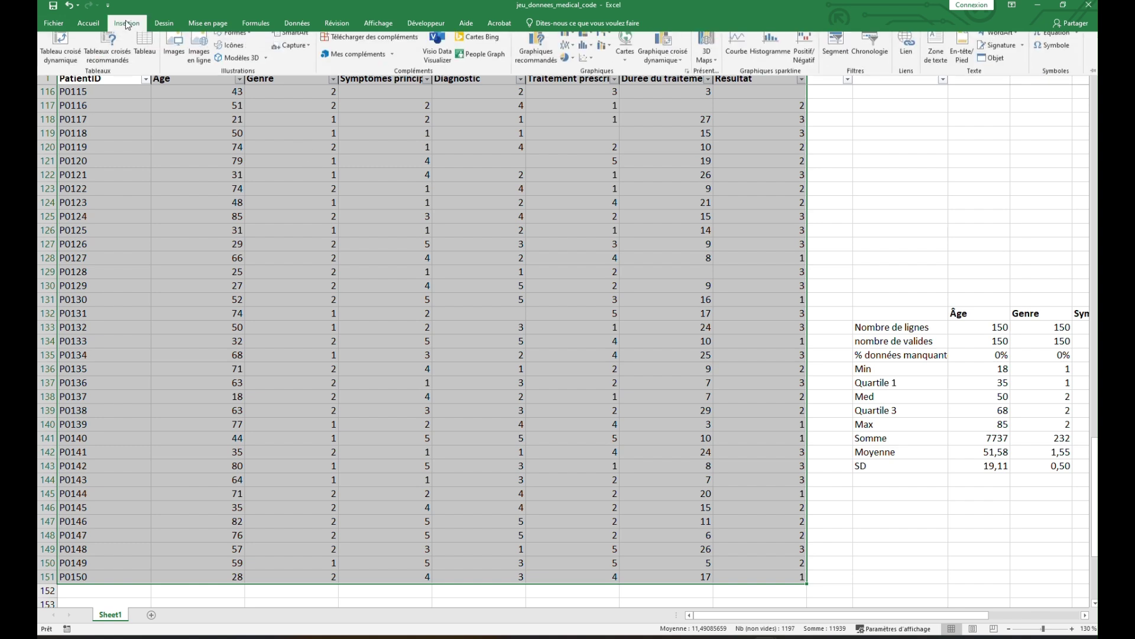
left_click(61, 52)
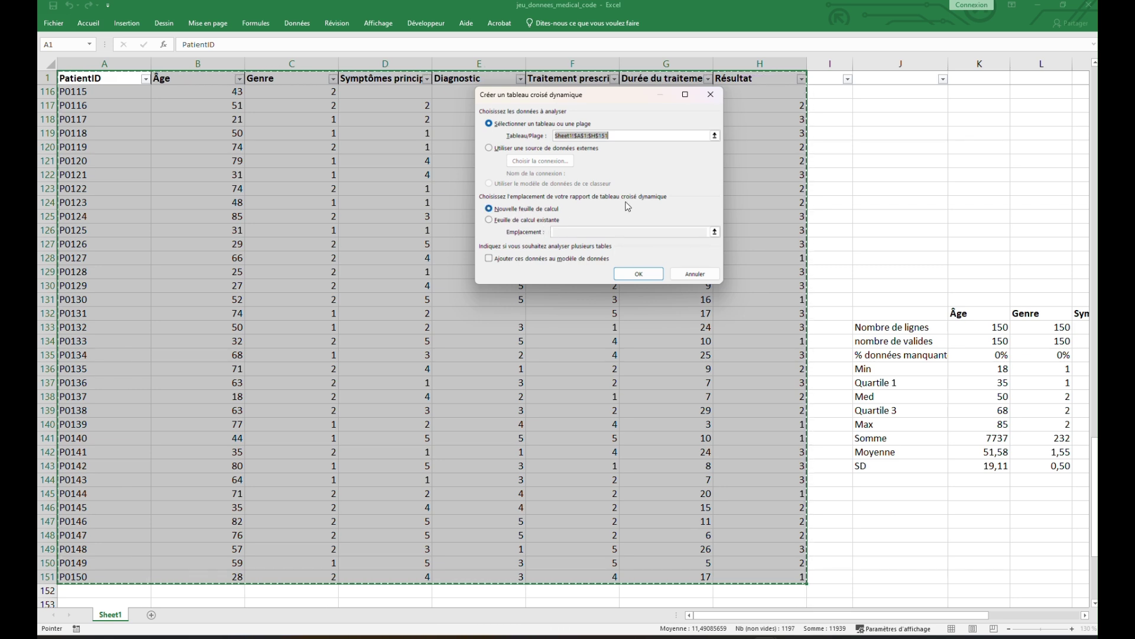
left_click(638, 275)
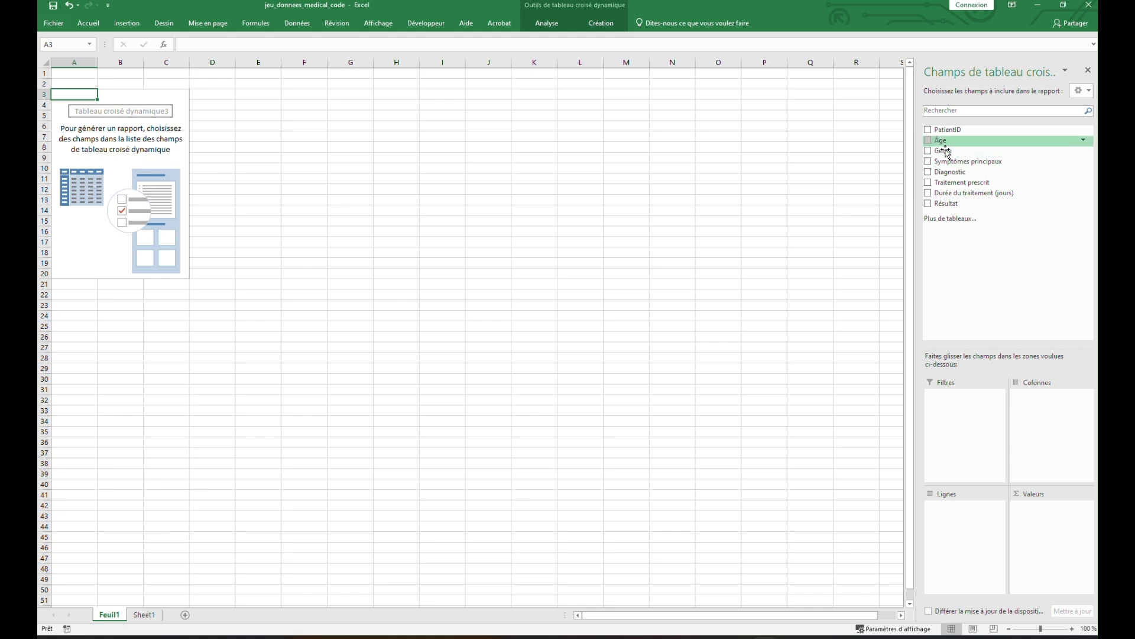
Add the Genre field to both the columns and the values of the pivot table
mouse_move(973, 153)
left_mouse_down()
mouse_move(1041, 366)
mouse_move(972, 292)
mouse_move(953, 151)
left_mouse_up()
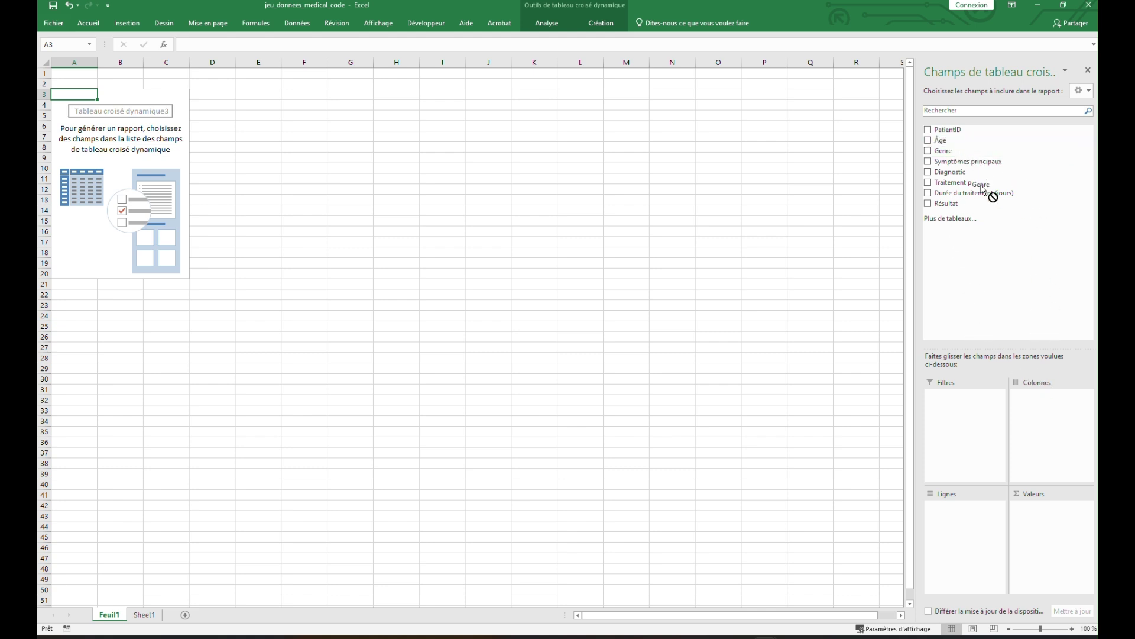
left_click_drag(957, 152, 1043, 439)
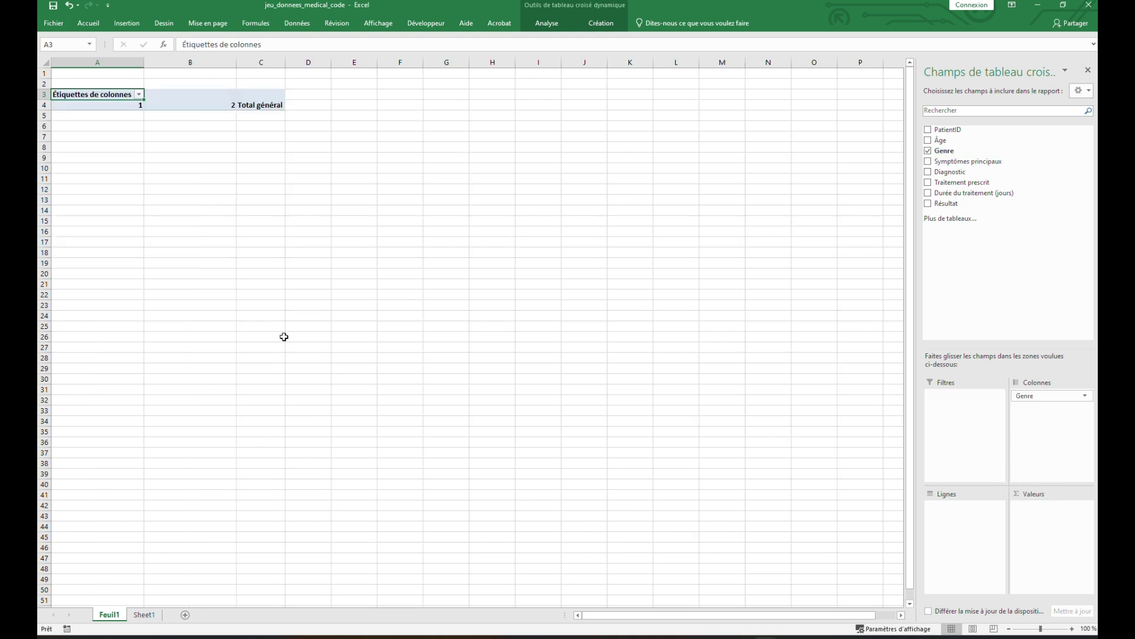
left_click(113, 104)
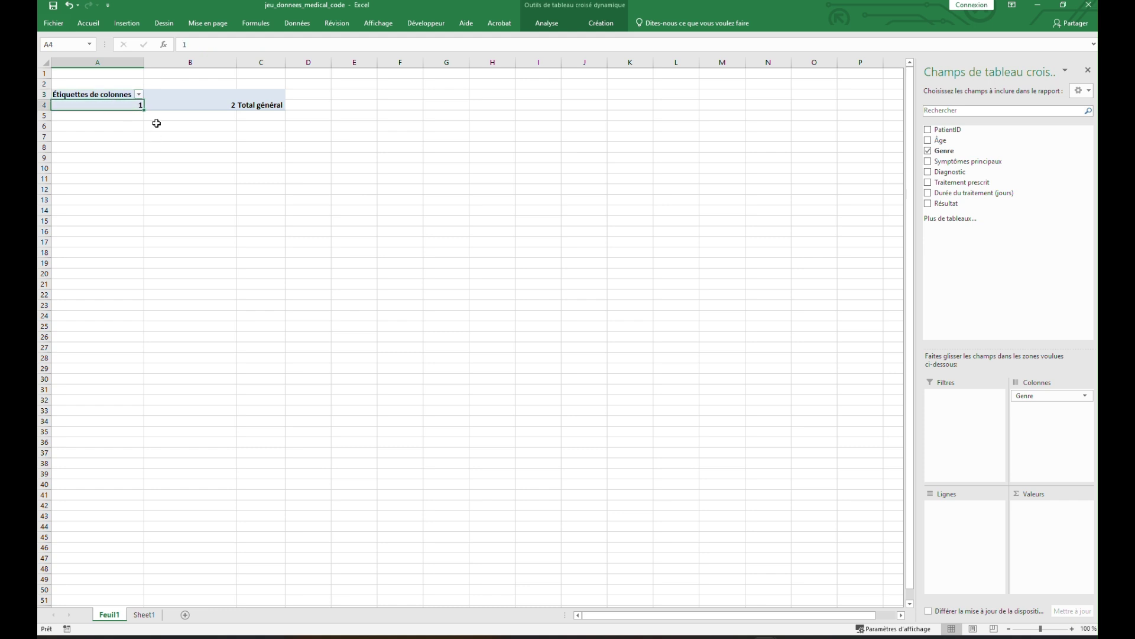
left_click(166, 107)
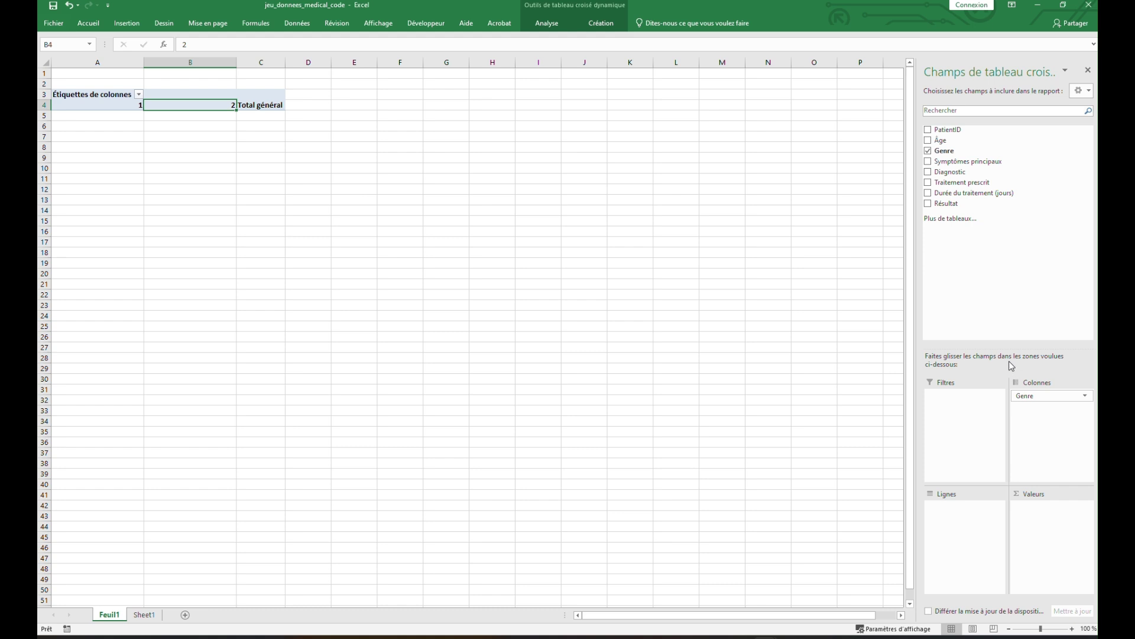
left_click_drag(959, 155, 1047, 517)
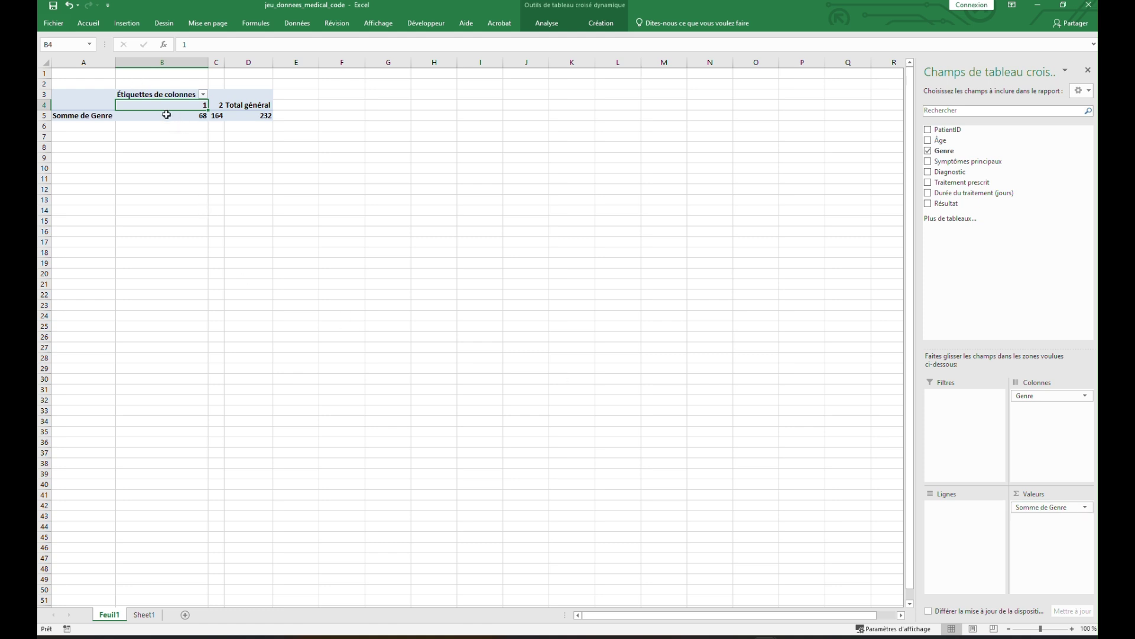
mouse_move(167, 115)
left_click(217, 116)
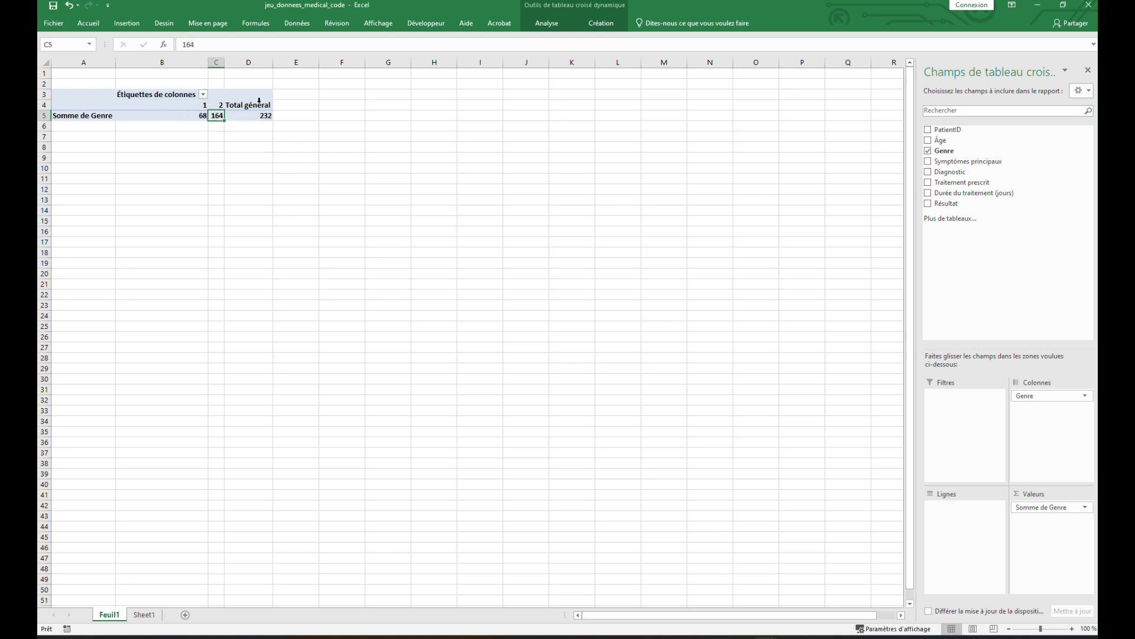
left_click(1084, 508)
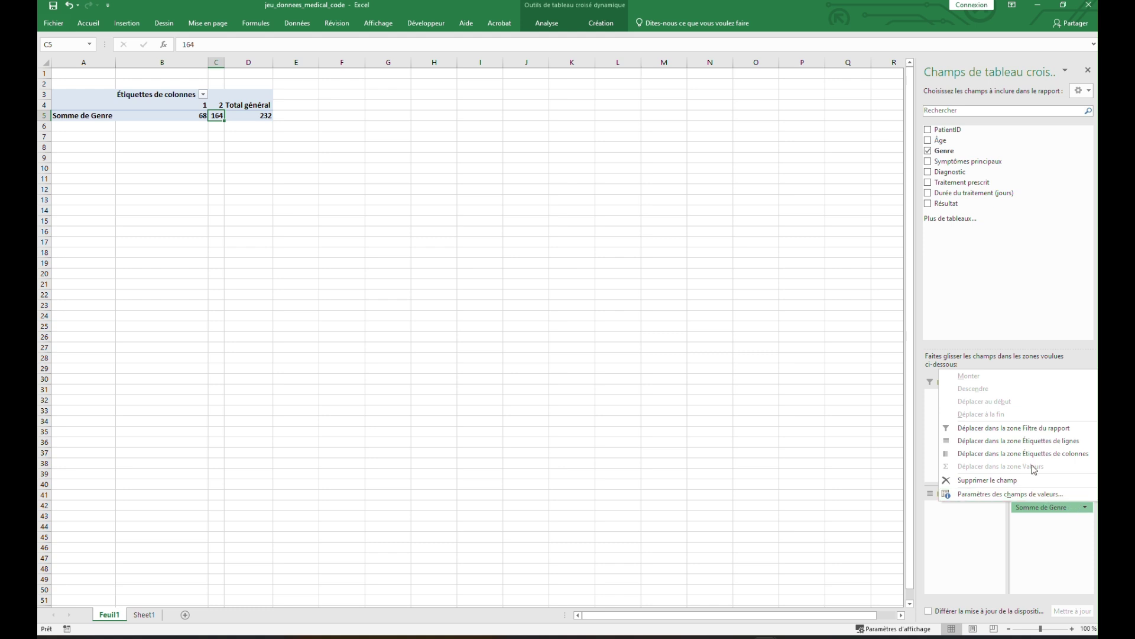
left_click(1036, 495)
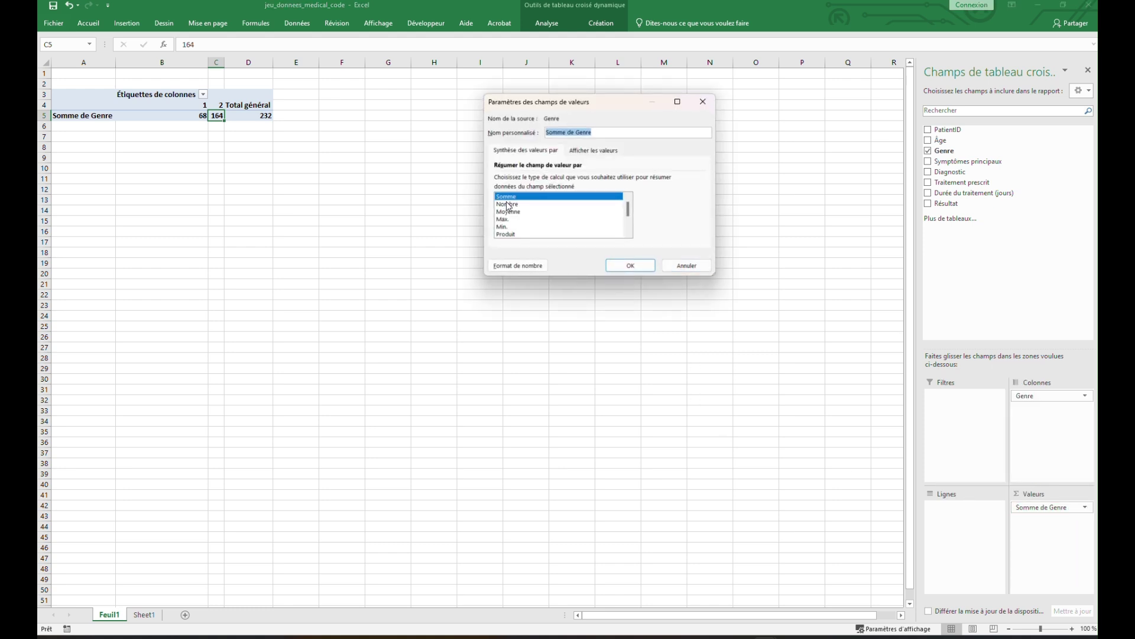
left_click(702, 101)
Summarize the Genre value field by Nombre instead of Somme and widen column C slightly
left_click(1085, 507)
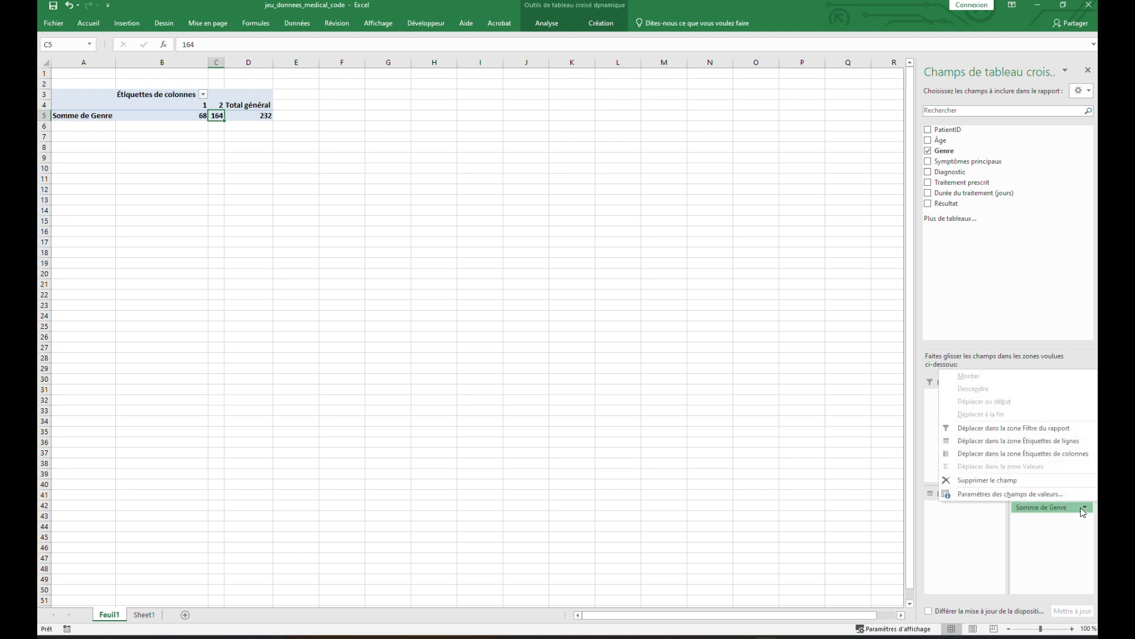
left_click(1017, 495)
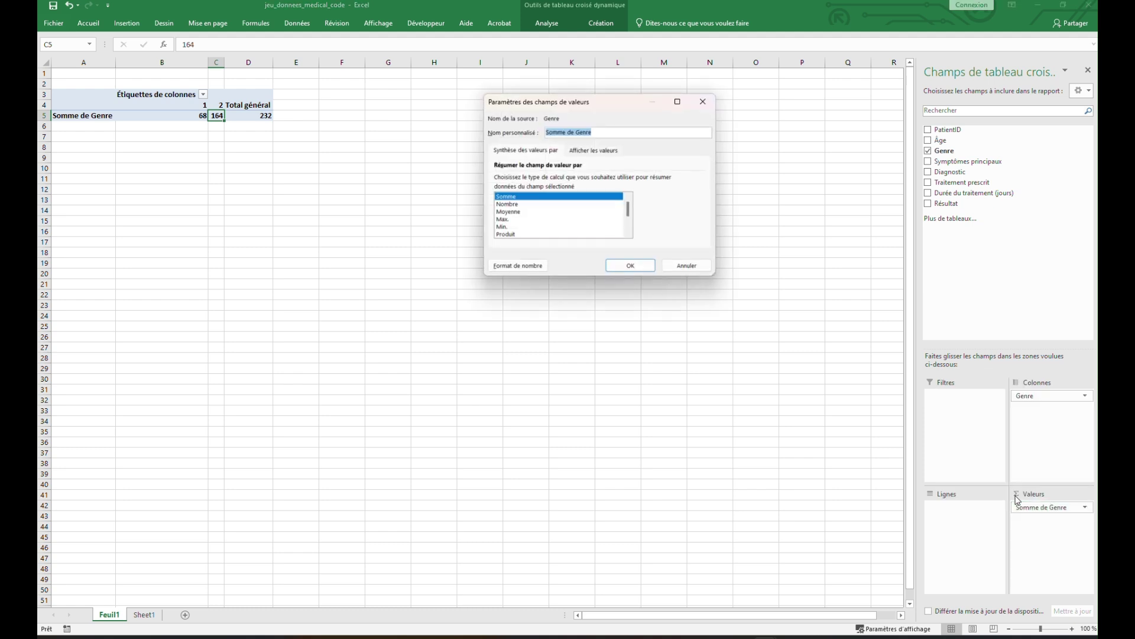
left_click(514, 204)
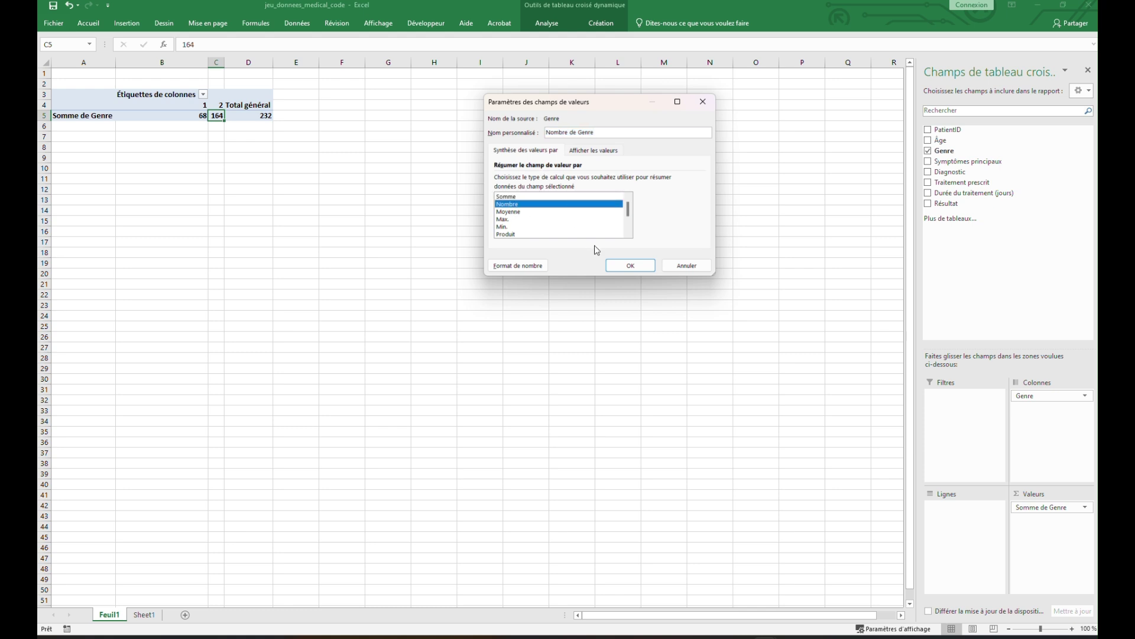
left_click(629, 266)
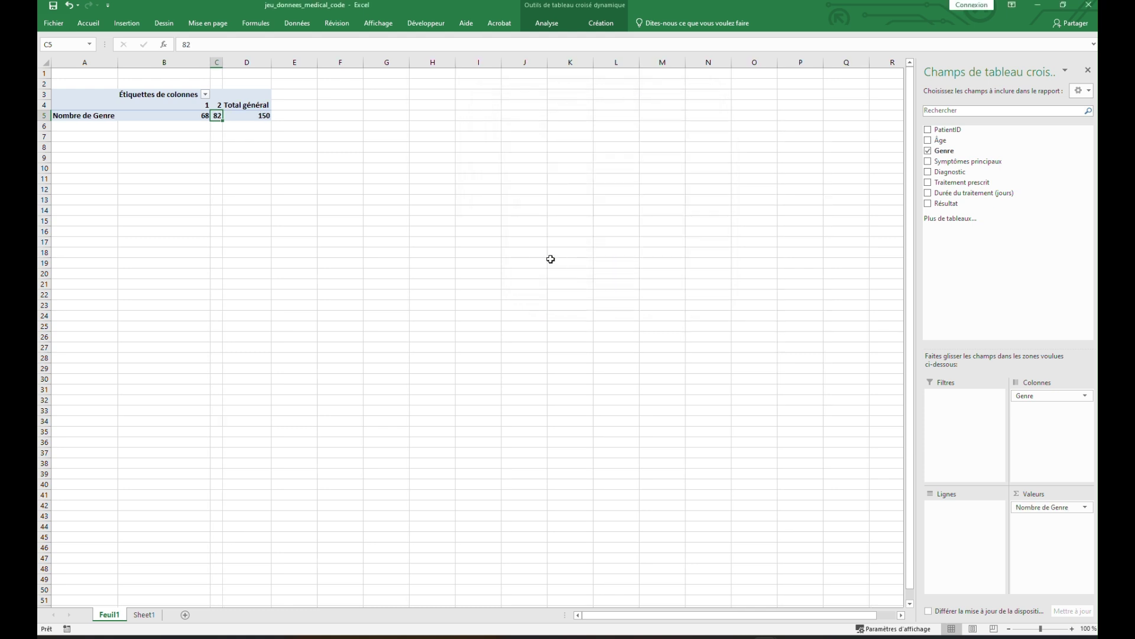
left_click(191, 113)
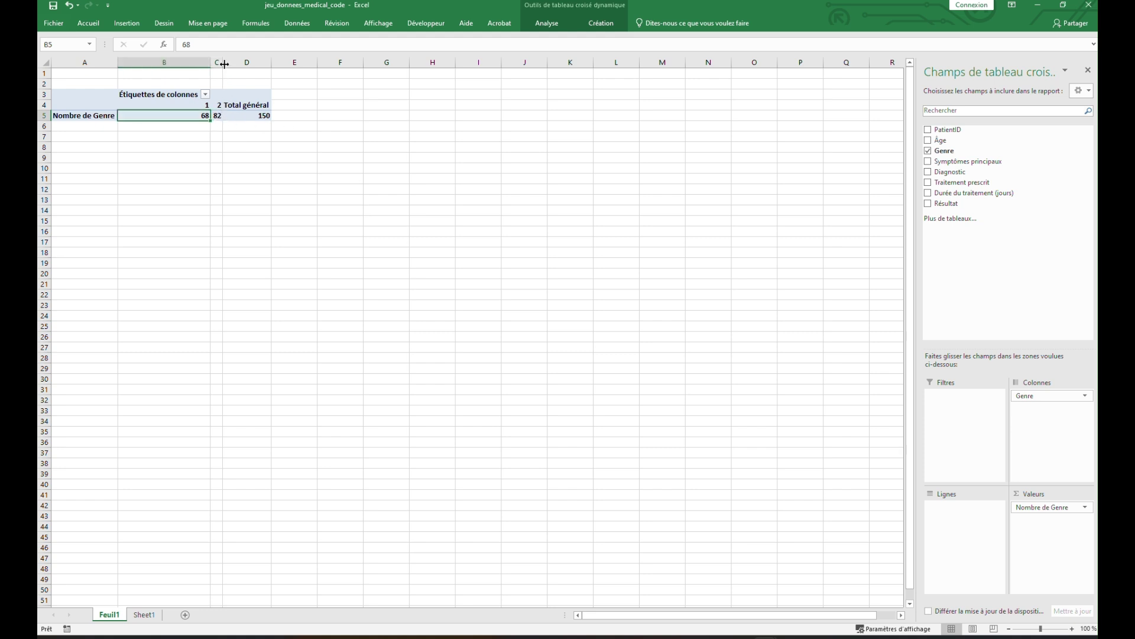
left_click_drag(224, 61, 241, 61)
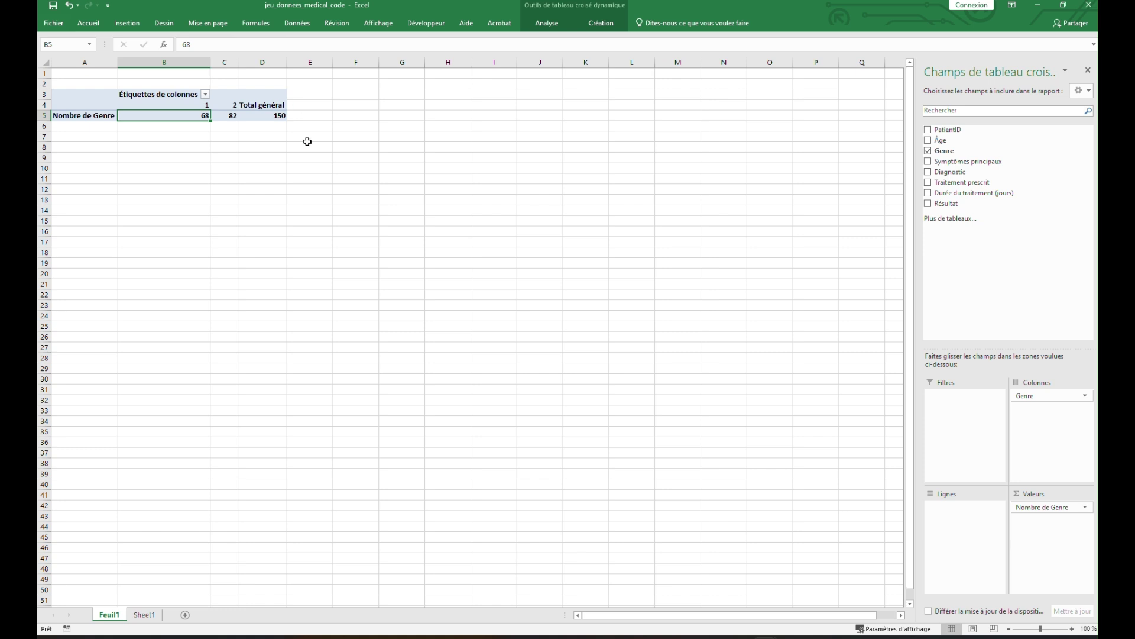
left_click(1044, 507)
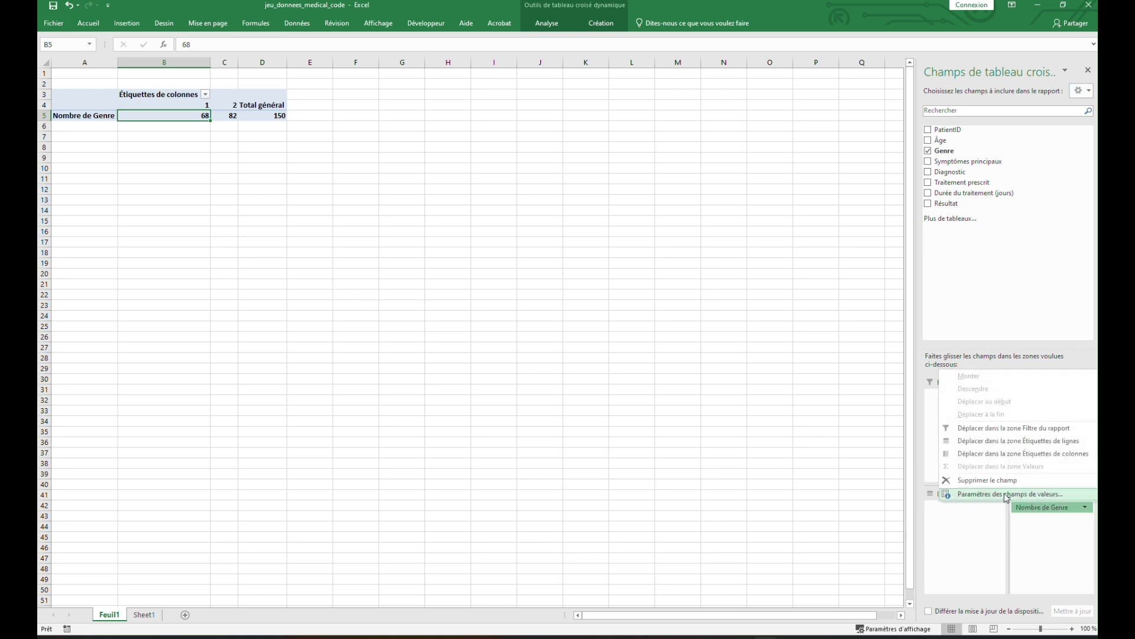
left_click(815, 421)
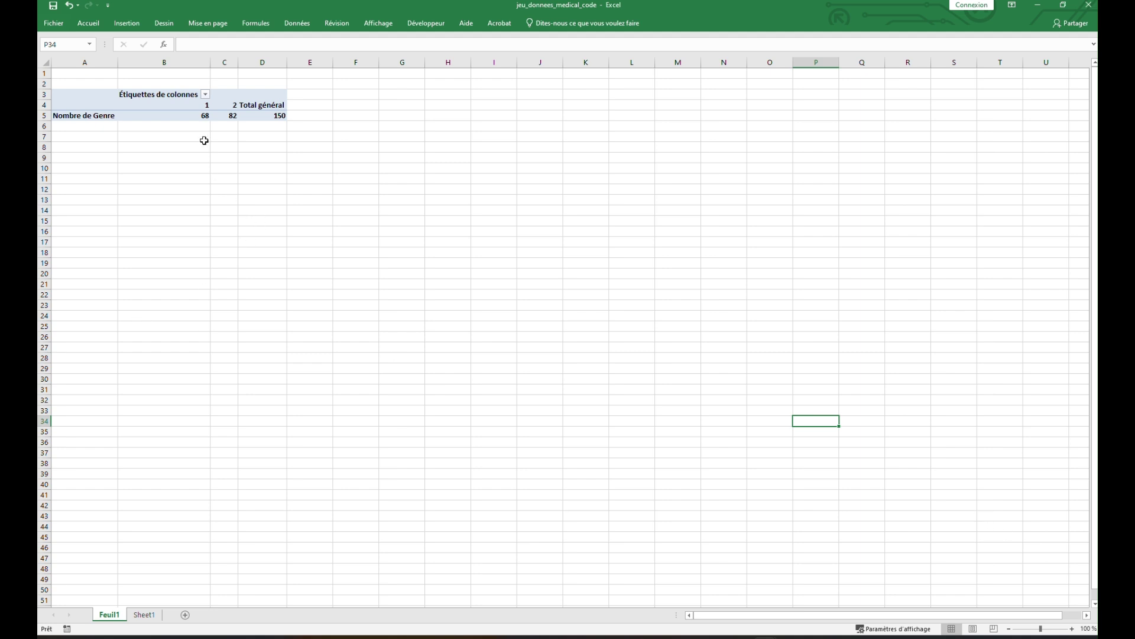
left_click_drag(181, 105, 178, 115)
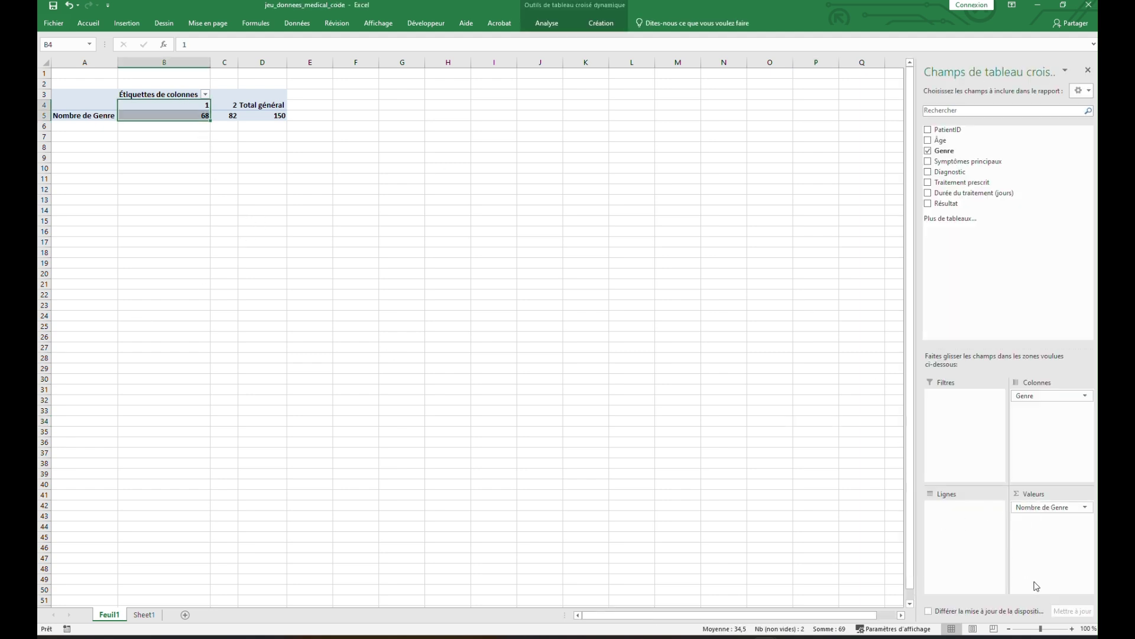
Add Genre to the pivot table values a second time, summarized by Nombre and shown as % du total général
left_click_drag(960, 152, 1045, 525)
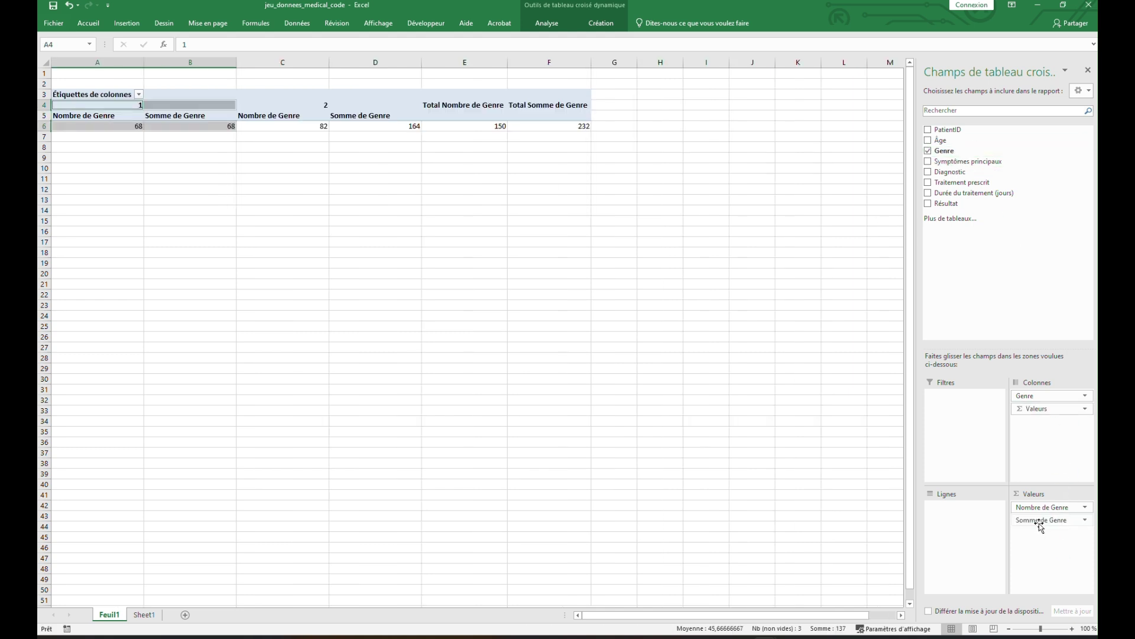
left_click(1066, 526)
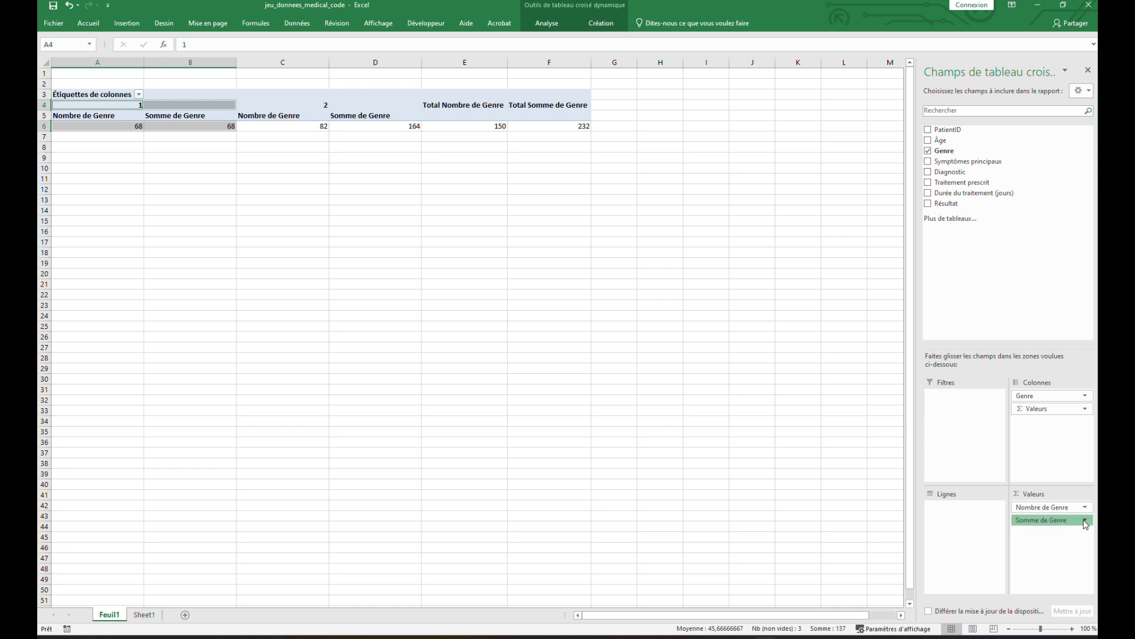
left_click(1032, 507)
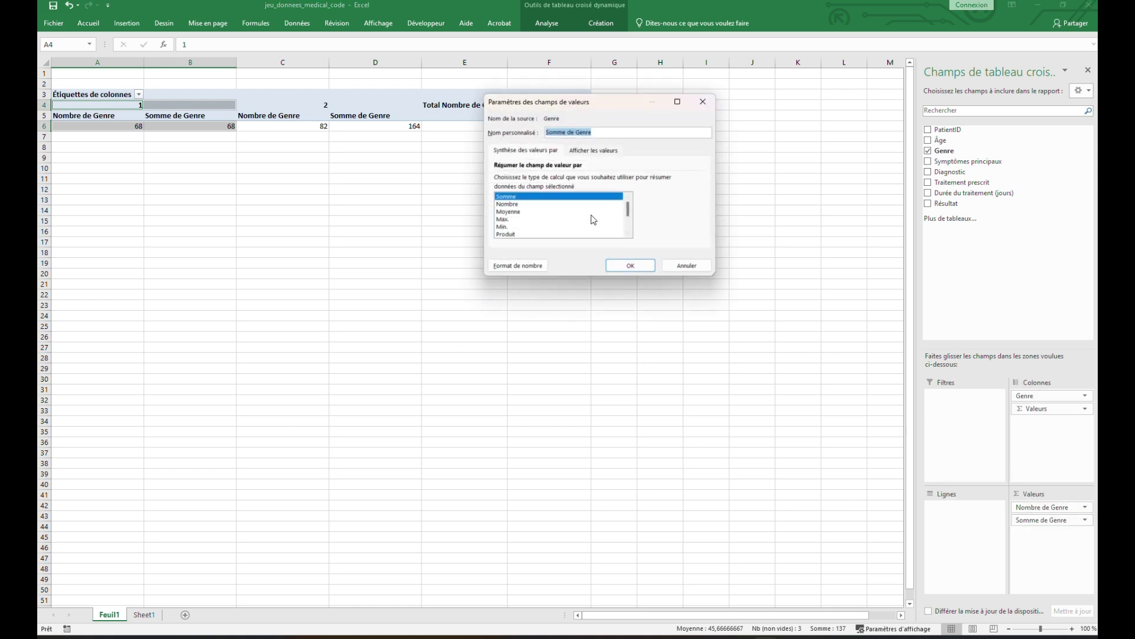
left_click(509, 204)
left_click(599, 150)
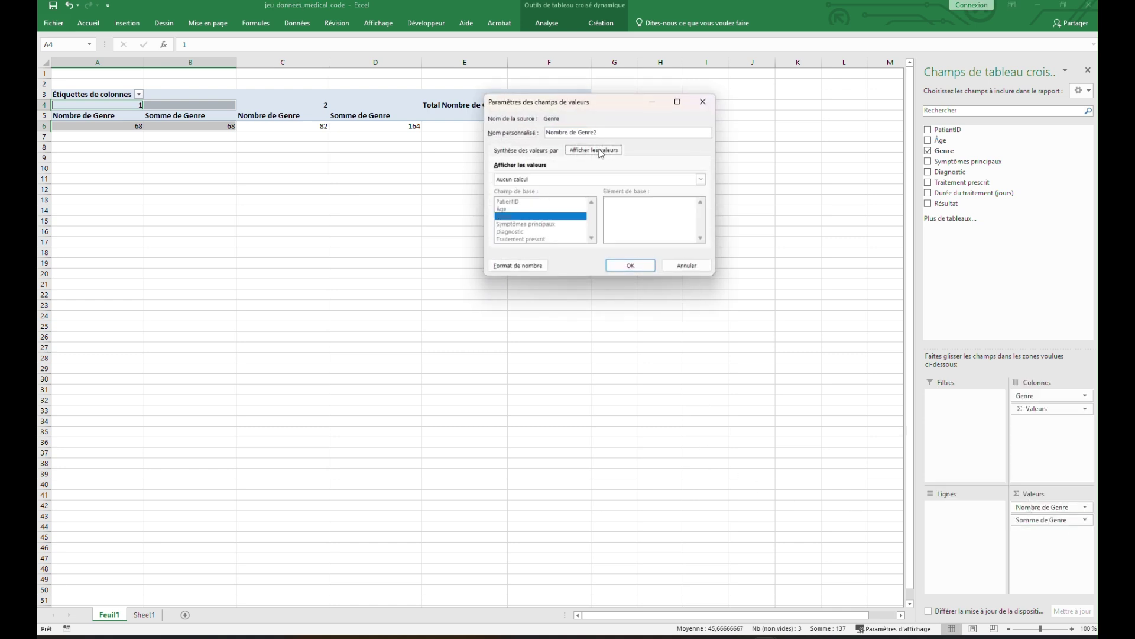
left_click(562, 180)
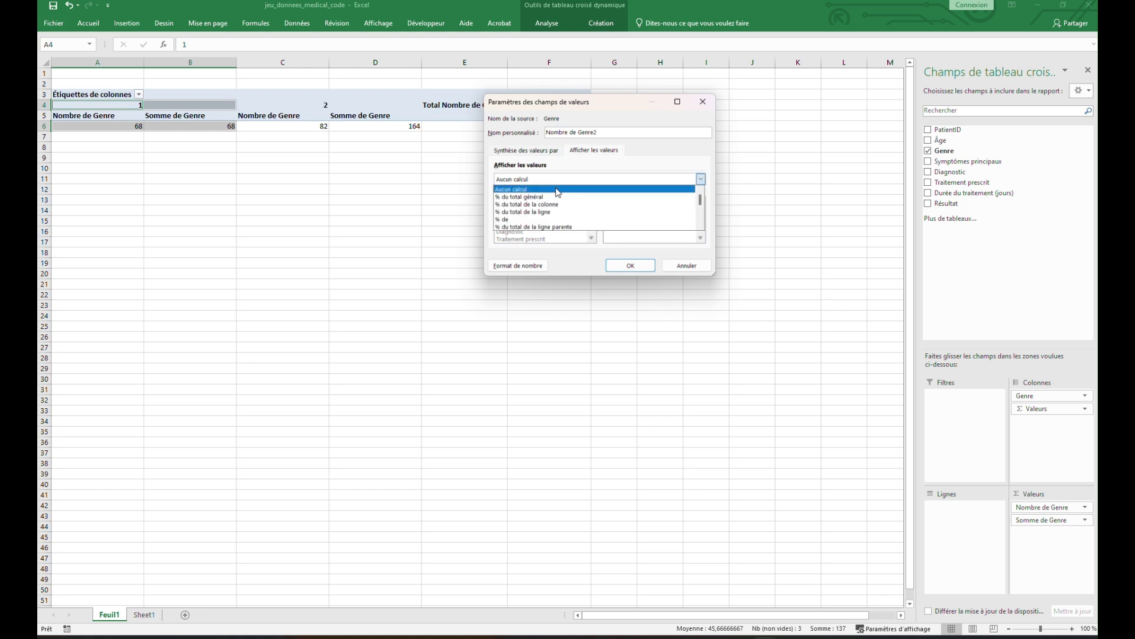
left_click(545, 200)
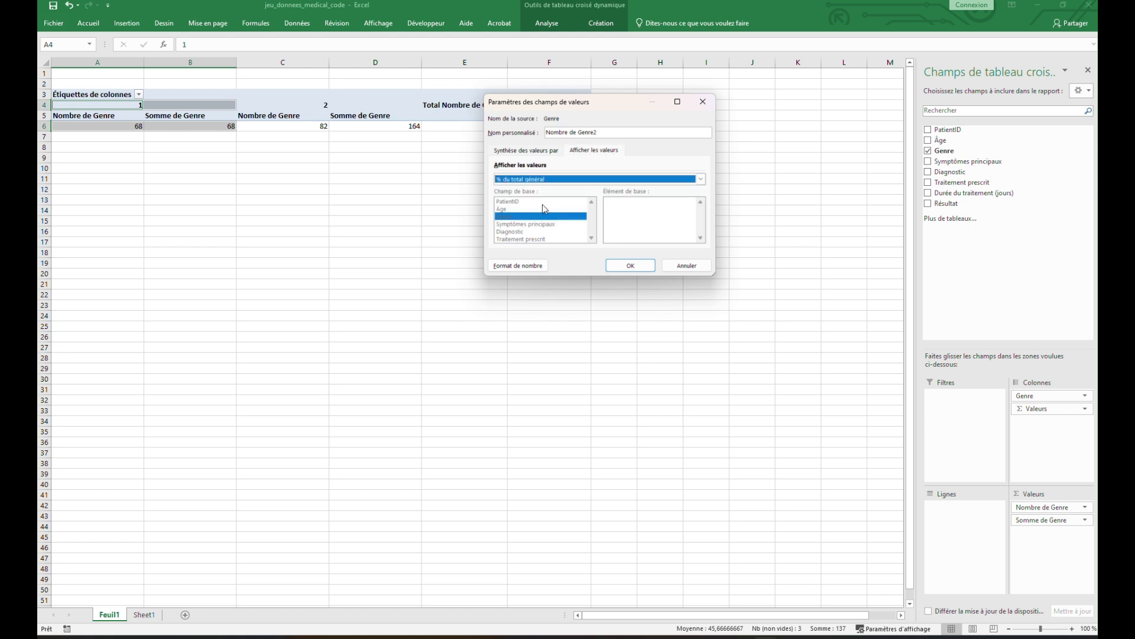
left_click(523, 151)
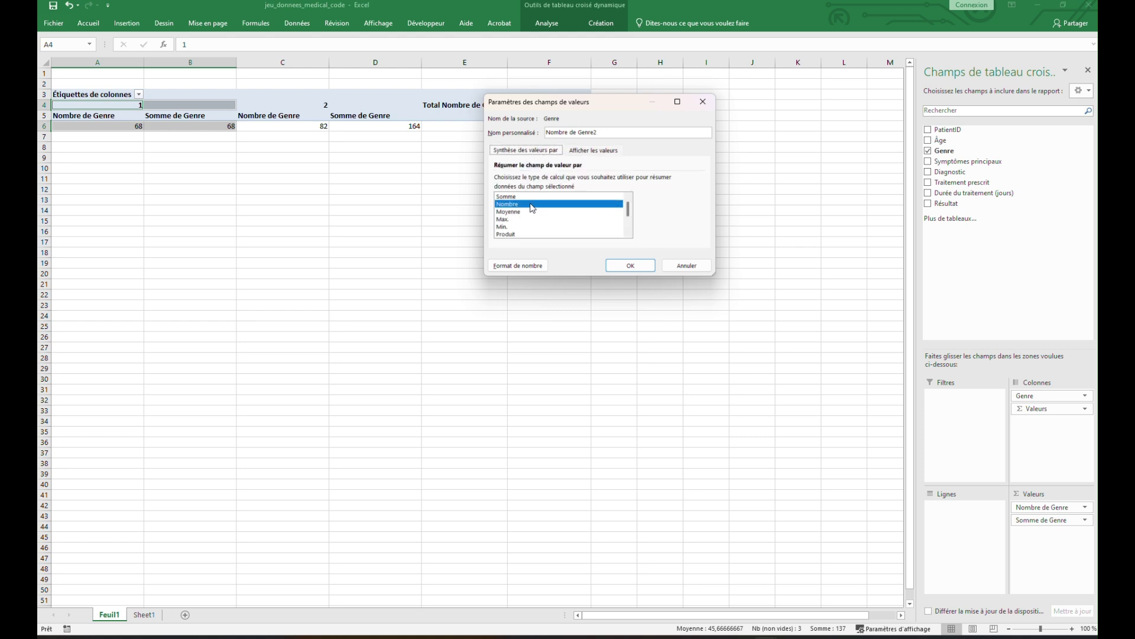
left_click(587, 155)
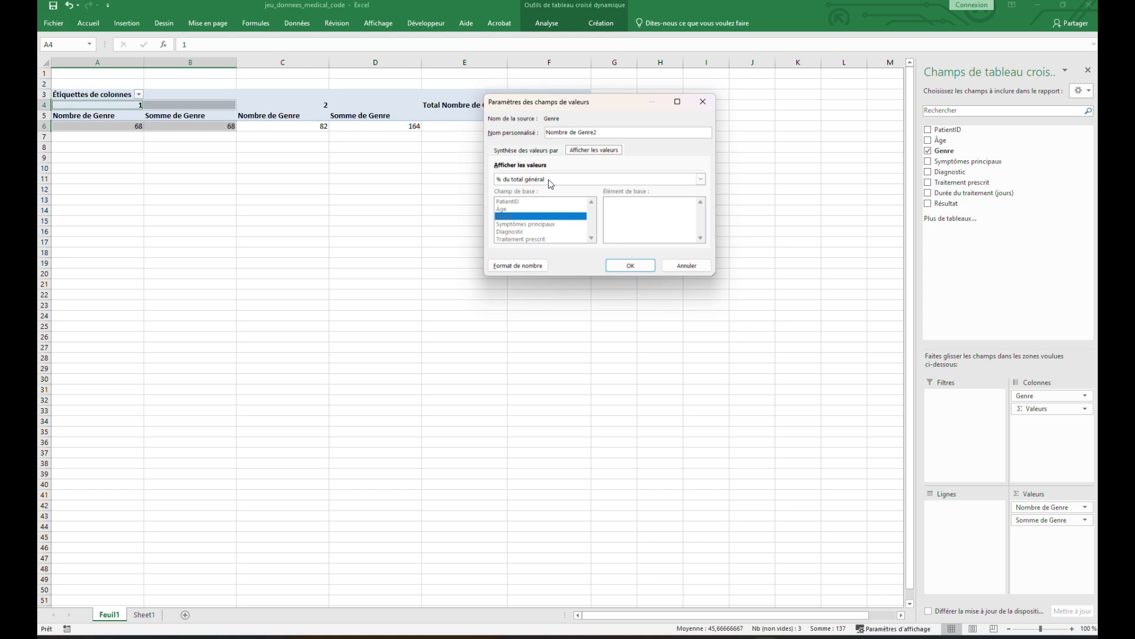
left_click(640, 263)
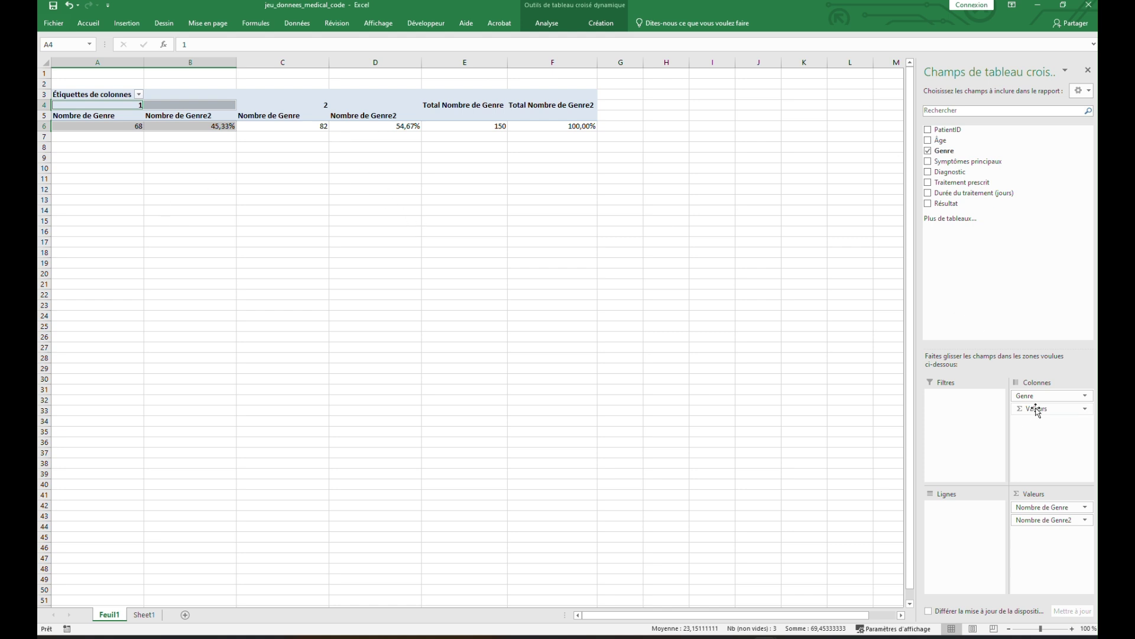
Move the Valeurs field from columns to rows and check the count and percentage for Genre category 1
left_click_drag(1036, 409, 961, 510)
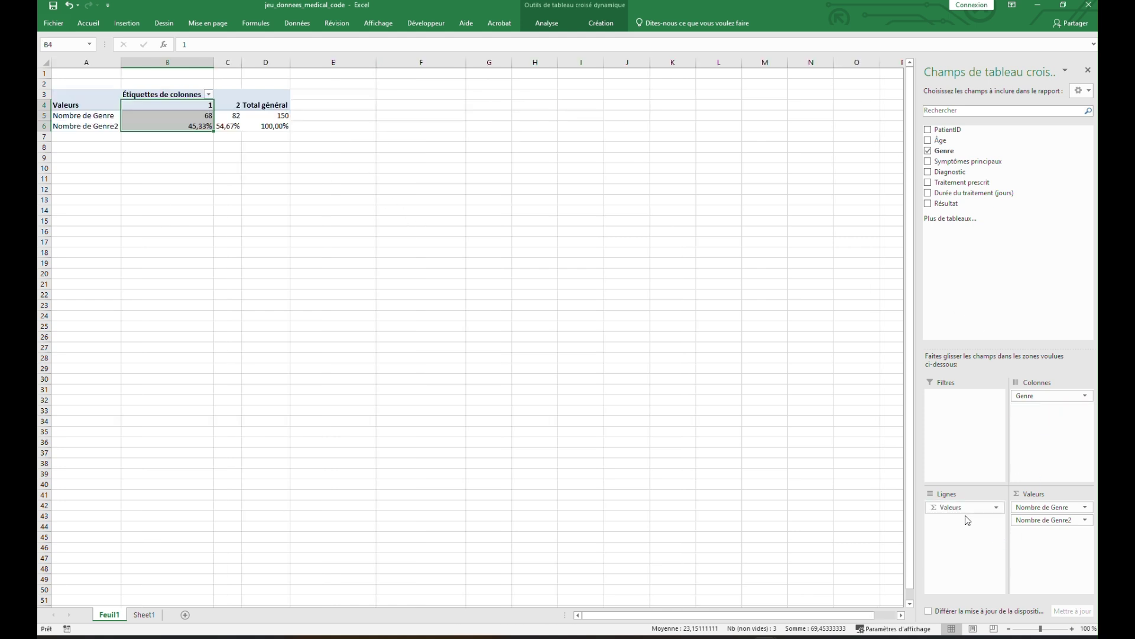
left_click(169, 116)
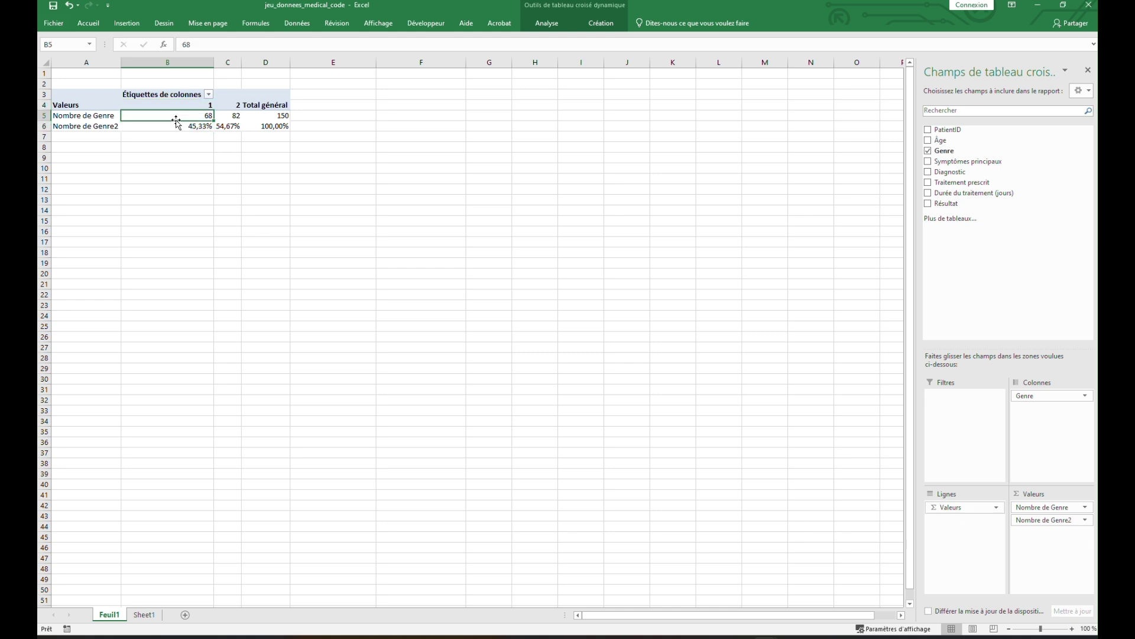
left_click(166, 126)
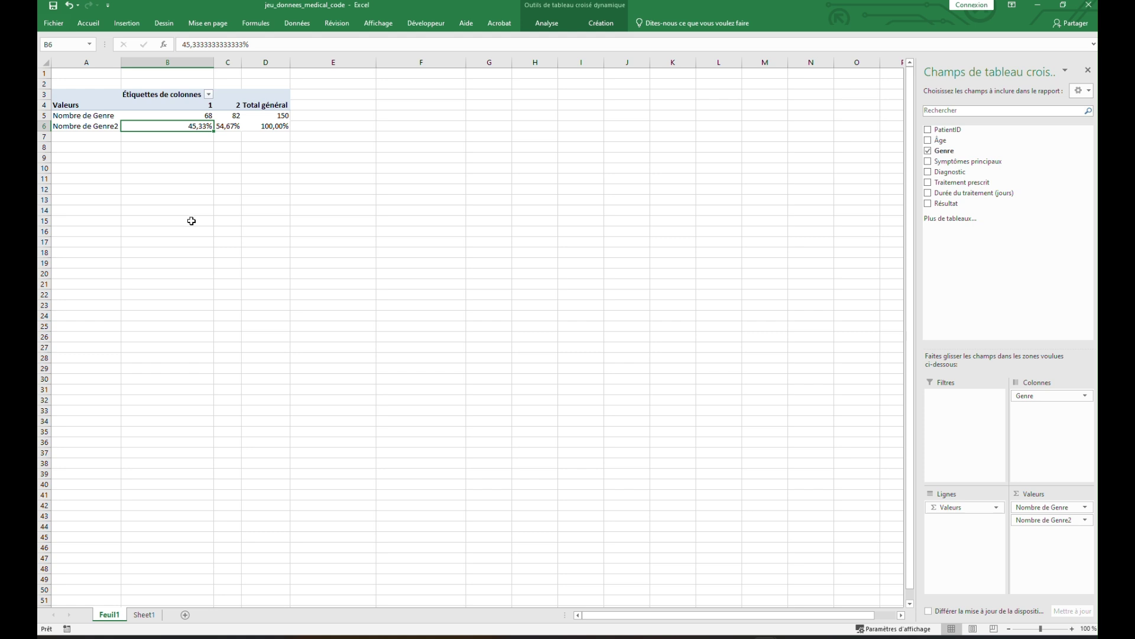
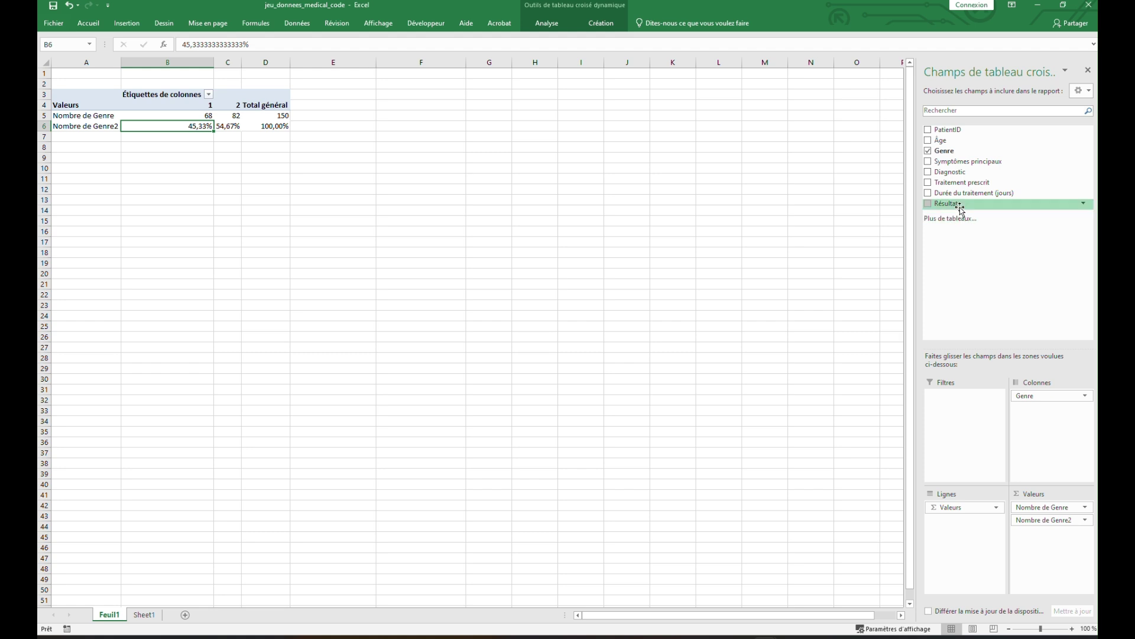
Clear the value fields and cross the two variables, with Genre in the rows and Résultat in the columns
left_click_drag(962, 207, 978, 243)
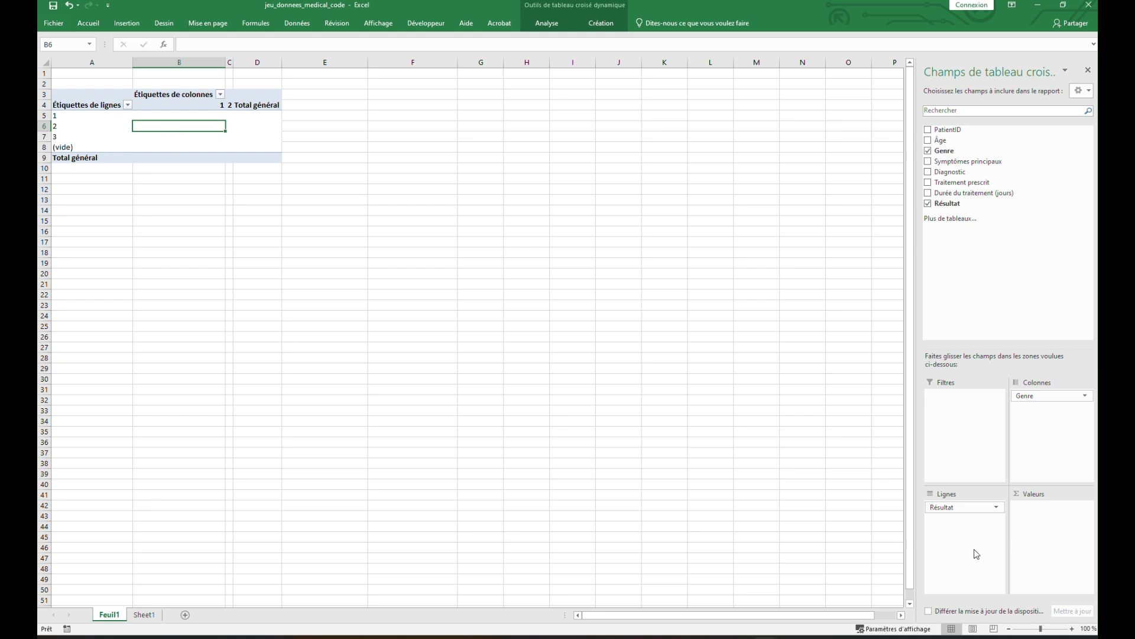
left_click(65, 115)
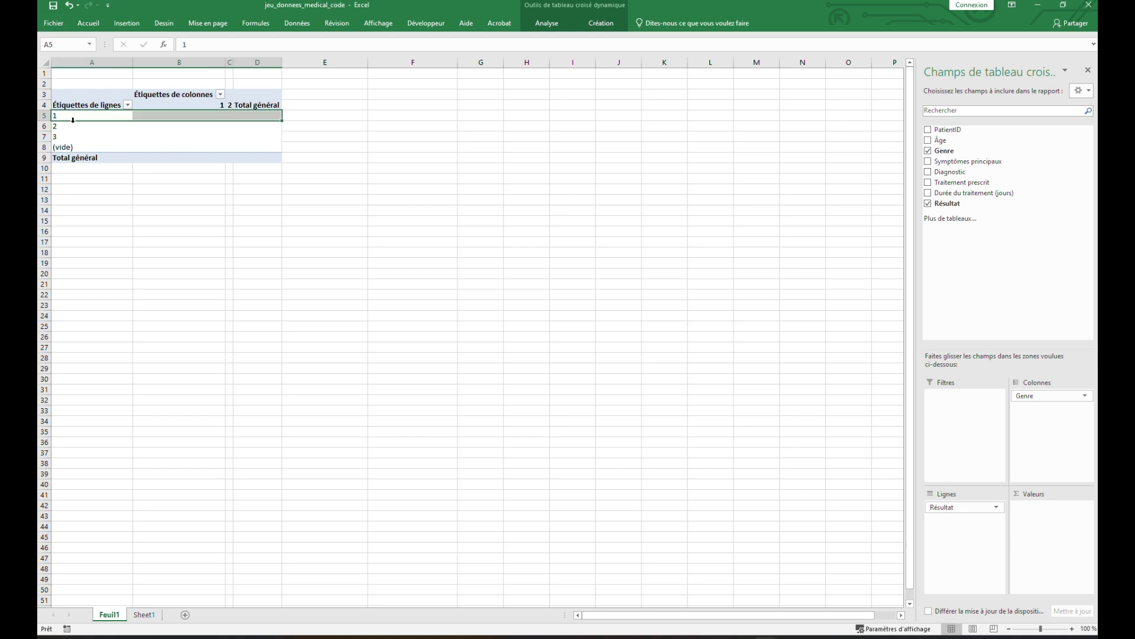
left_click(70, 123)
left_click_drag(947, 506, 962, 528)
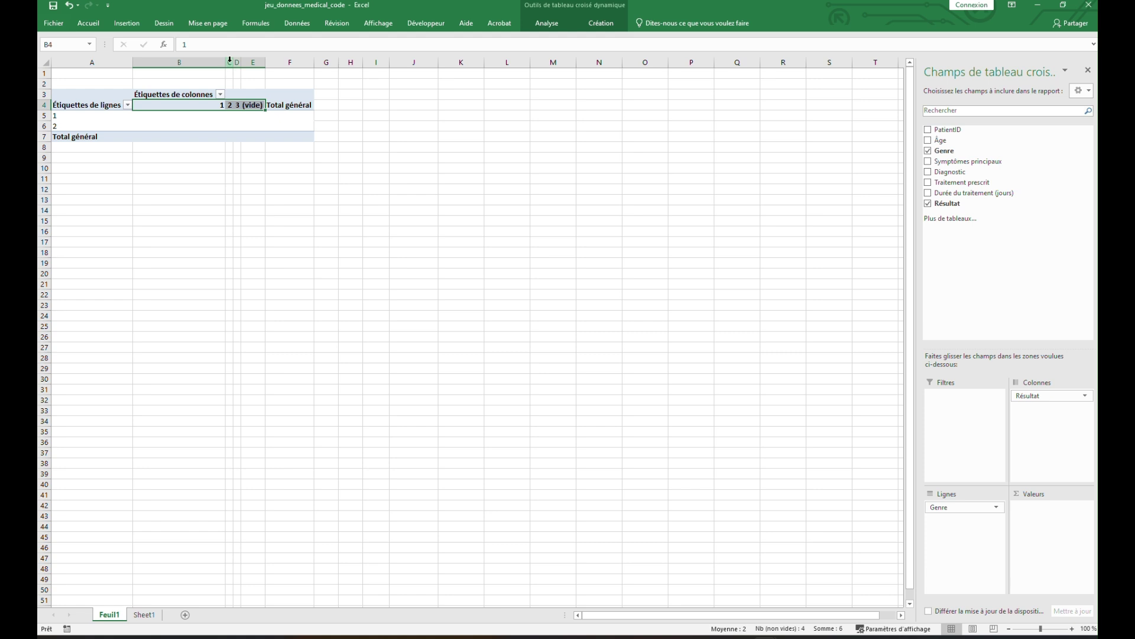
Widen columns C, D and E of the pivot table
left_click_drag(229, 62, 272, 62)
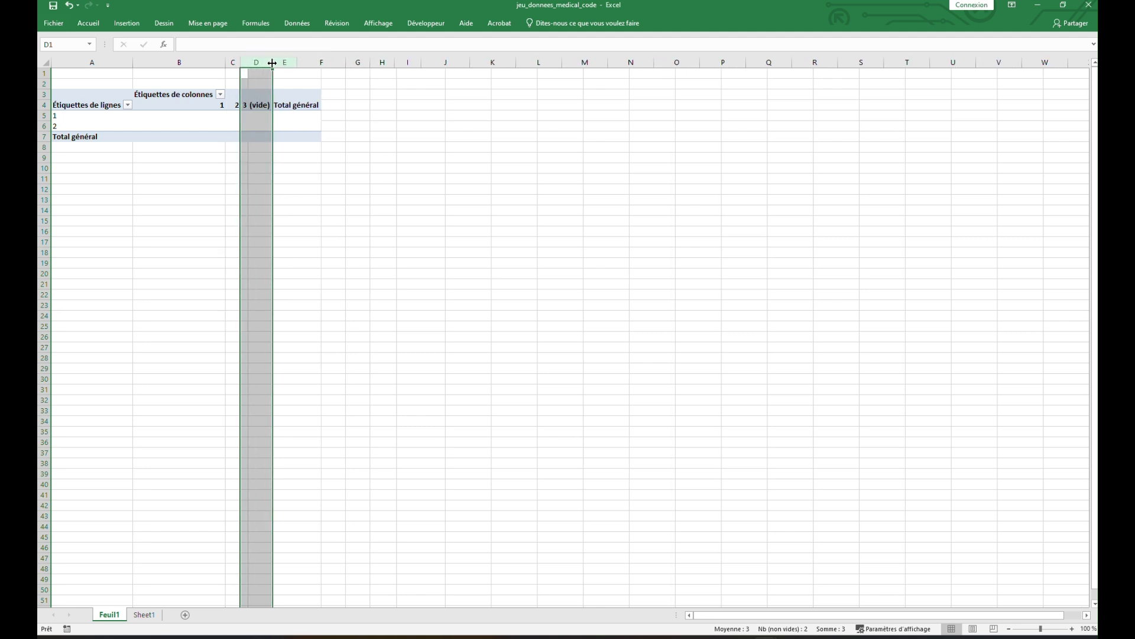
left_click(239, 147)
left_click_drag(241, 62, 258, 63)
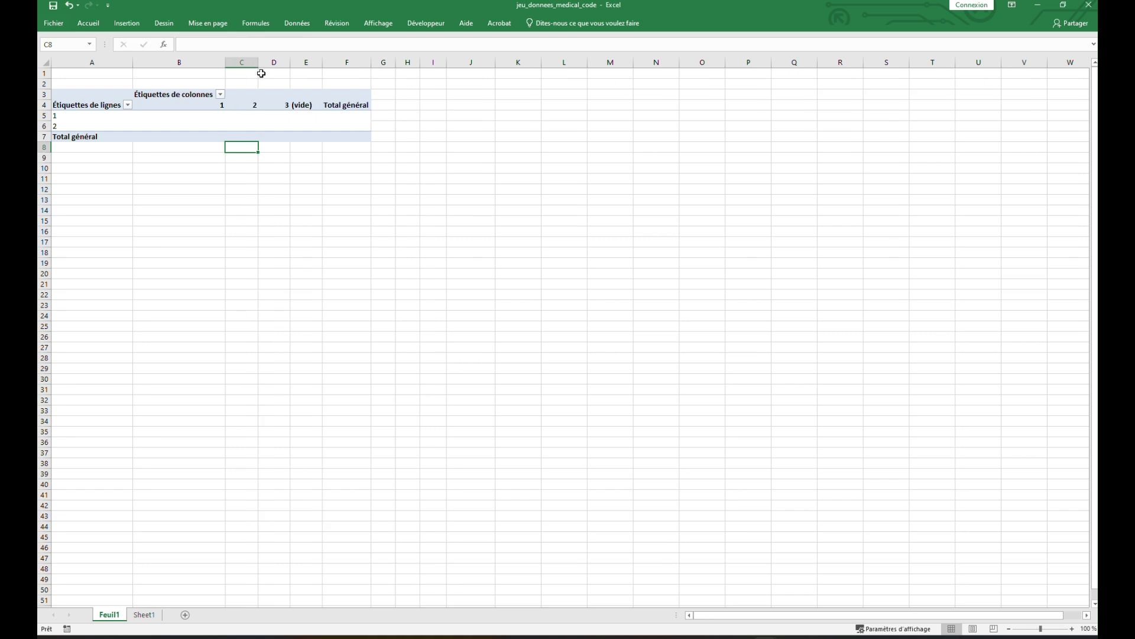
left_click(261, 96)
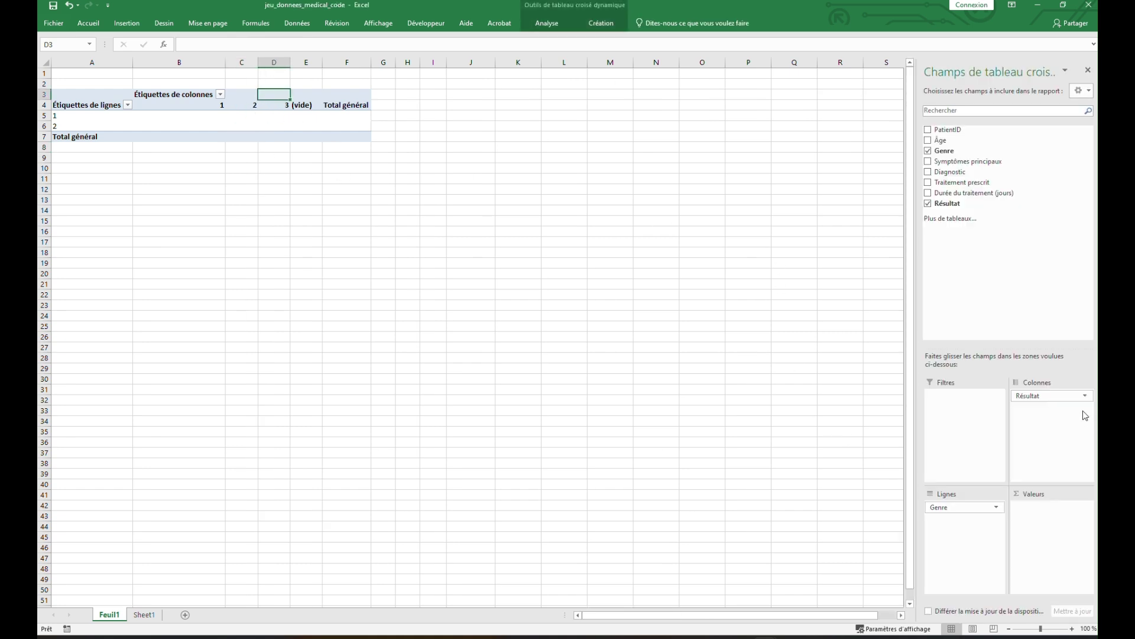
Add Genre to the values of the Genre by Résultat table and summarize it by Nombre
left_click_drag(941, 151, 1036, 534)
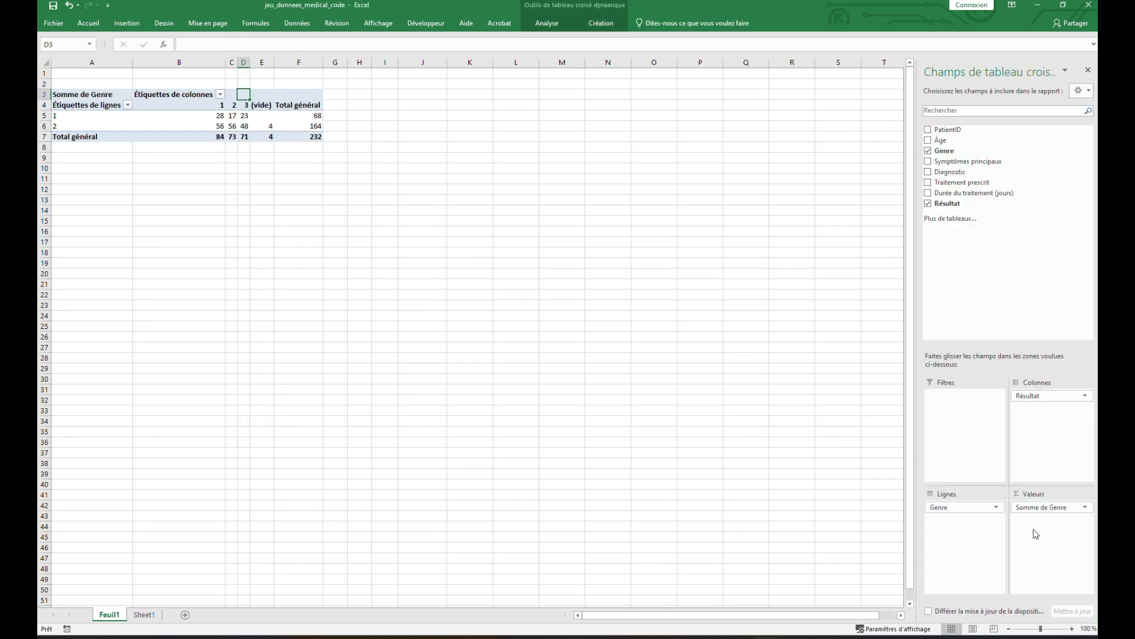
left_click(1085, 507)
left_click(983, 496)
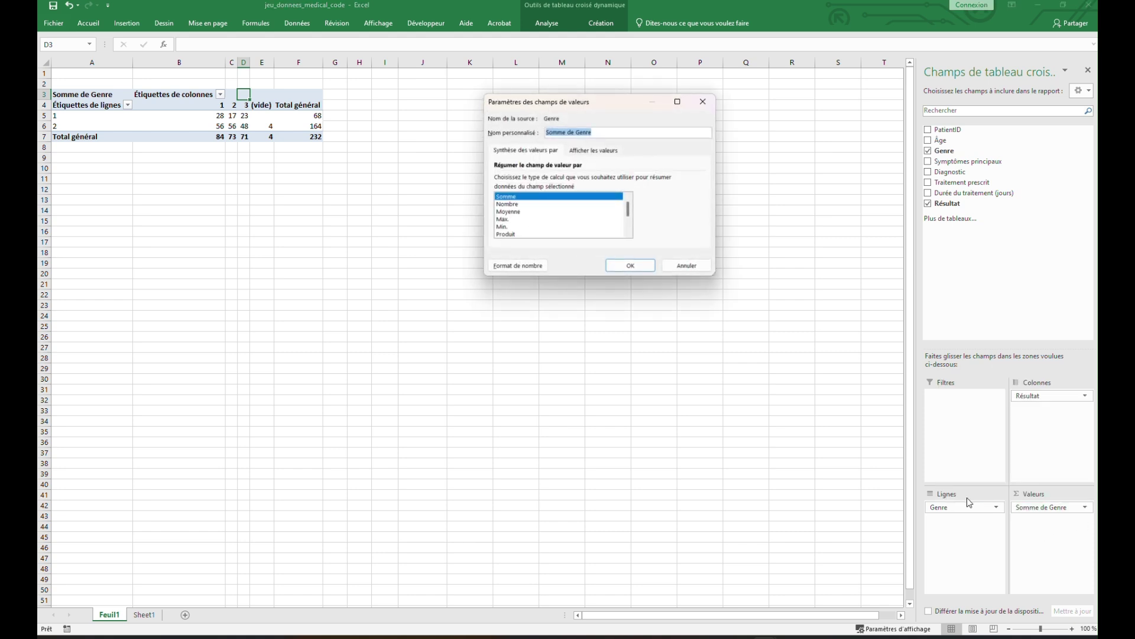
left_click(537, 204)
left_click(627, 267)
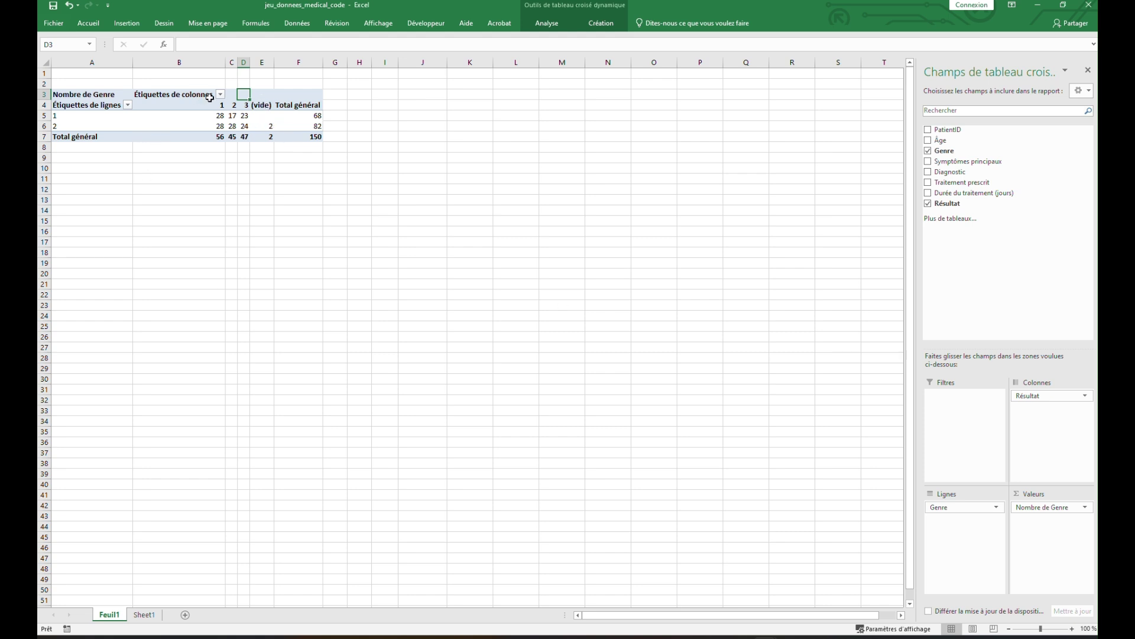
Filter the (vide) category out of the Résultat column labels and widen columns C and D
left_click(265, 106)
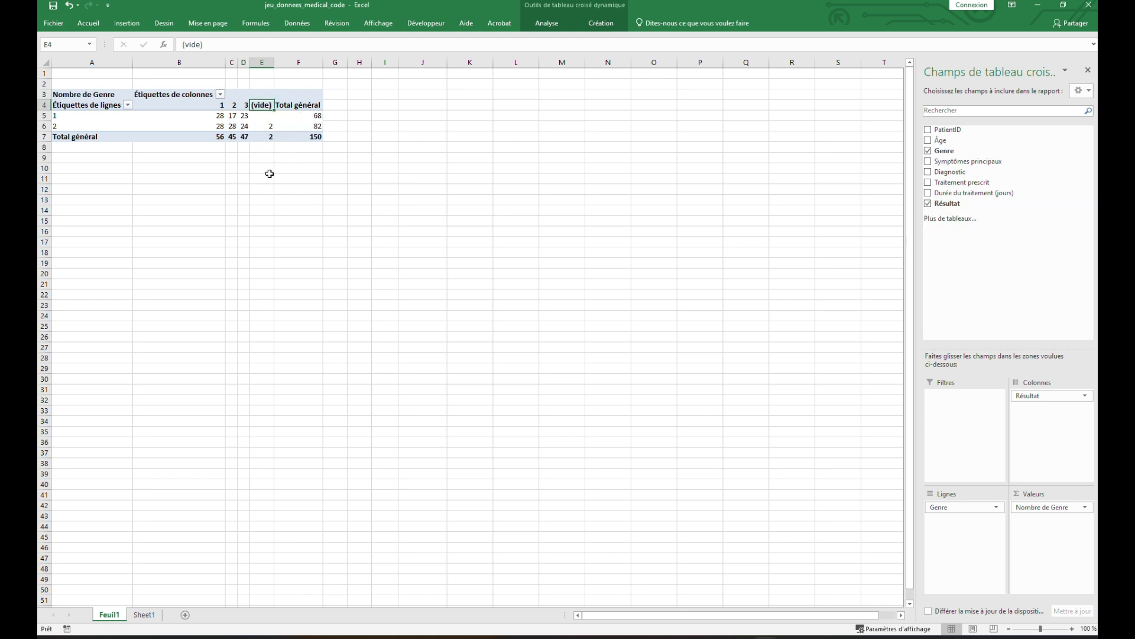
left_click(222, 96)
left_click(109, 237)
left_click(153, 352)
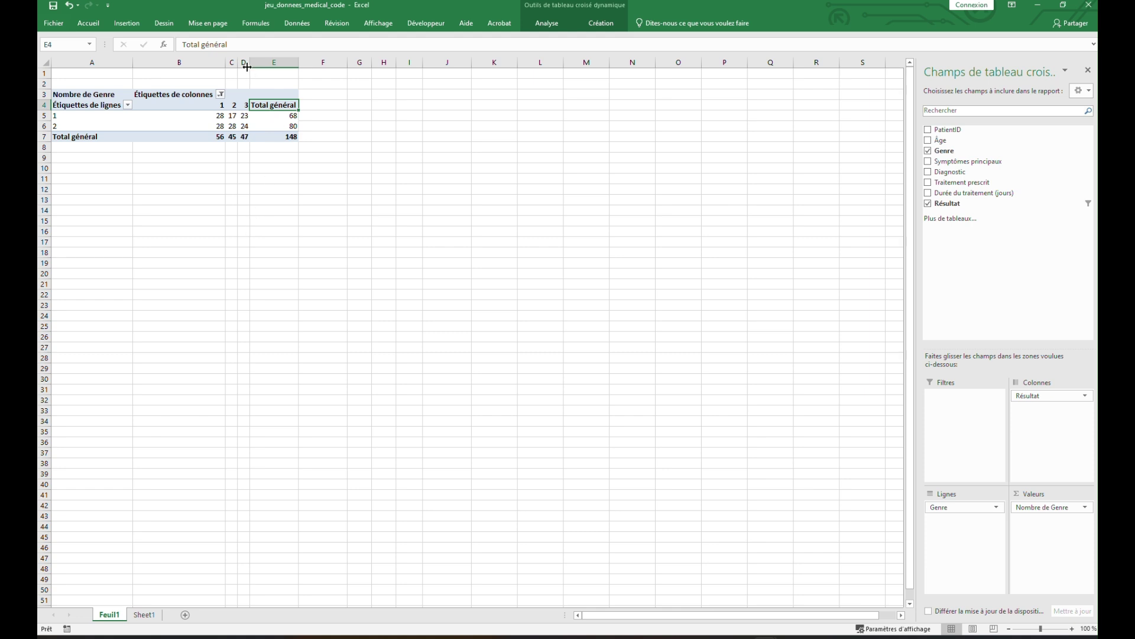
mouse_move(248, 62)
left_mouse_down()
mouse_move(268, 63)
mouse_move(249, 63)
left_mouse_up()
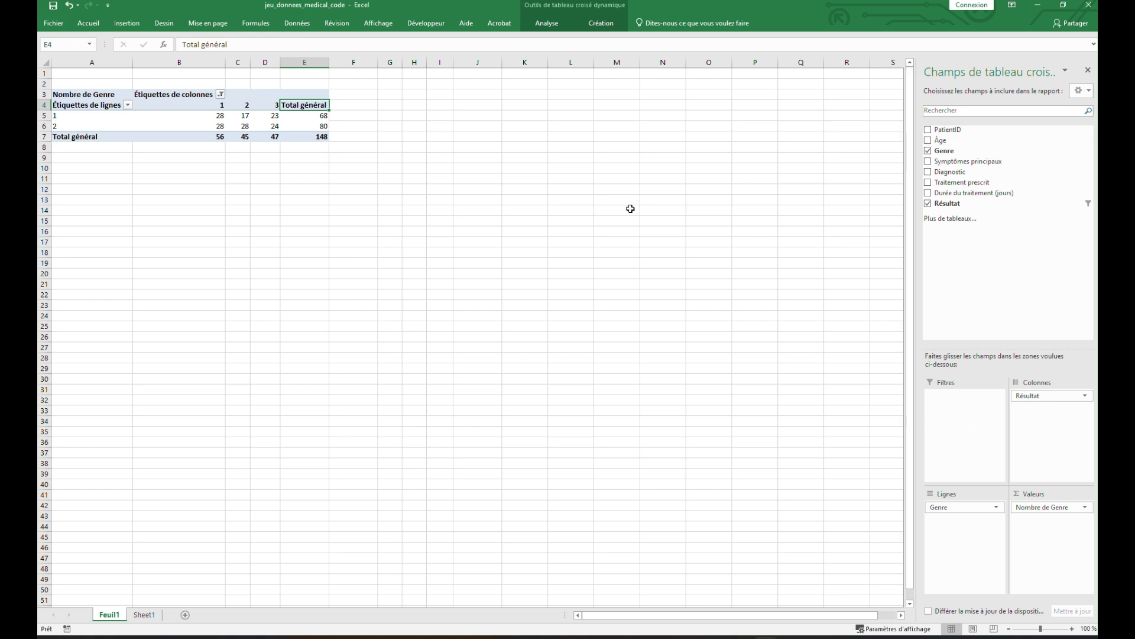
Add a second Genre value field to the cross table, summarized by Nombre and shown as % du total de la ligne
left_click_drag(956, 152, 1030, 529)
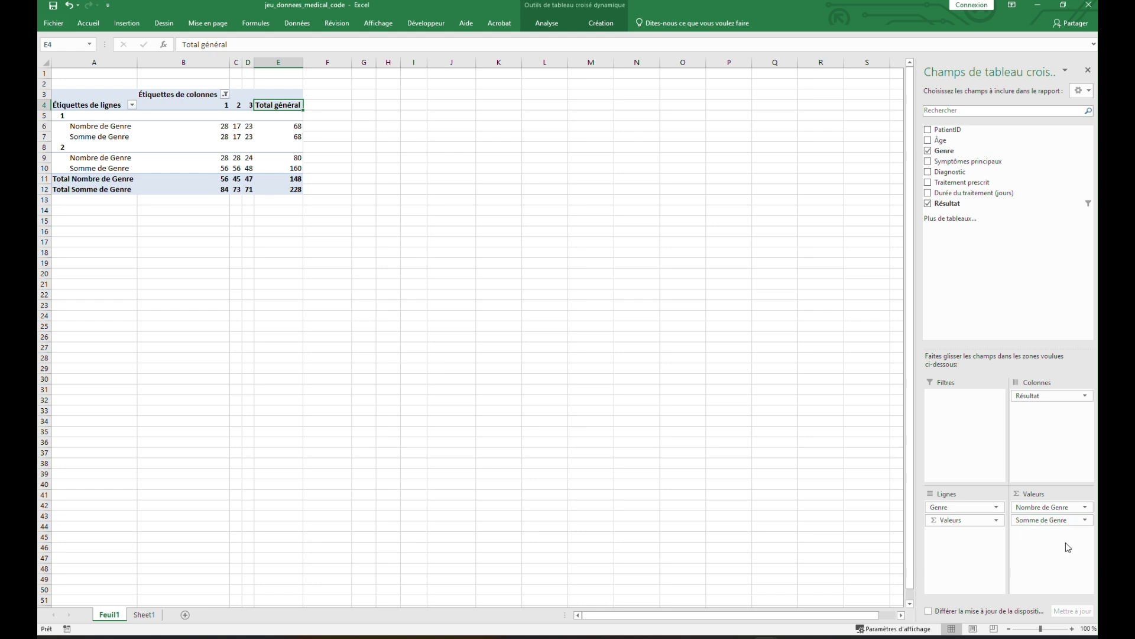
left_click(1085, 521)
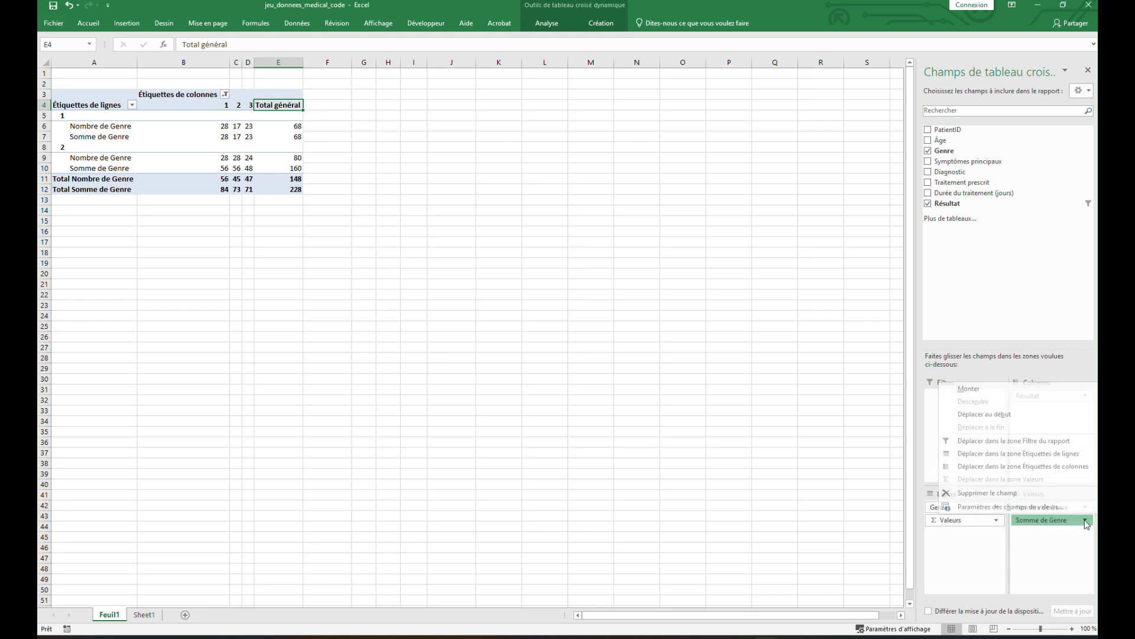
left_click(1006, 507)
left_click(535, 204)
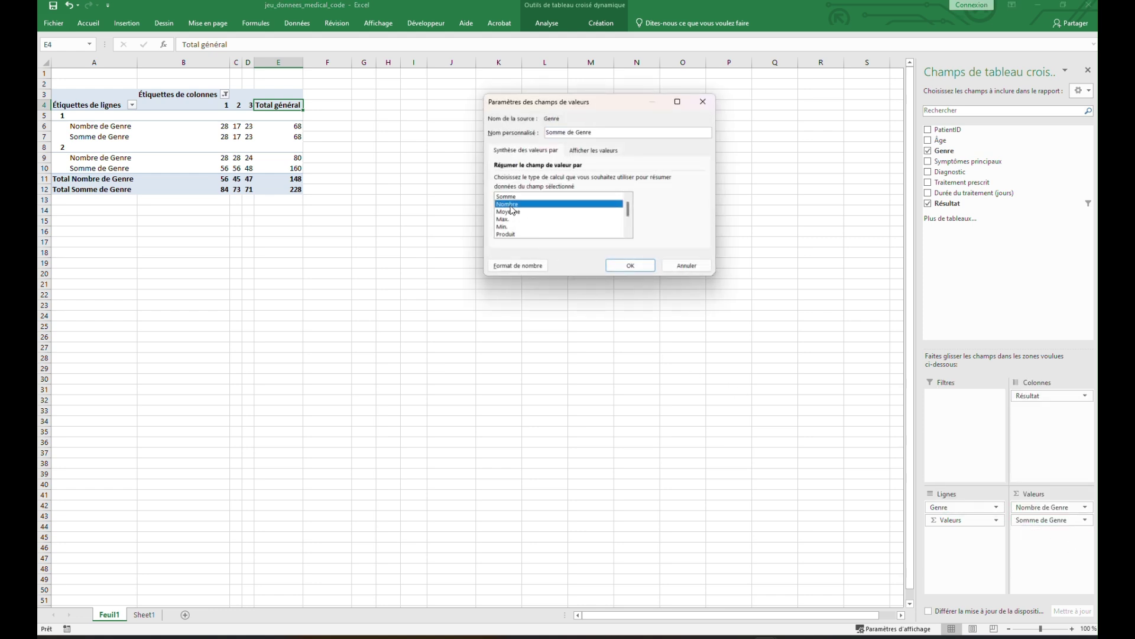
left_click(603, 151)
left_click(583, 179)
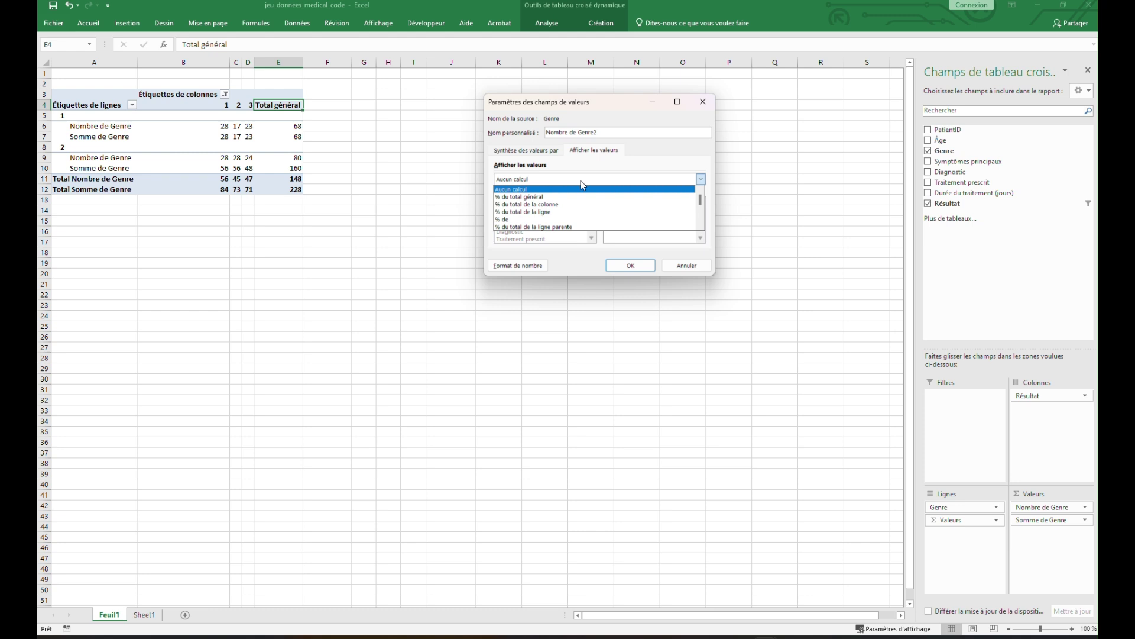
left_click(568, 212)
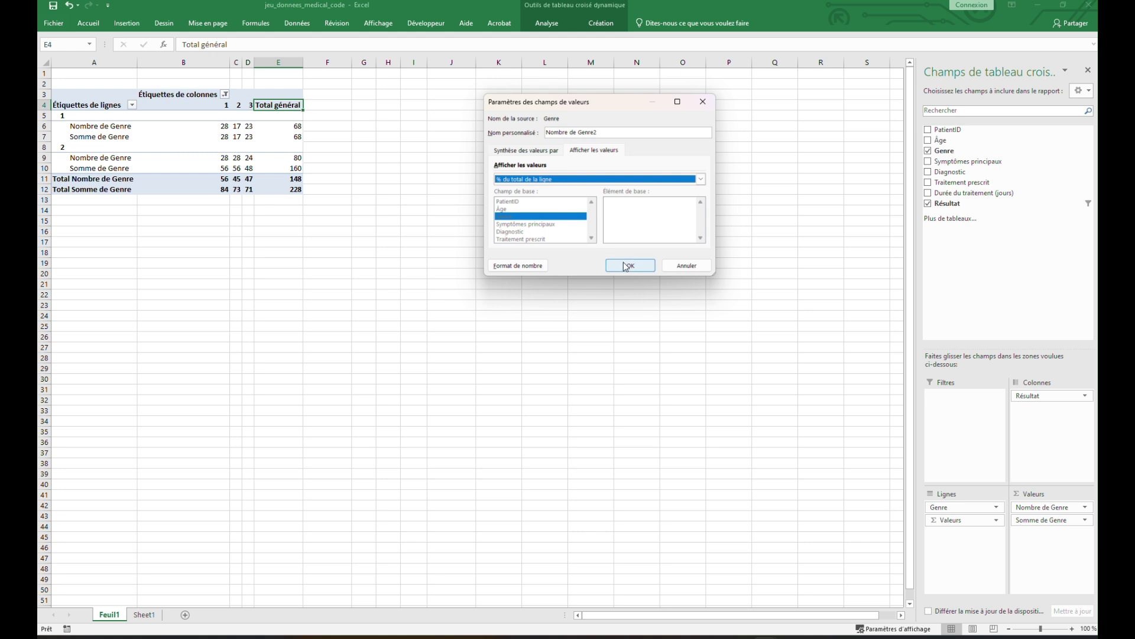
left_click(630, 265)
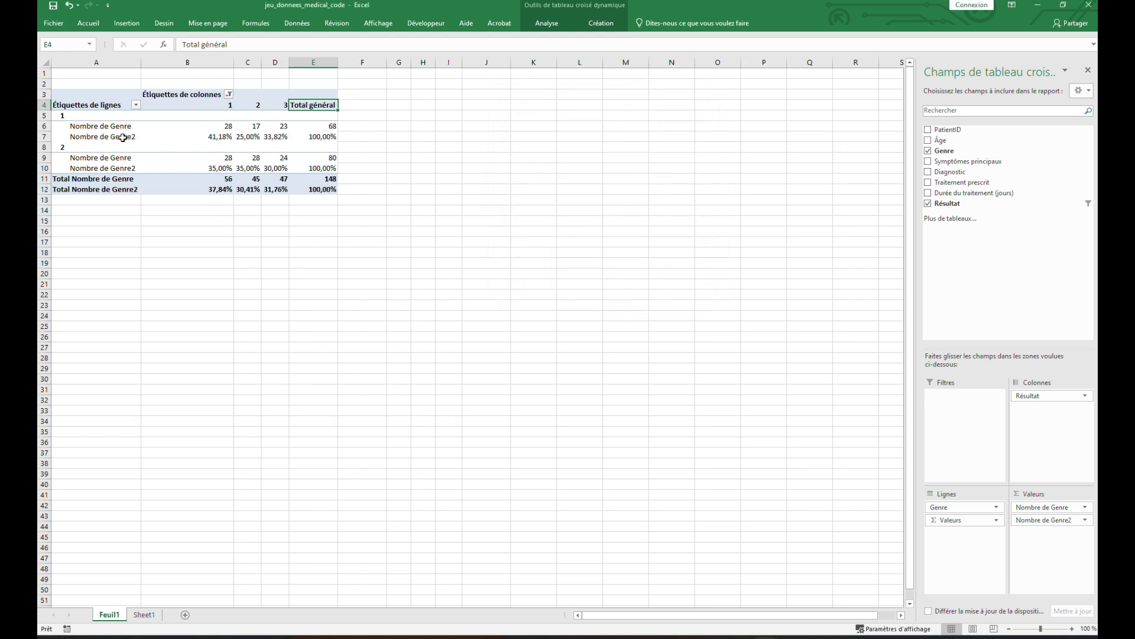
left_click(71, 115)
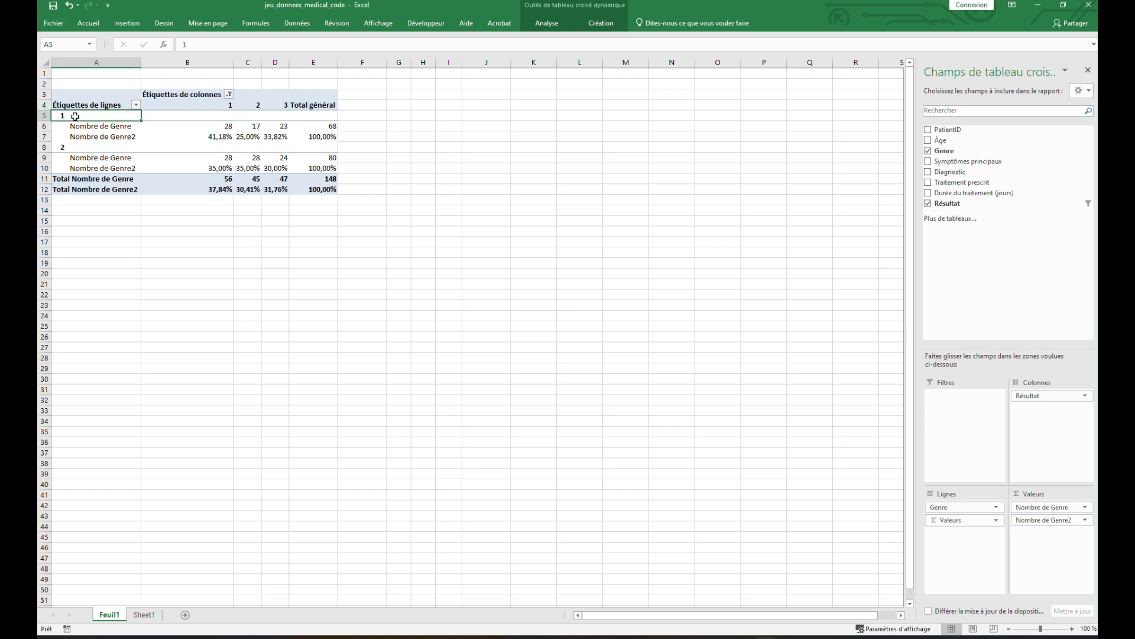
Examine the row percentages of each Résultat category for Genre 1 and Genre 2 in the cross table
left_click(90, 138)
left_click(203, 129)
left_click(206, 137)
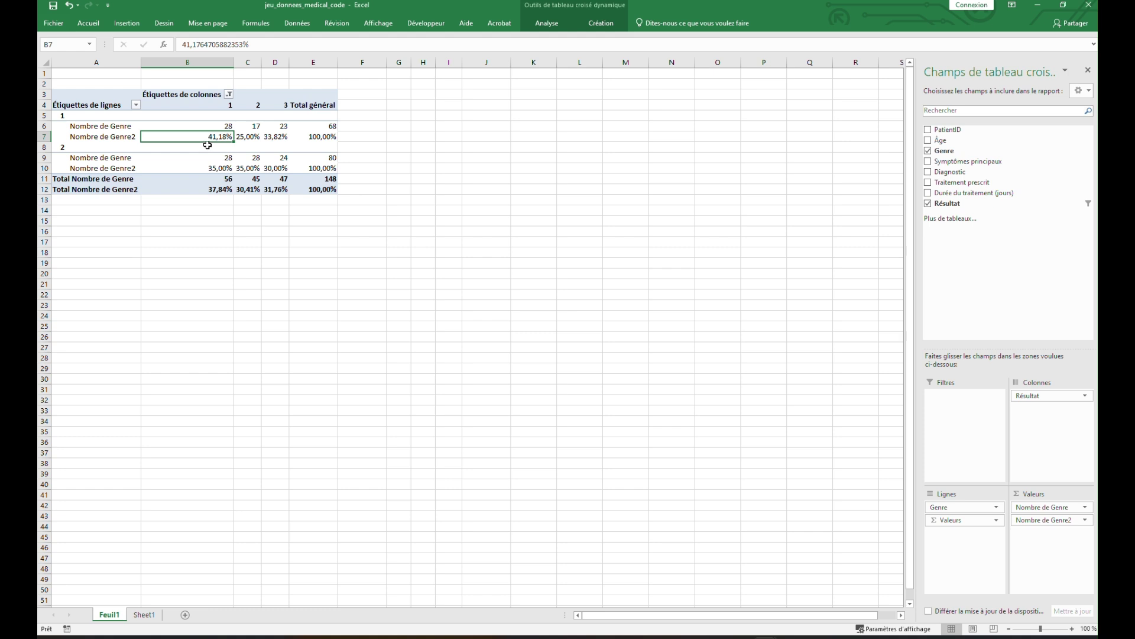
left_click(281, 137)
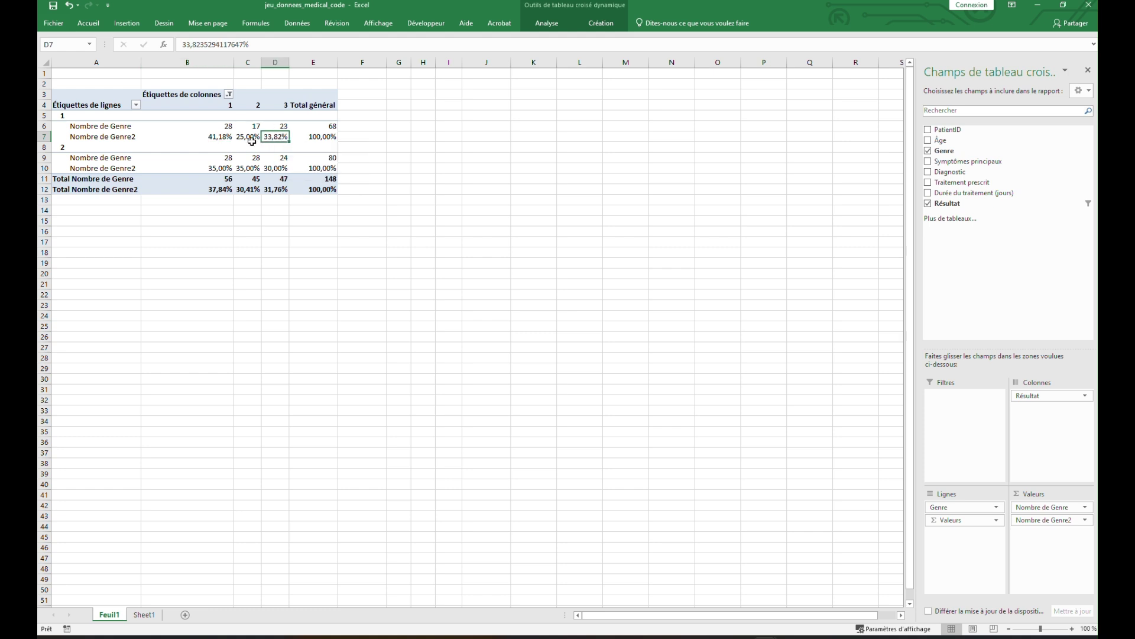
key("Left")
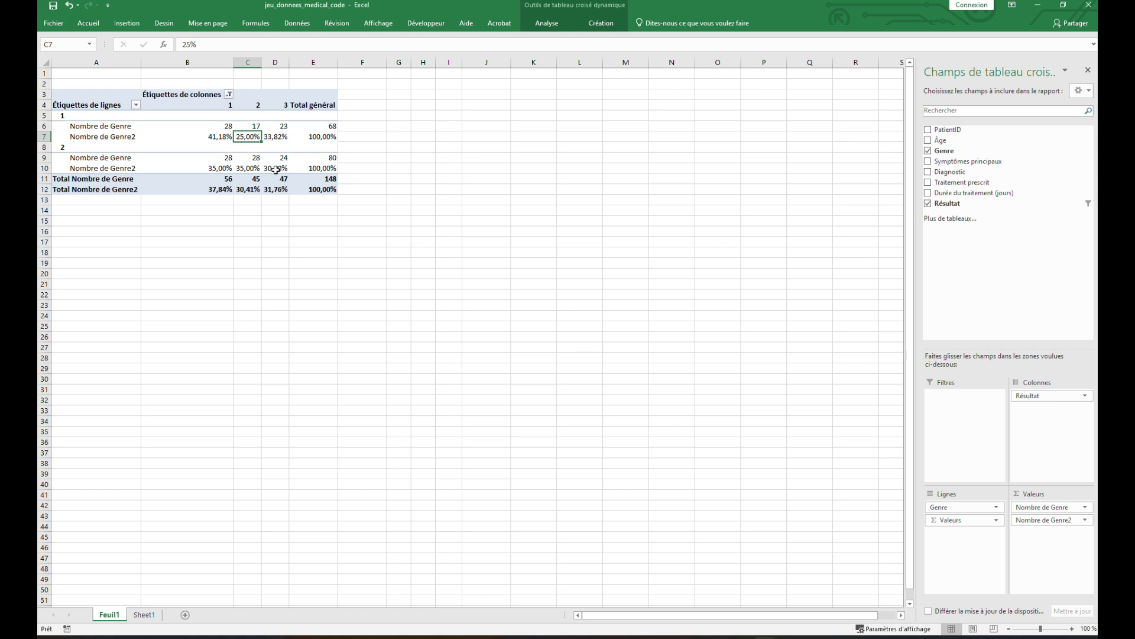
left_click(212, 170)
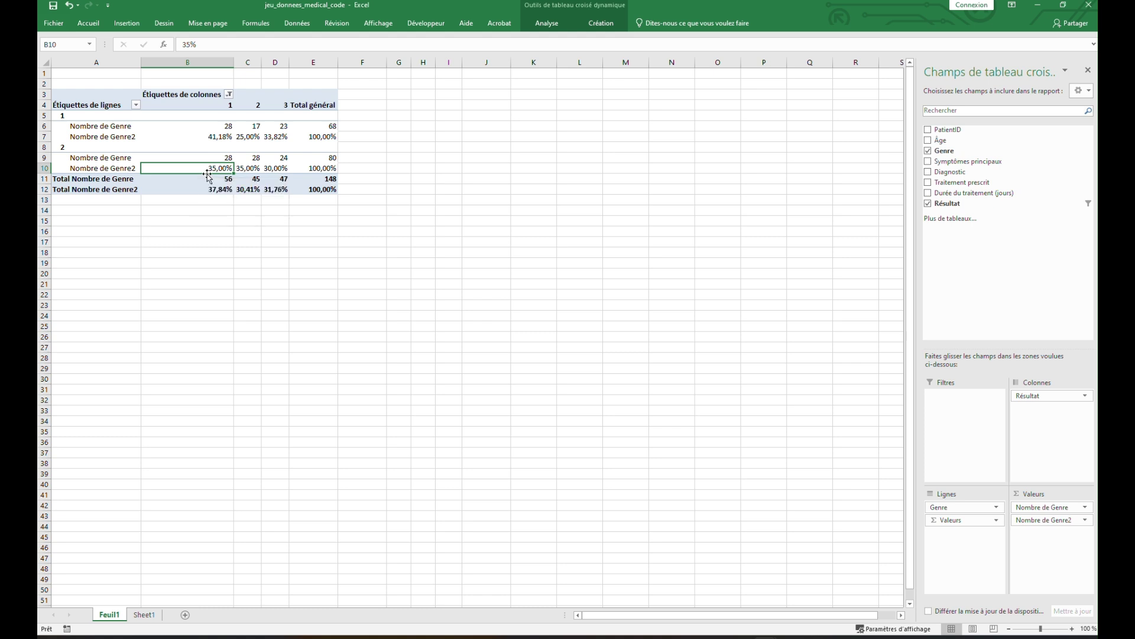
left_click(273, 173)
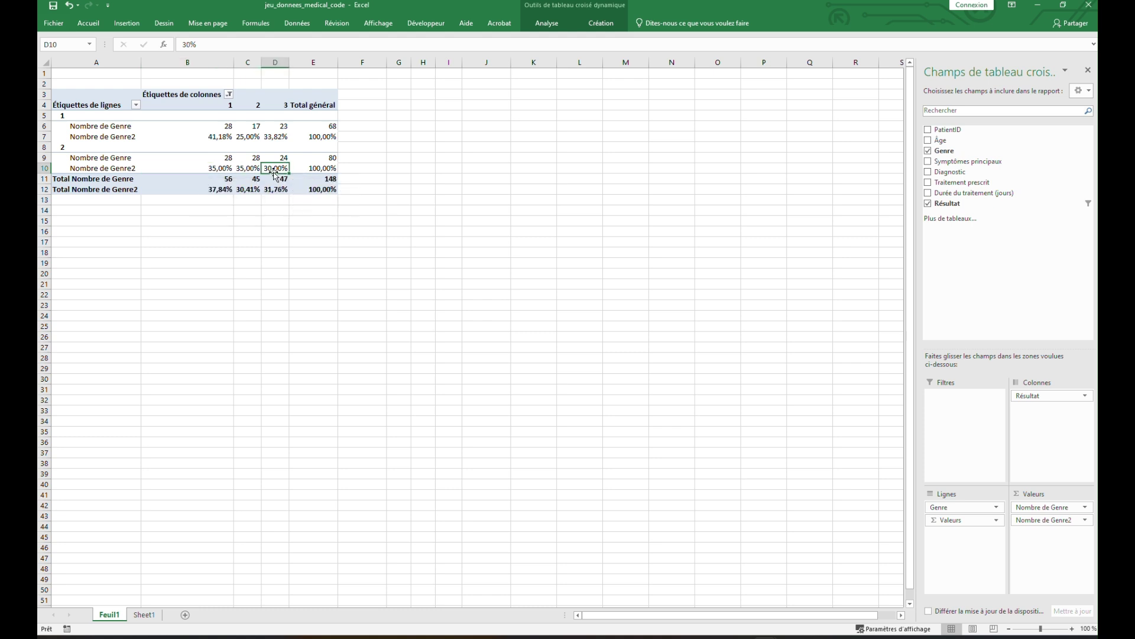
left_click(248, 171)
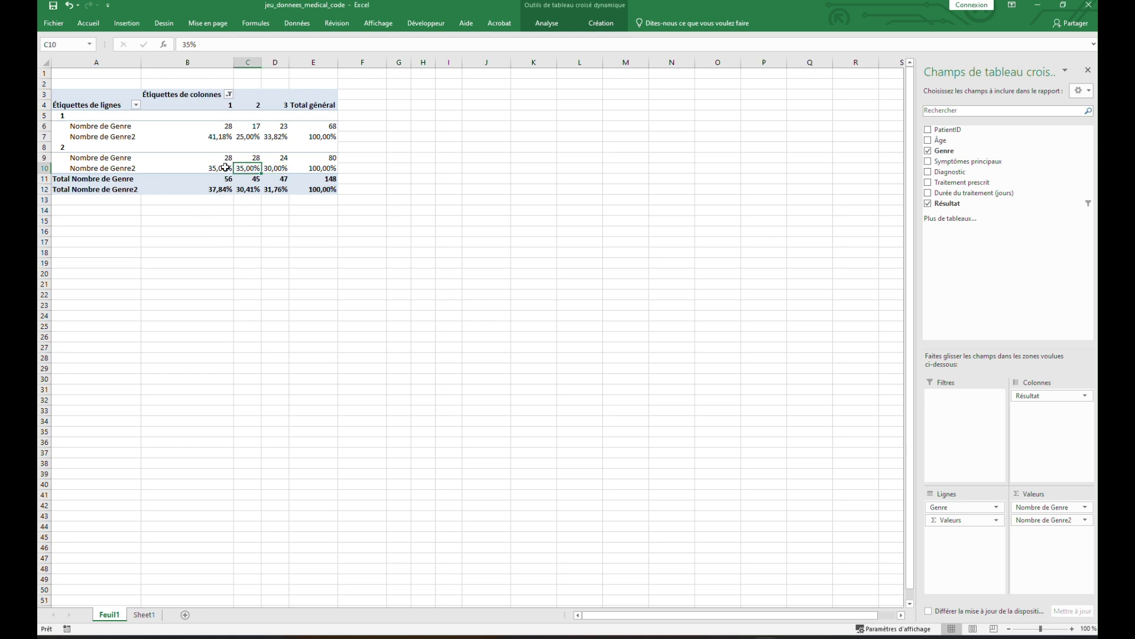
Show the second Genre value field as % du total de la colonne and review the percentages for each Genre
left_click(1085, 520)
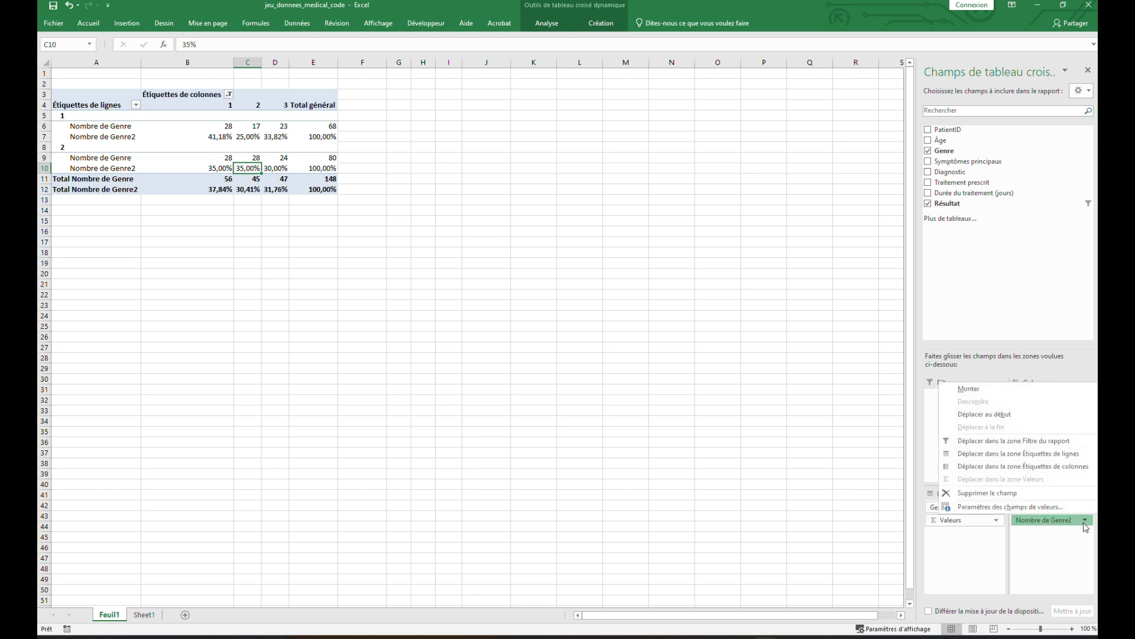
left_click(990, 507)
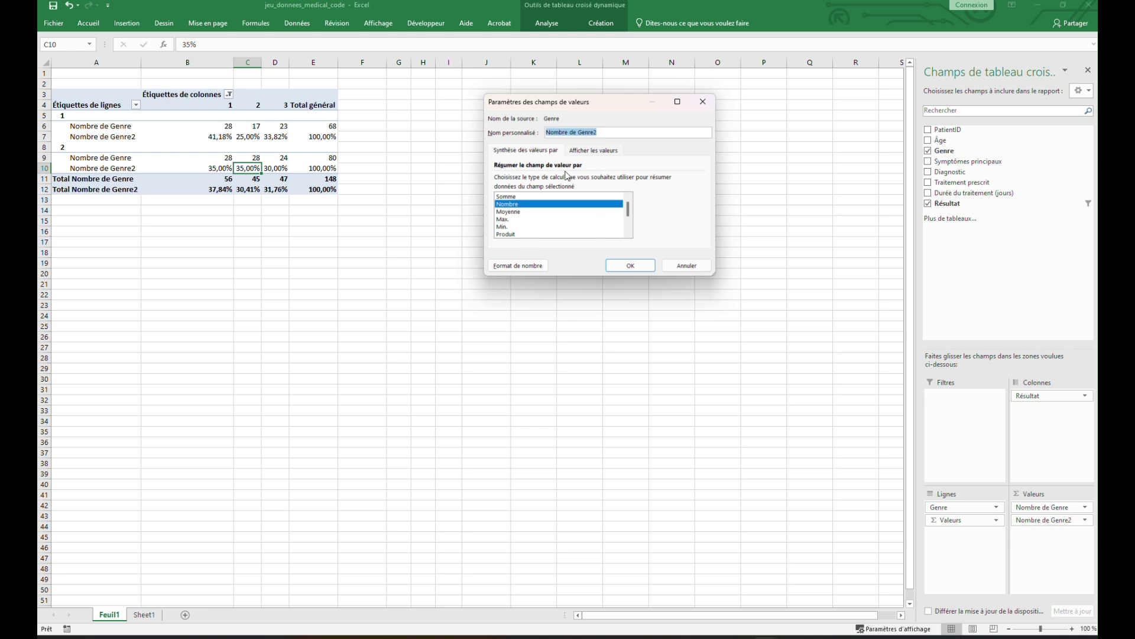
left_click(578, 152)
left_click(578, 178)
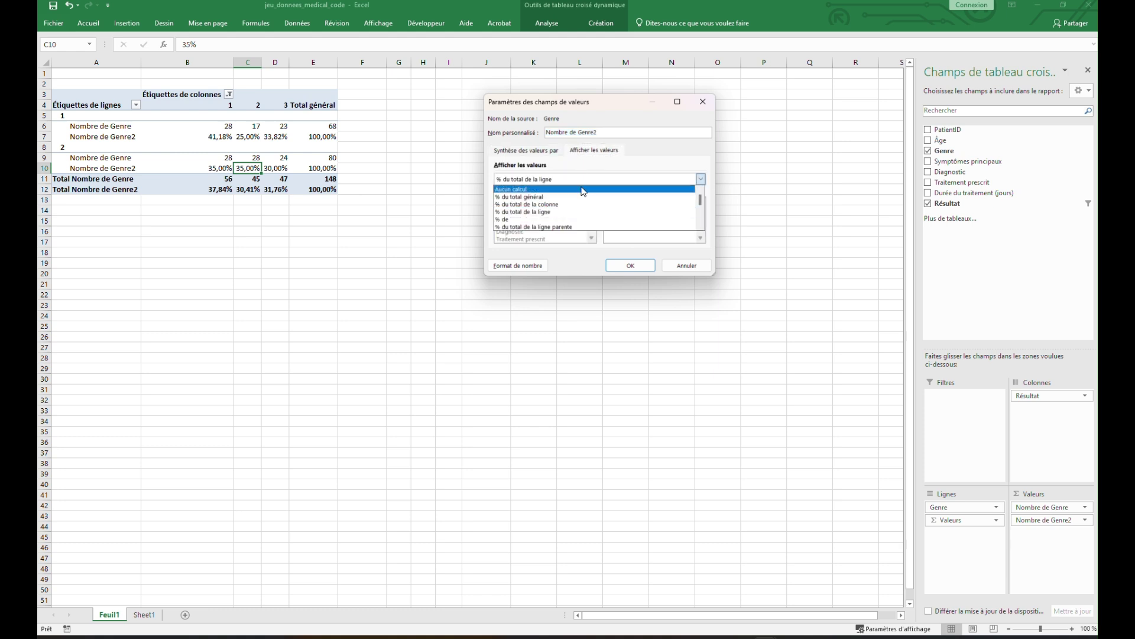
left_click(569, 204)
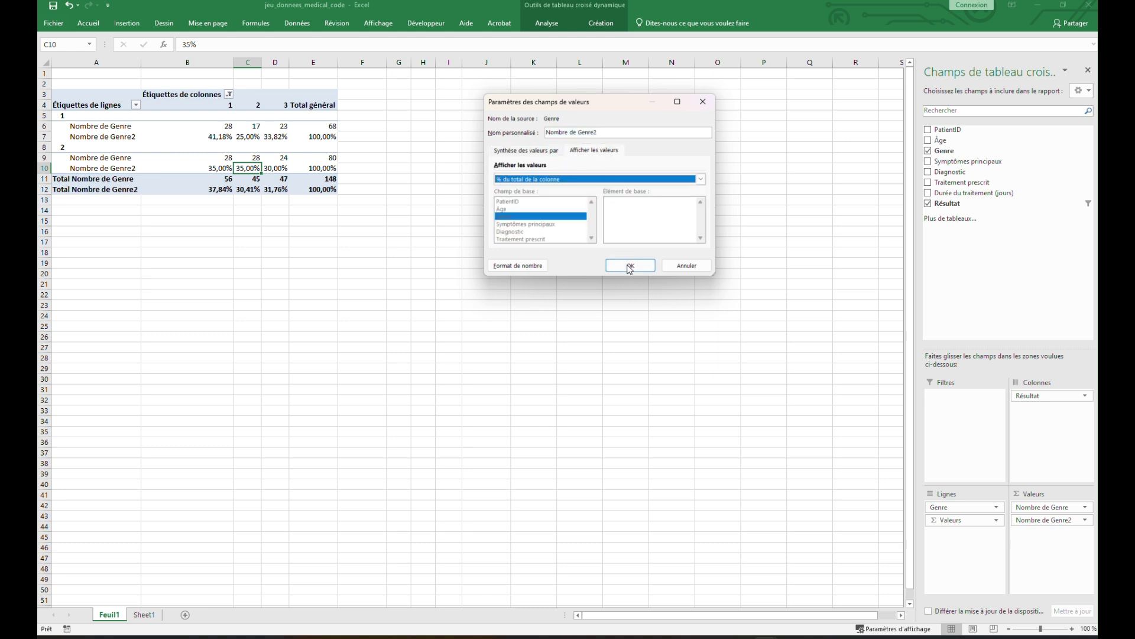
left_click(630, 268)
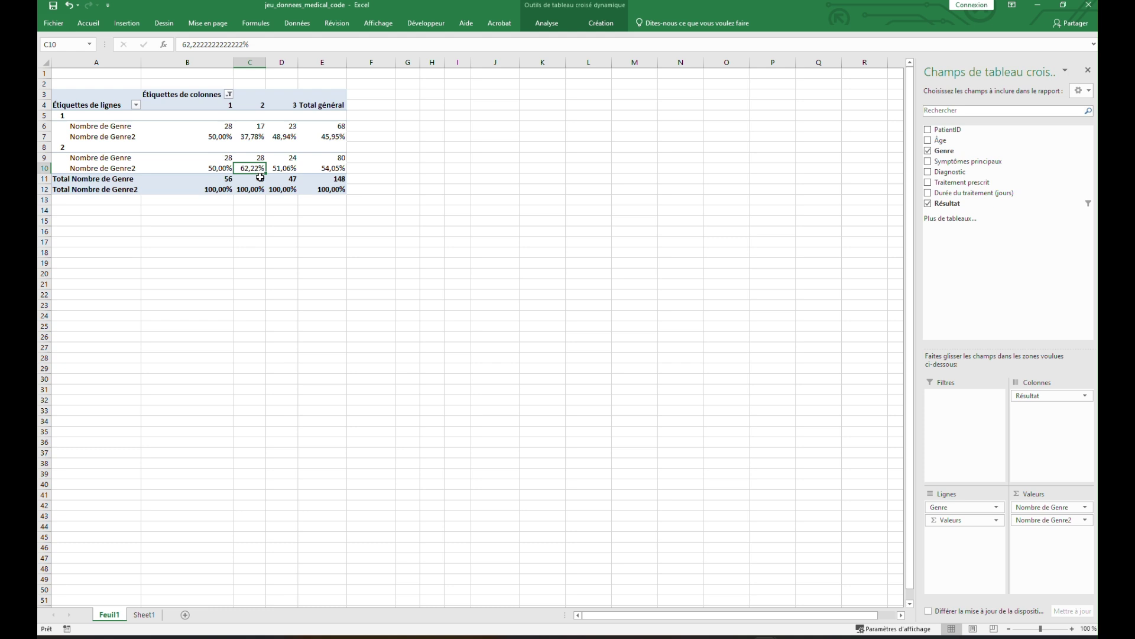
left_click(217, 146)
left_click(216, 135)
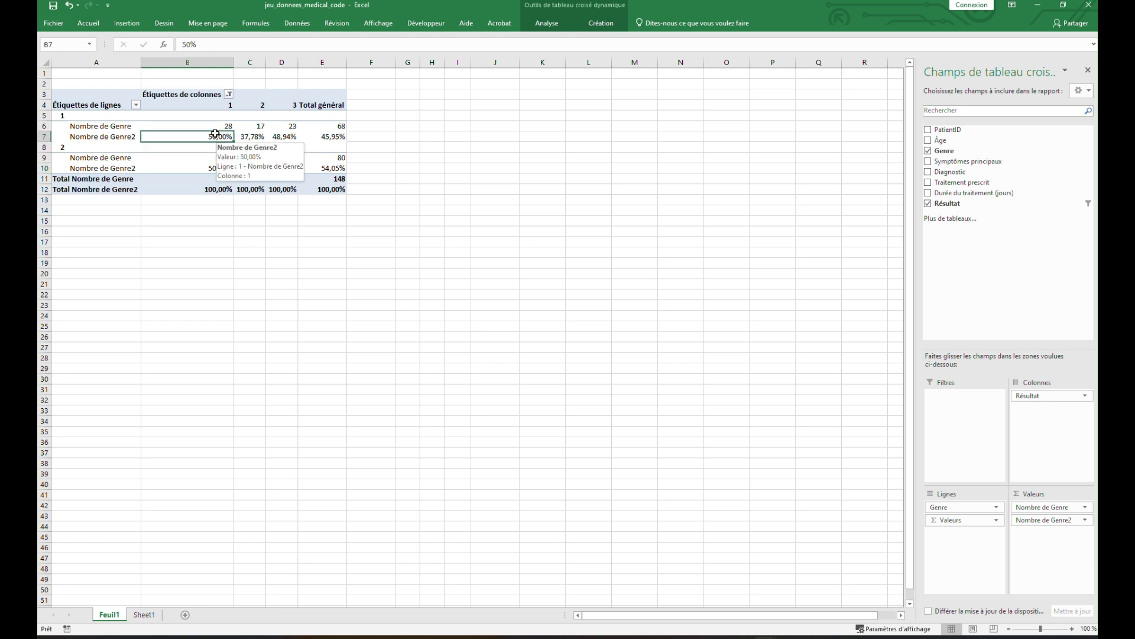
left_click(289, 139)
left_click(288, 170)
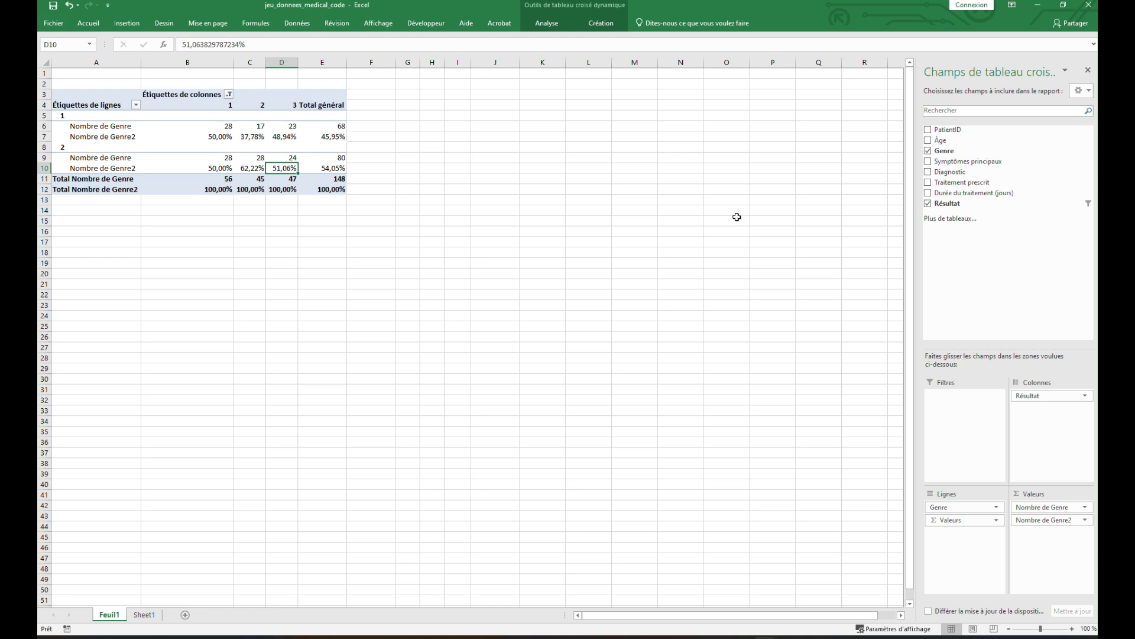
Clear the pivot table by removing Résultat from the columns and Genre and its values from the table
left_click_drag(1055, 396, 1017, 272)
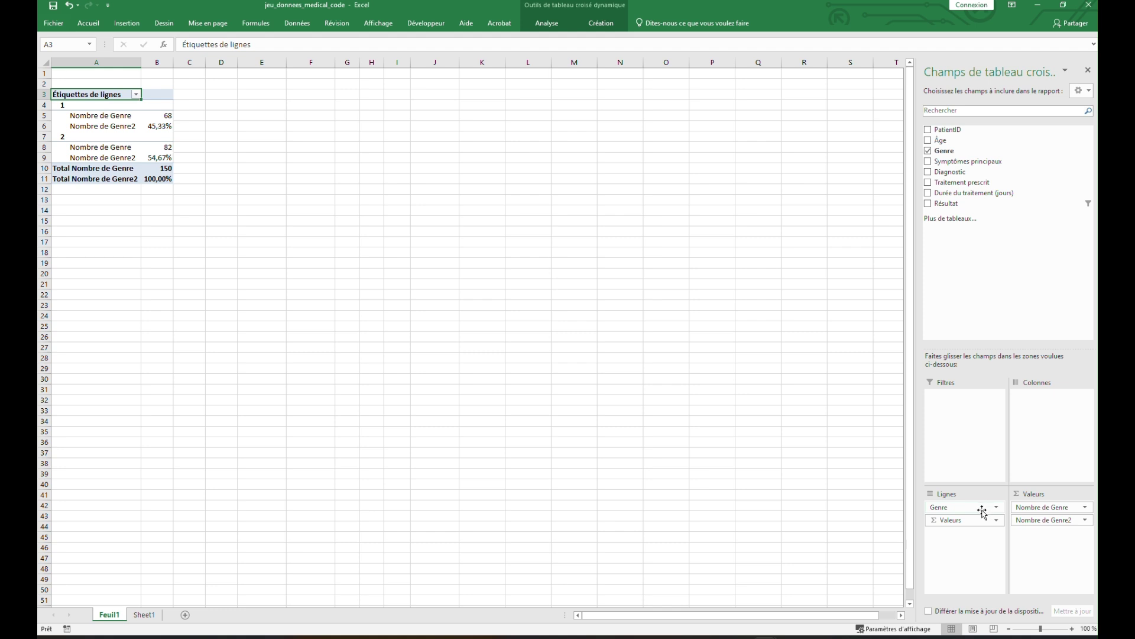
left_click_drag(982, 512, 1029, 263)
left_click_drag(952, 508, 1001, 210)
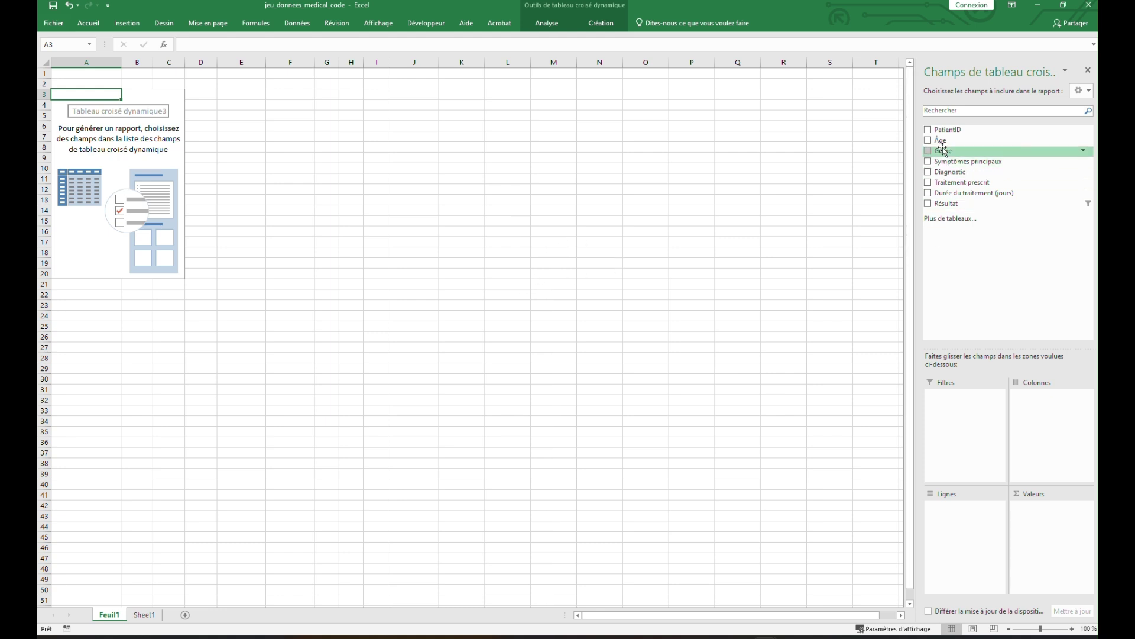
Put Âge in the pivot table's rows and add it twice to the values
left_click_drag(949, 140, 945, 513)
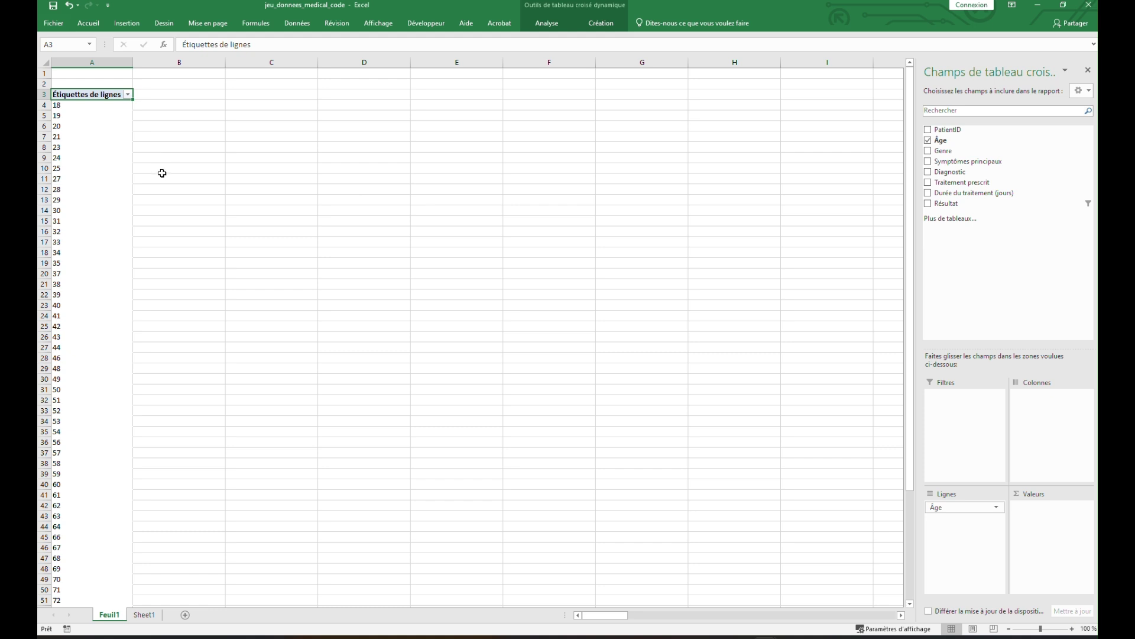
scroll(119, 255, "down", 9)
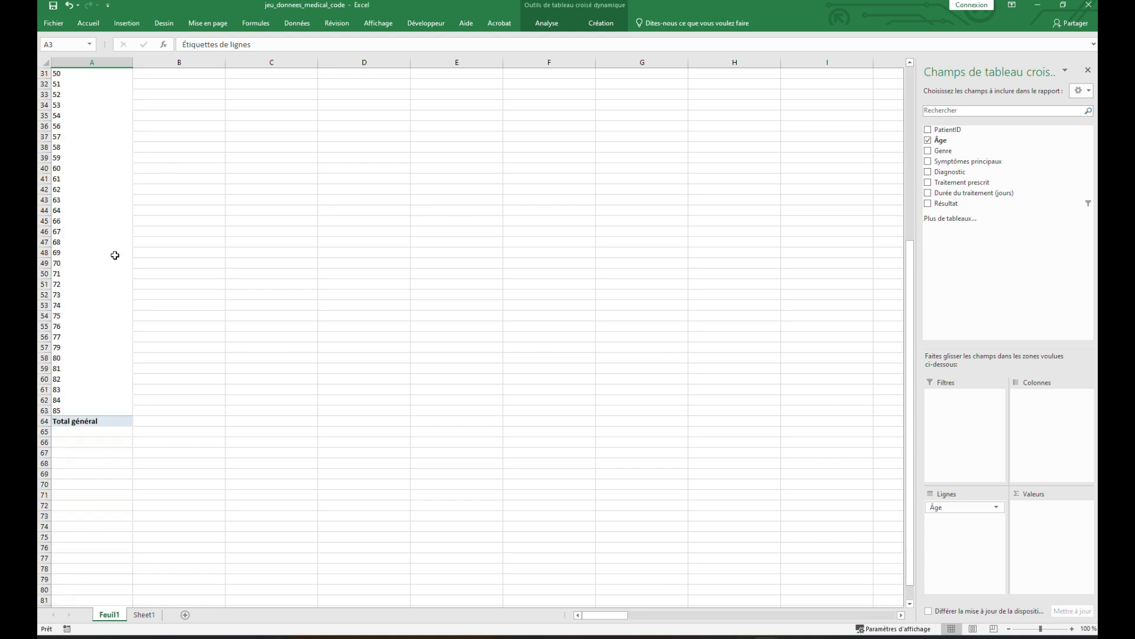
scroll(117, 253, "up", 9)
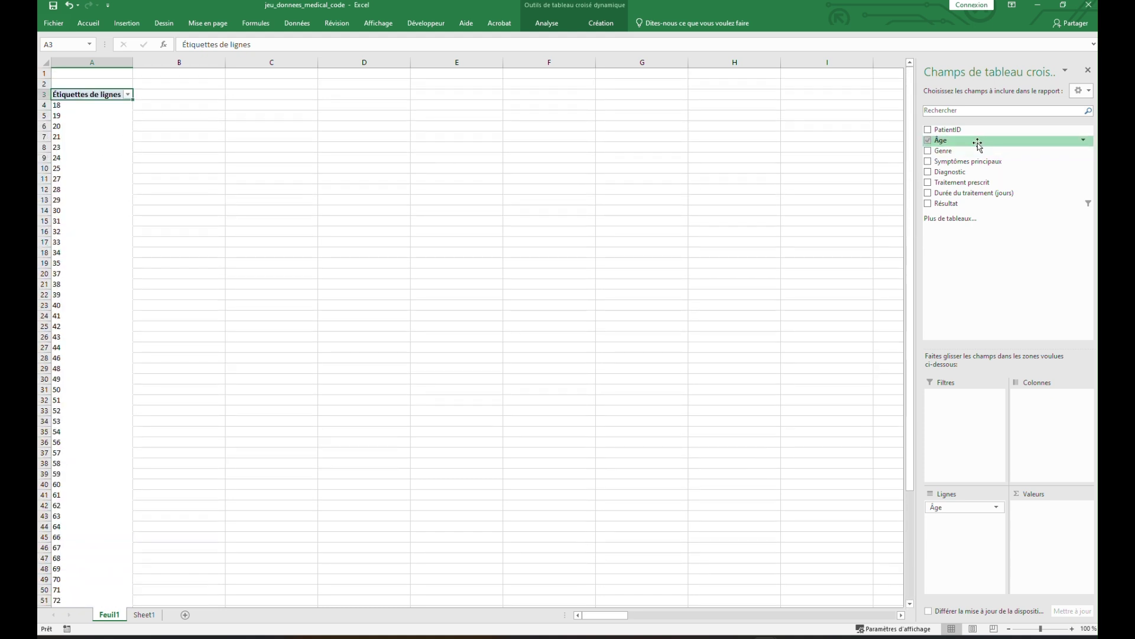
left_click_drag(977, 141, 1062, 528)
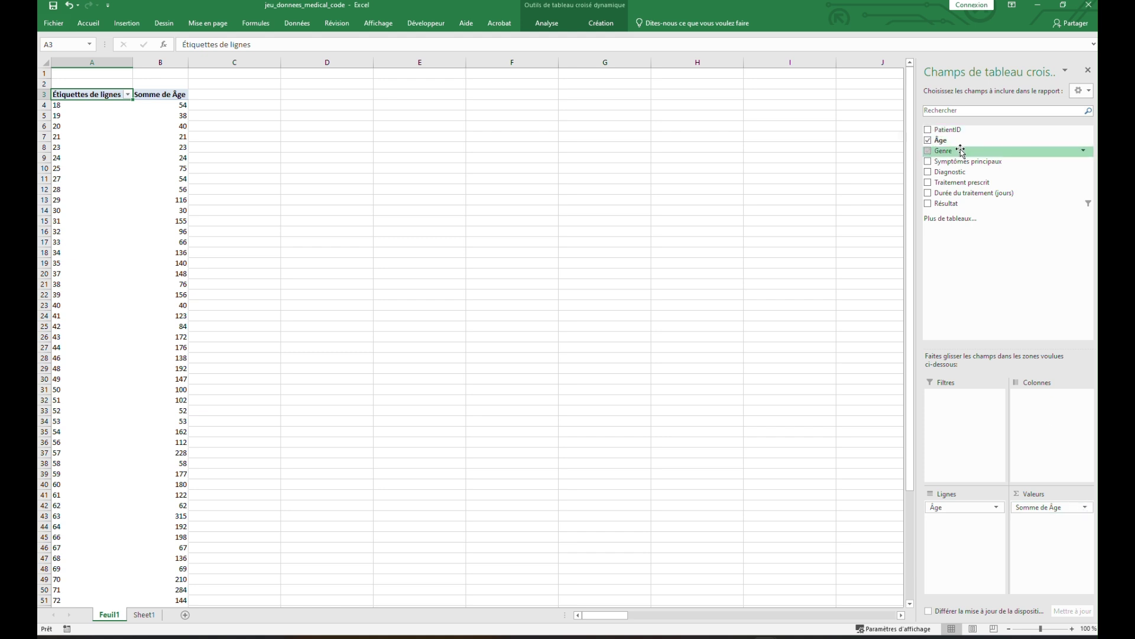
left_click_drag(962, 142, 1055, 538)
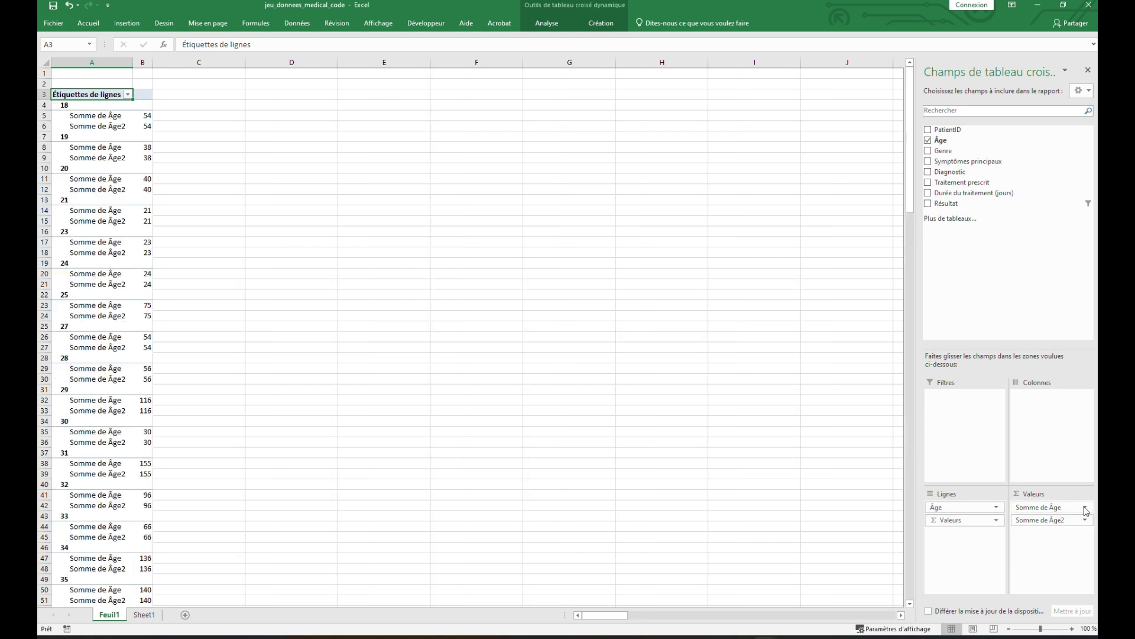
Summarize the first Âge value field by Nombre and move the Valeurs field from the rows to the columns
left_click(1085, 507)
left_click(1009, 494)
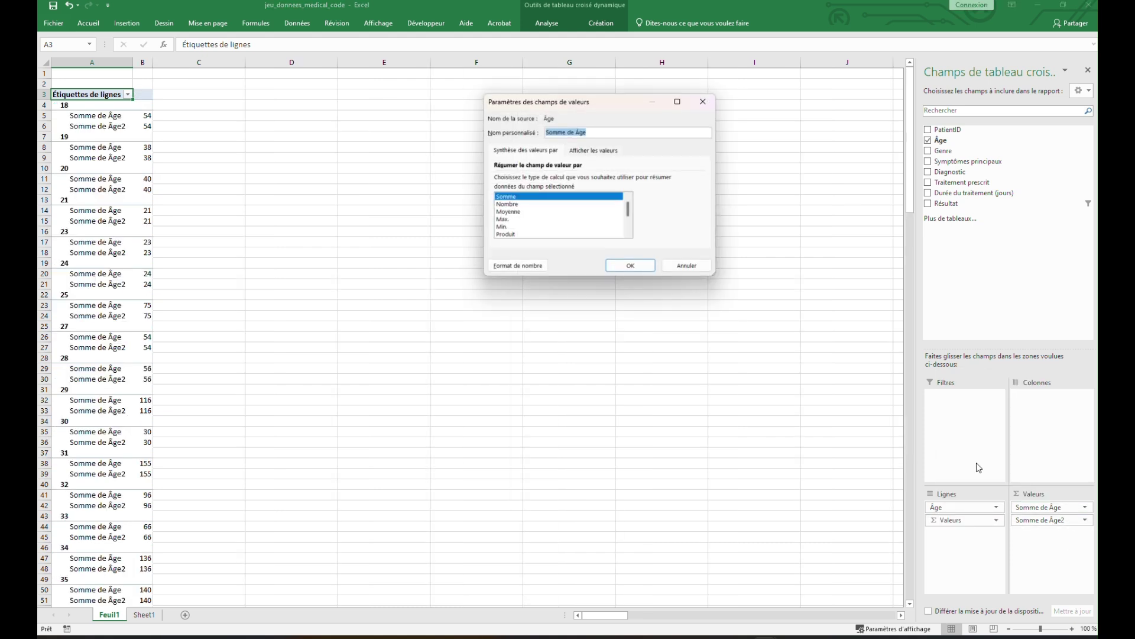
left_click(506, 204)
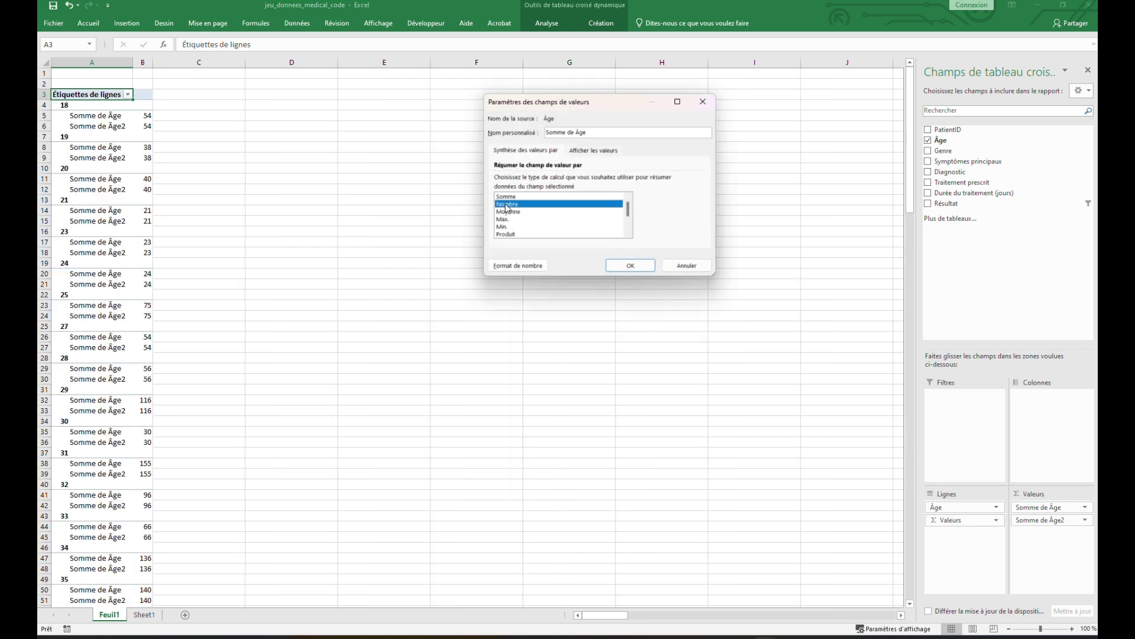
left_click(638, 266)
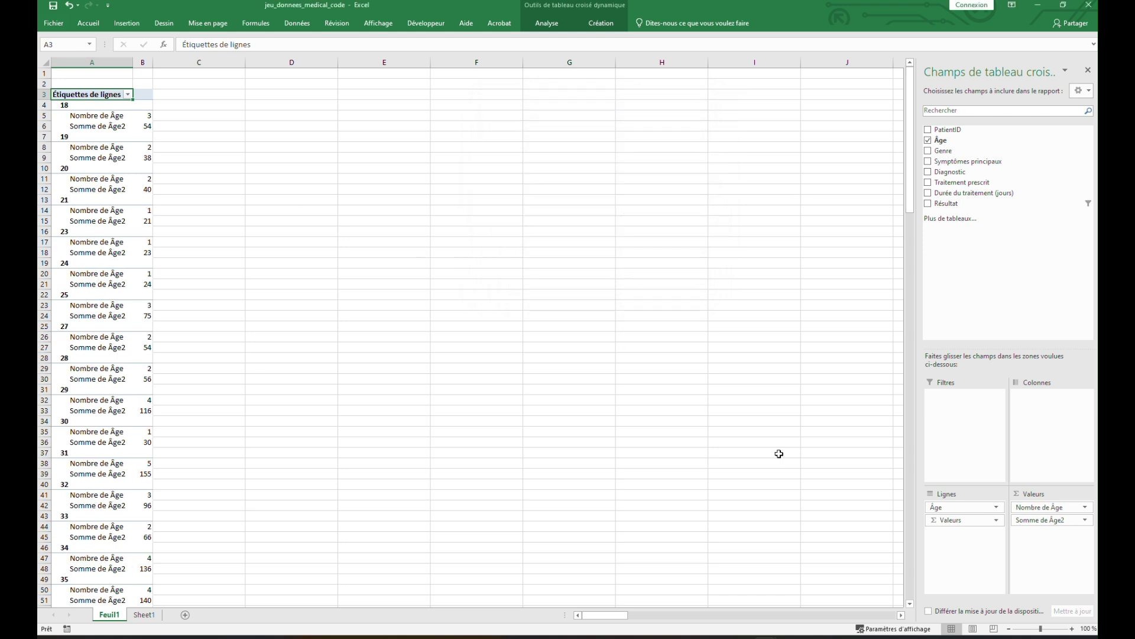
left_click_drag(972, 521, 1042, 424)
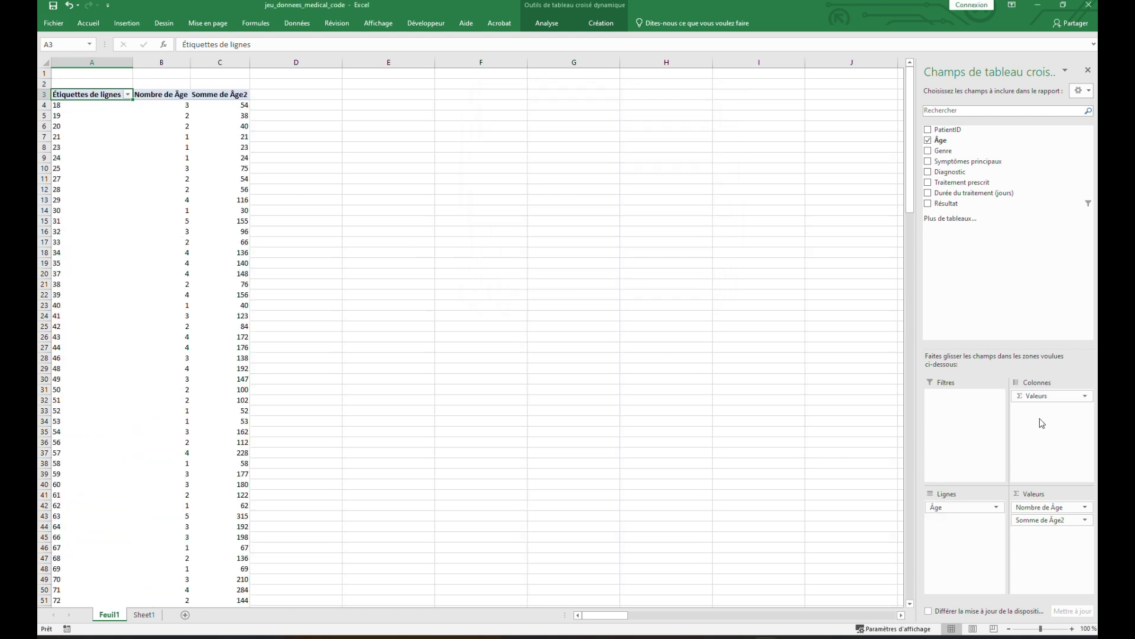
Summarize the second Âge value field by Nombre and show it as % du total général
left_click(1087, 521)
left_click(1044, 508)
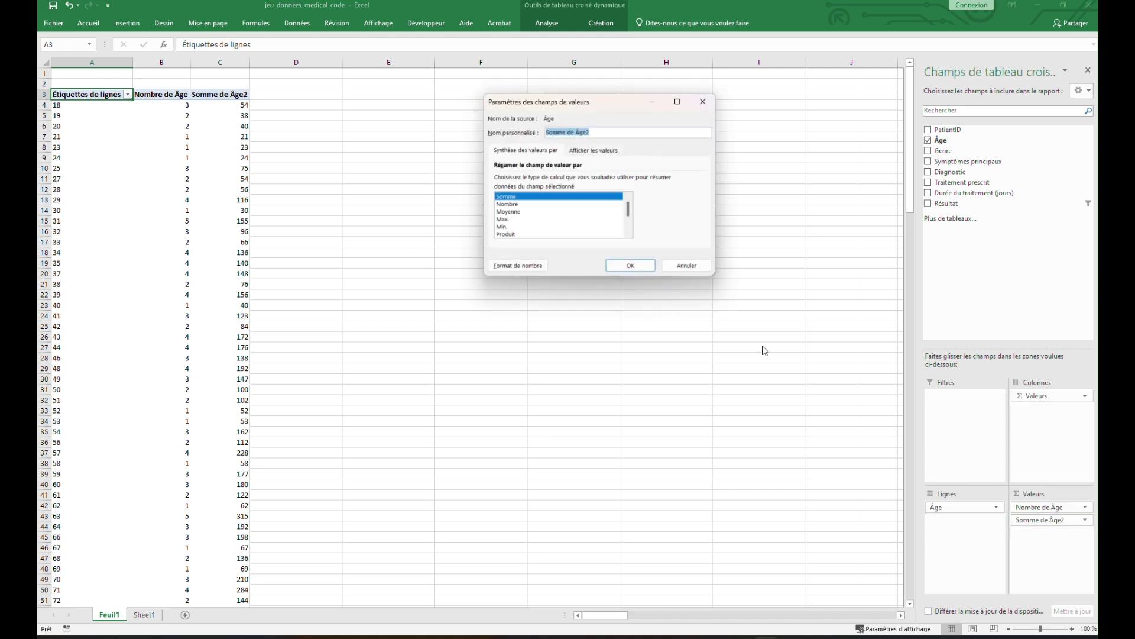
left_click(513, 204)
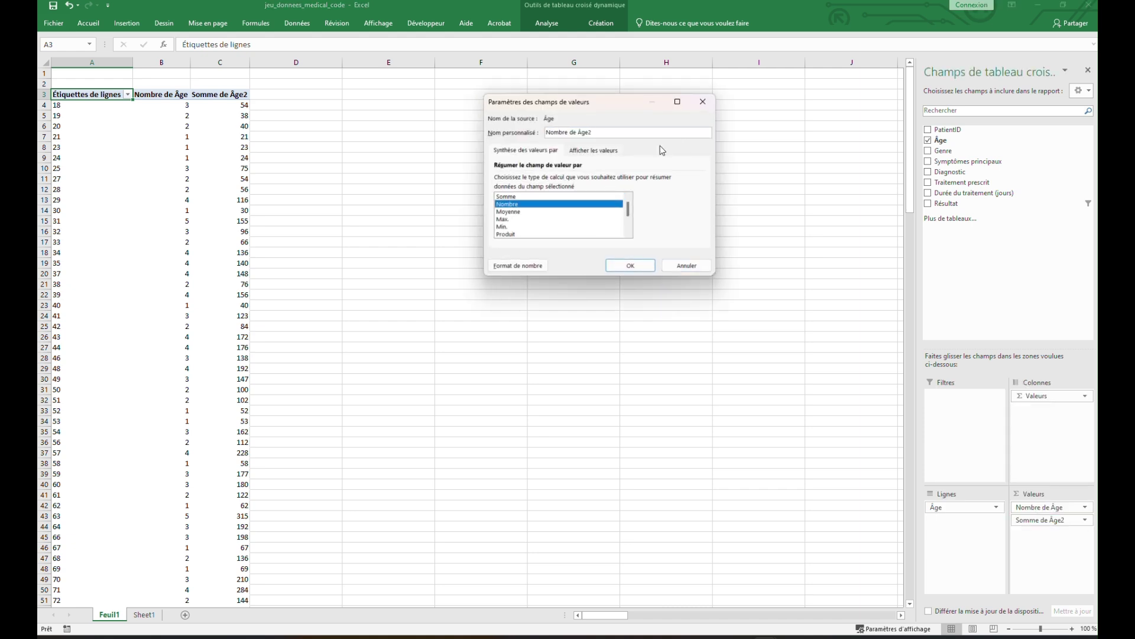
left_click(593, 150)
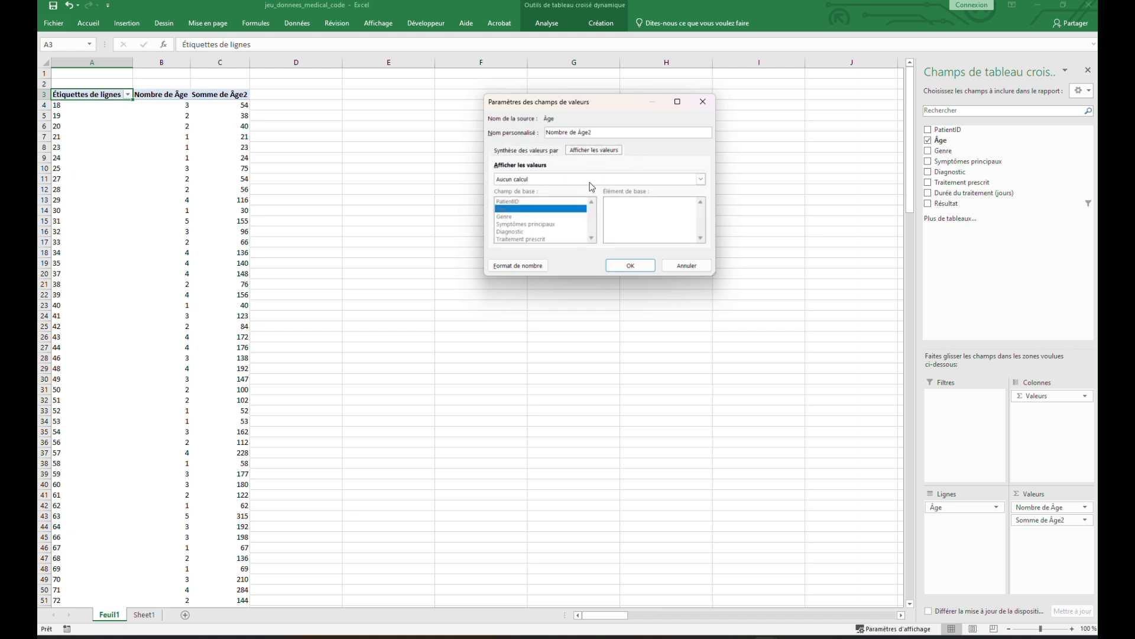
left_click(702, 179)
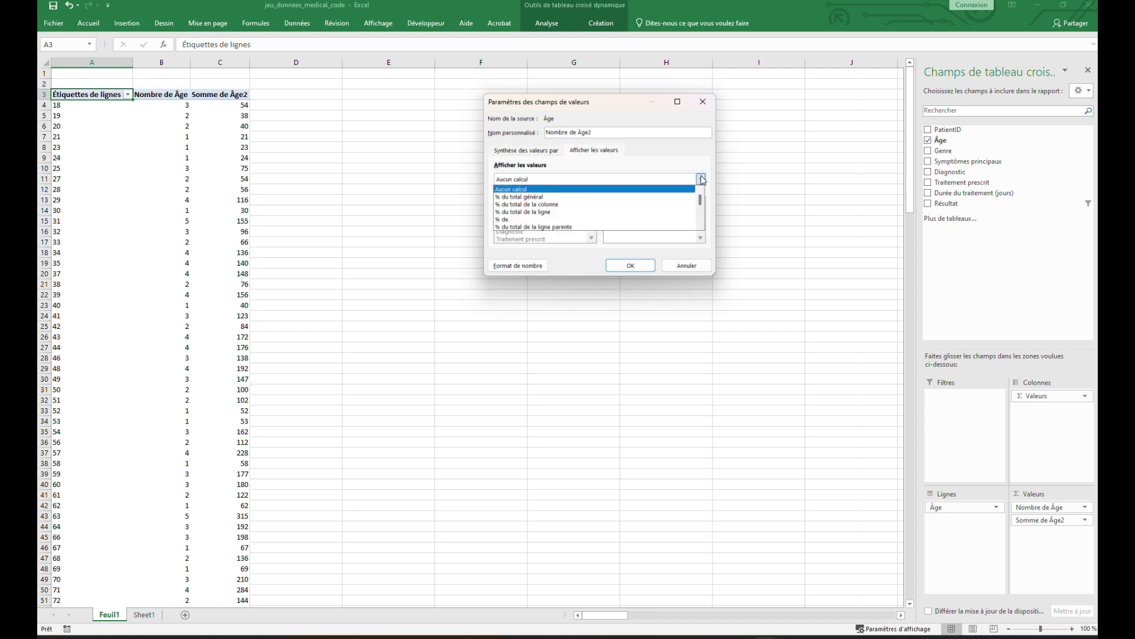
left_click(586, 197)
left_click(629, 265)
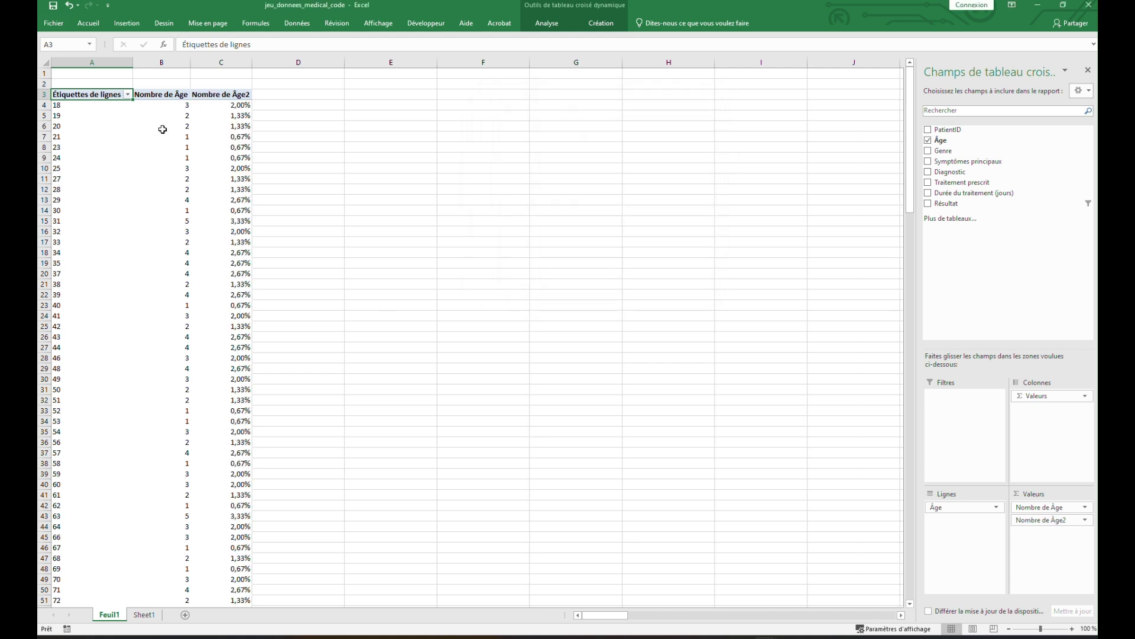
scroll(244, 261, "down", 5)
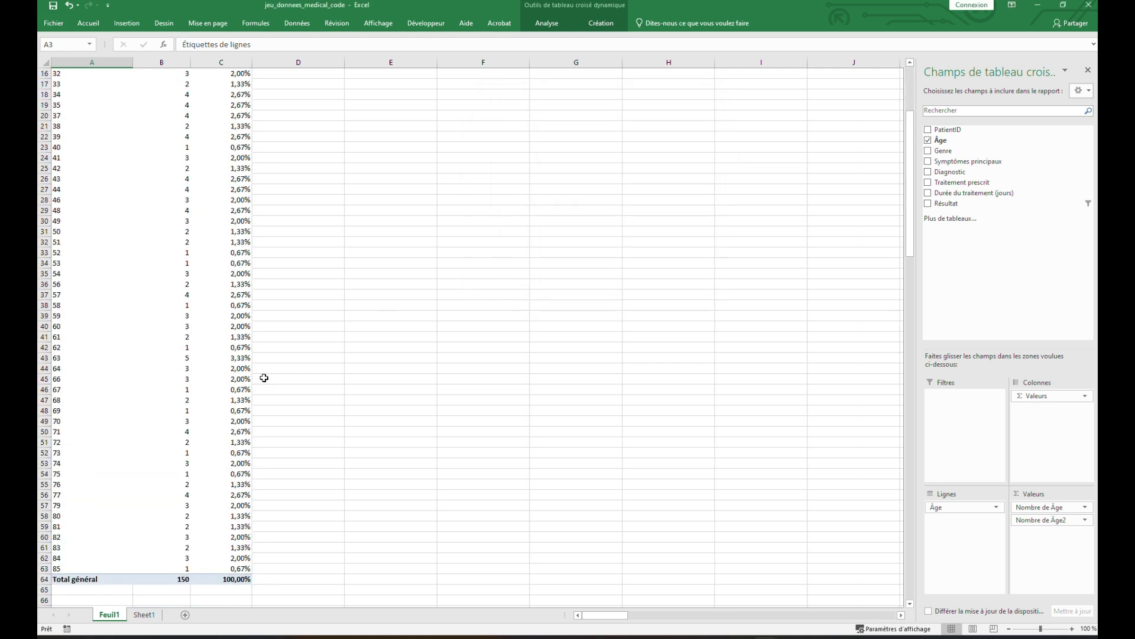
scroll(263, 378, "up", 5)
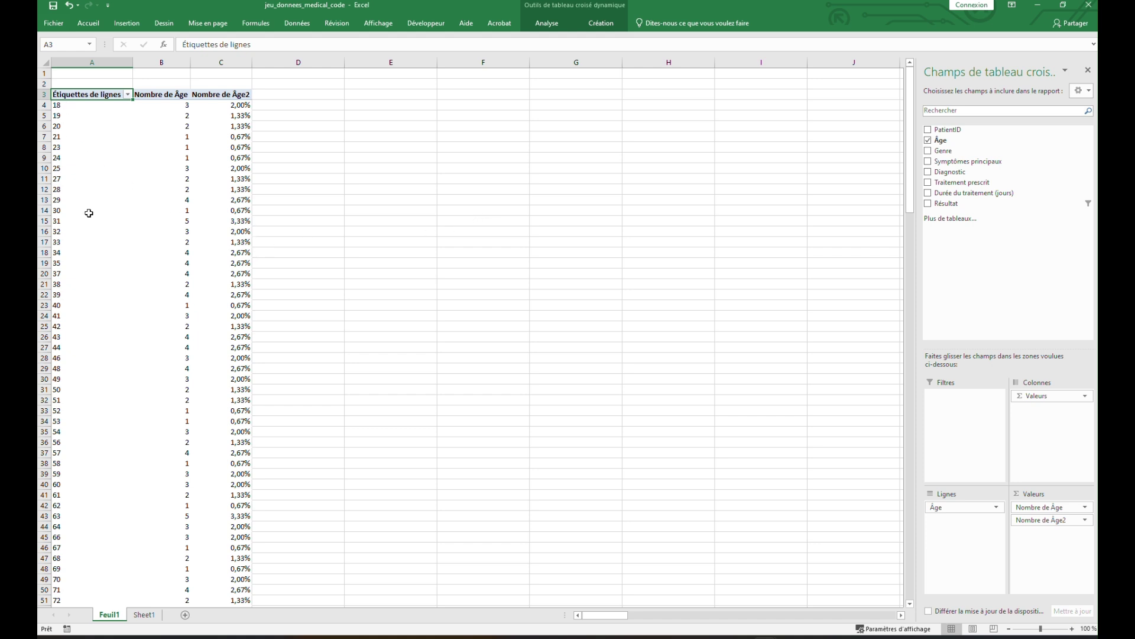
Group the ages 18 to 29 in the row labels
left_click_drag(64, 104, 78, 201)
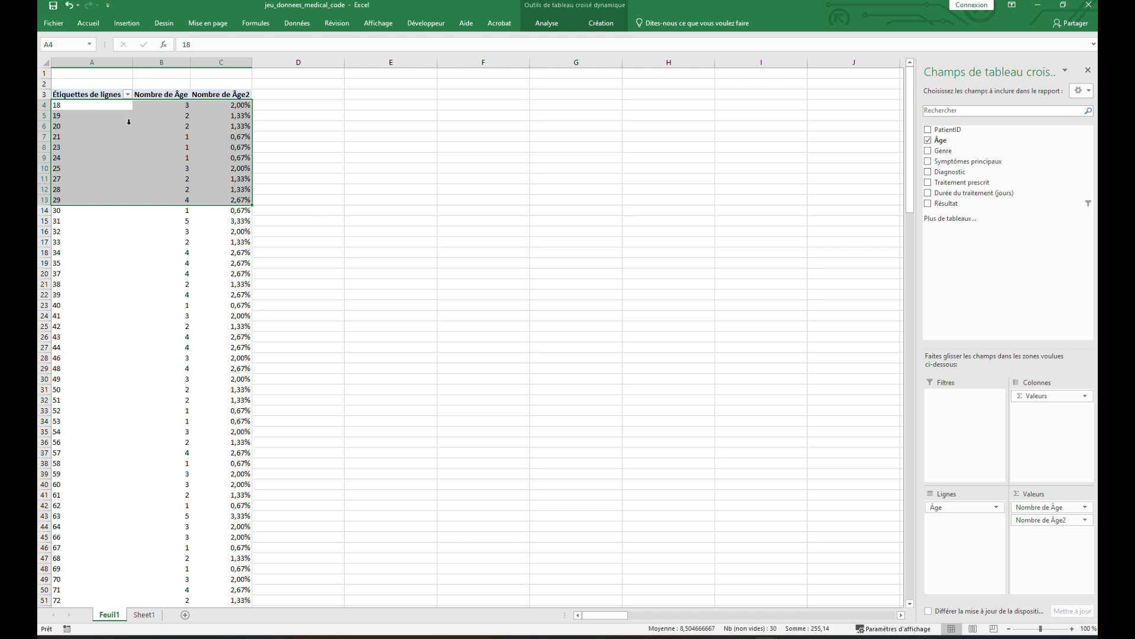
left_click(294, 25)
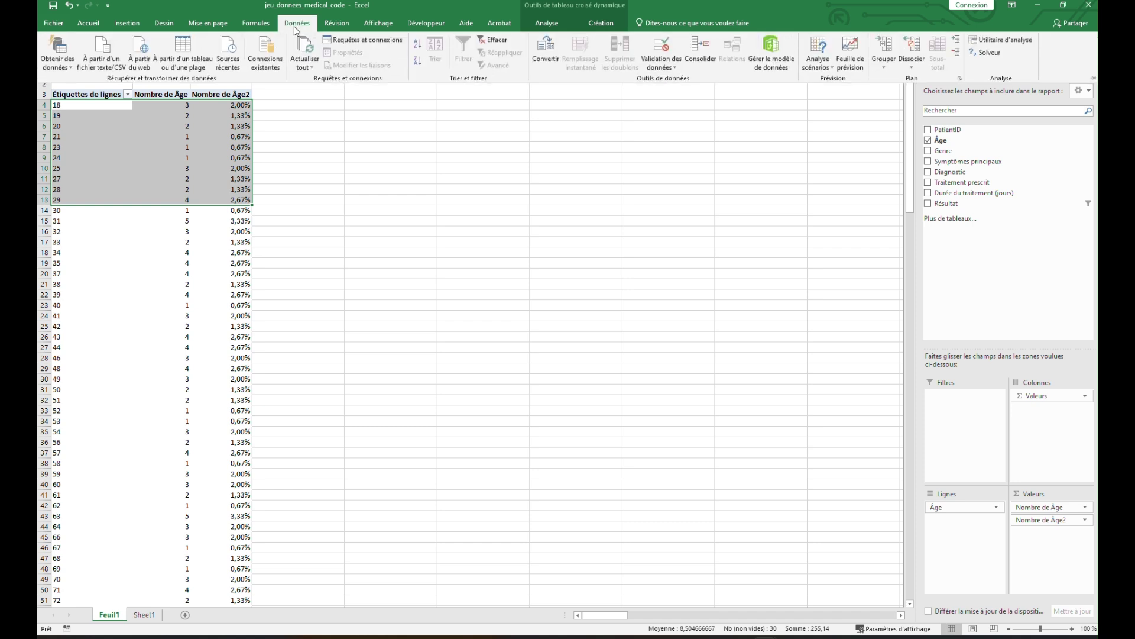
left_click(884, 52)
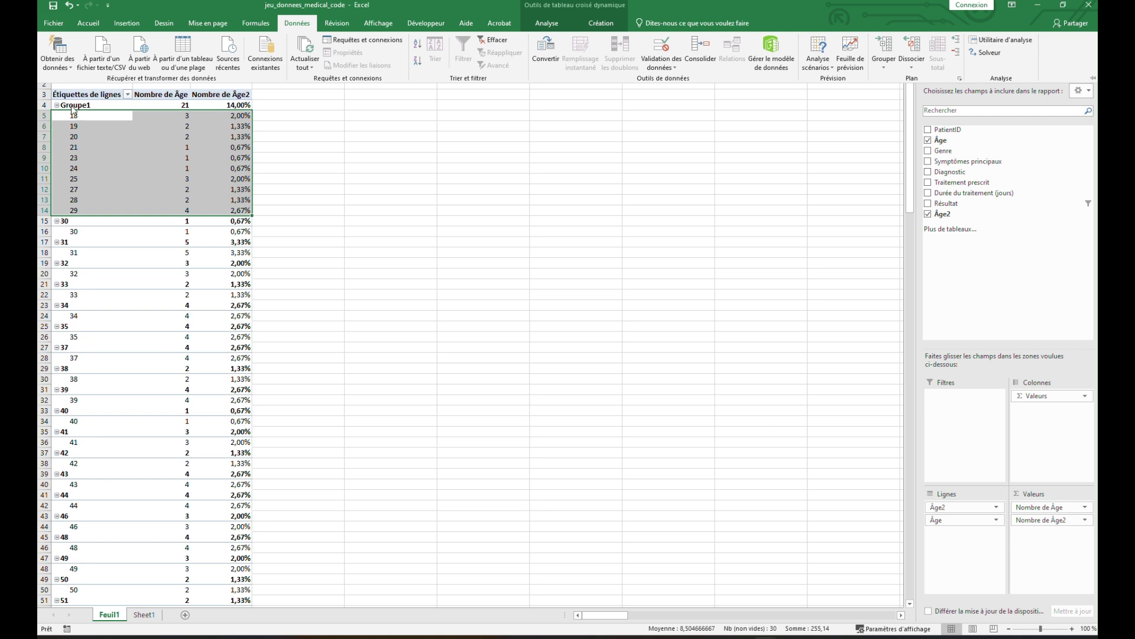
Group the ages 30 to 49 in the pivot table's row labels
left_click(84, 222)
left_click_drag(84, 222, 107, 551)
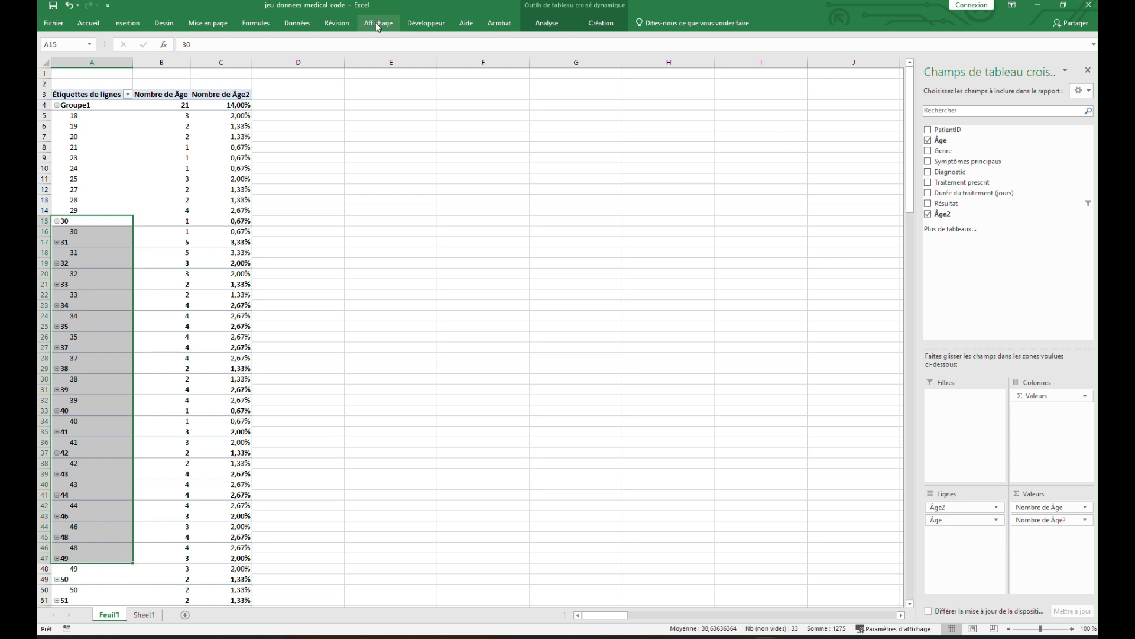
left_click(298, 22)
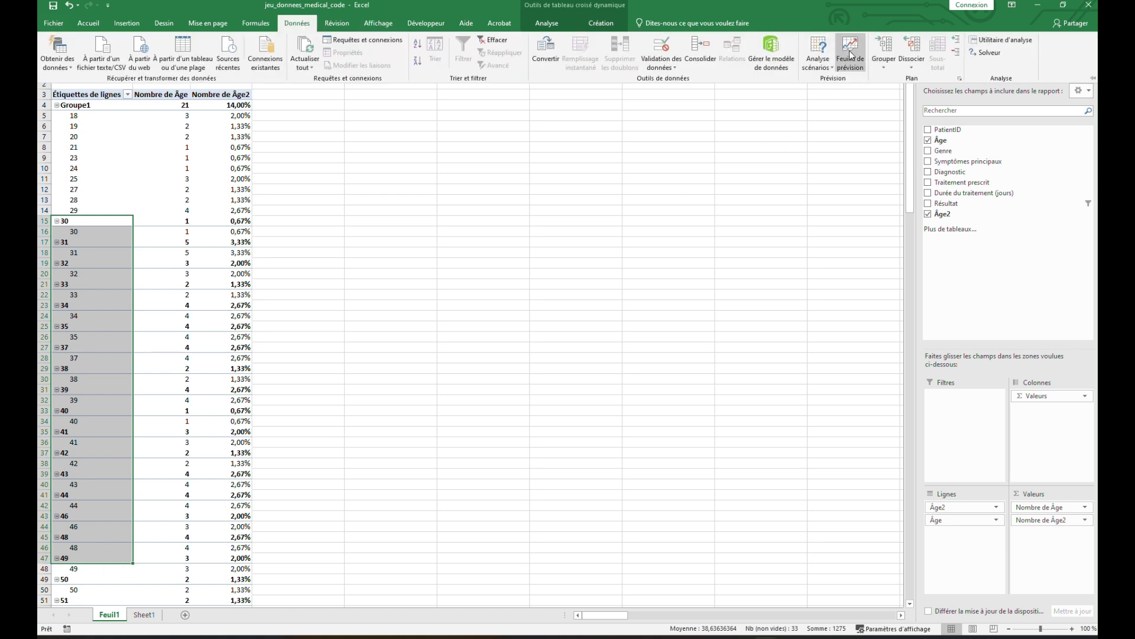
left_click(886, 52)
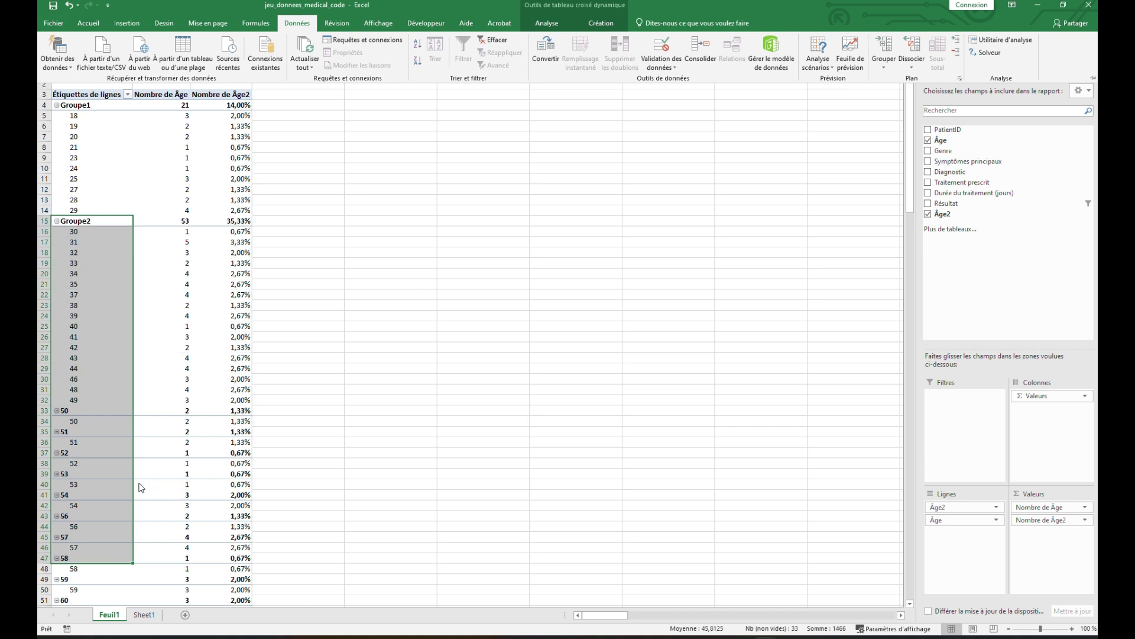
Group the ages 50 to 69 in the pivot table's row labels
scroll(135, 481, "down", 4)
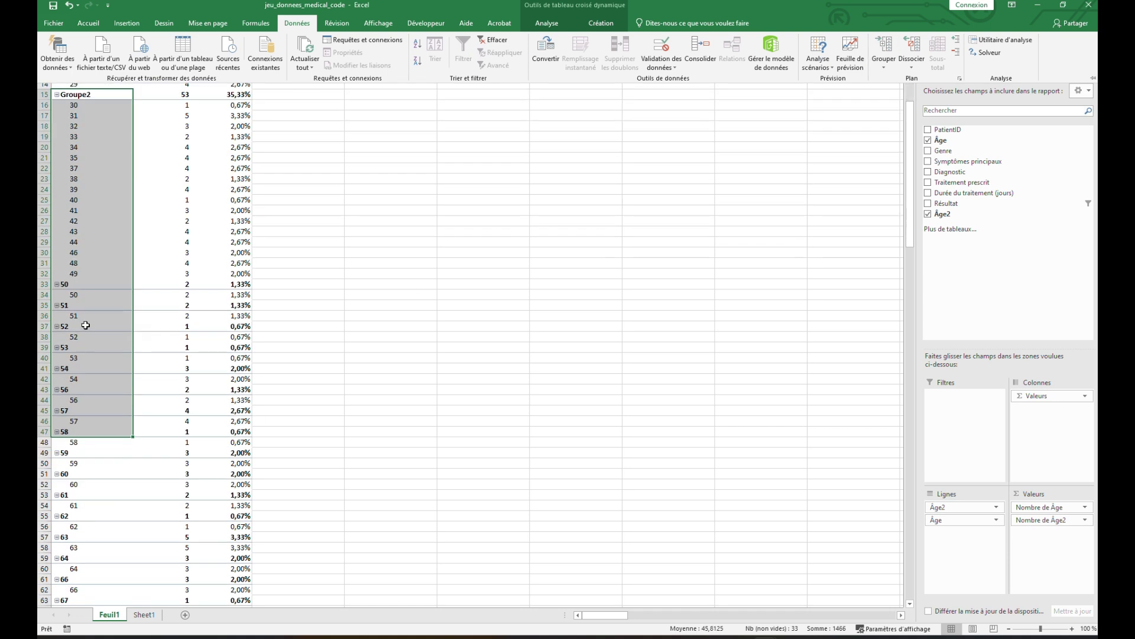
left_click(79, 292)
left_click(79, 286)
left_click(76, 286)
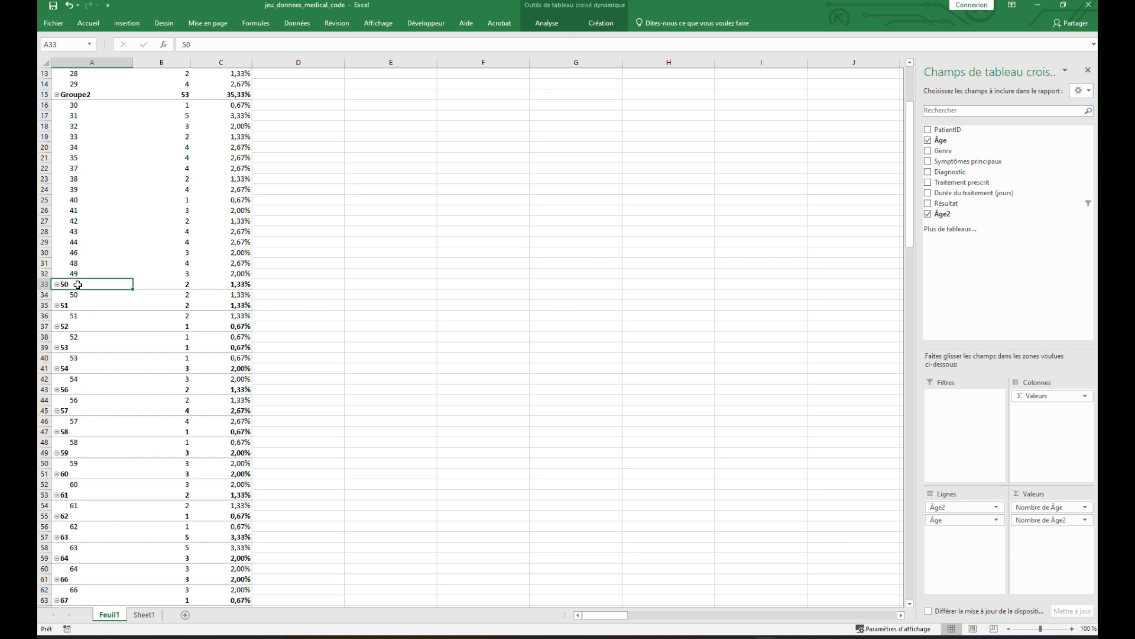
left_click(74, 295)
left_click_drag(79, 287, 104, 510)
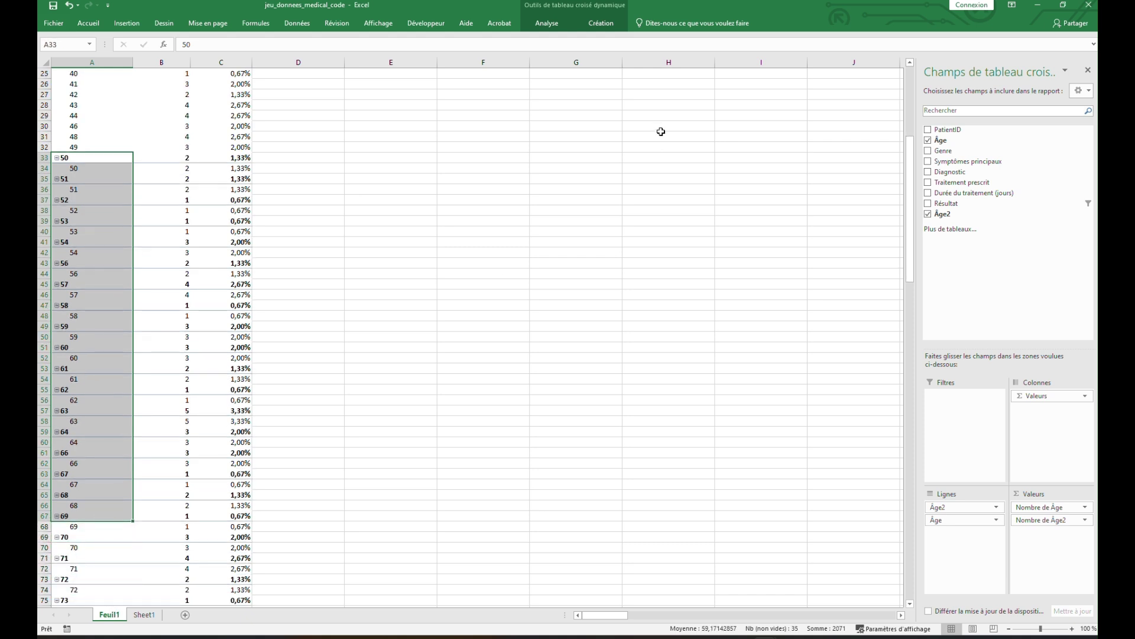
left_click(303, 30)
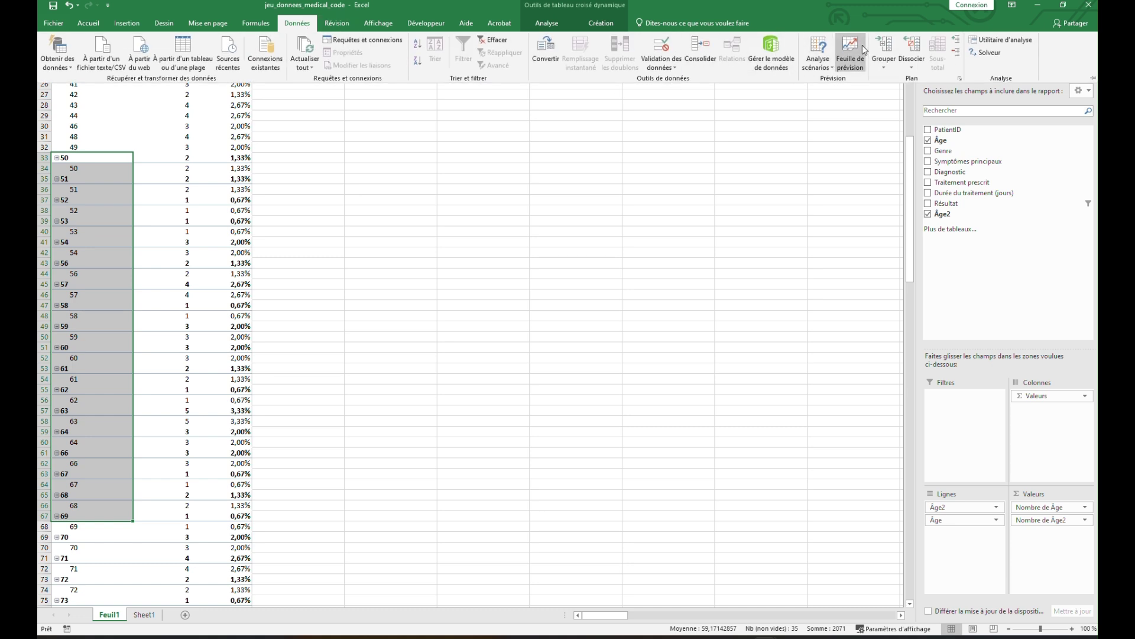
left_click(884, 47)
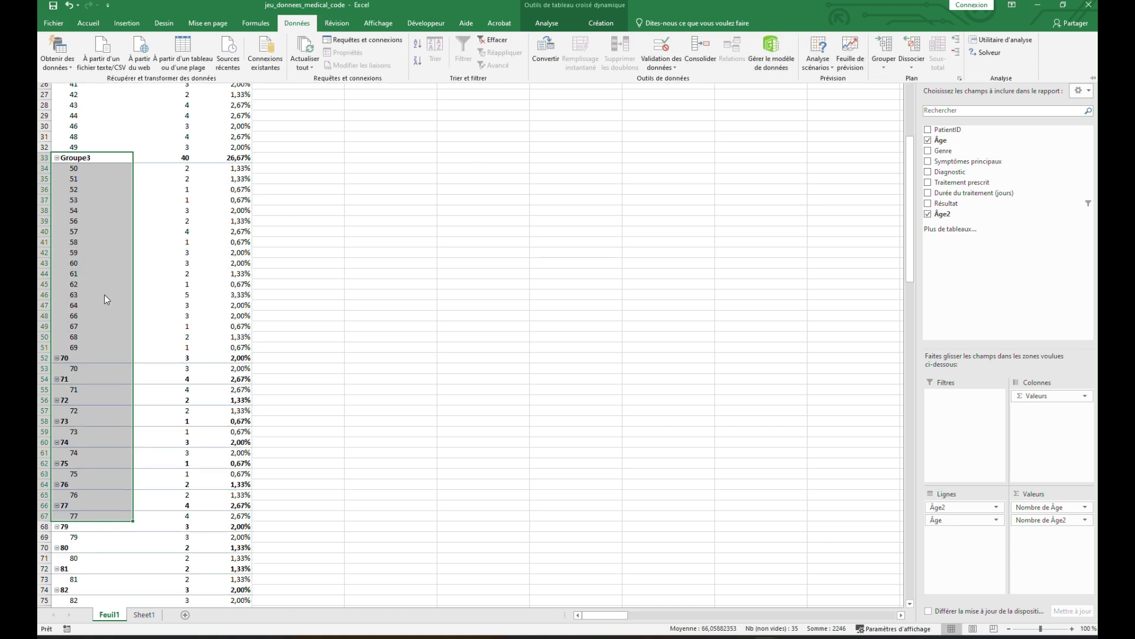
Group the ages 70 to 85 in the pivot table's row labels
scroll(105, 295, "down", 2)
left_click(70, 299)
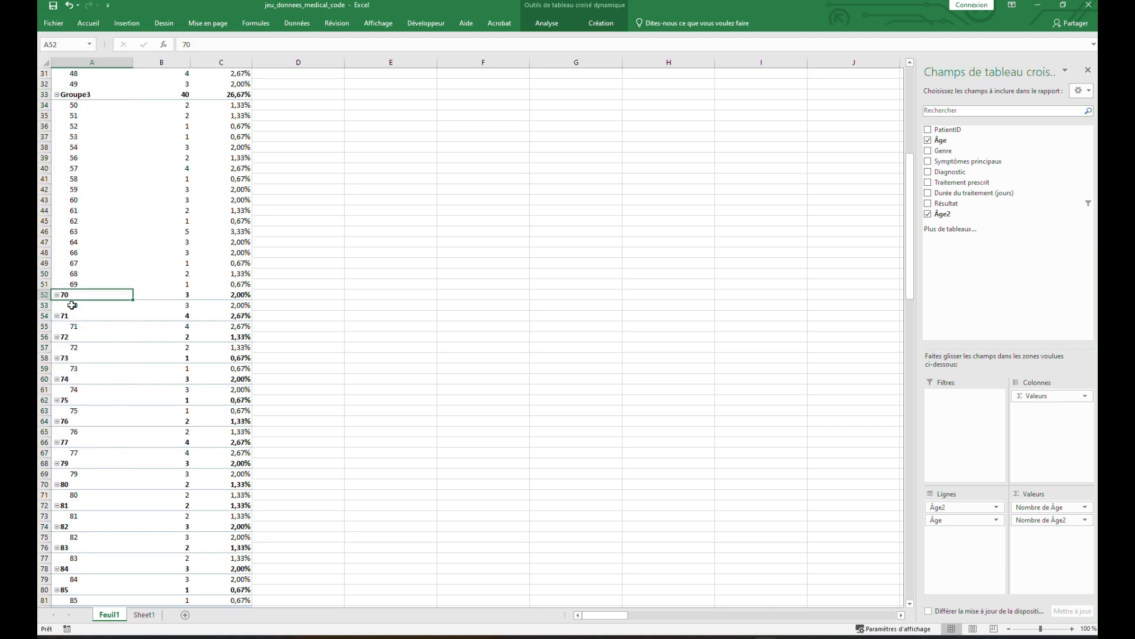
left_click_drag(76, 294, 103, 562)
left_click_drag(104, 569, 104, 568)
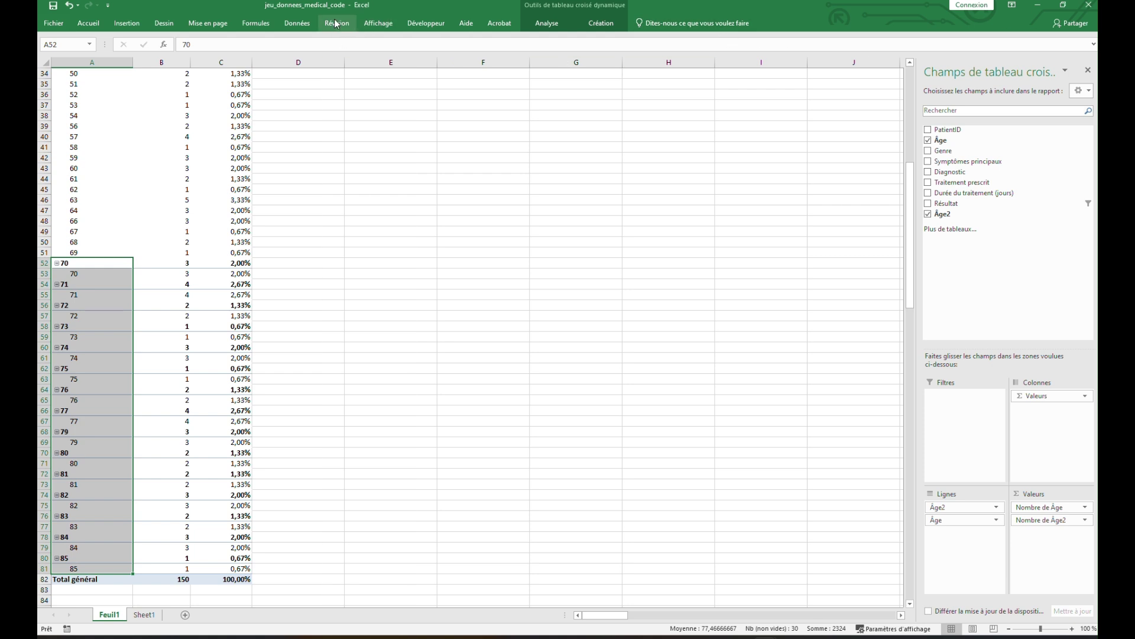
left_click(297, 23)
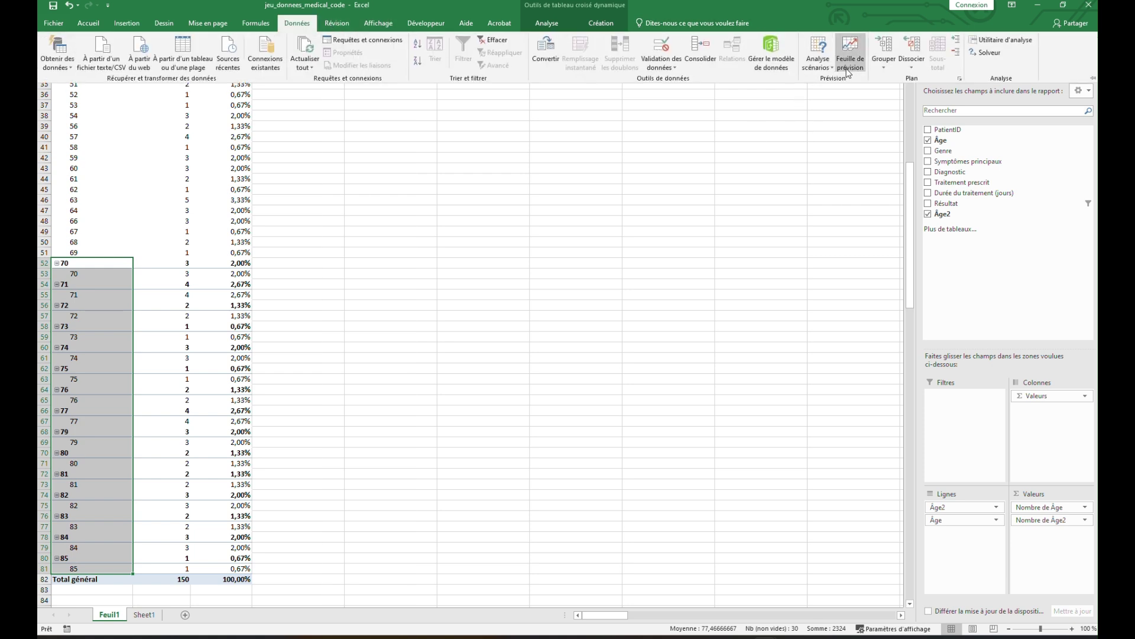
left_click(883, 52)
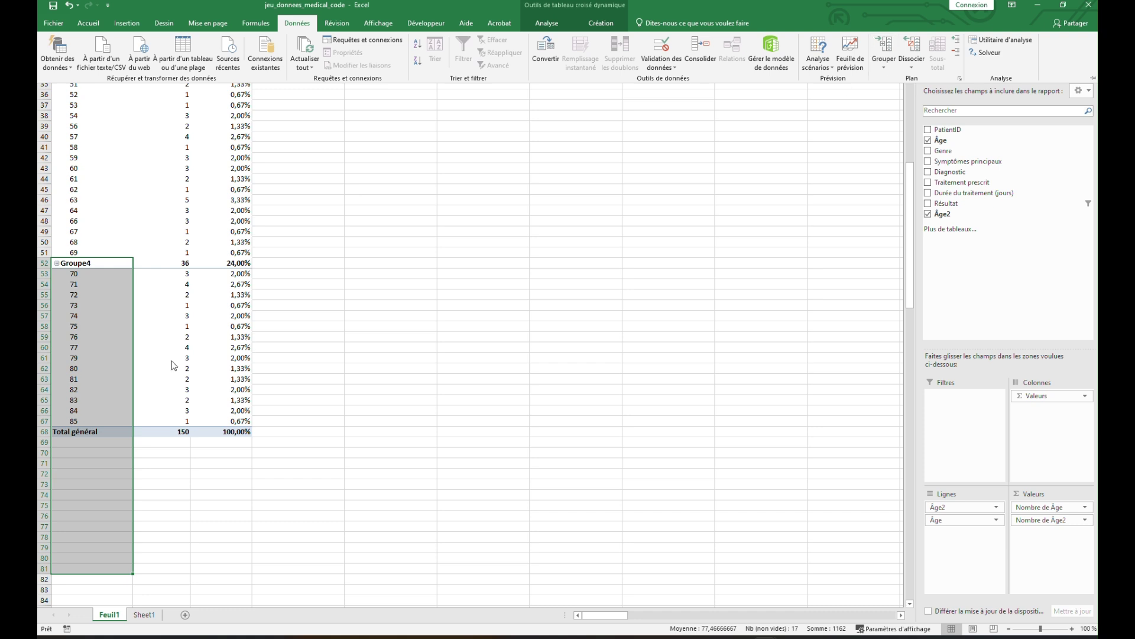
Collapse Groupe4, Groupe3, Groupe2 and Groupe1 to hide the individual ages in the pivot table
left_click(57, 265)
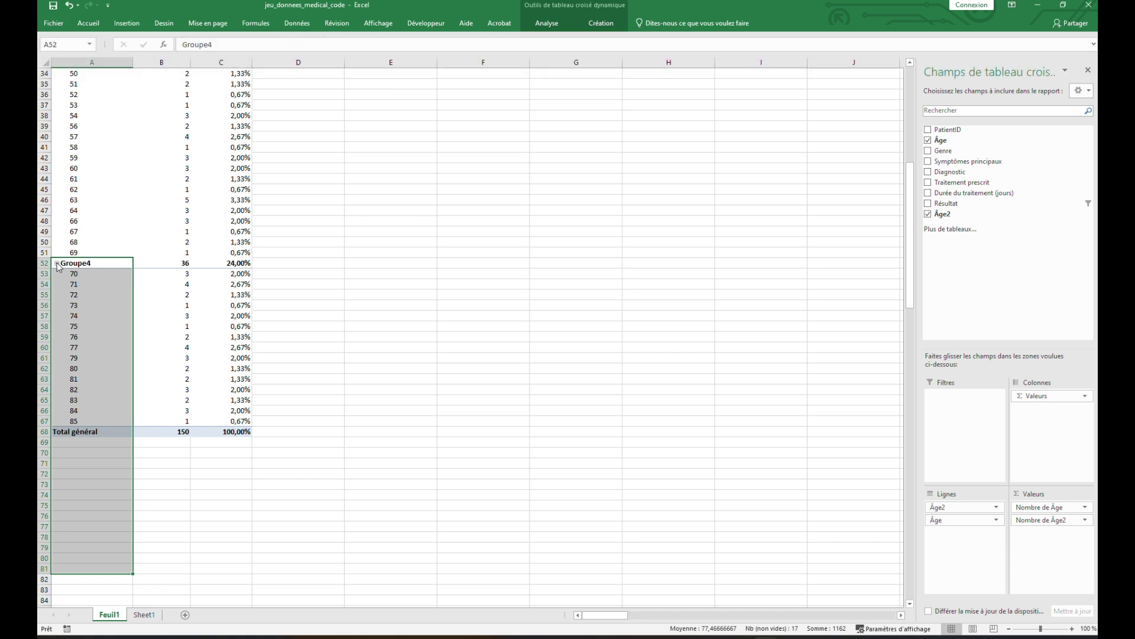
left_click(57, 264)
scroll(108, 245, "up", 6)
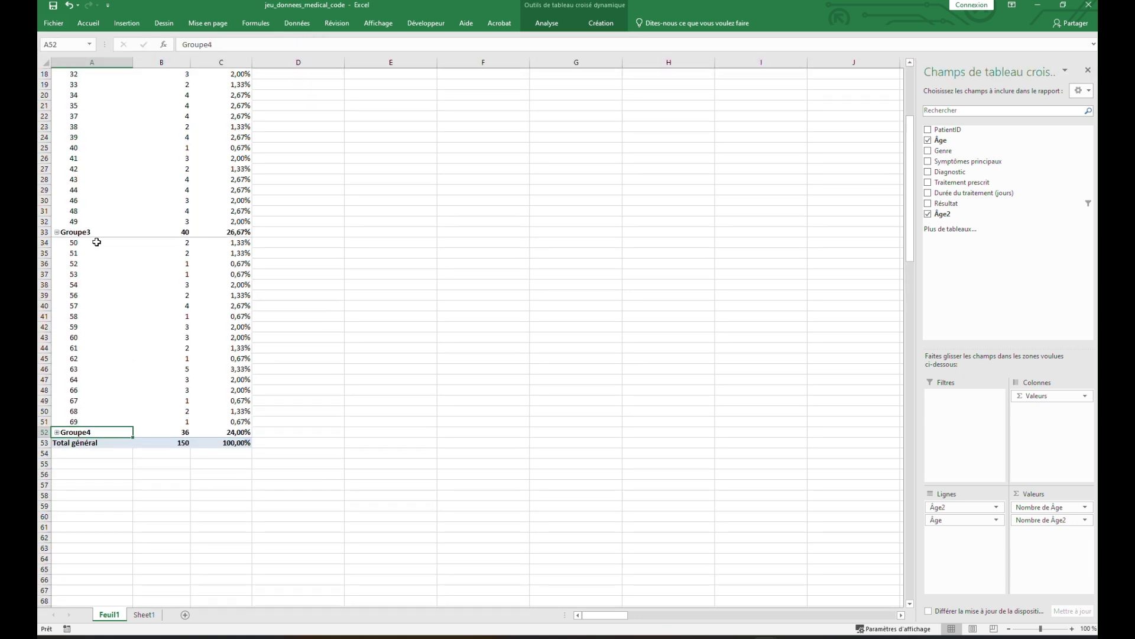
left_click(59, 255)
left_click(57, 253)
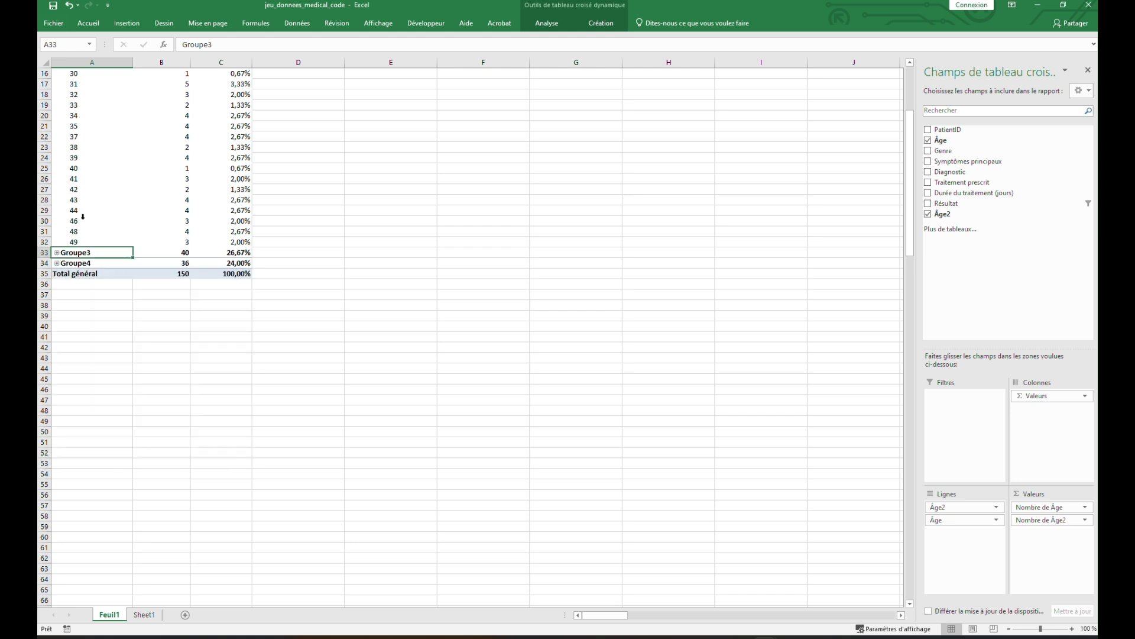
scroll(62, 225, "up", 5)
left_click(57, 221)
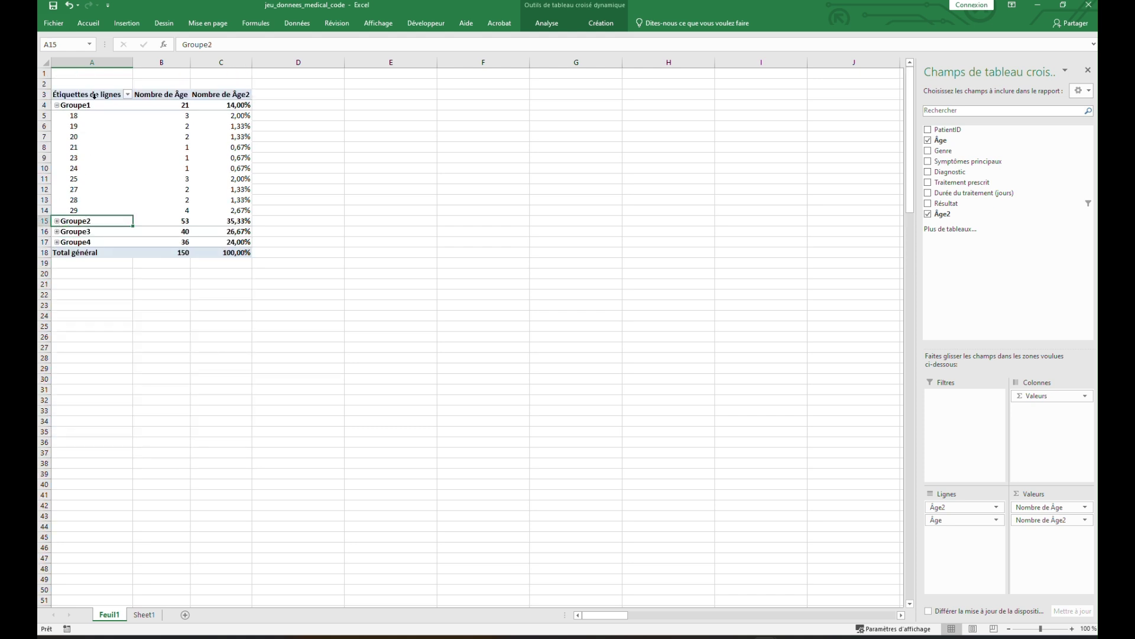
left_click(57, 105)
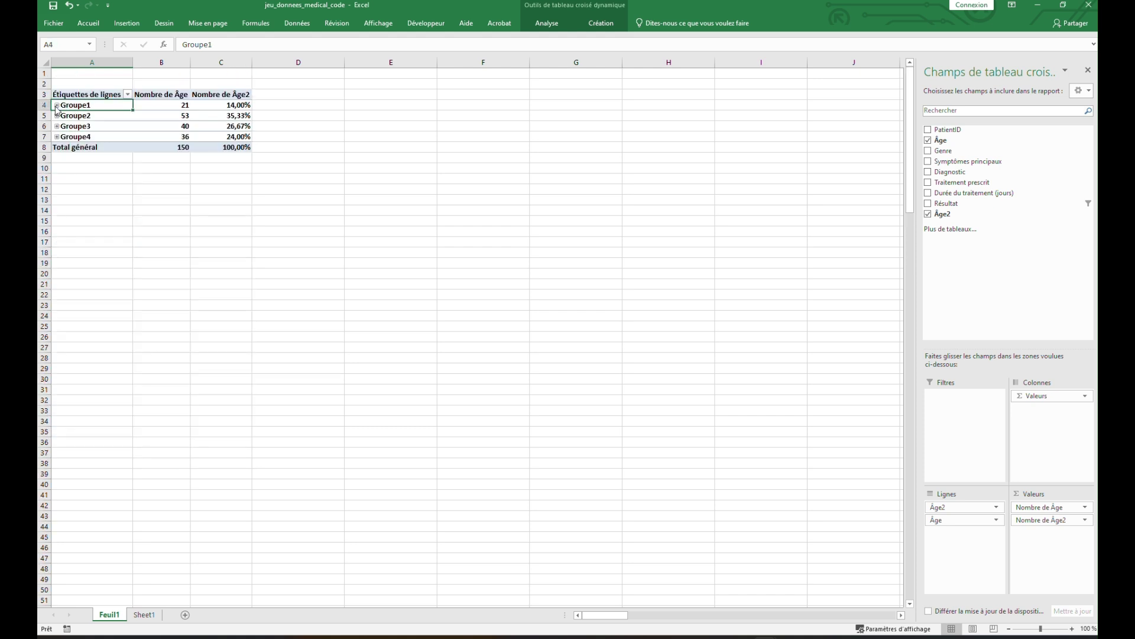
Rename the four age groups in order as inf 30, 30 -49, 50-69 and sup 70, and collapse the inf 30 group
double_click(89, 105)
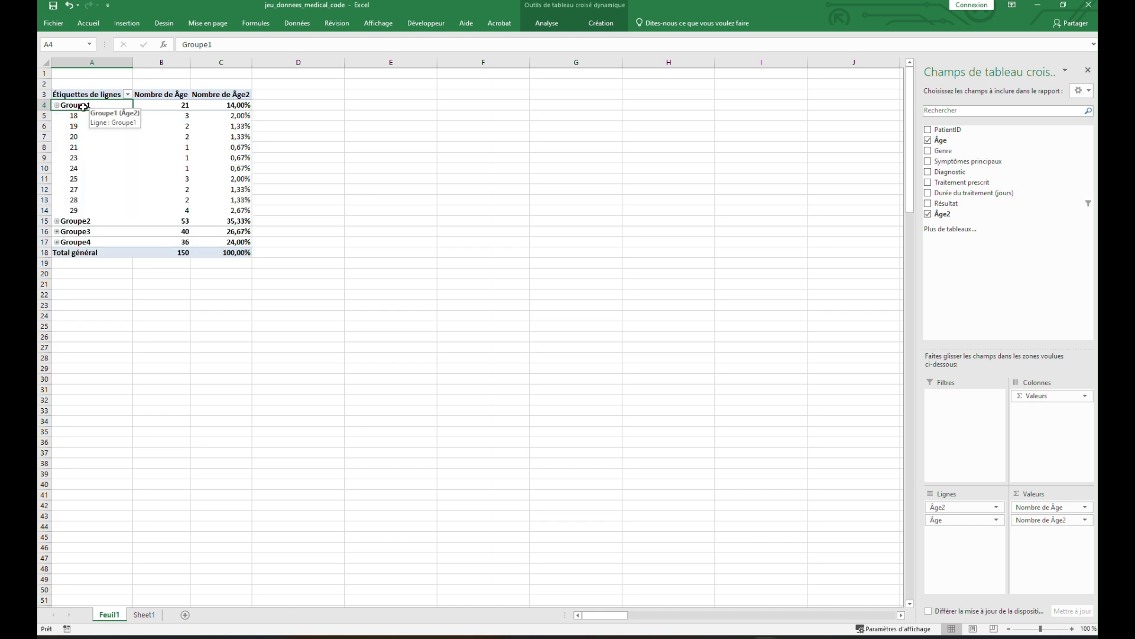
type("inf 30")
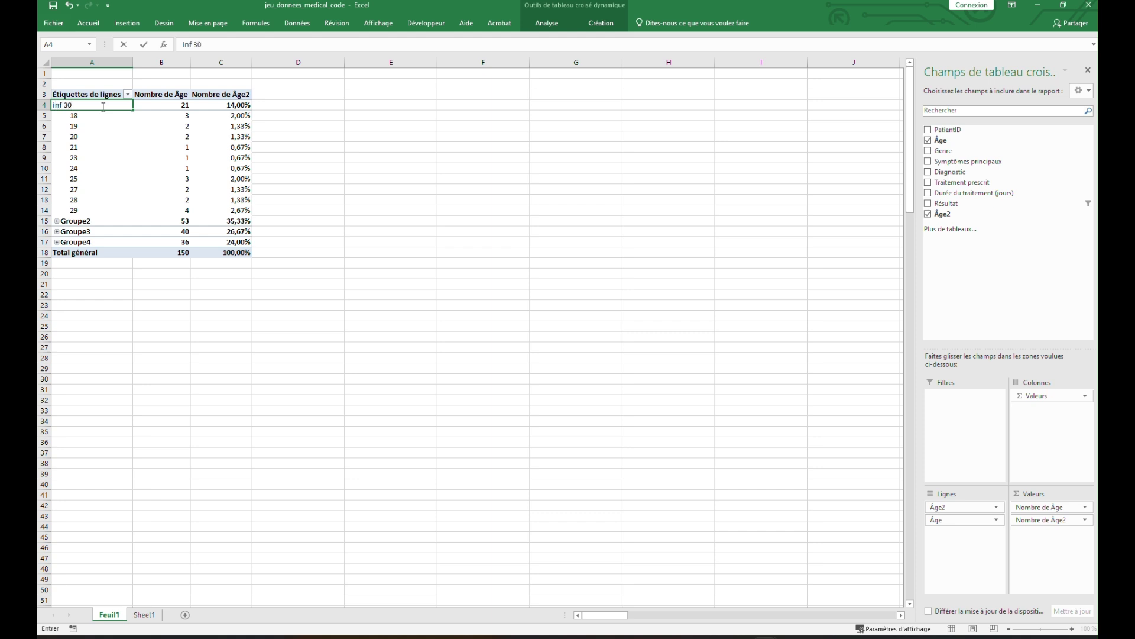
left_click(76, 222)
type("30 -49")
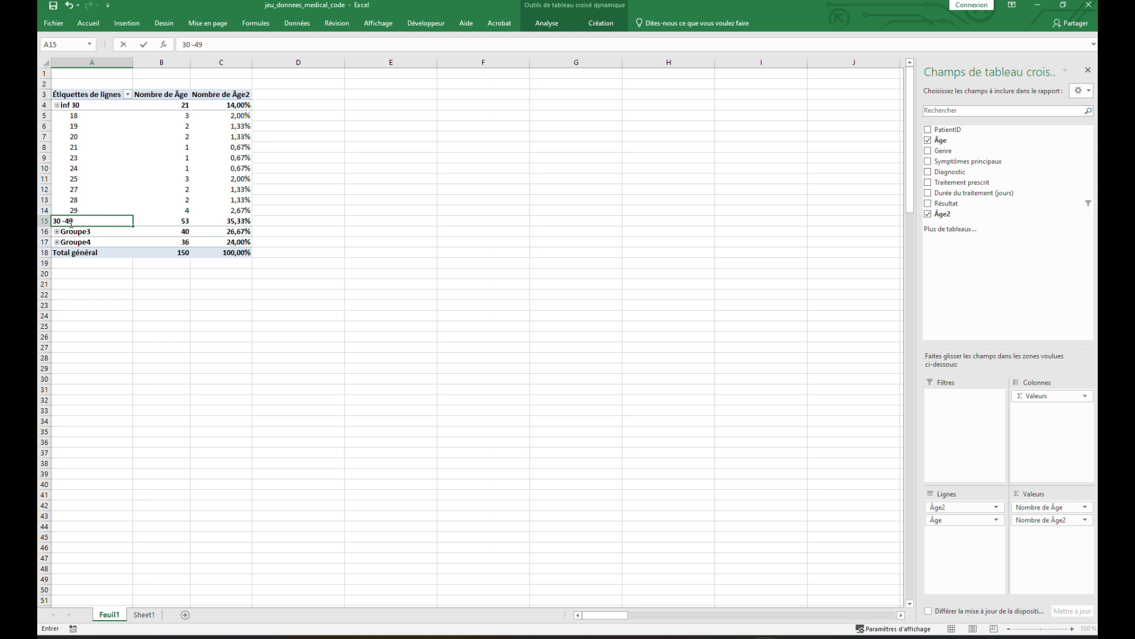
left_click(113, 232)
type("50-69")
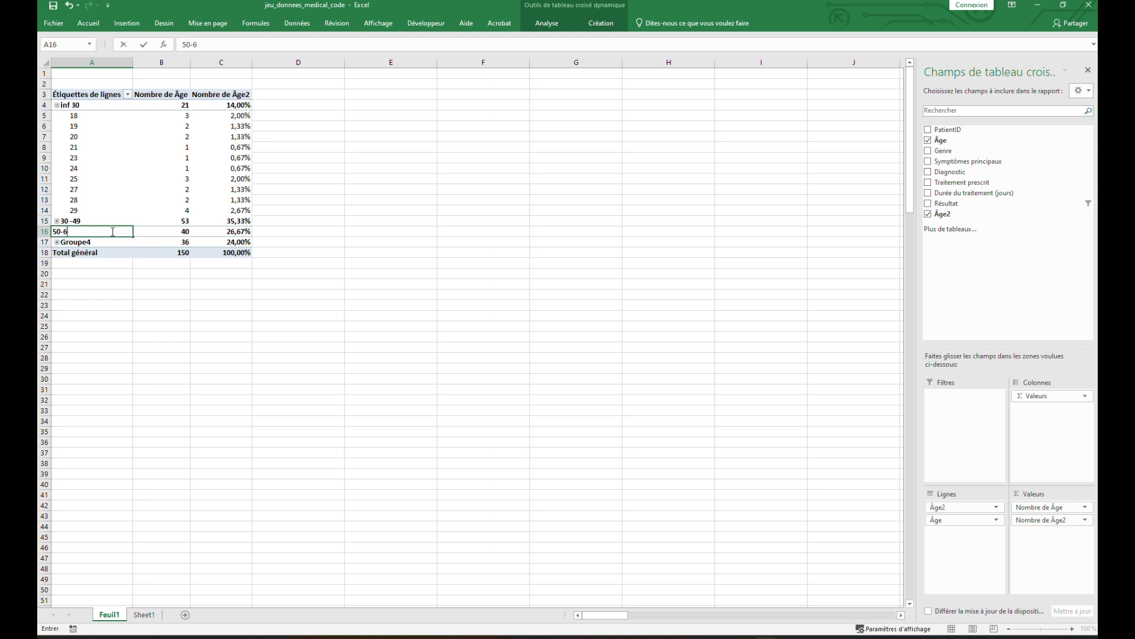
left_click(87, 242)
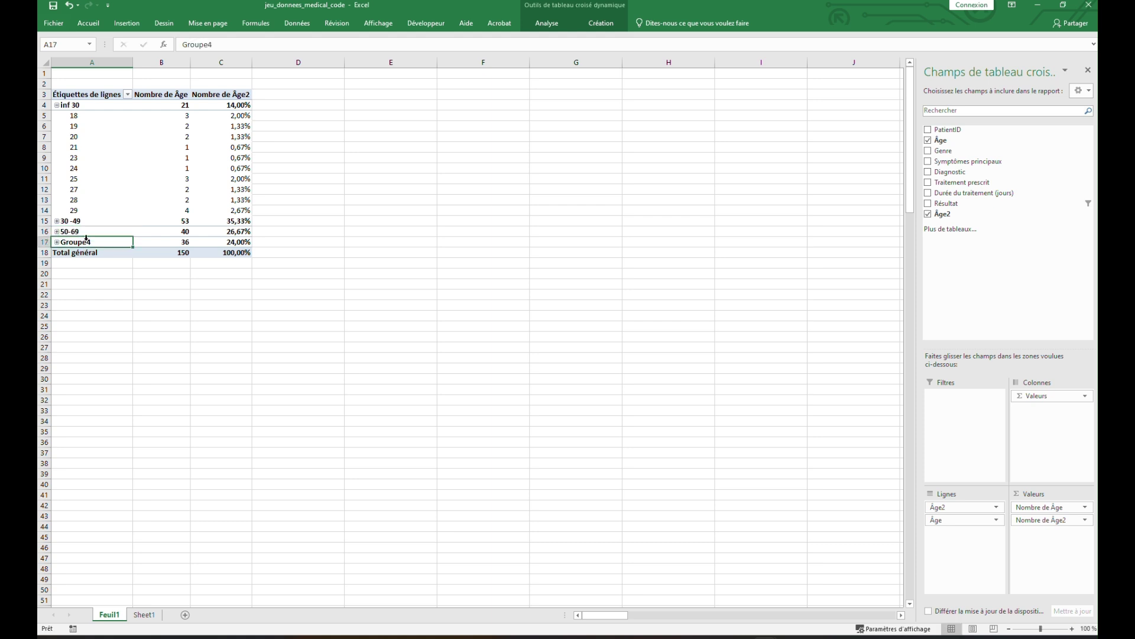
type("su")
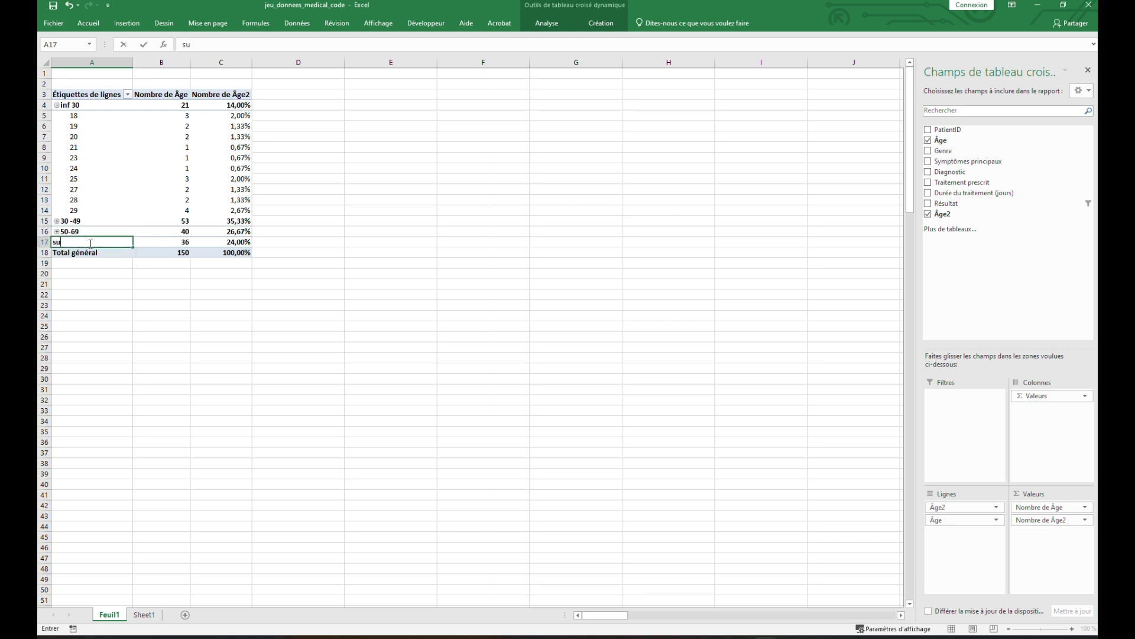
type("p 70")
left_click(59, 107)
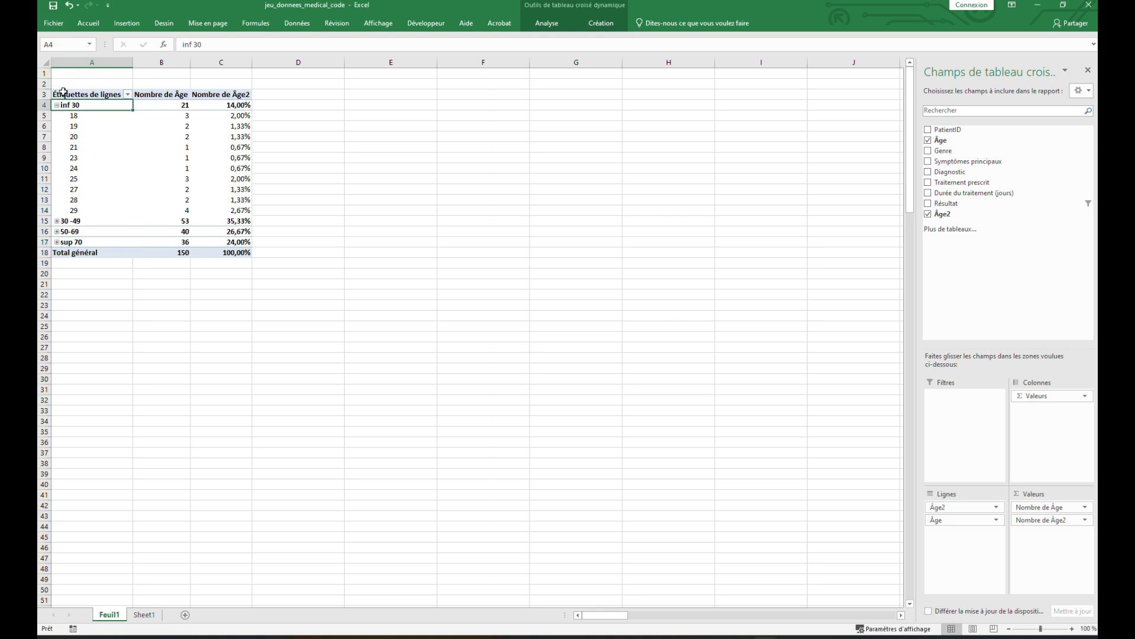
left_click(58, 106)
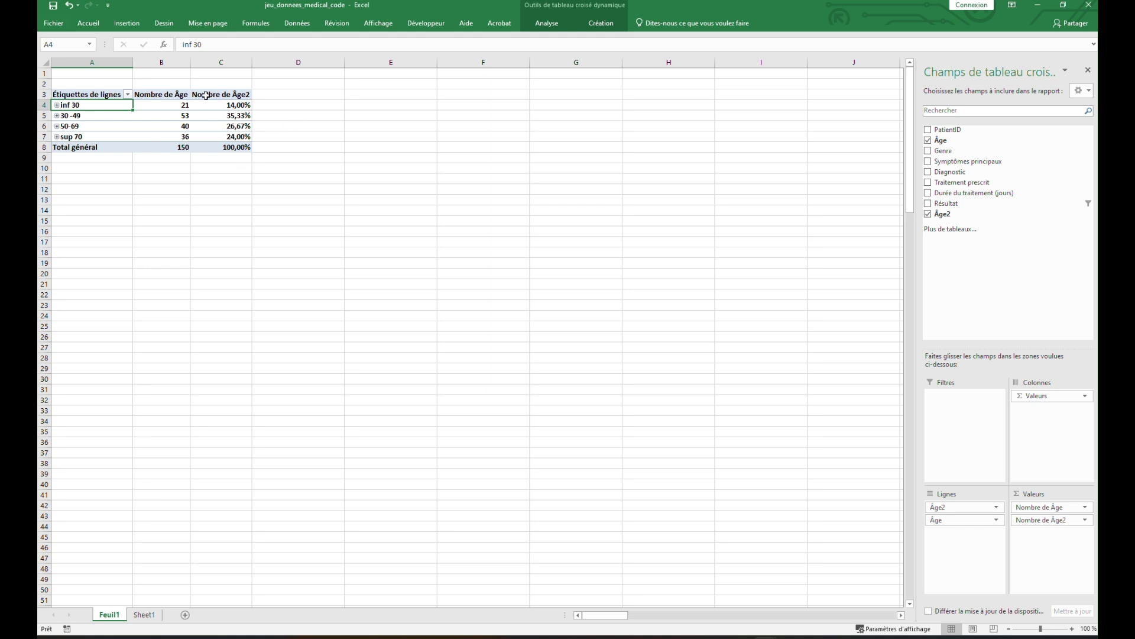
left_click(177, 105)
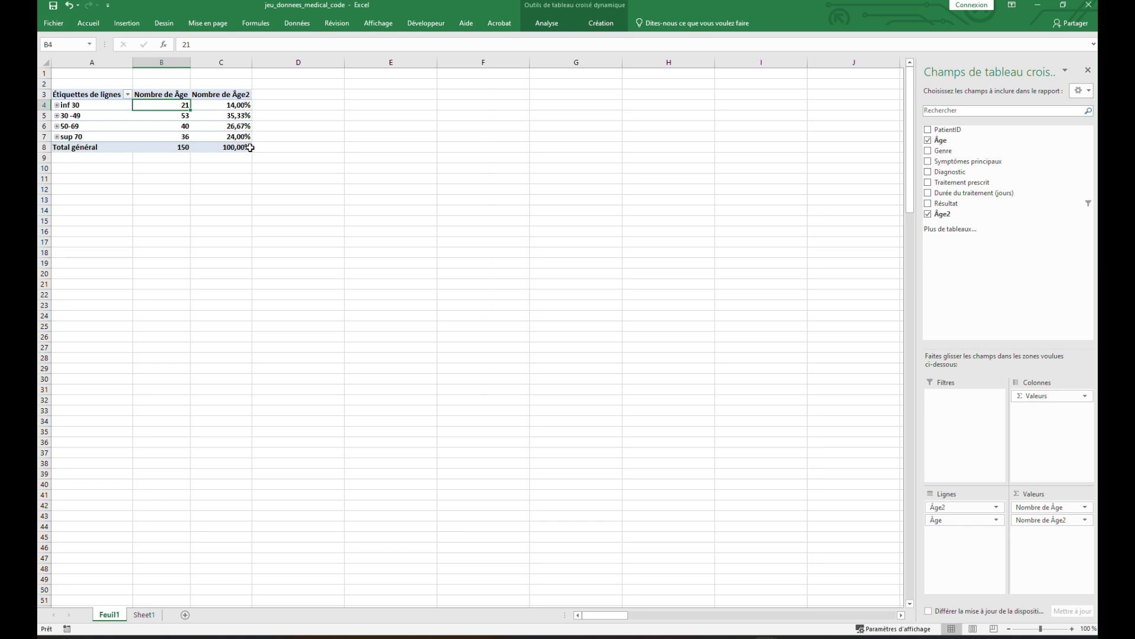
mouse_move(252, 148)
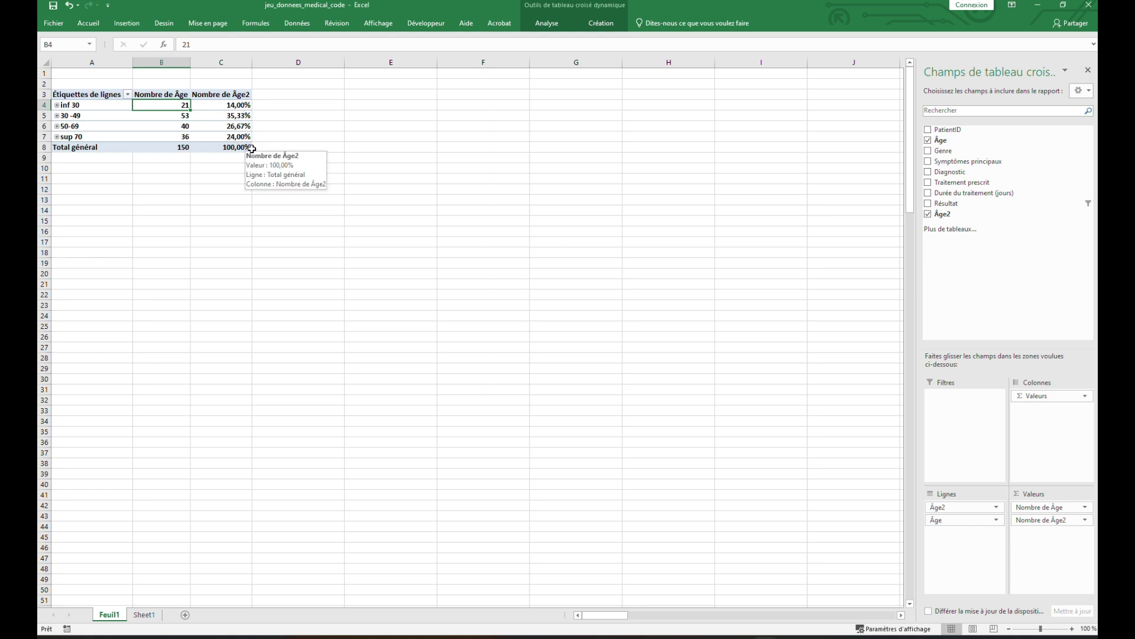
left_click(508, 18)
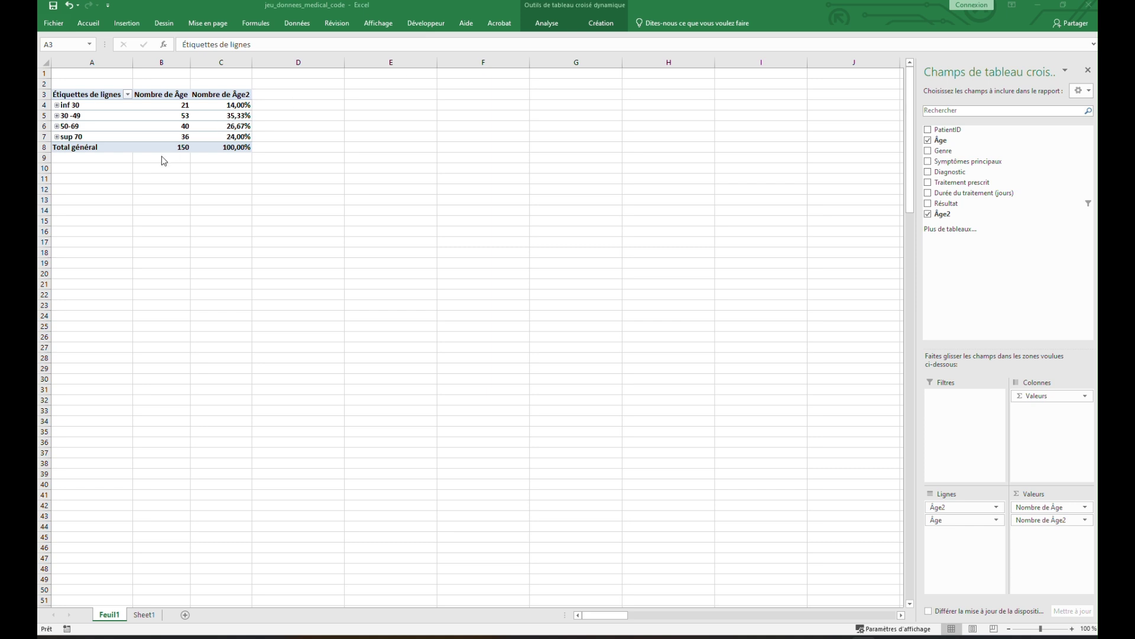